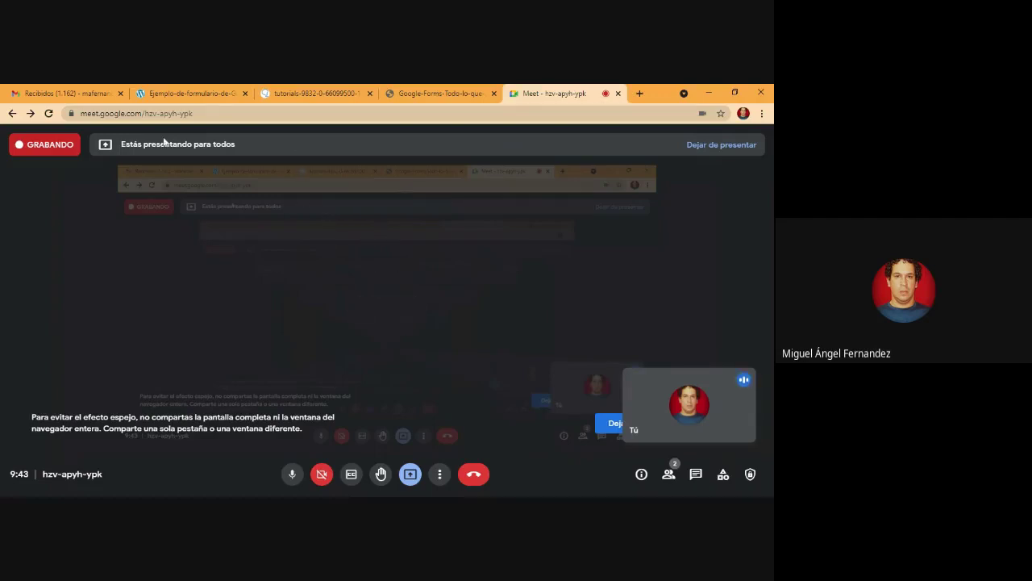
- Switch to the Gmail inbox and open Google Drive from the Google apps
click(85, 96)
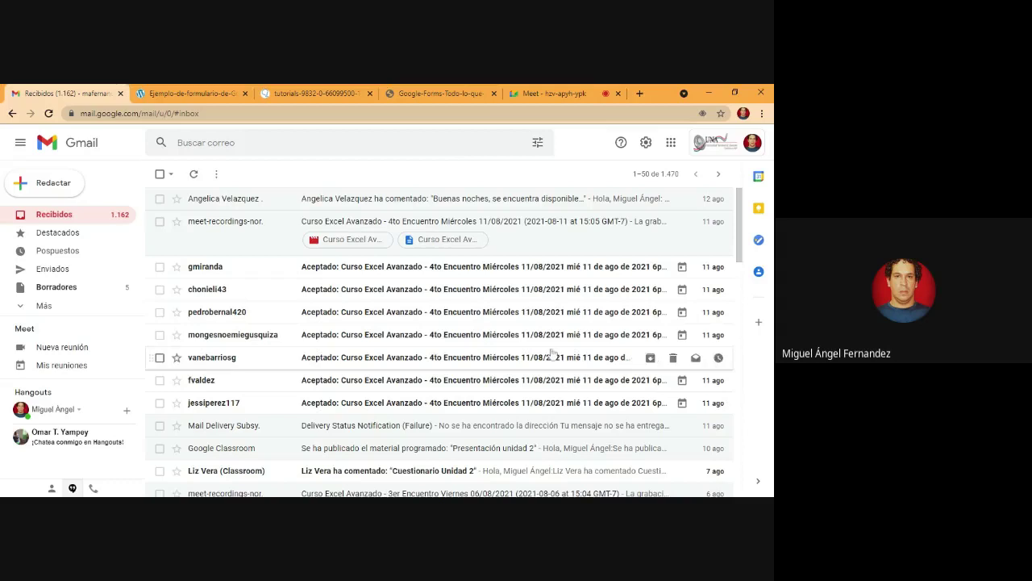
click(671, 143)
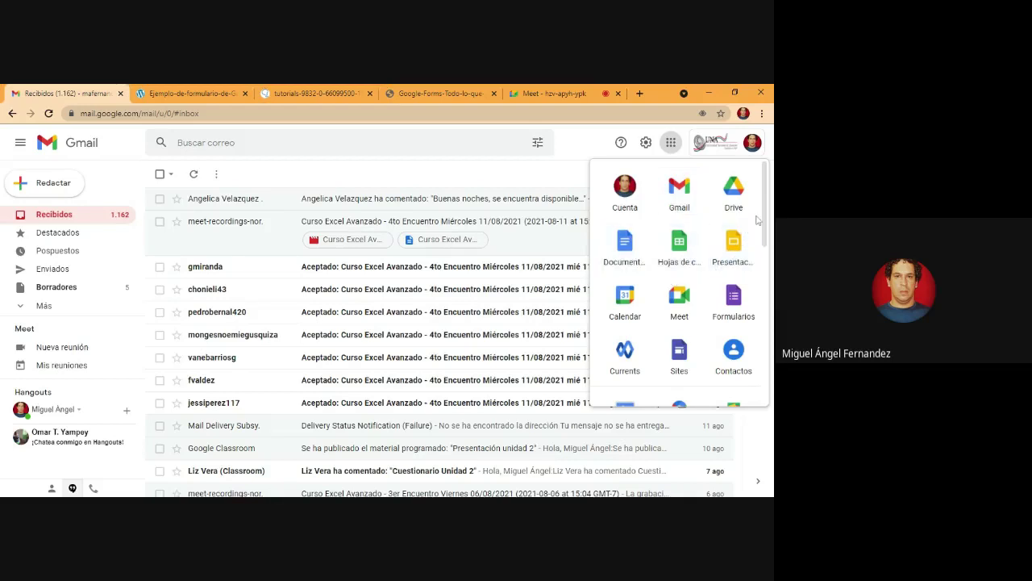
mouse_move(758, 219)
mouse_down()
mouse_move(772, 253)
mouse_move(771, 383)
mouse_move(760, 211)
mouse_up()
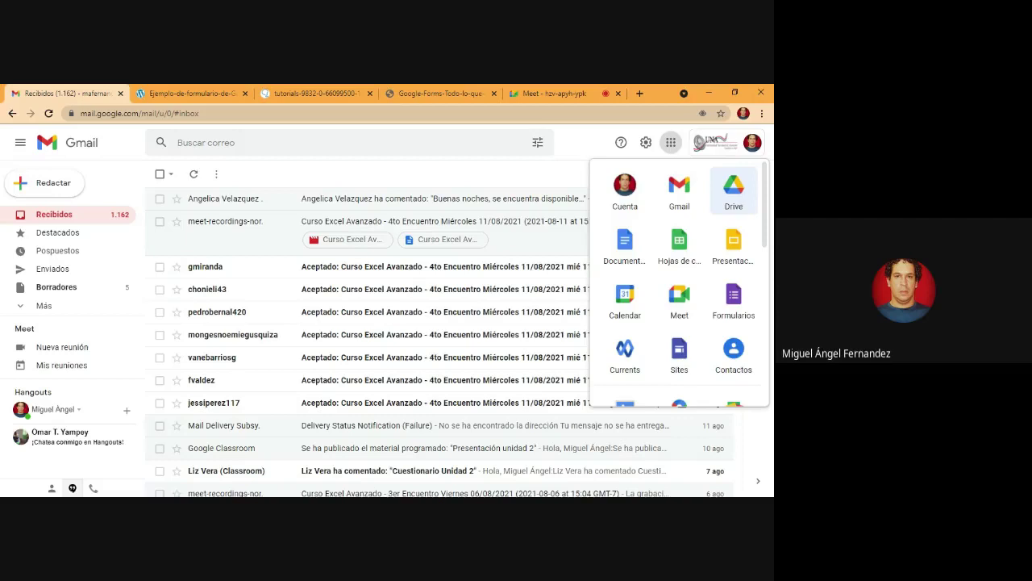
click(738, 200)
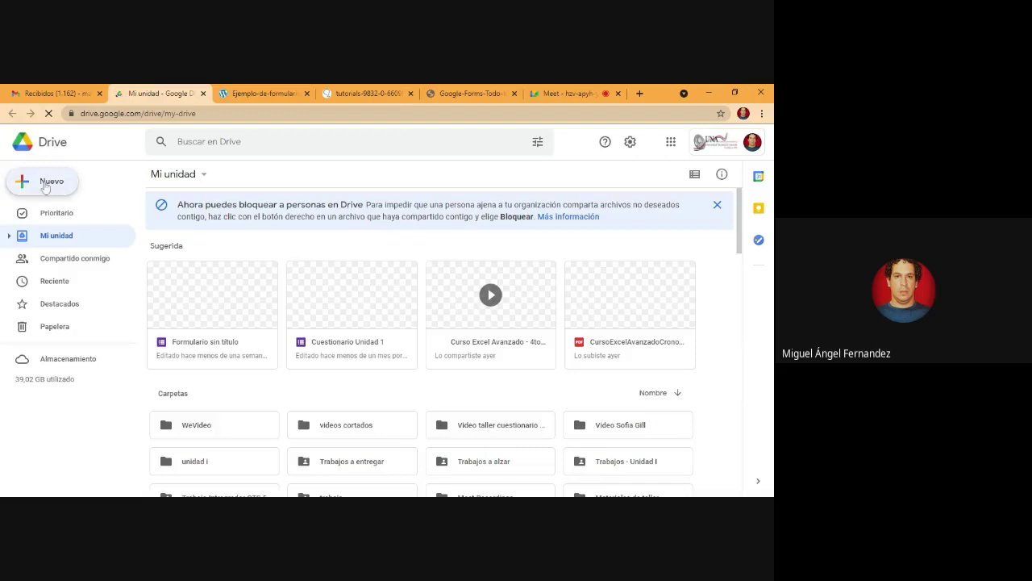
- Create a new blank Google Forms form from Drive and close it
click(46, 182)
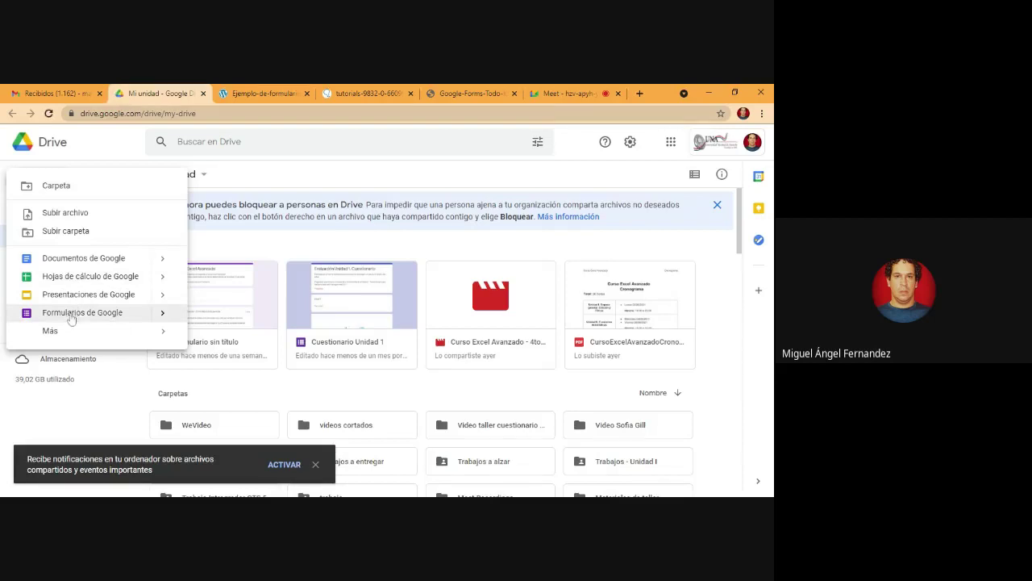
click(125, 318)
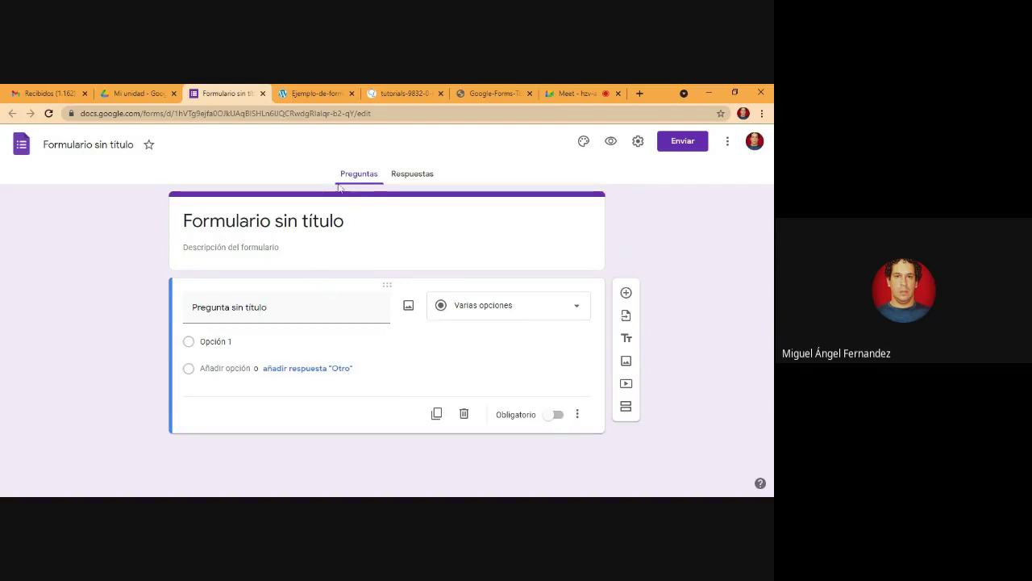
click(262, 93)
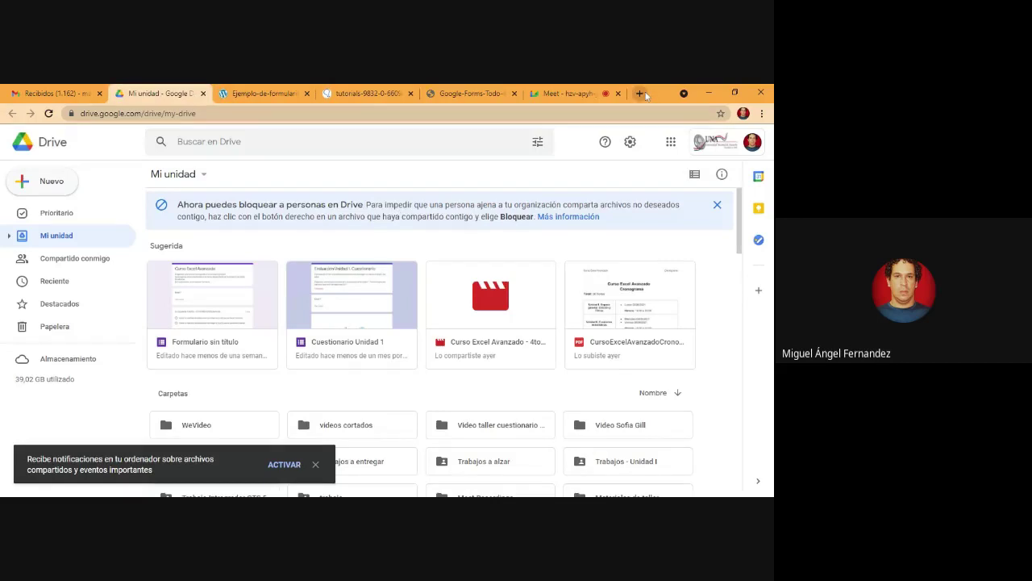
- Open the Google Forms home page at forms.google.com in a new browser tab
click(641, 93)
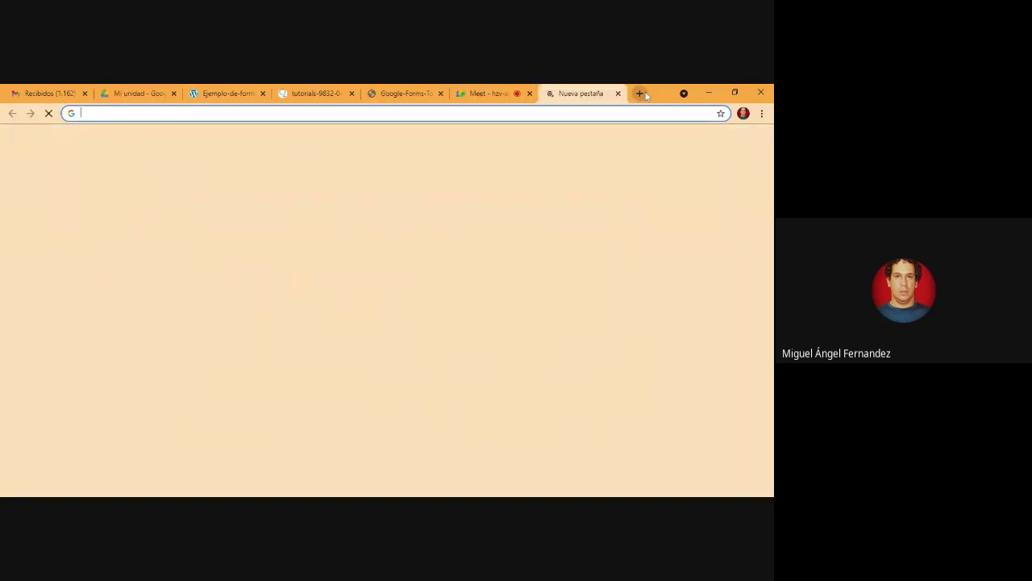
text(for)
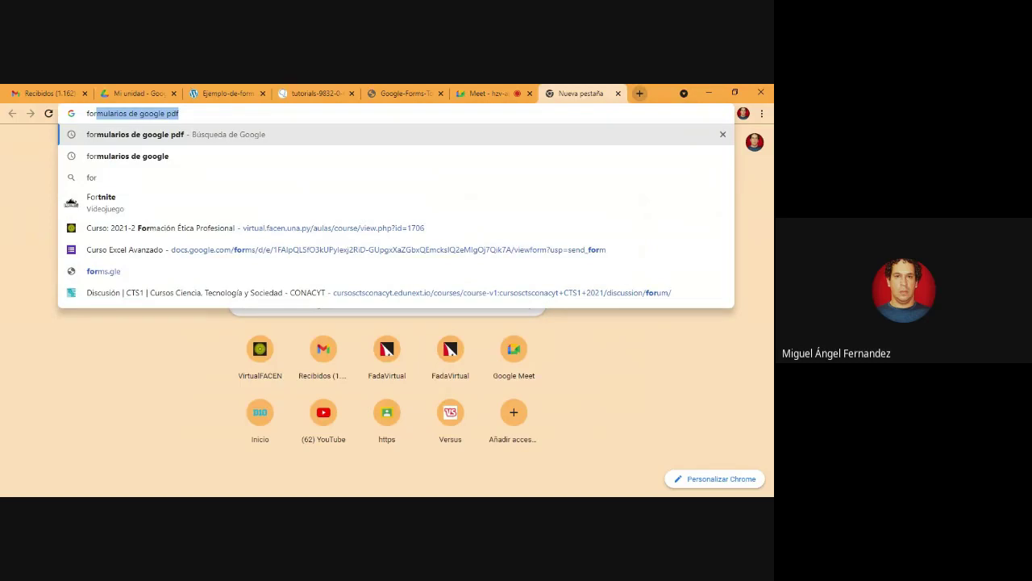
key(BackSpace)
key(BackSpace)
key(BackSpace)
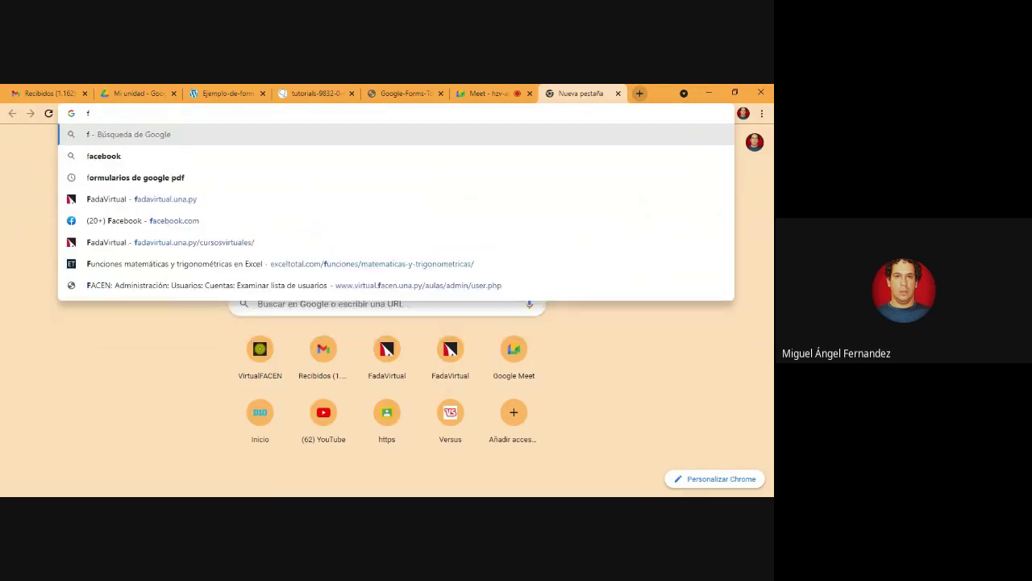
key(BackSpace)
text(gol)
key(BackSpace)
key(BackSpace)
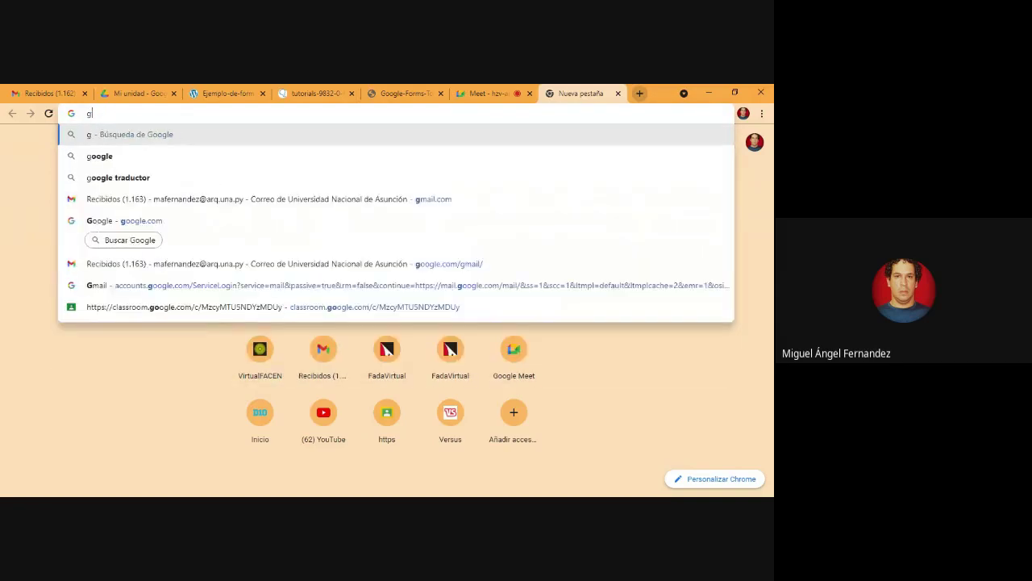
key(BackSpace)
text(f)
key(Escape)
text(forms)
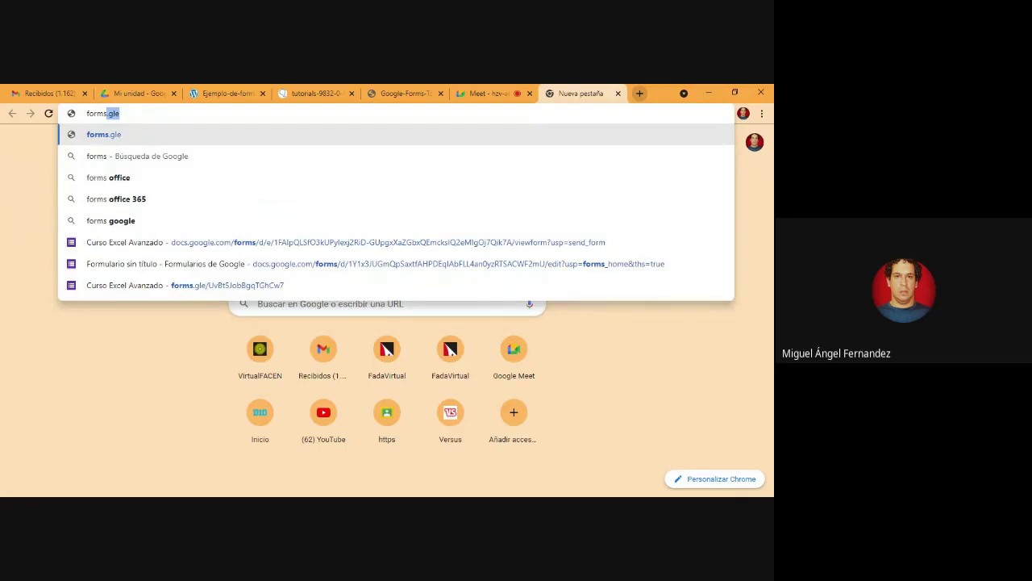
text(.google)
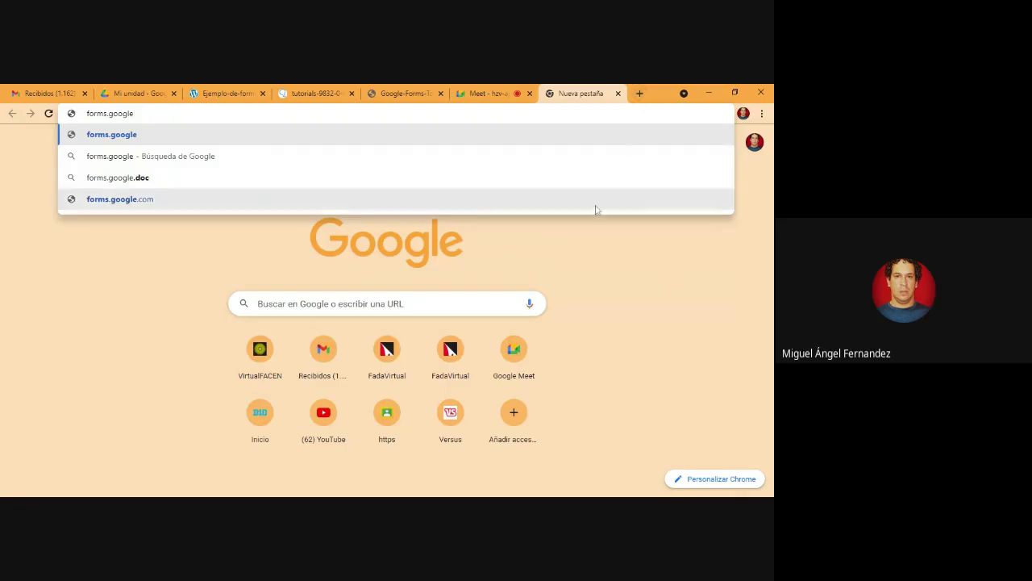
click(143, 202)
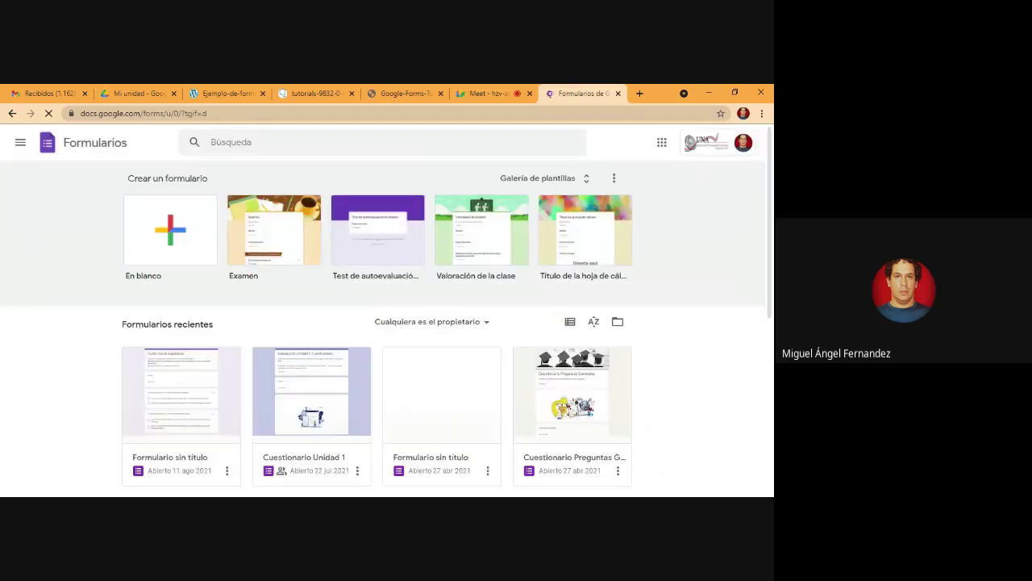
- Replace the current page address with forms.google.com and load it again in the same tab
click(207, 113)
drag(208, 113, 81, 113)
text(f)
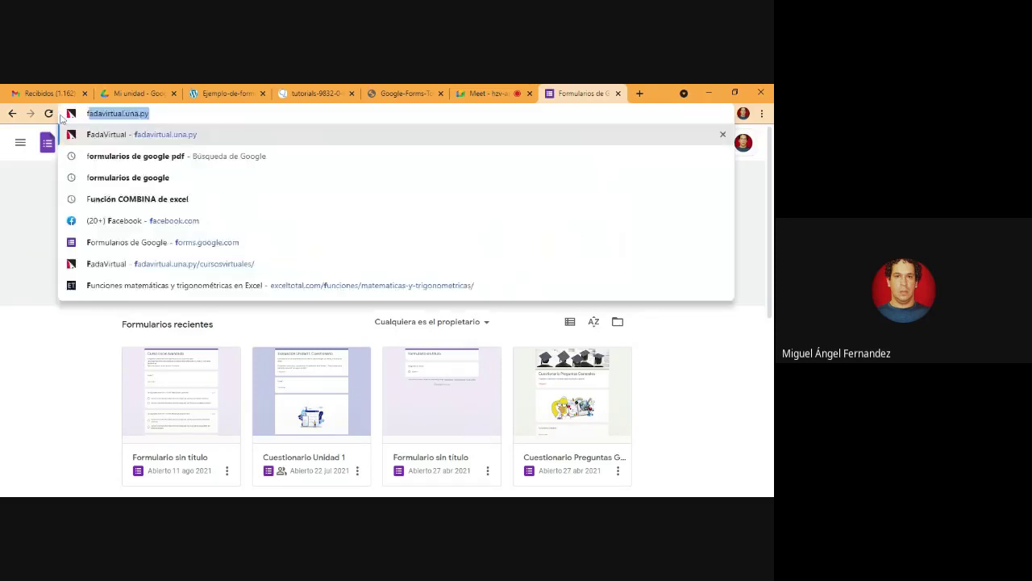
text(orms)
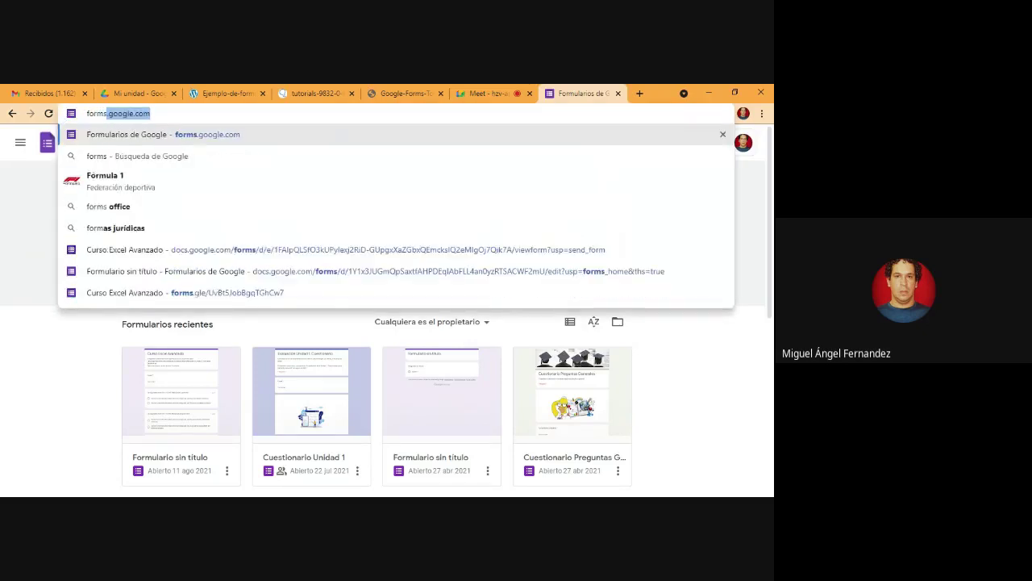
text(.go)
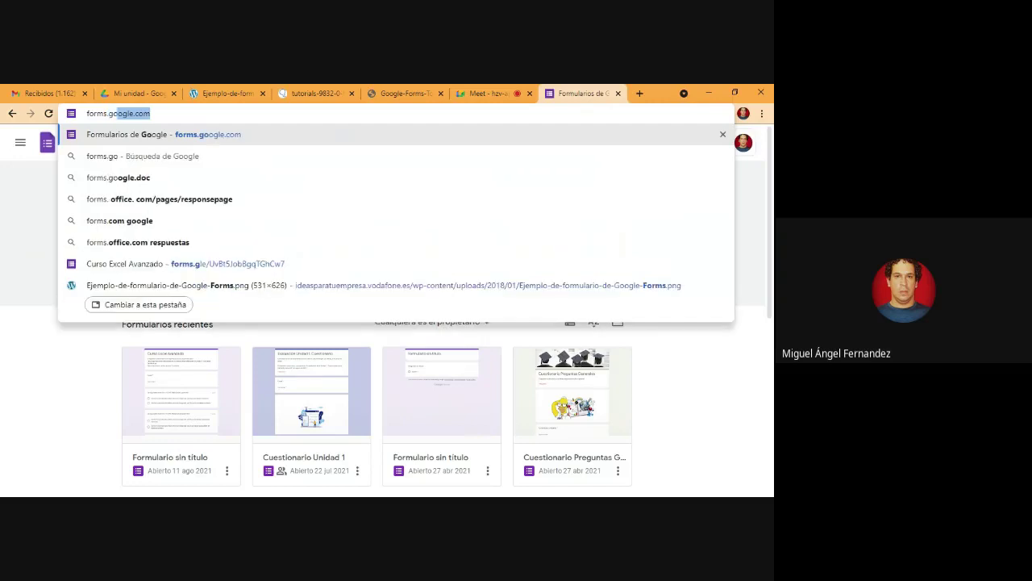
text(ogle.com)
key(Return)
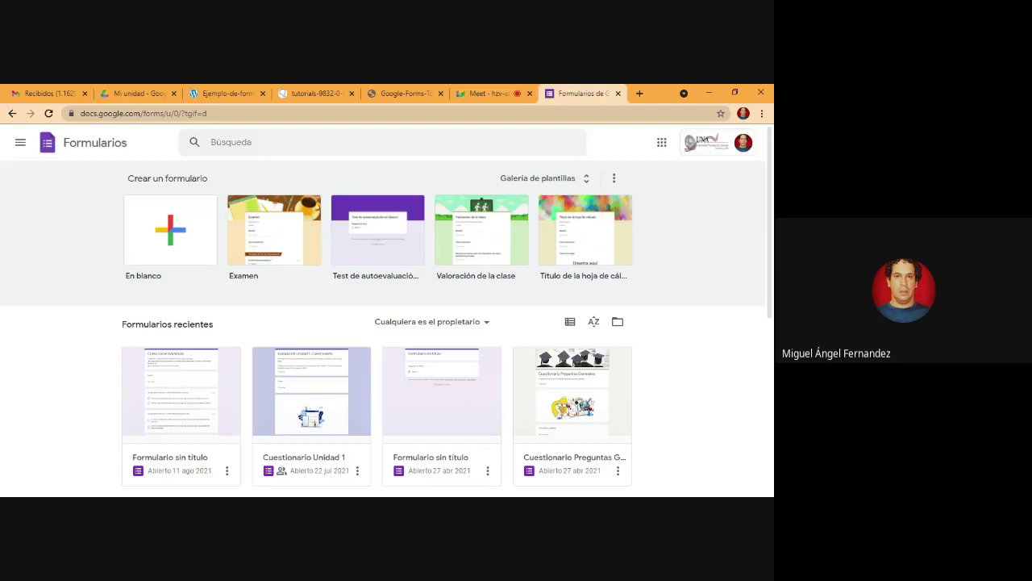
- Look through the recent forms and create a new blank form
scroll(493, 399, down, 1)
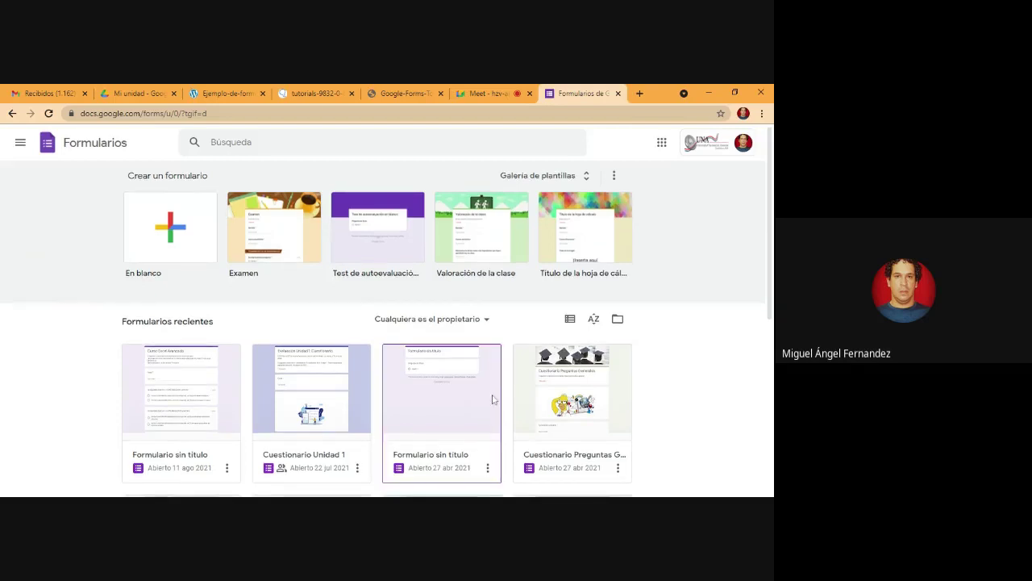
scroll(493, 399, down, 3)
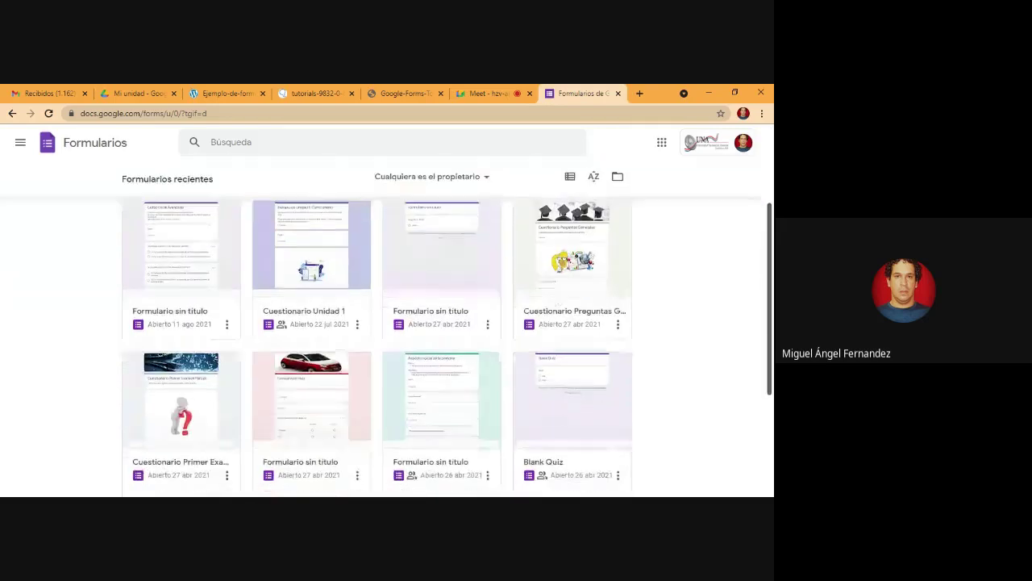
scroll(493, 399, down, 3)
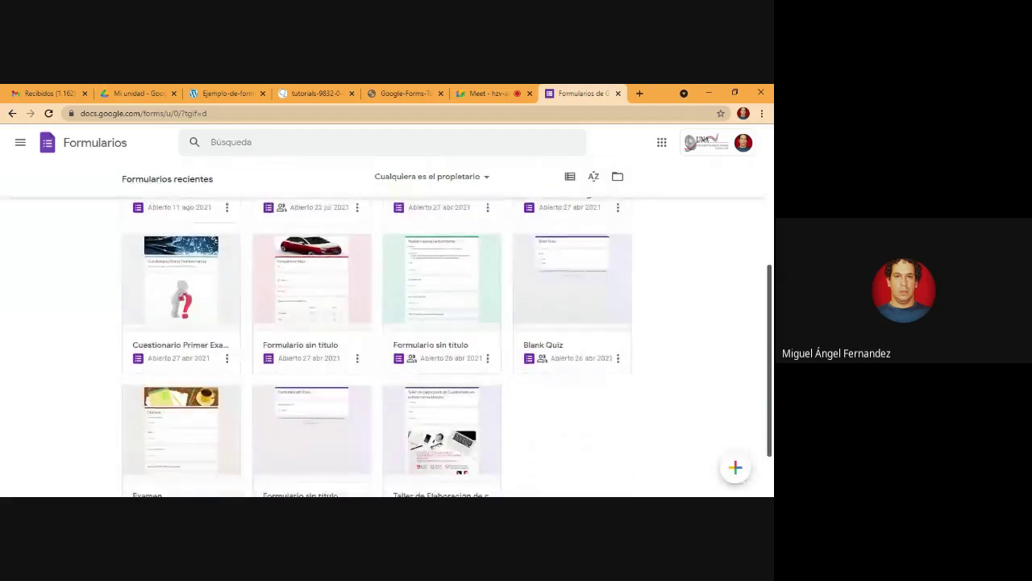
scroll(516, 267, up, 7)
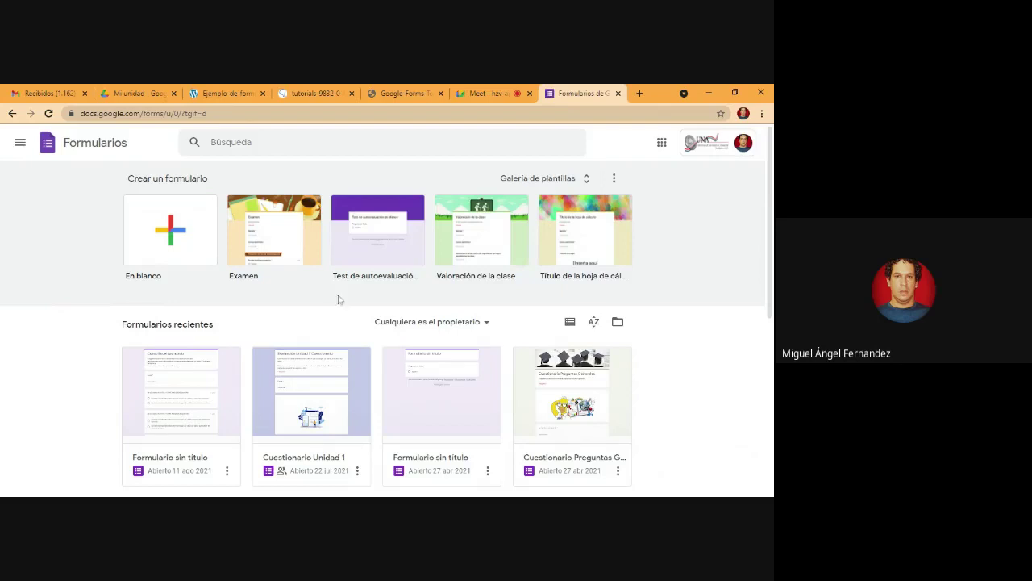
click(167, 233)
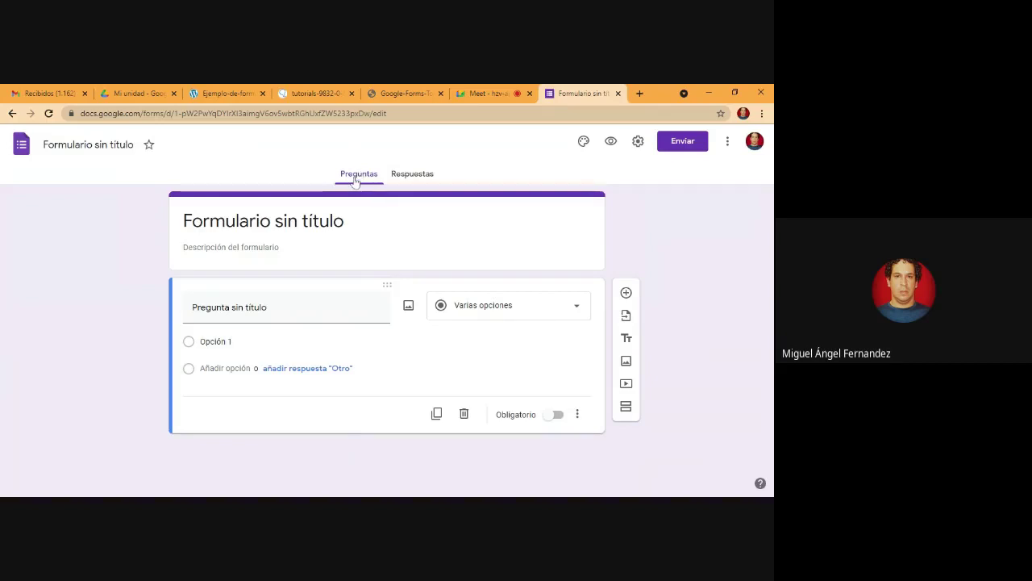
- View the new form's responses section and return to its questions
click(412, 174)
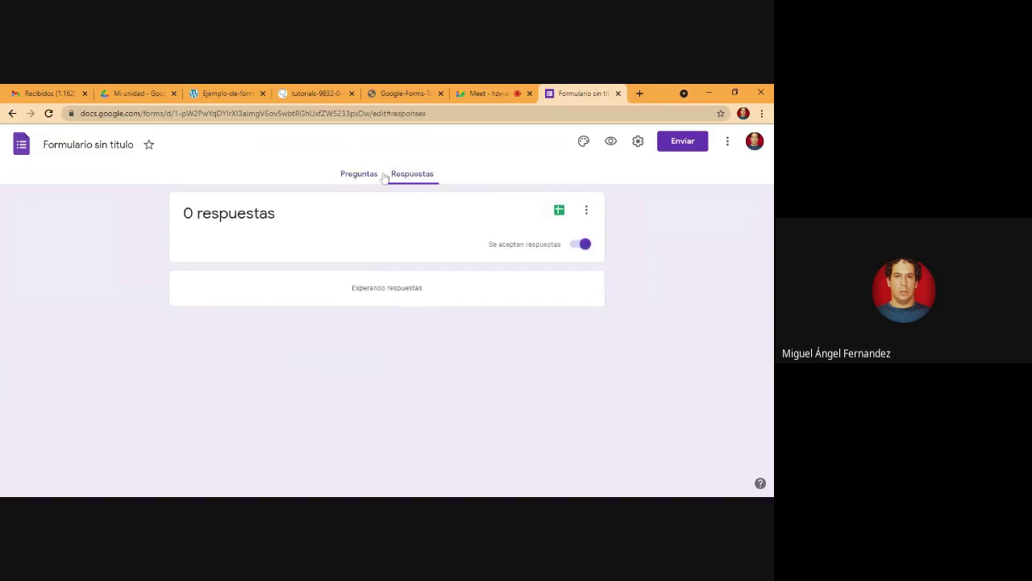
click(368, 177)
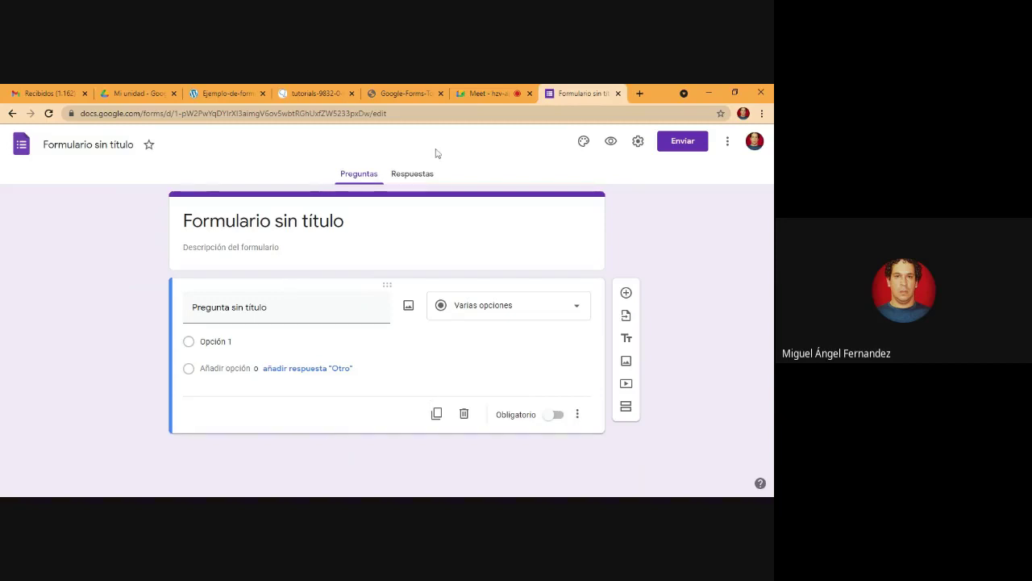
click(417, 174)
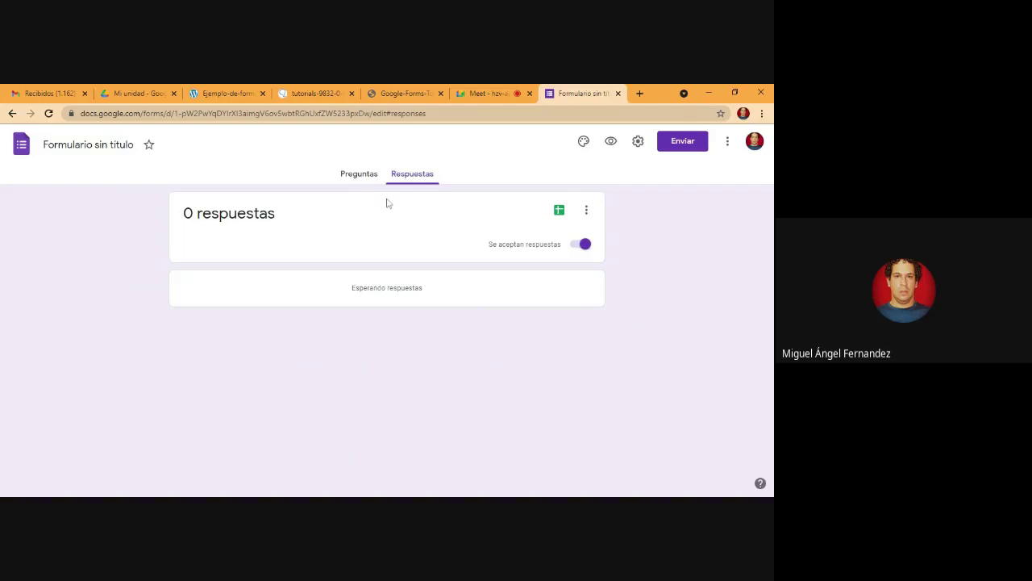
click(367, 178)
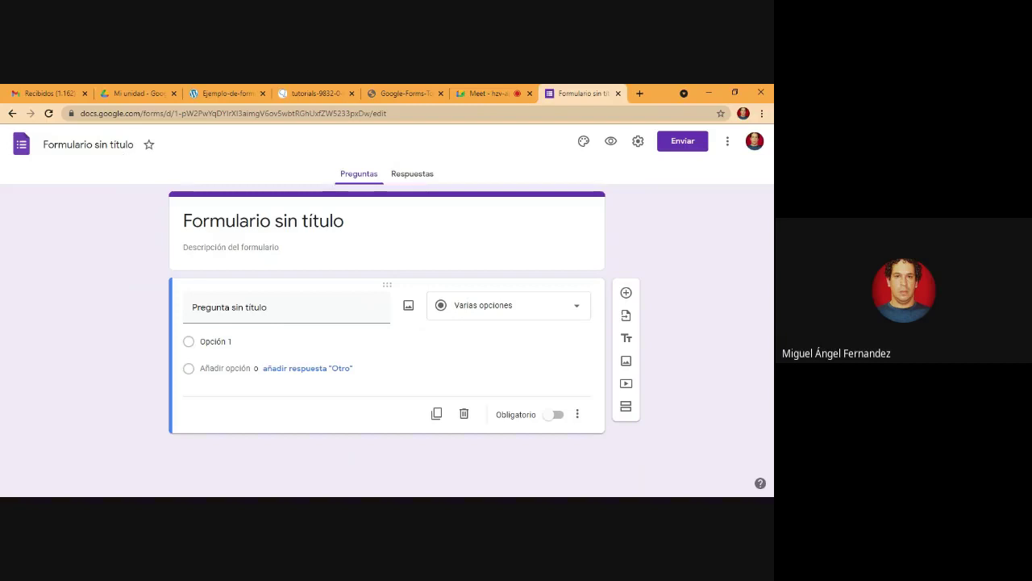
- Rename the untitled form as "Formulario de recopilaciòn de informaciòn"
click(88, 144)
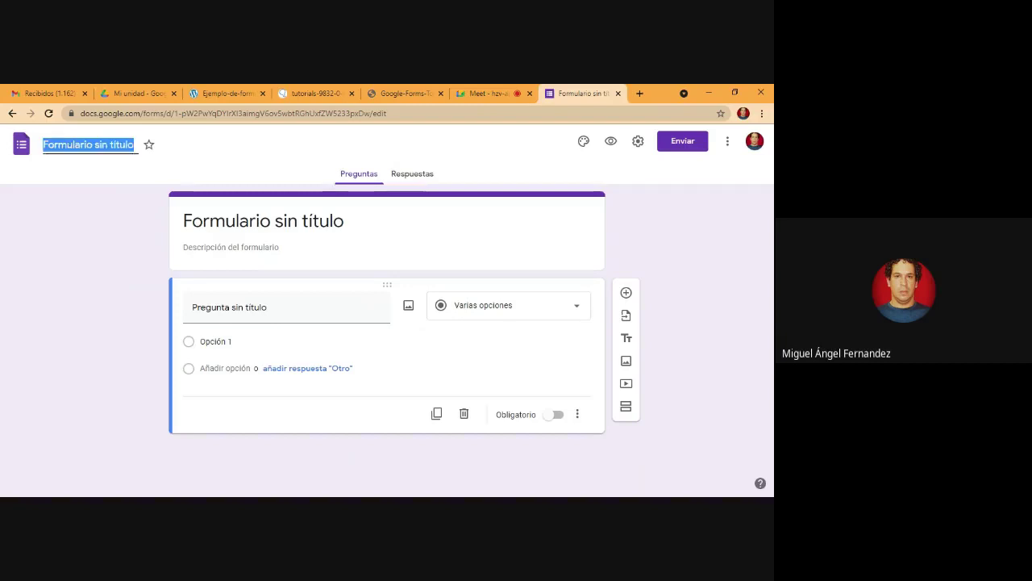
text(Fo)
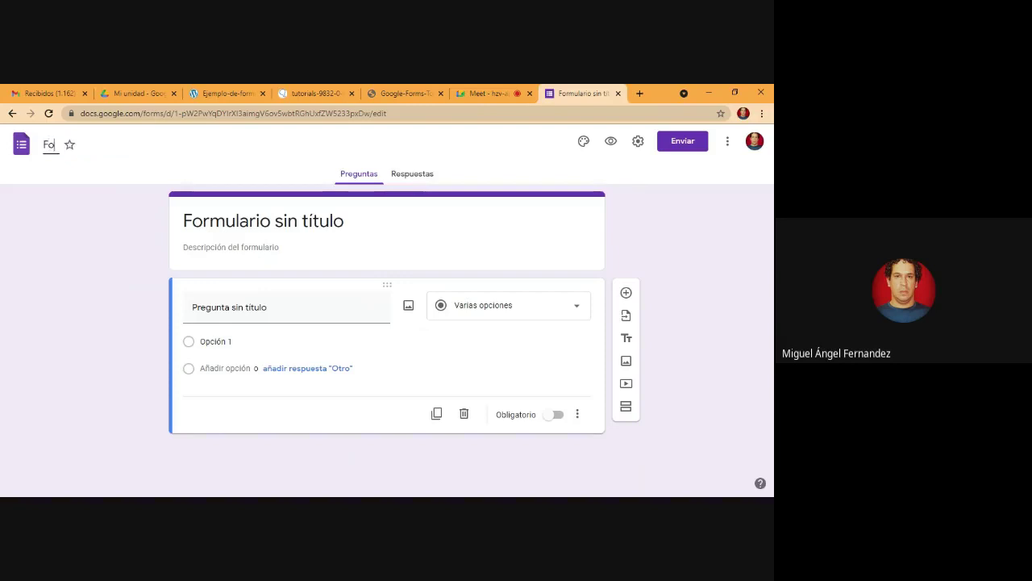
text(rmulario de rec)
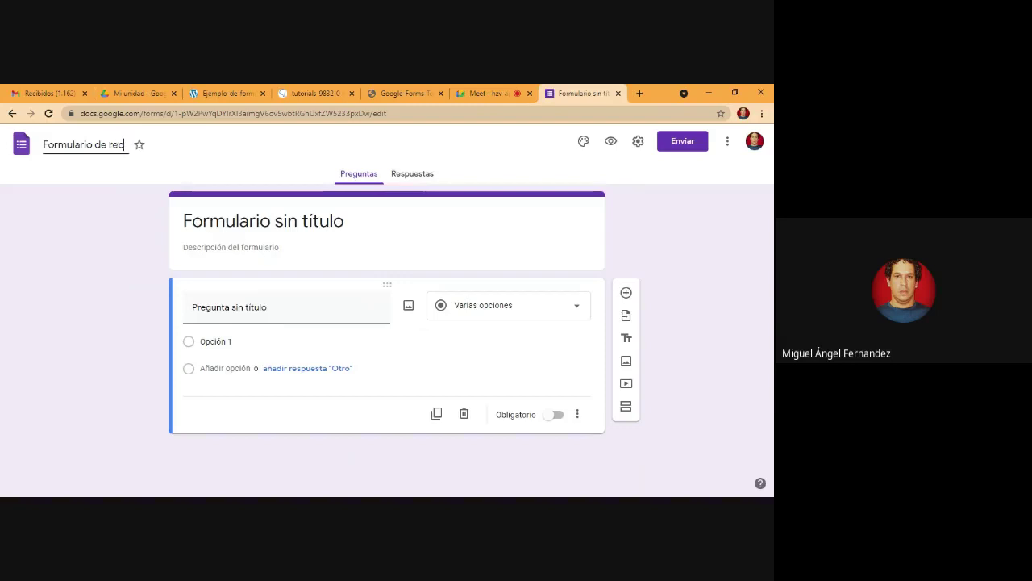
text(opilación de i)
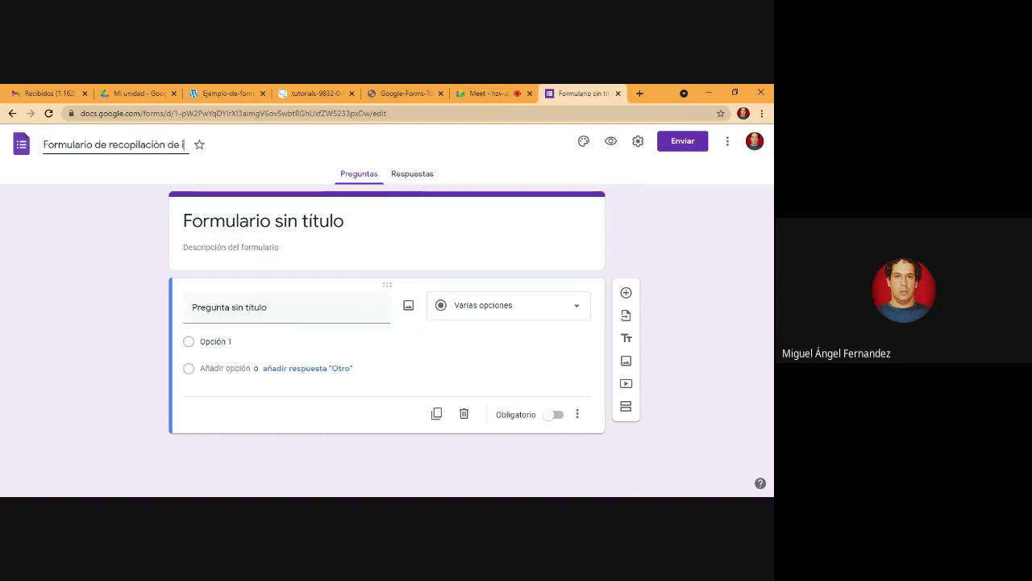
text(nformaci)
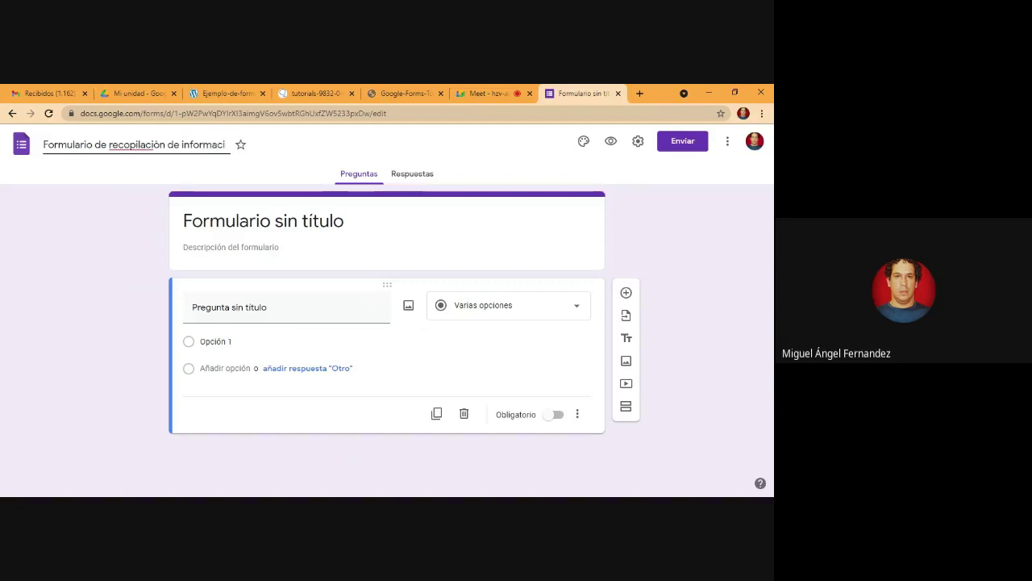
text(ón)
click(205, 167)
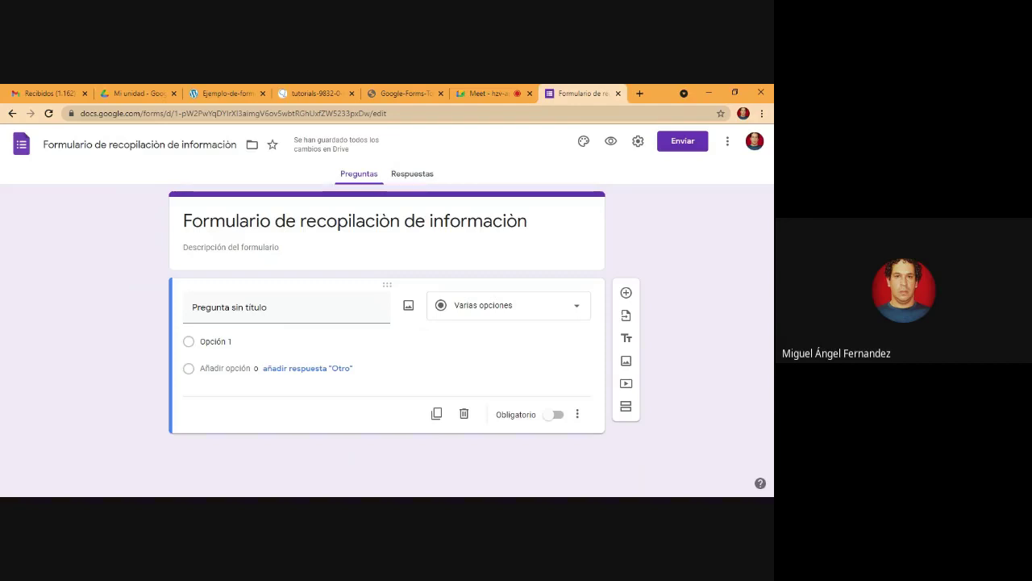
- Open the form's description for editing beneath the title
click(322, 247)
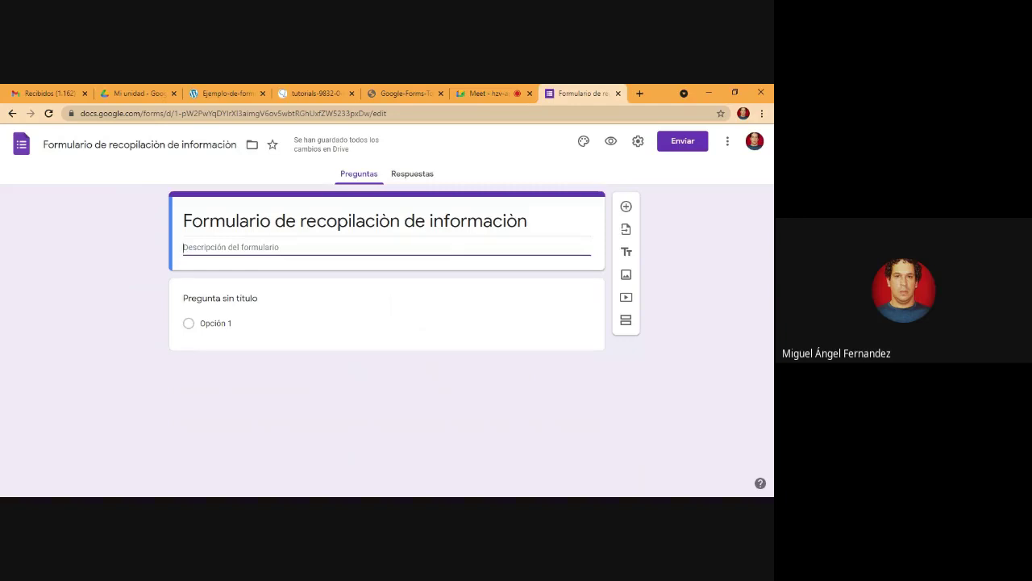
click(317, 267)
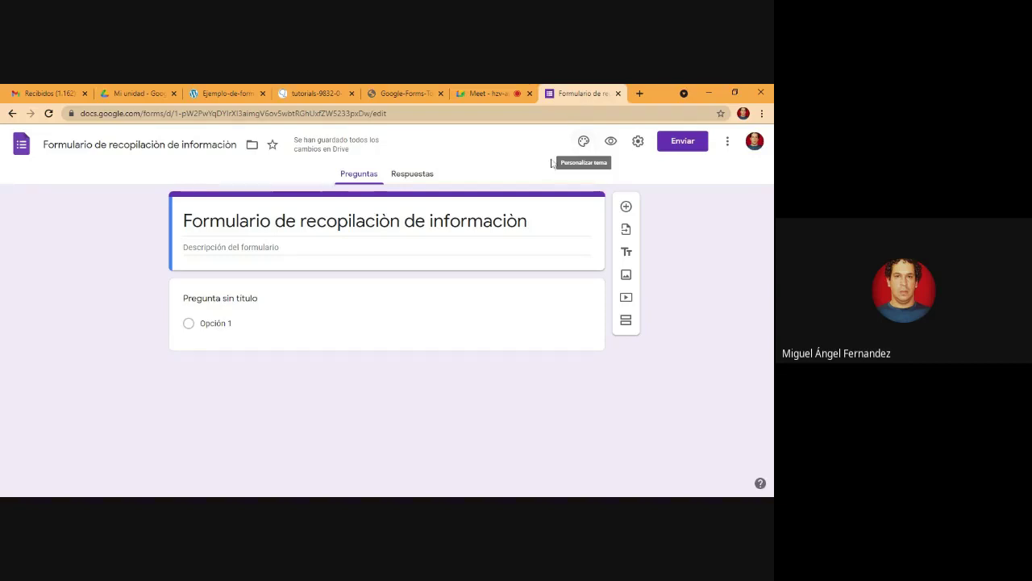
- Try the child with toy blocks image from the Niños themes as the form's header and remove it again
click(584, 143)
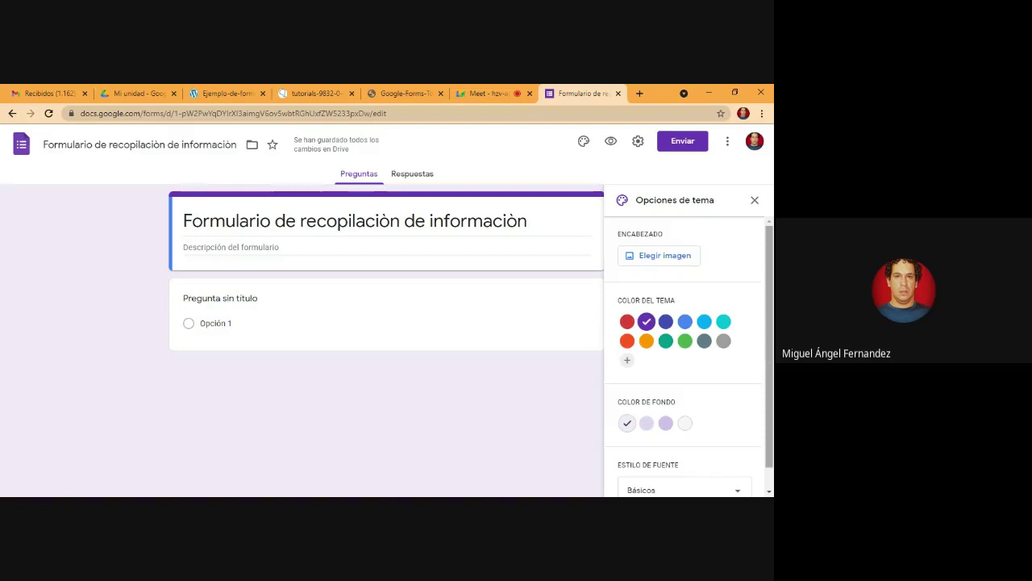
scroll(769, 357, down, 1)
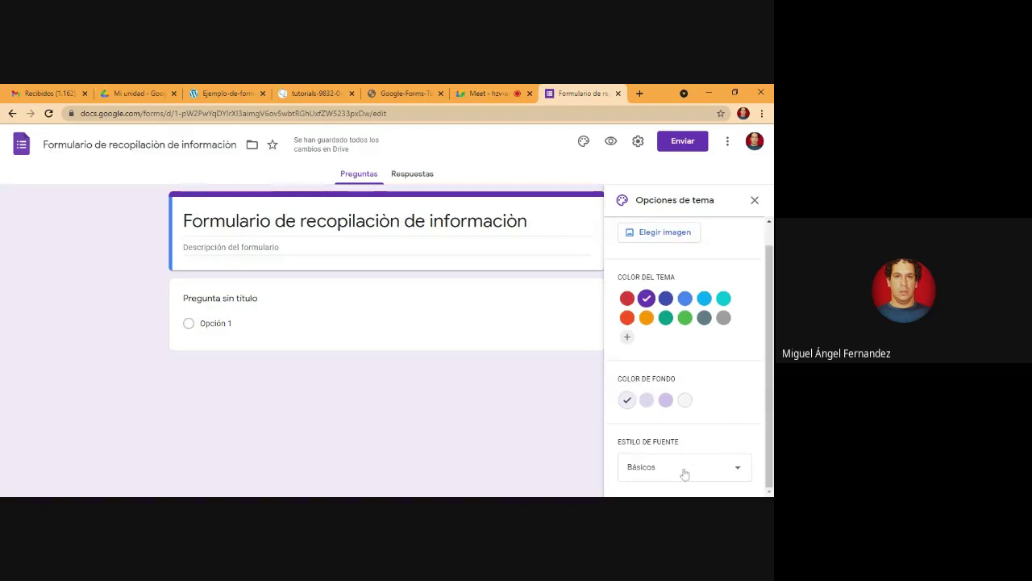
scroll(765, 295, up, 1)
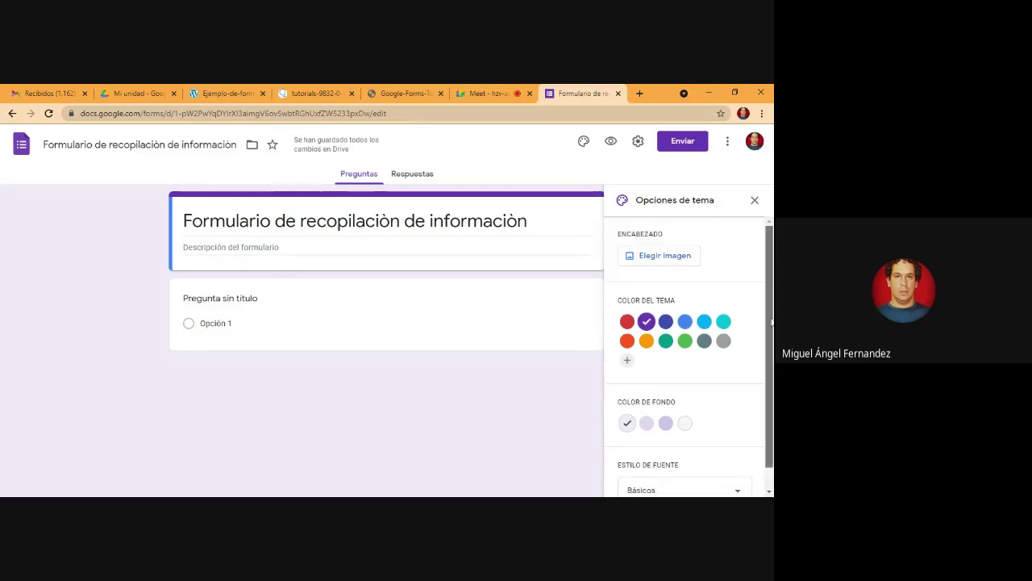
click(665, 261)
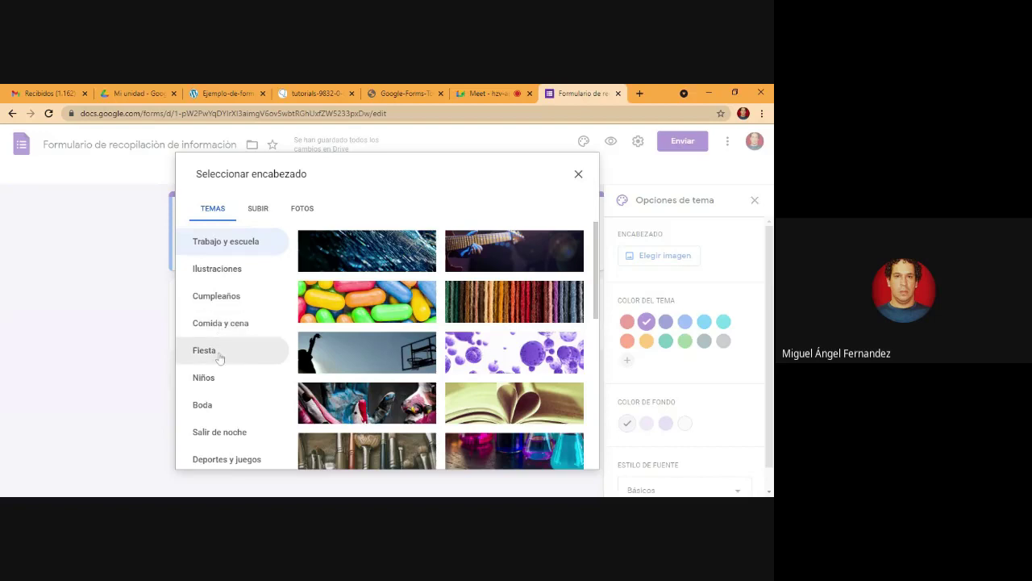
click(204, 379)
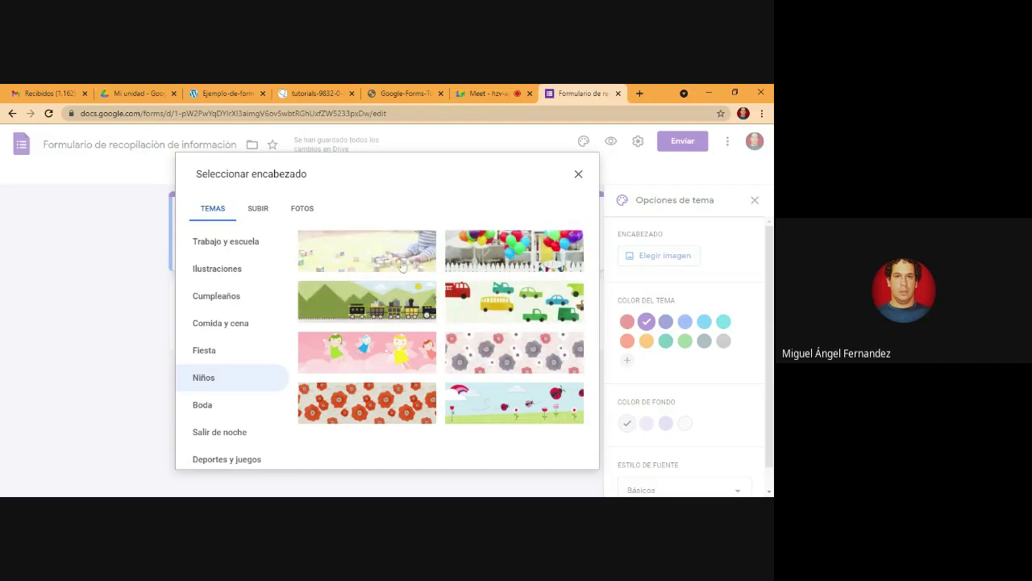
click(254, 375)
click(389, 259)
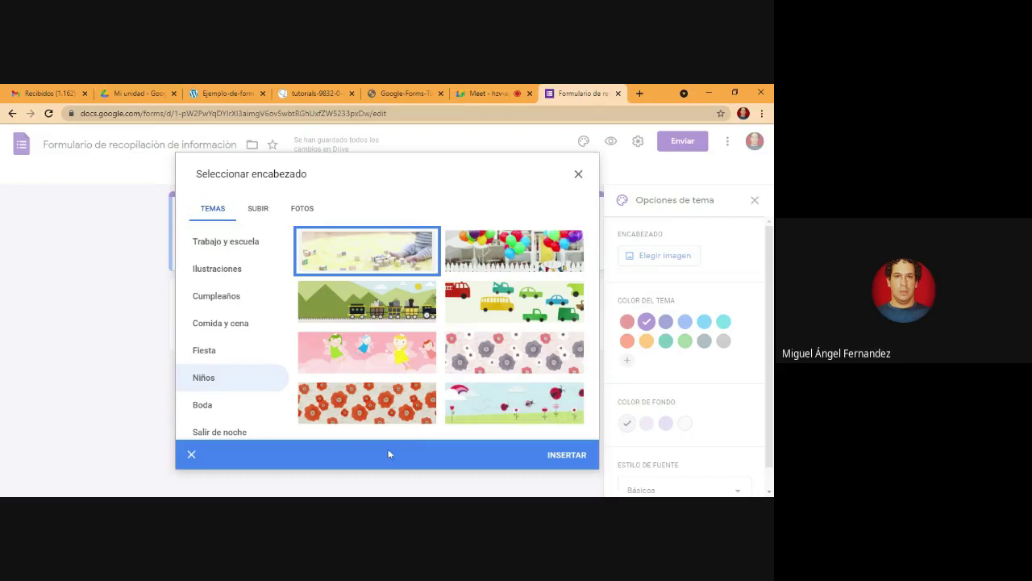
click(562, 459)
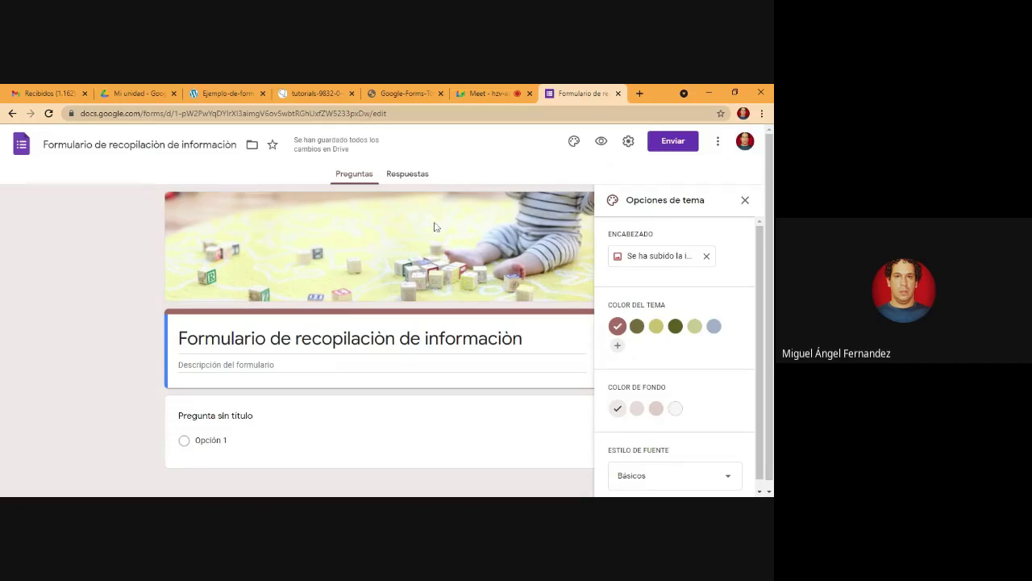
click(705, 256)
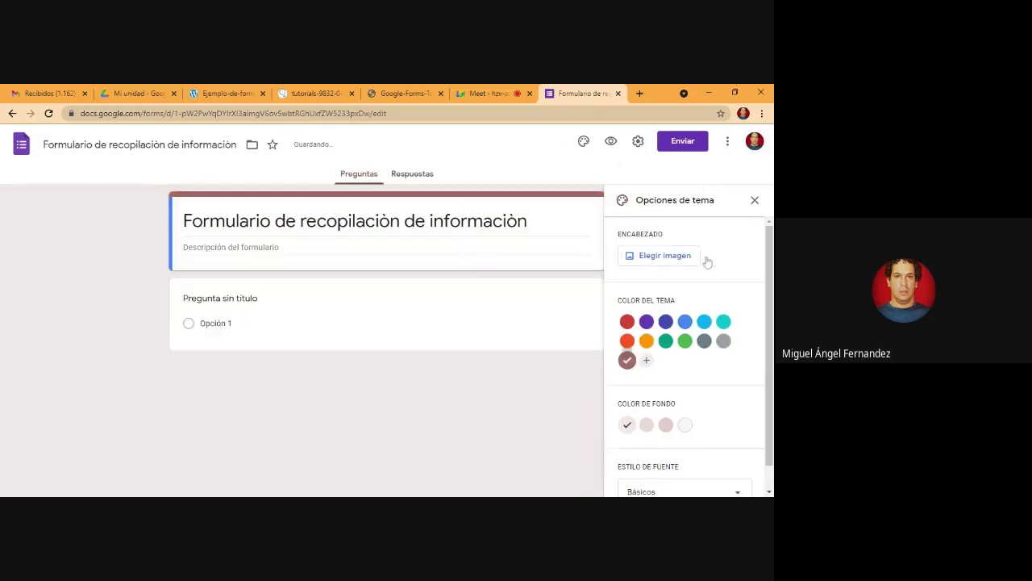
- Review the sources for header images and insert the surfer and surfboards image from the Deportes y juegos themes
click(665, 256)
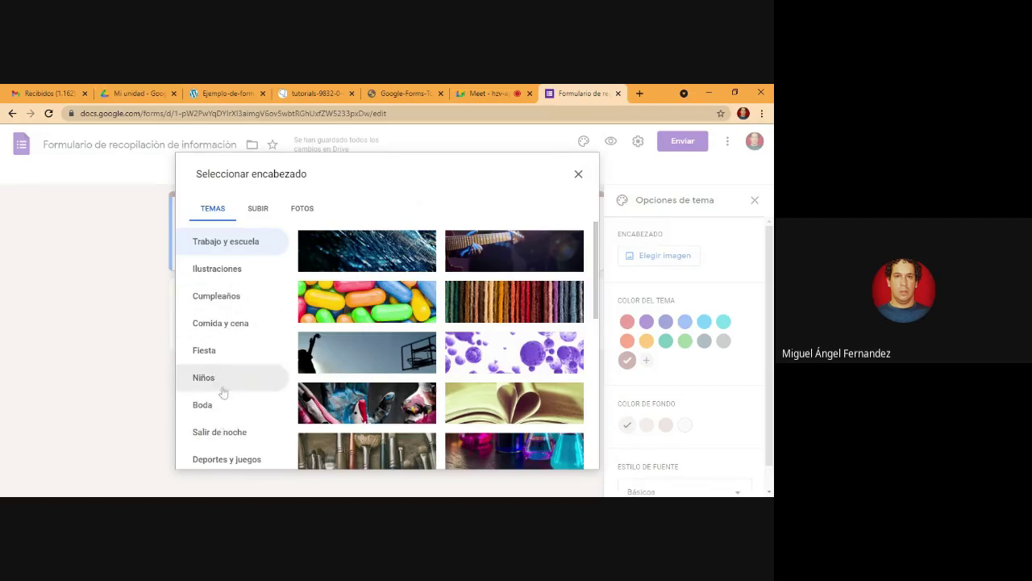
click(232, 300)
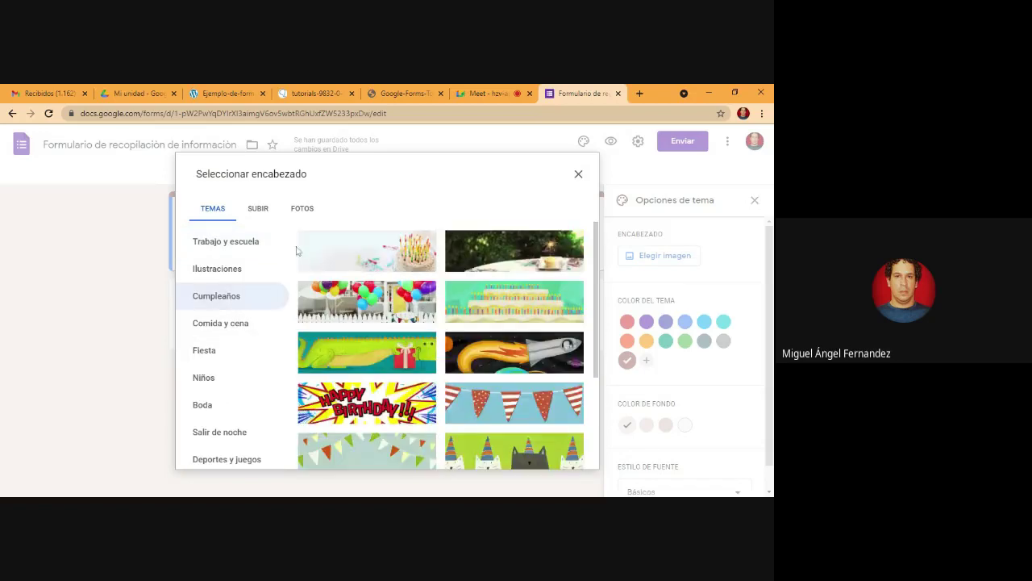
click(264, 216)
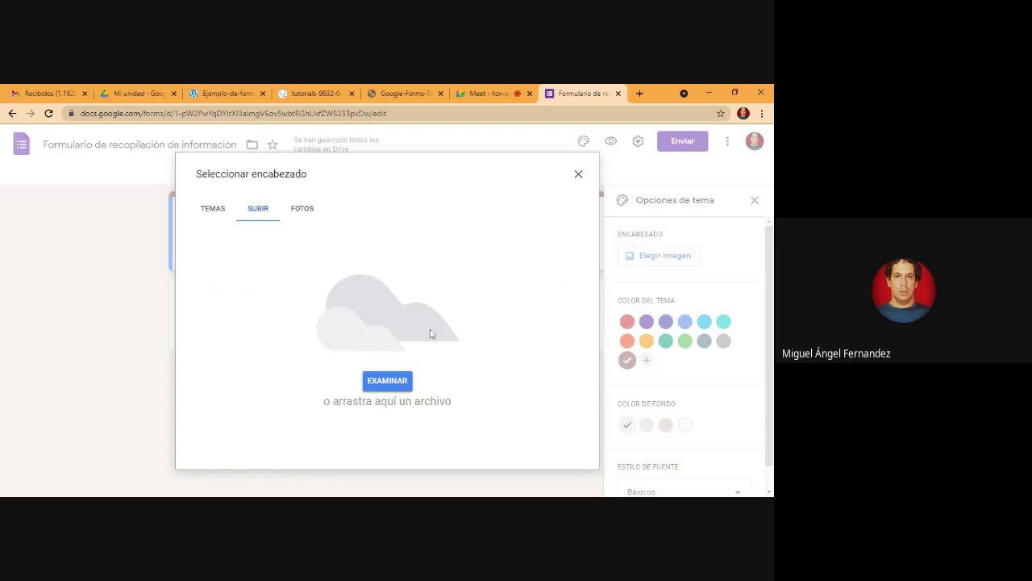
click(304, 211)
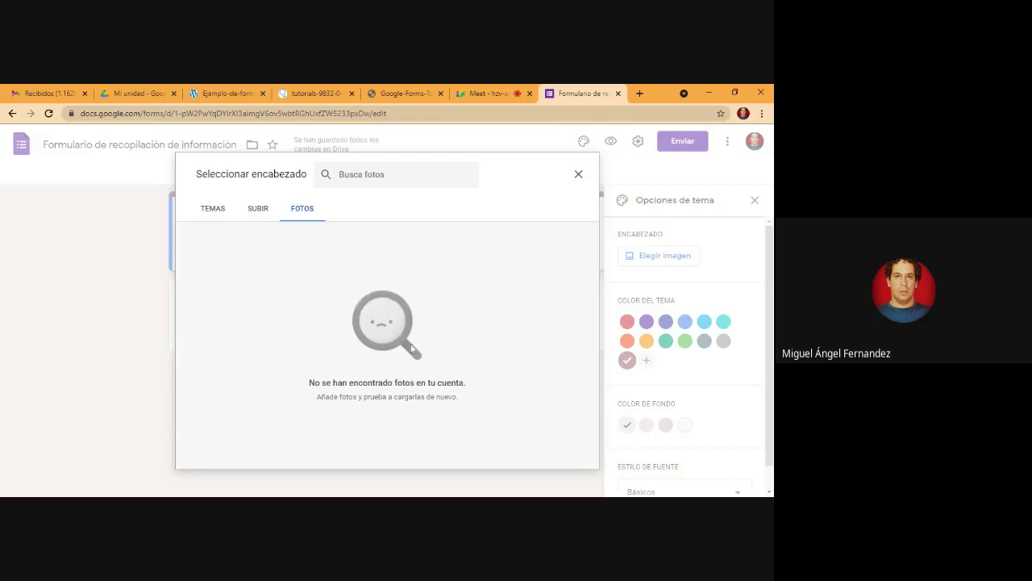
click(210, 211)
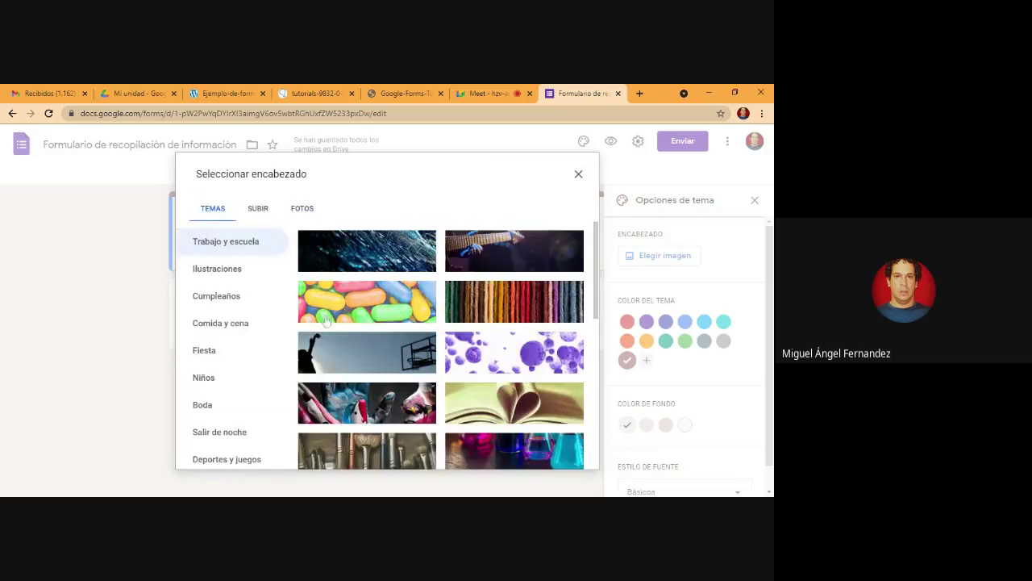
click(236, 459)
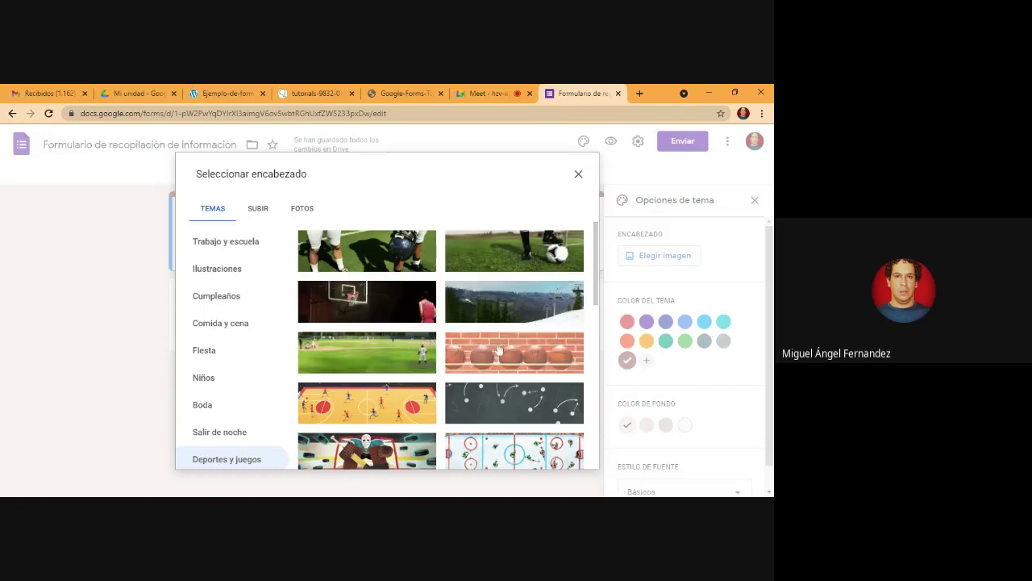
drag(597, 279, 614, 474)
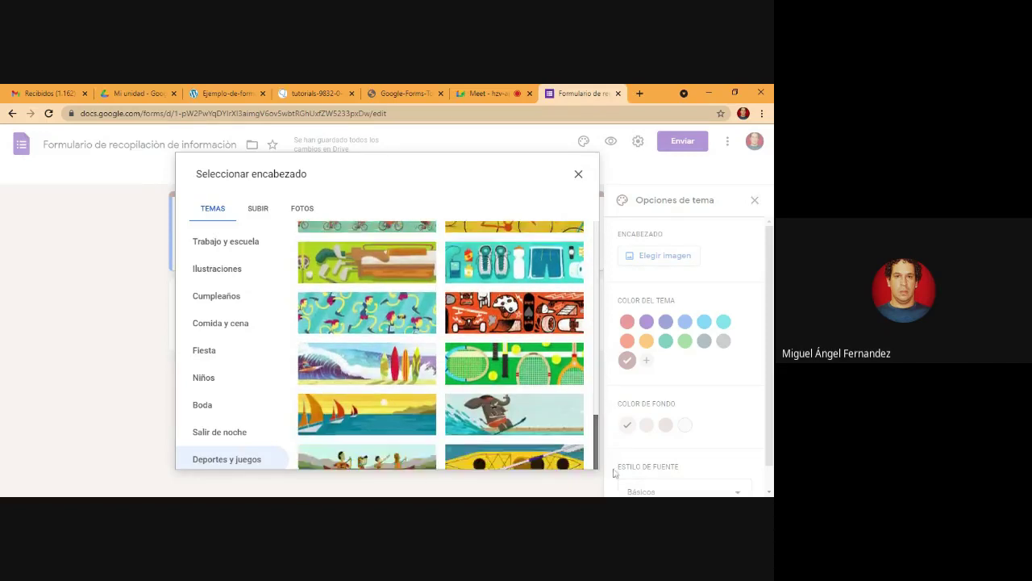
click(359, 370)
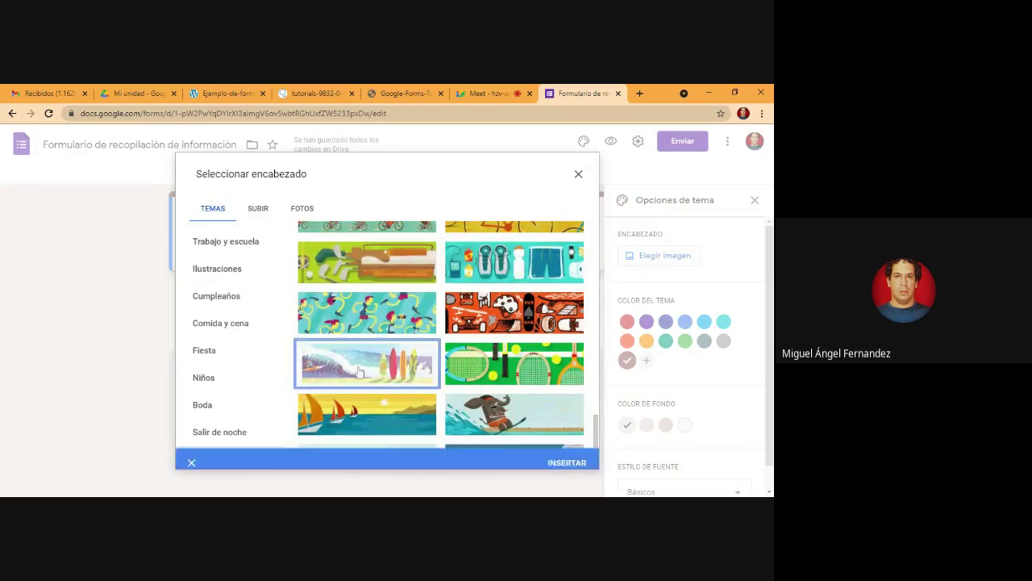
click(569, 456)
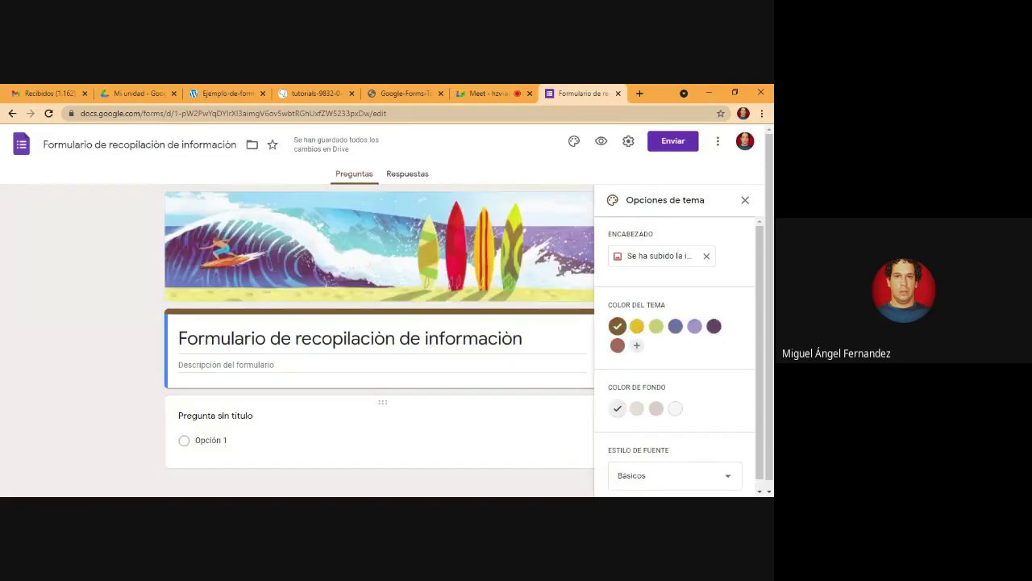
- Try the yellow, reddish and brown theme colours on the form and settle on the bluish violet one
click(677, 332)
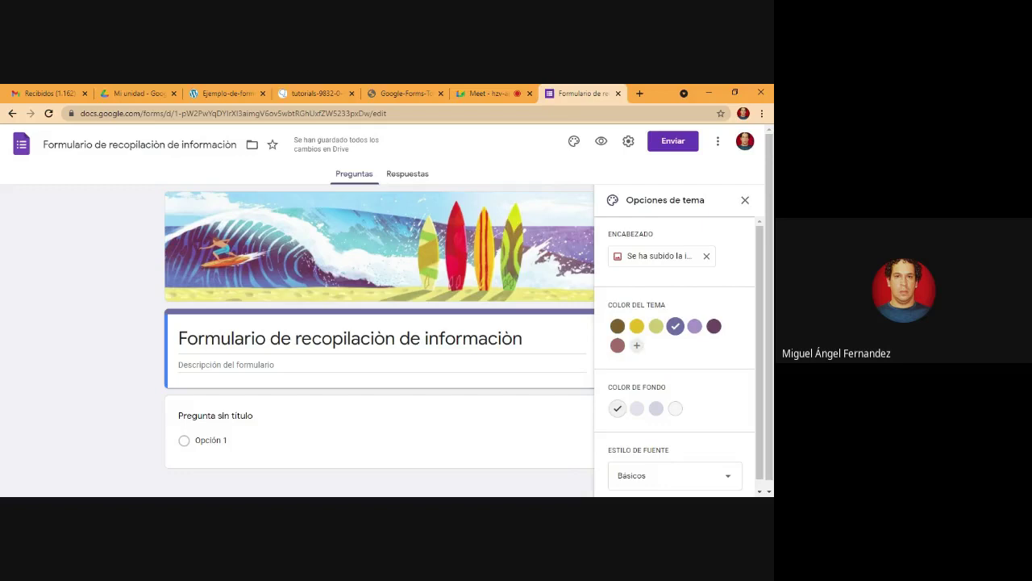
click(636, 327)
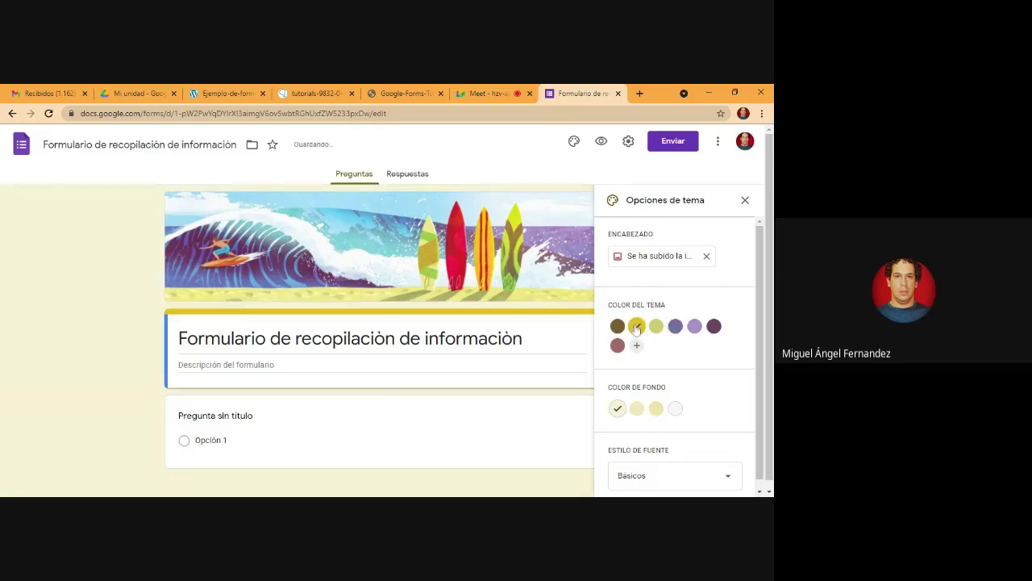
click(618, 345)
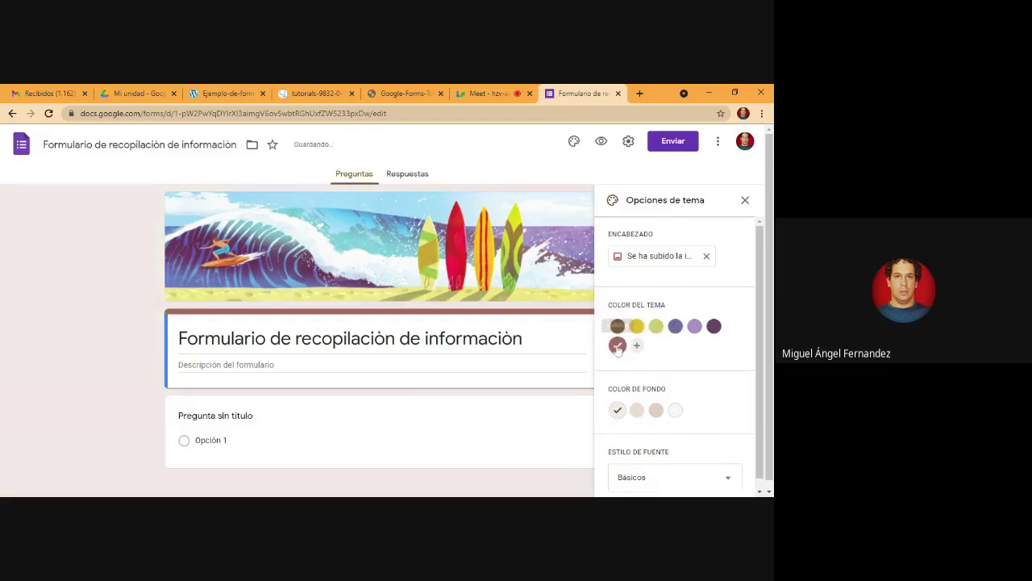
click(618, 326)
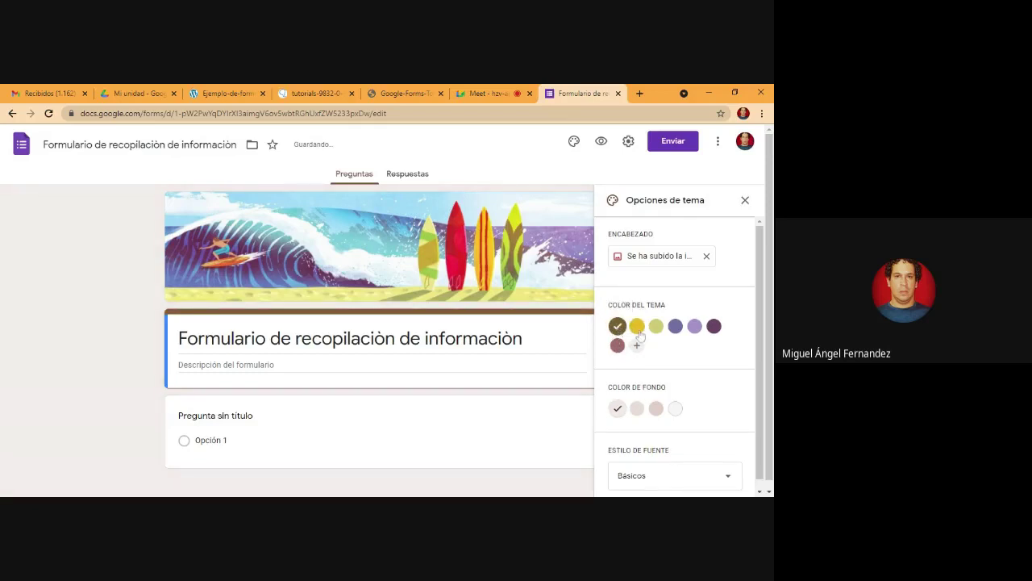
click(675, 326)
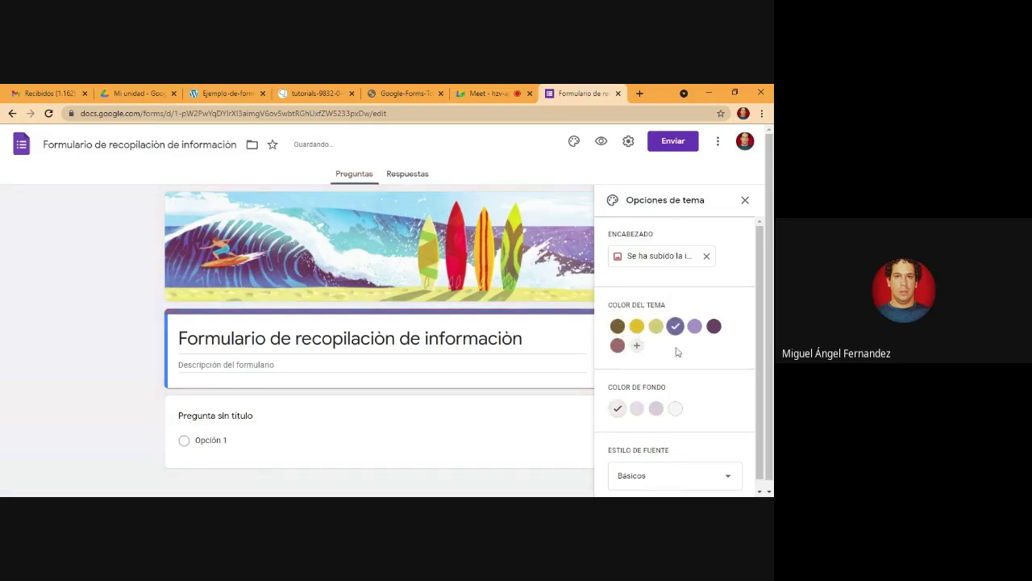
- Compare the background shades and set the form's background colour to Medio #e2e2ed
click(637, 409)
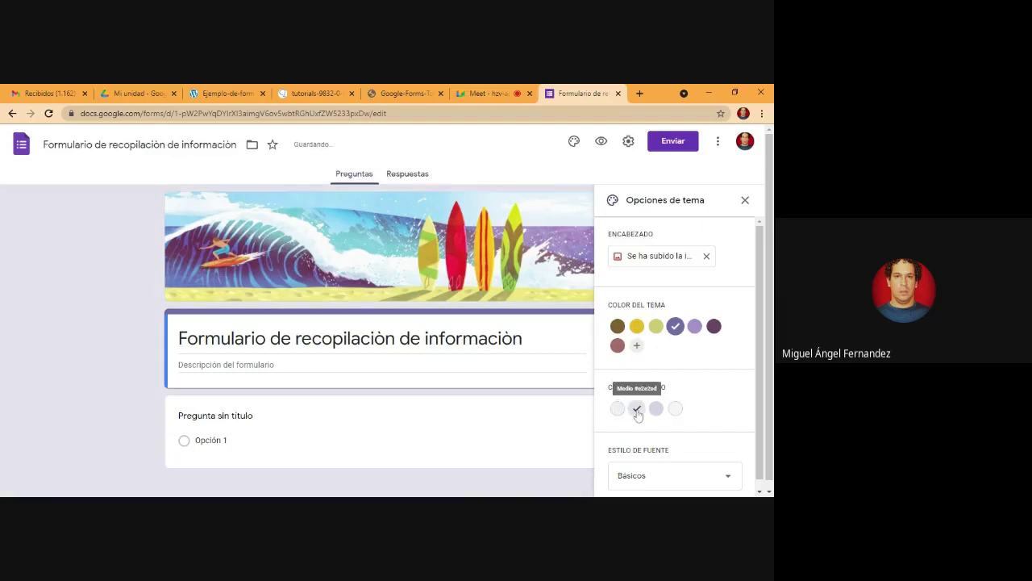
click(675, 409)
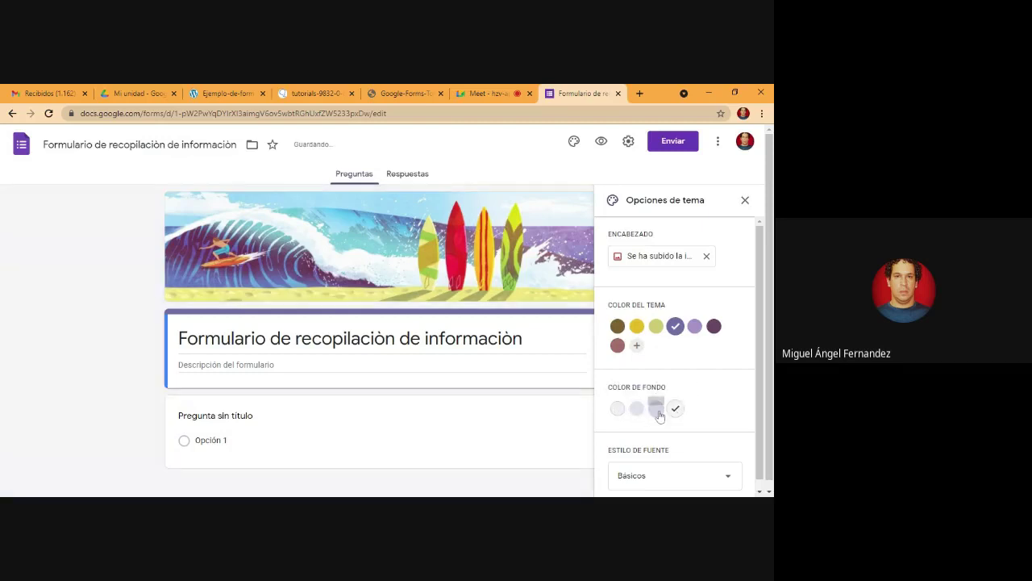
click(657, 409)
click(637, 409)
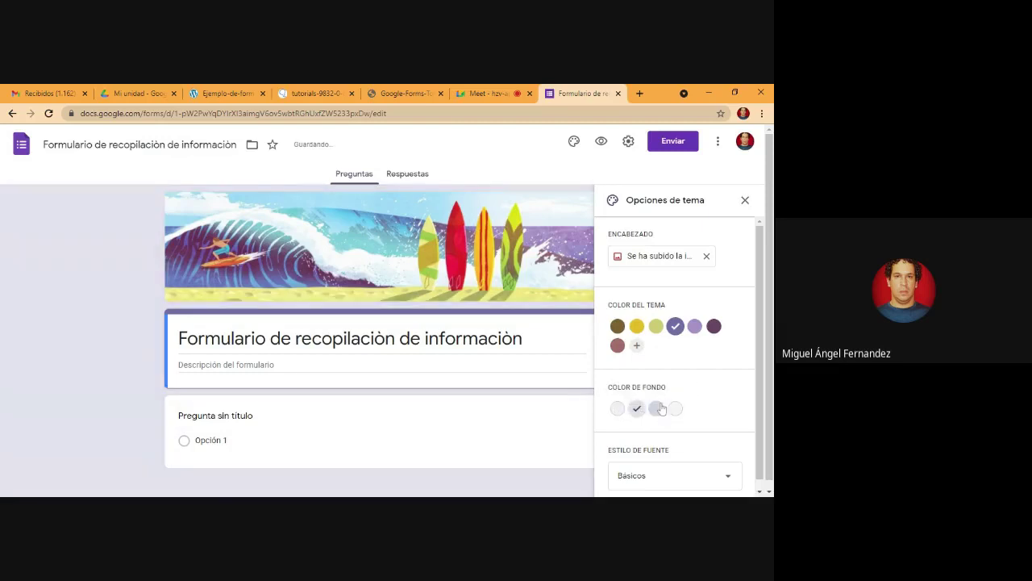
- Review the available font styles, choose Básicos and close the theme options
scroll(758, 387, down, 1)
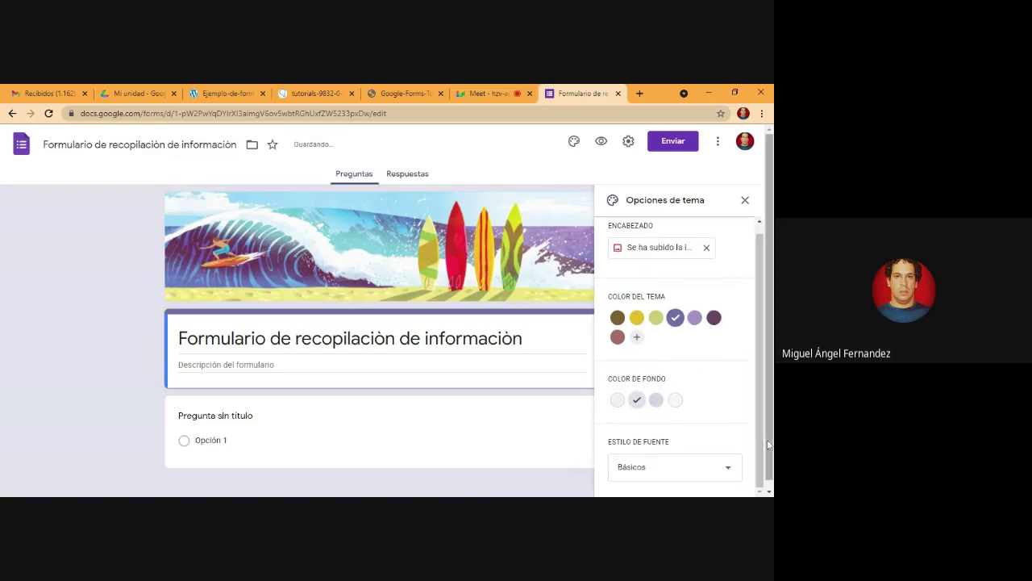
click(727, 470)
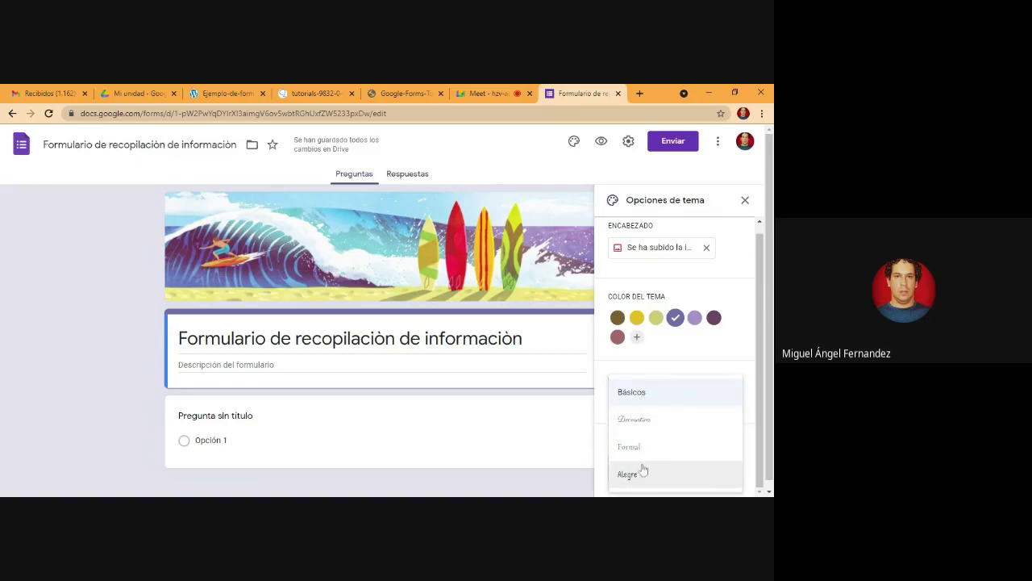
click(642, 401)
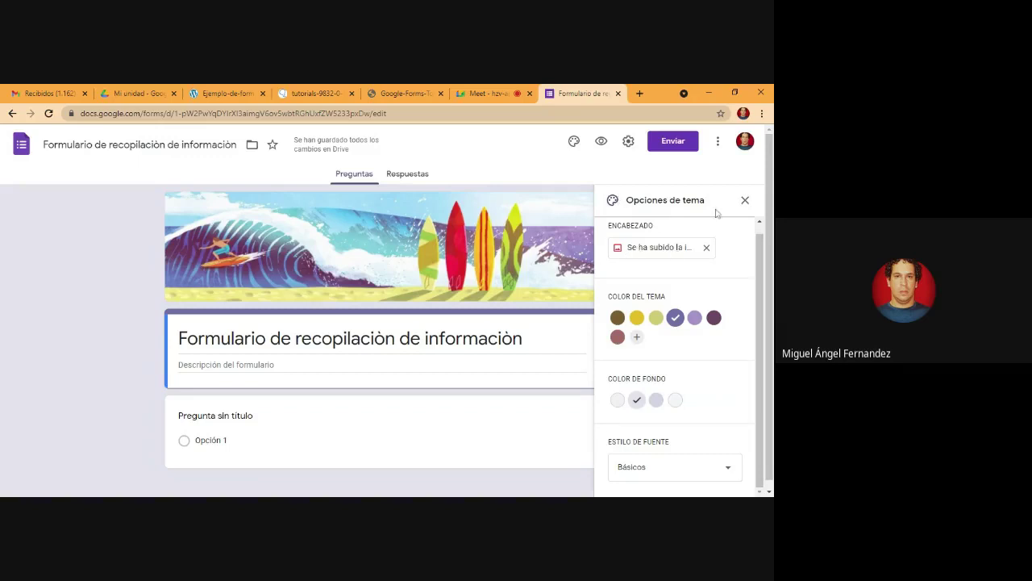
click(745, 200)
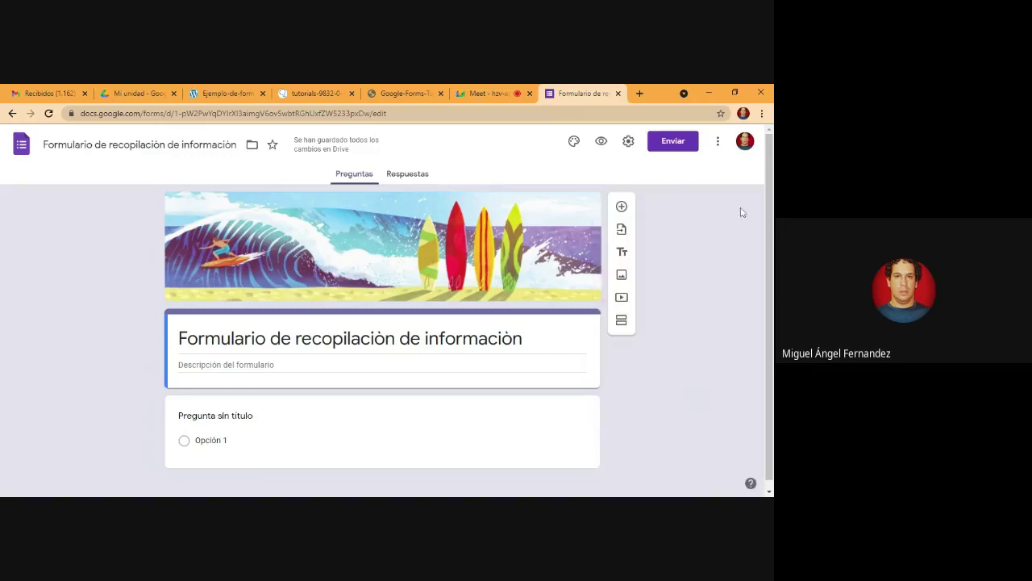
- Preview the themed form as respondents see it and return to the editor
scroll(772, 406, down, 1)
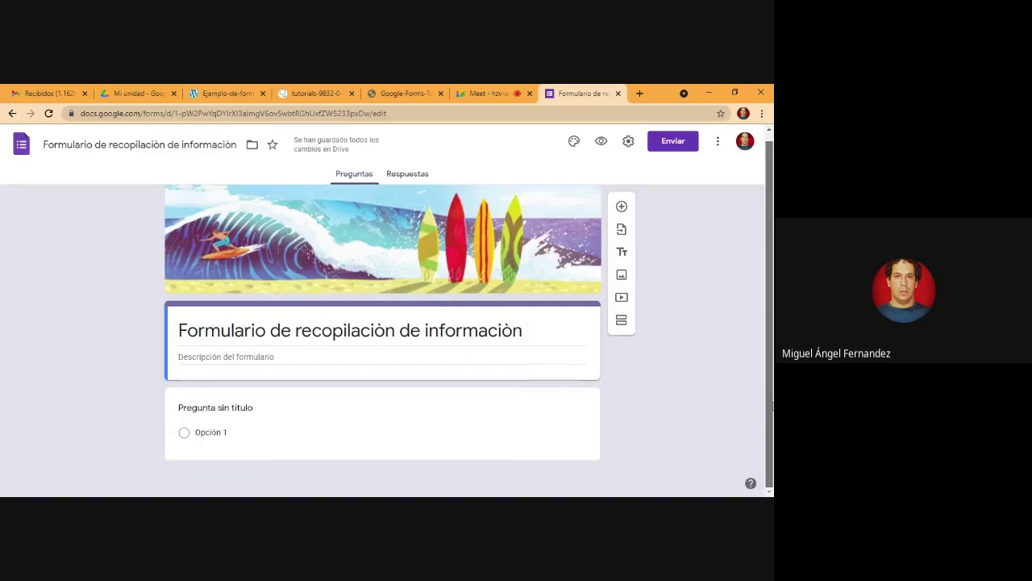
click(602, 143)
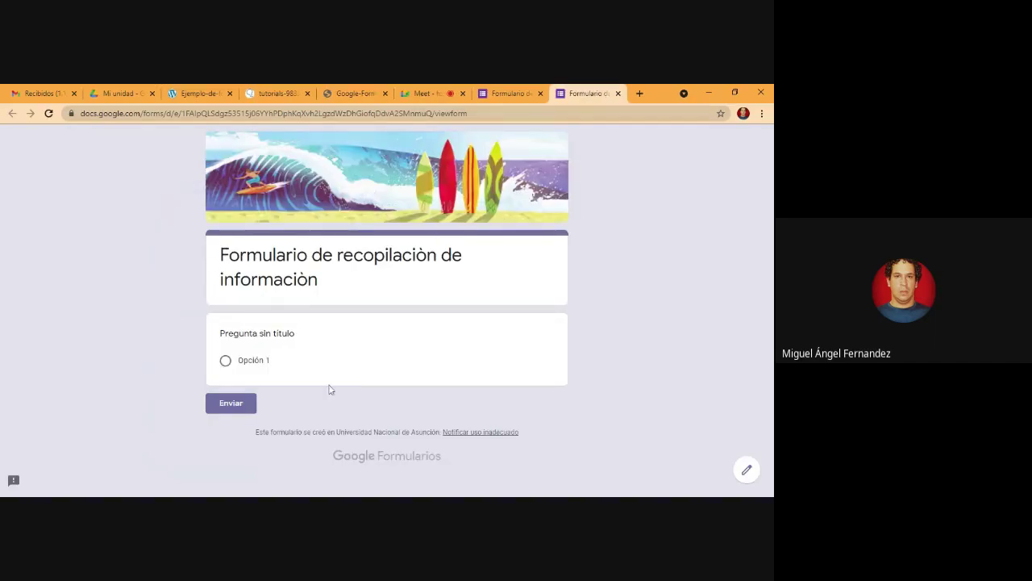
click(618, 94)
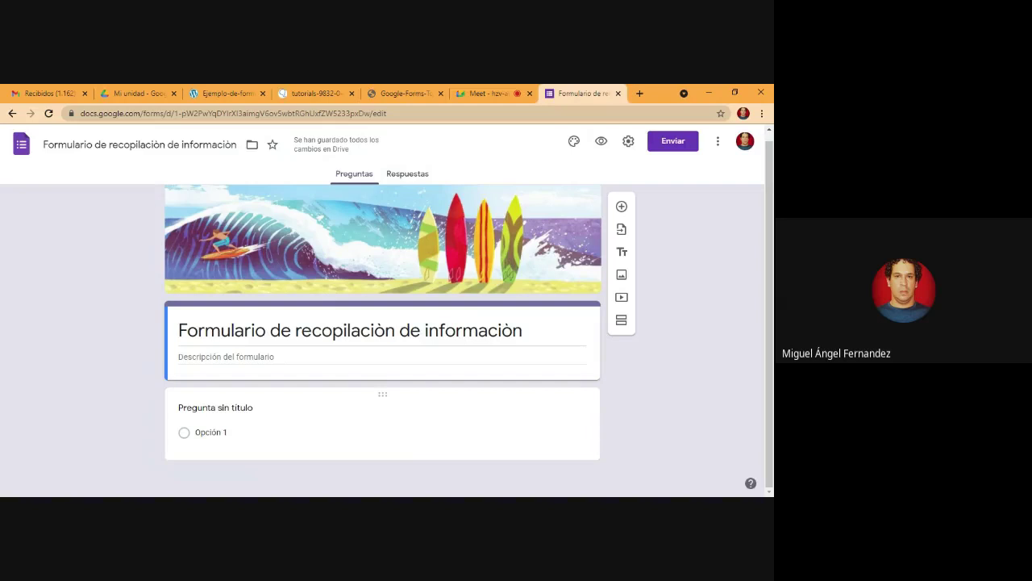
- Turn on Registrar correos in the form's general settings and save the configuration
click(629, 142)
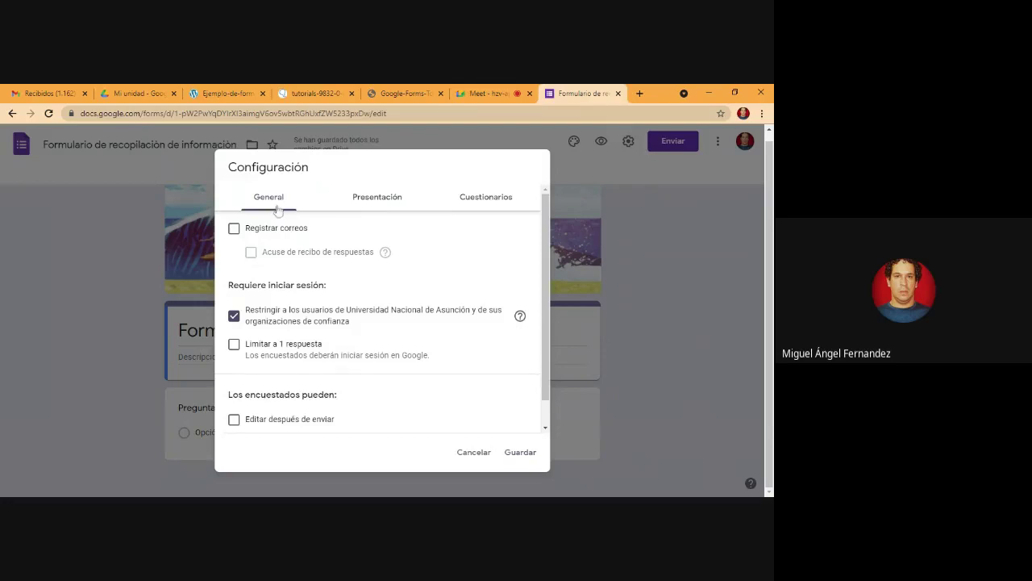
click(234, 229)
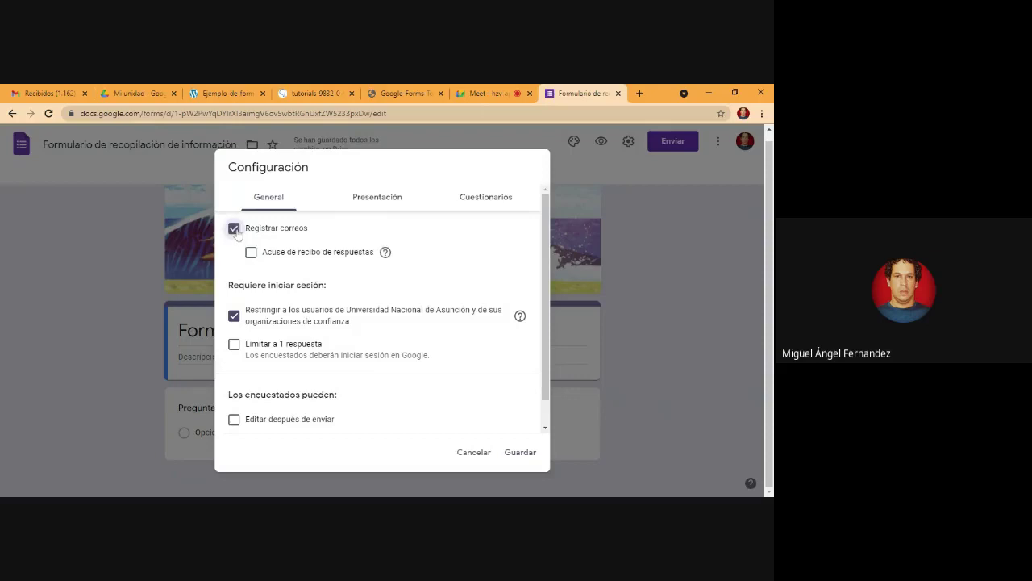
click(234, 229)
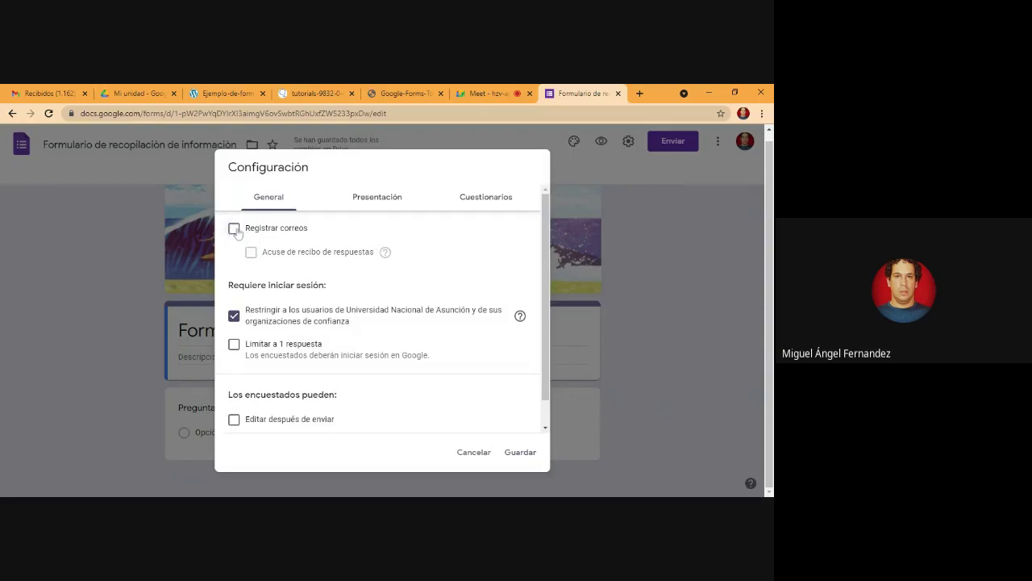
click(234, 229)
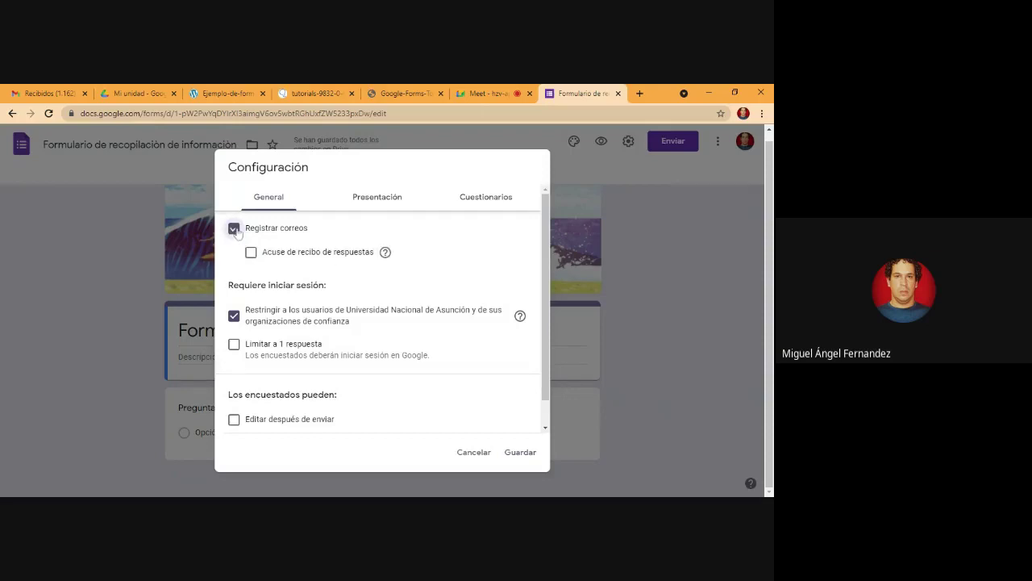
click(523, 452)
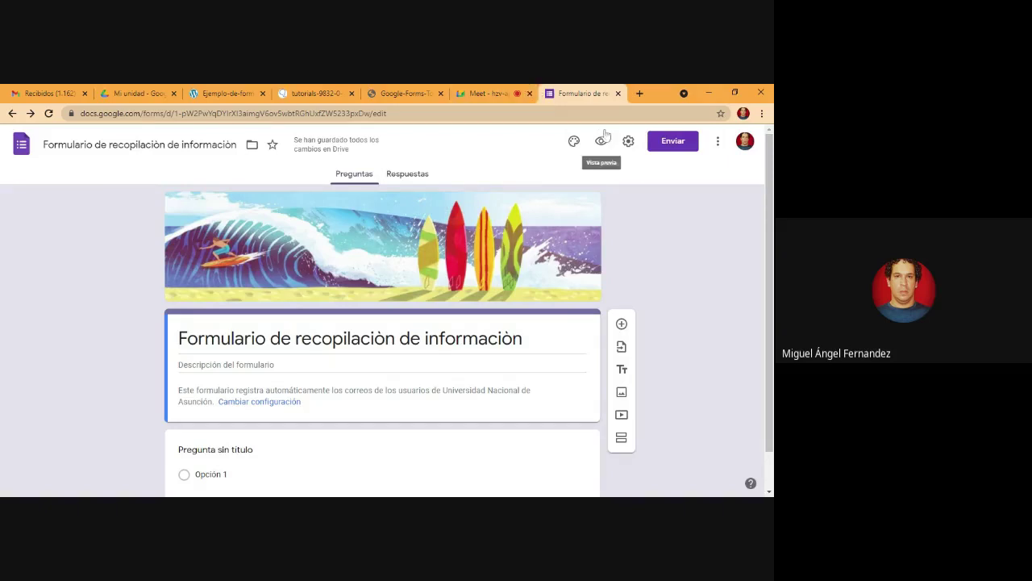
- Preview the form as respondents see it to check the e-mail registration notice, and return to the editor
click(603, 138)
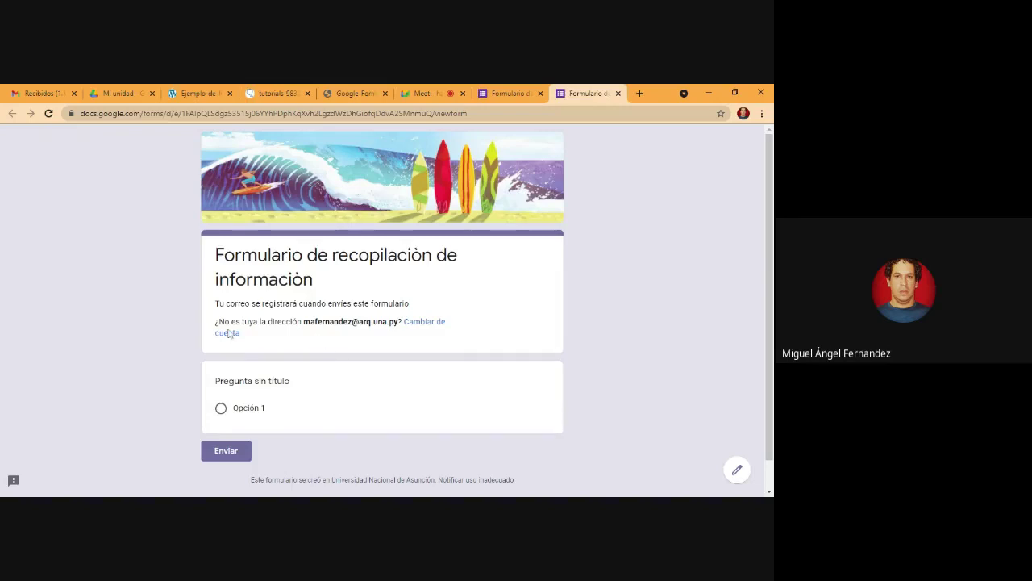
click(512, 93)
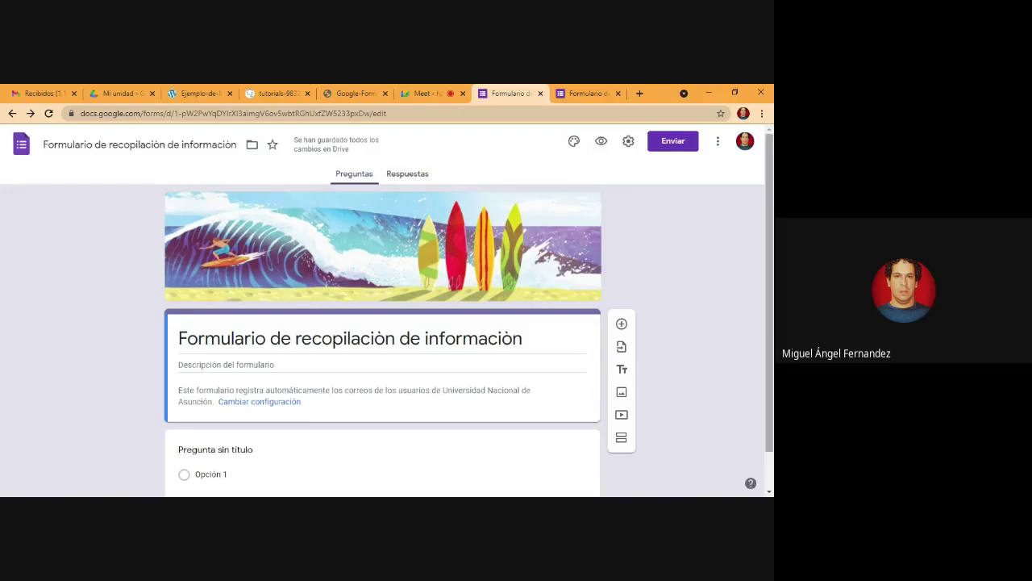
scroll(769, 307, down, 1)
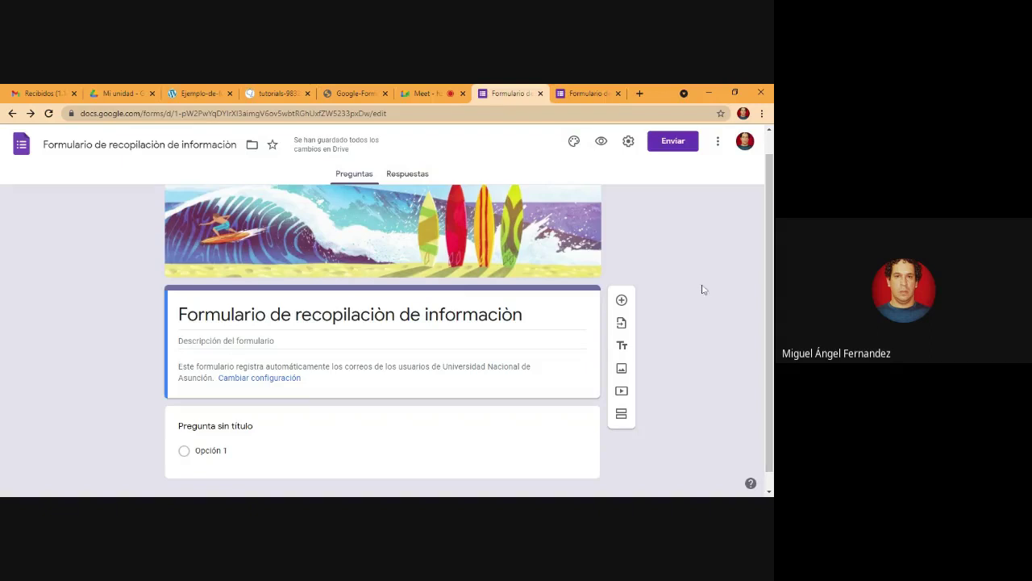
click(590, 95)
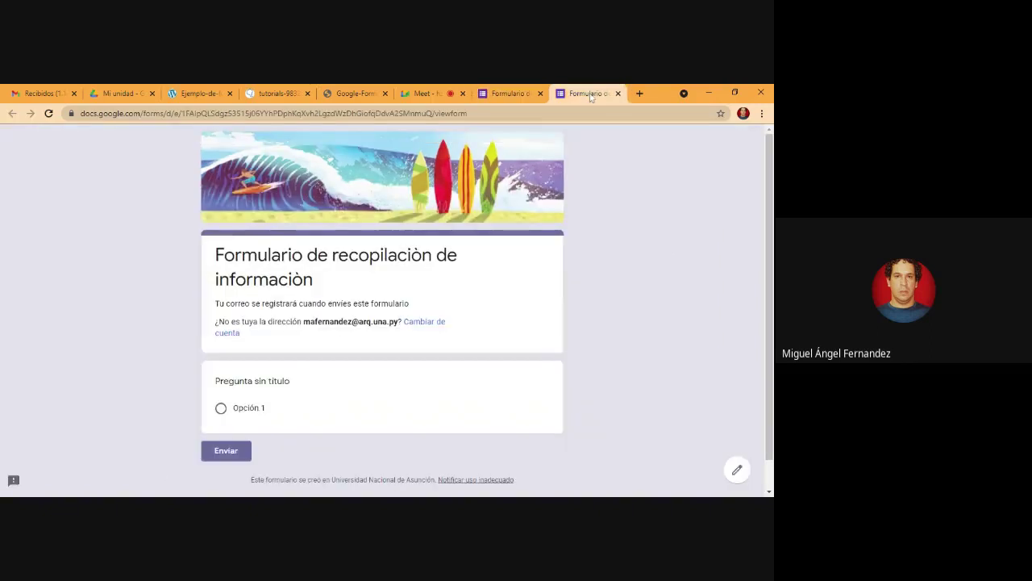
click(618, 94)
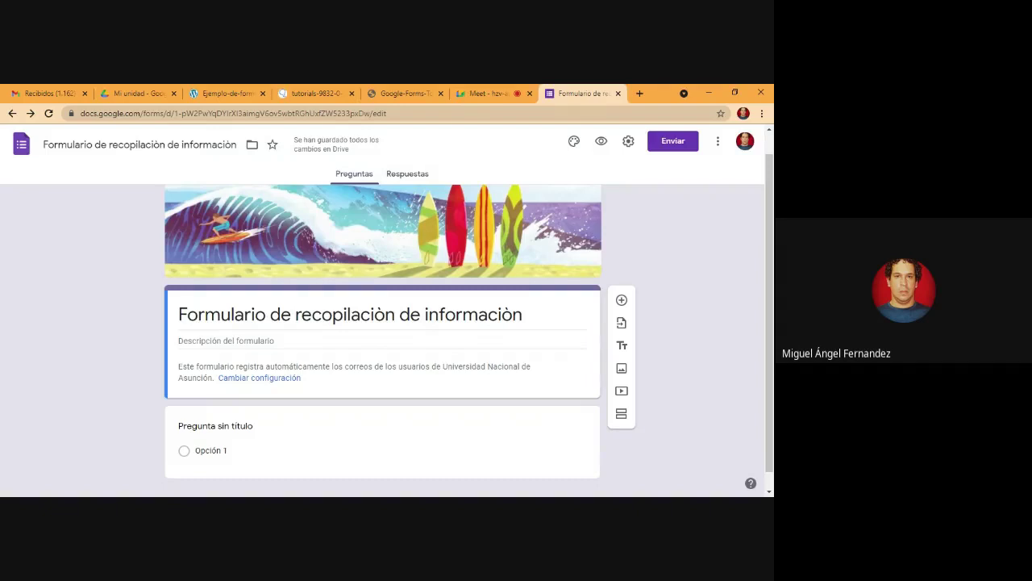
- Turn off Registrar correos in the general settings and try Limitar a 1 respuesta, leaving that option off
click(629, 142)
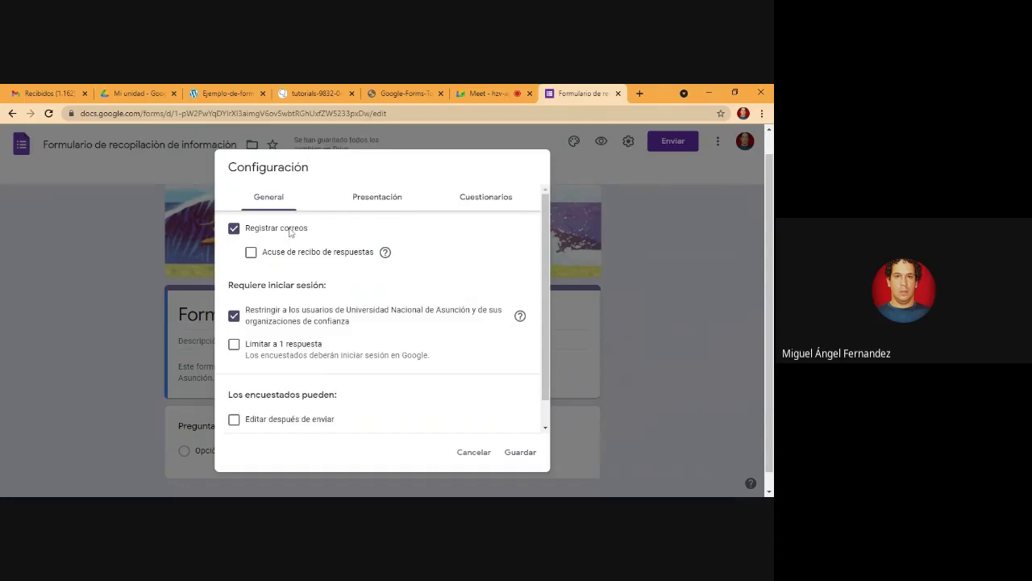
click(235, 230)
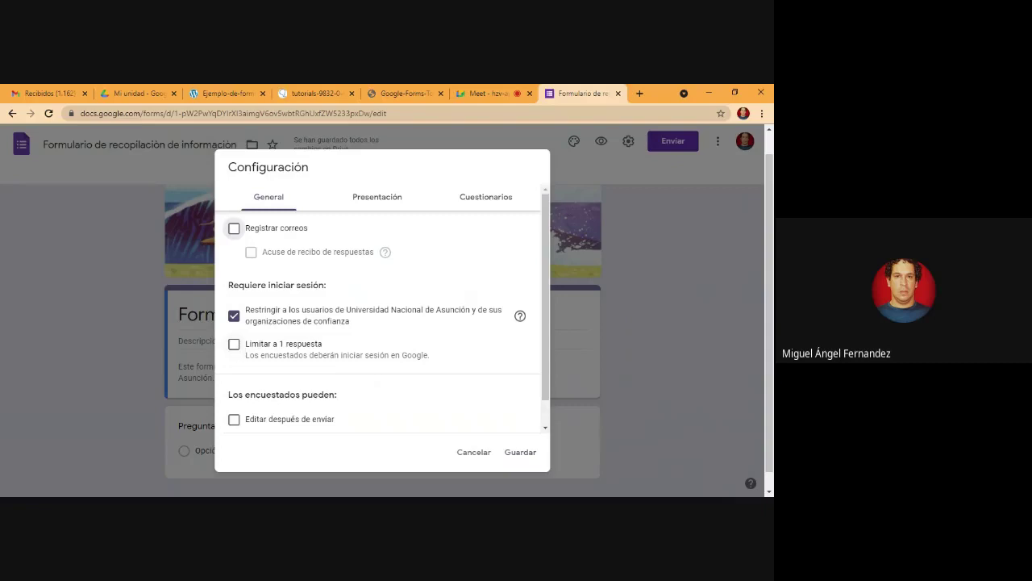
click(234, 346)
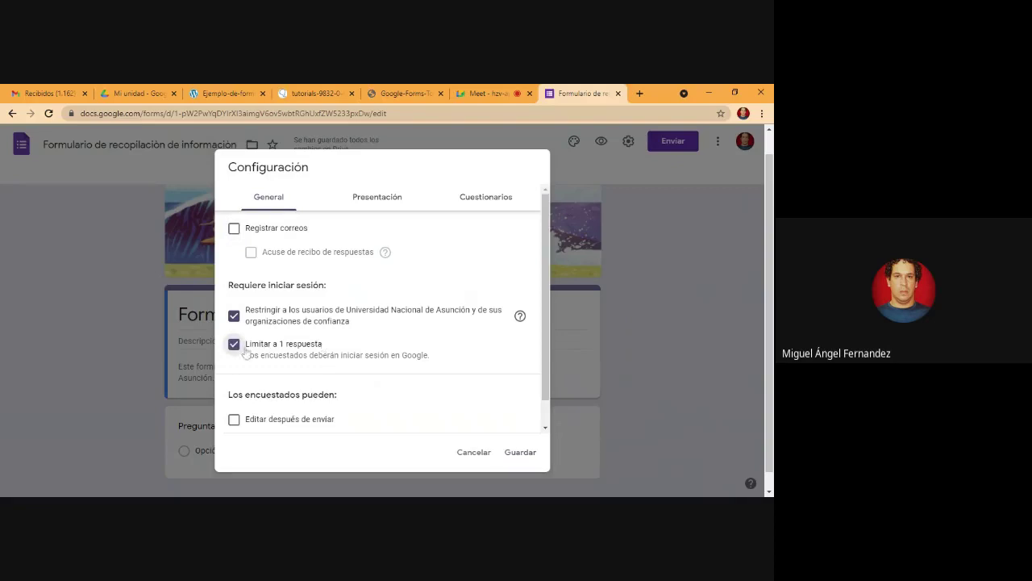
click(234, 345)
- Review the presentation settings, enable Convertir en un cuestionario and save the configuration
click(374, 205)
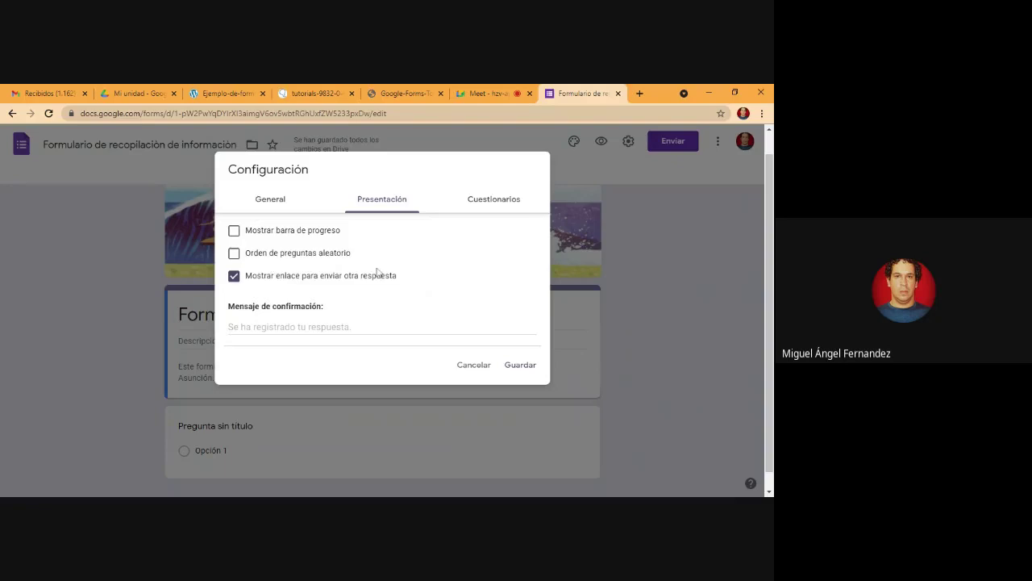
click(484, 199)
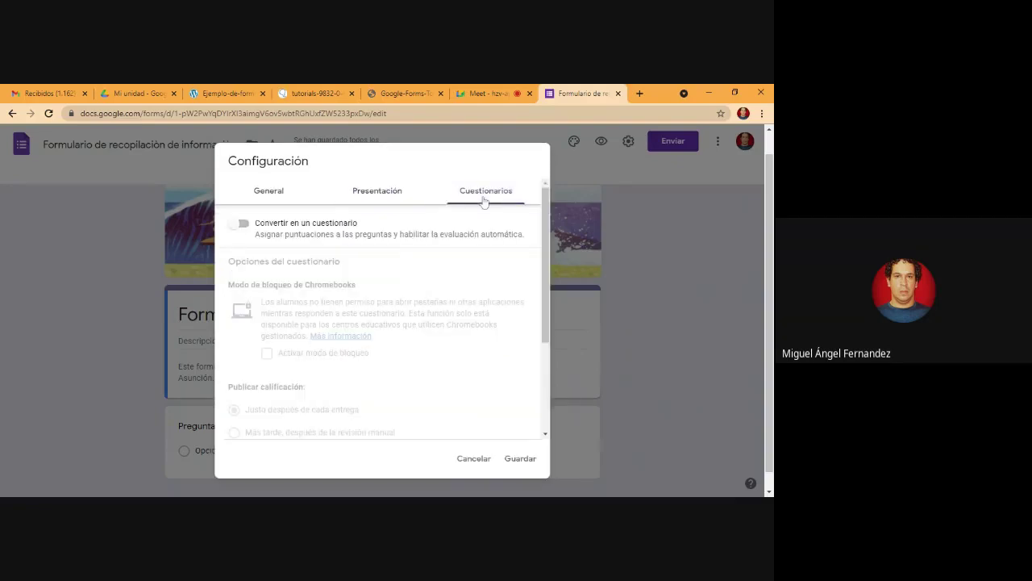
click(244, 225)
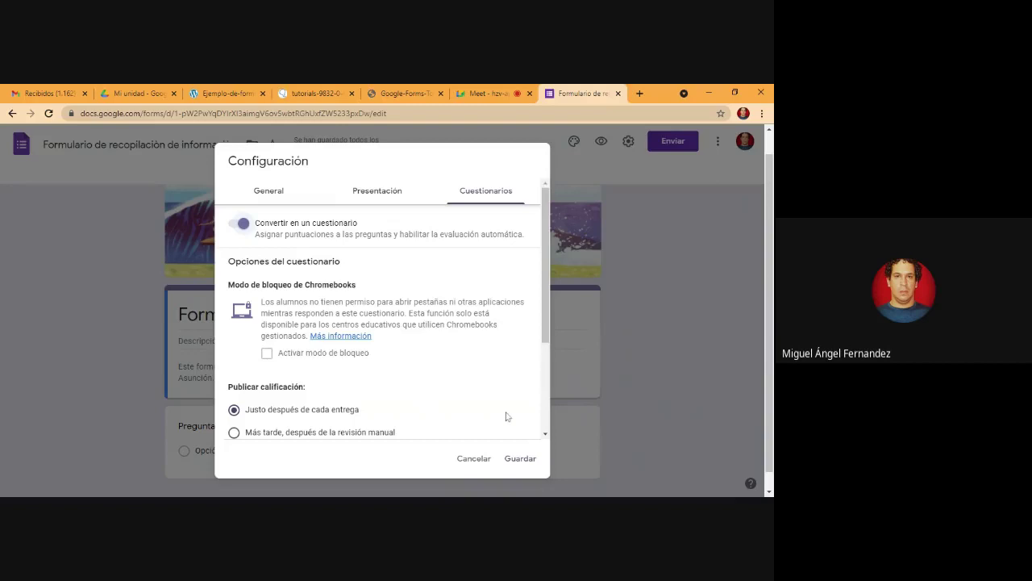
click(519, 456)
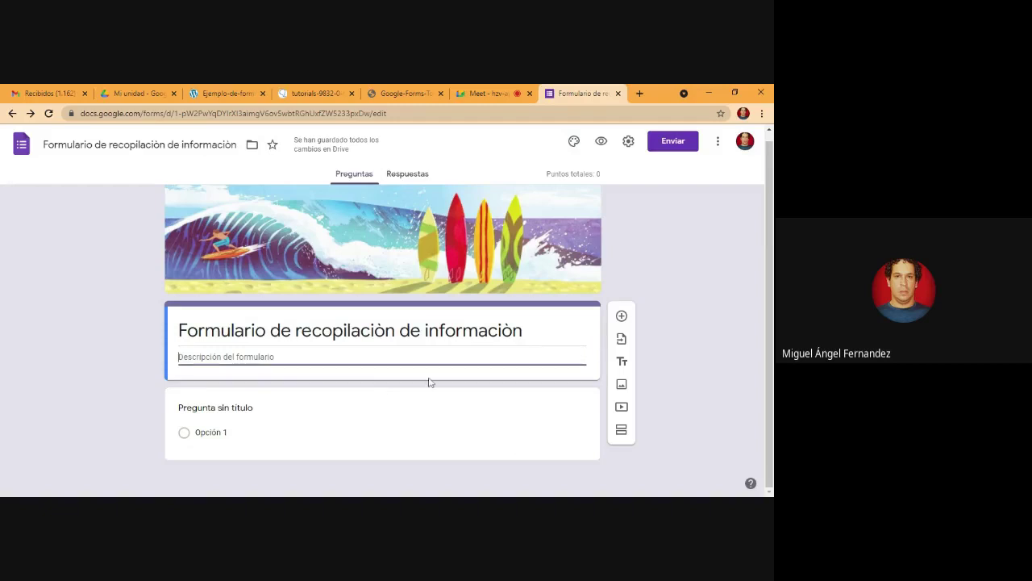
- Rename the form as Prueba de la asignatura Biología
click(146, 145)
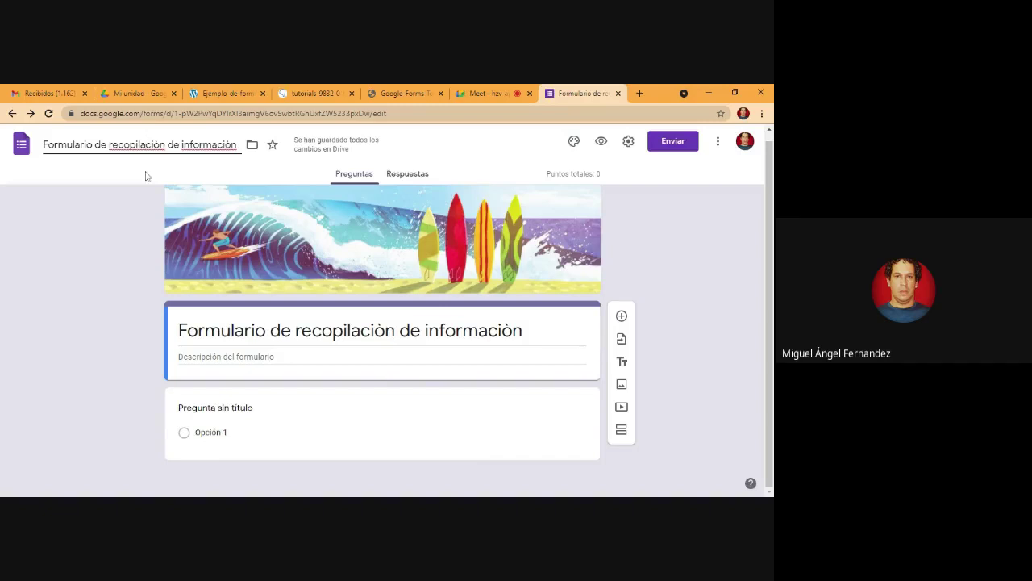
key(Return)
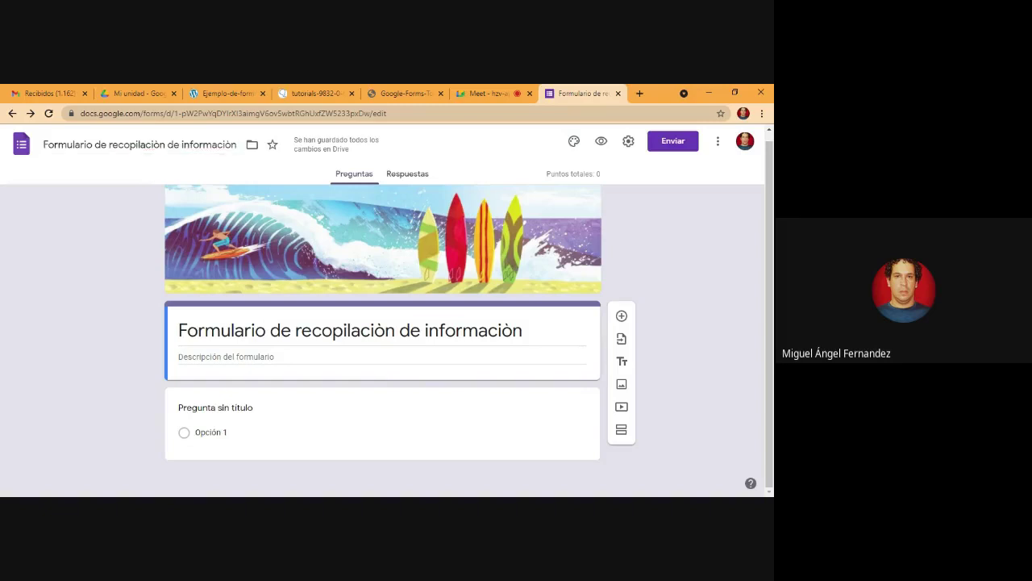
drag(43, 145, 242, 146)
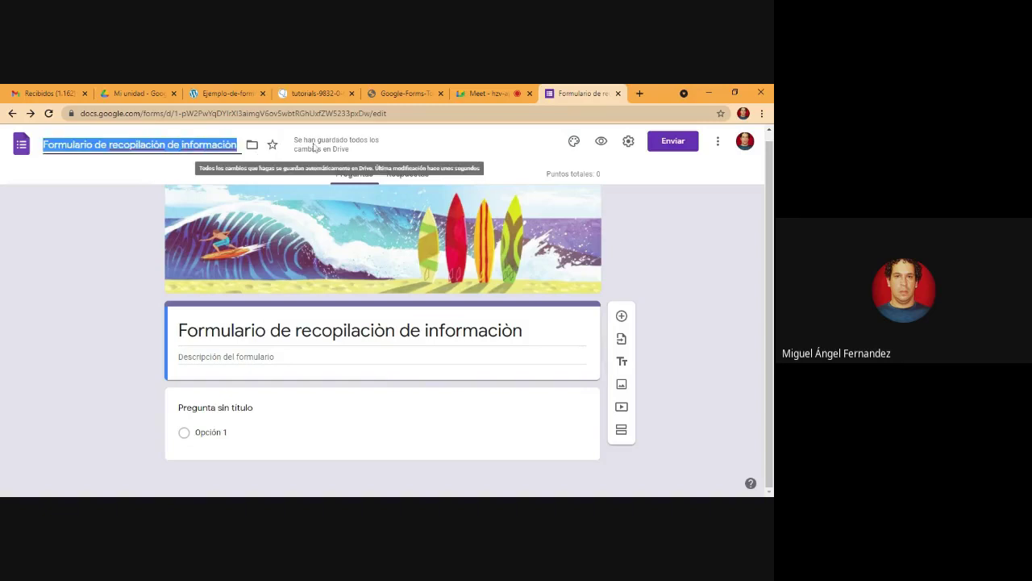
text(Prueba)
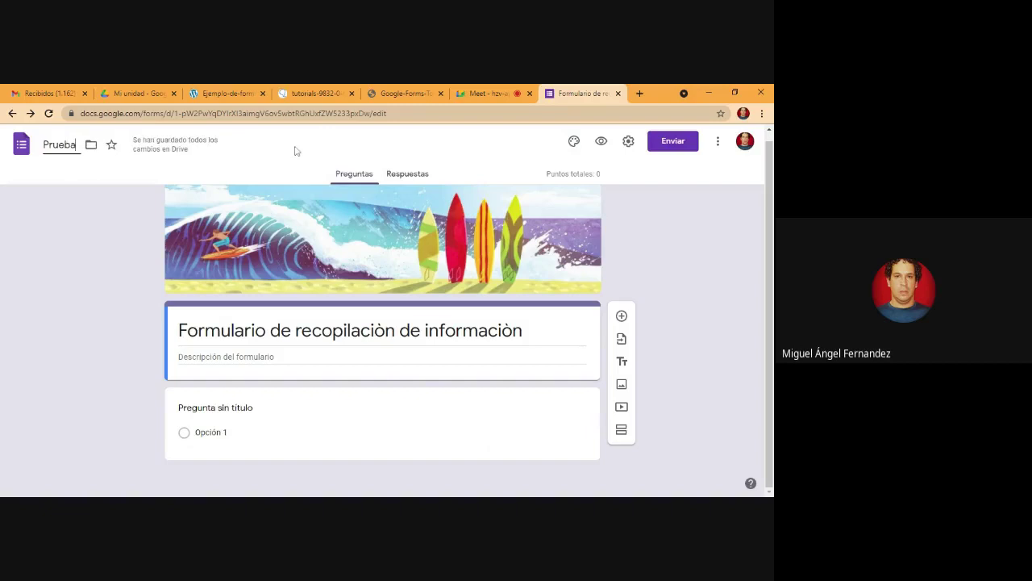
text( de la asi)
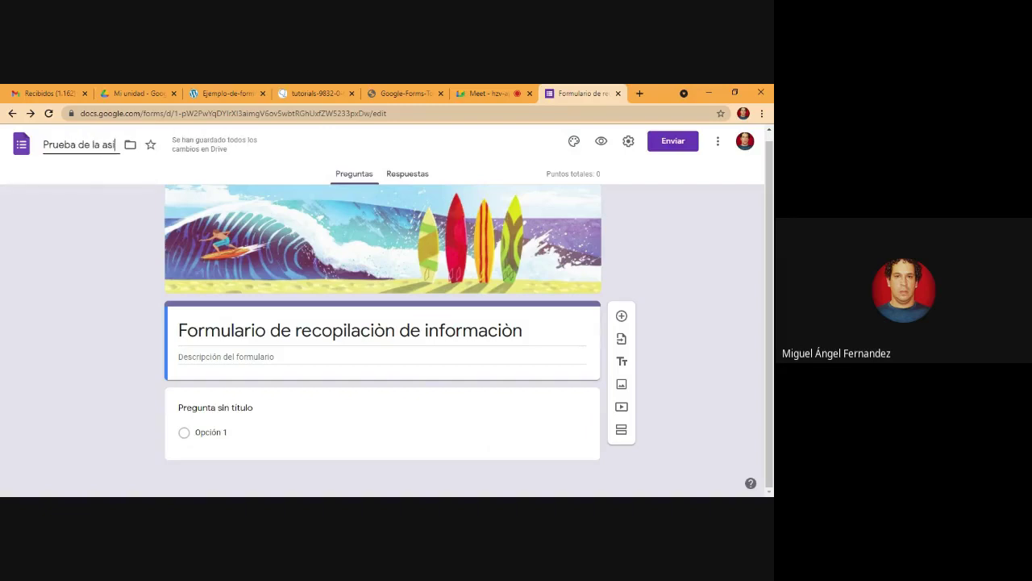
text(gn)
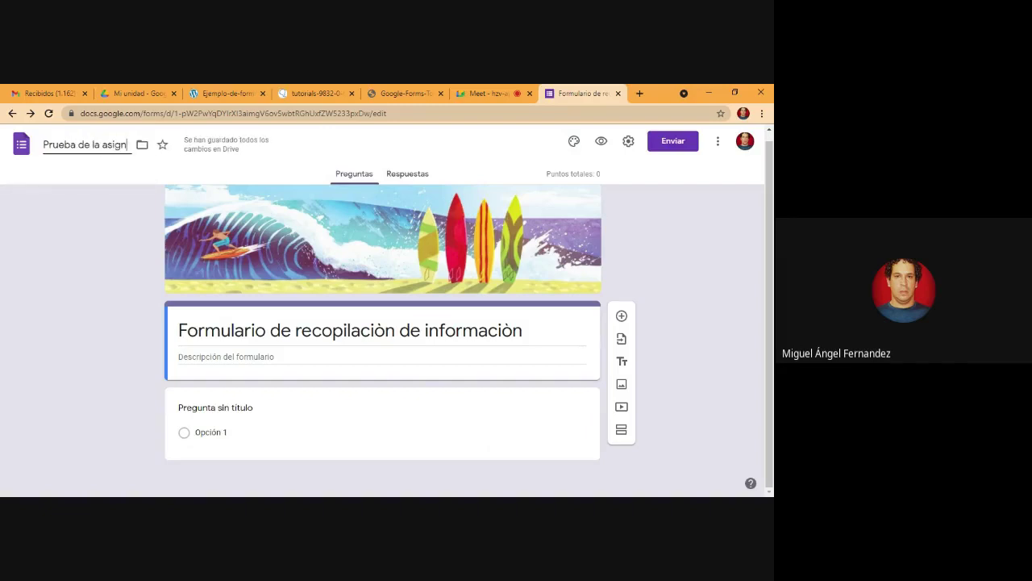
text(atura)
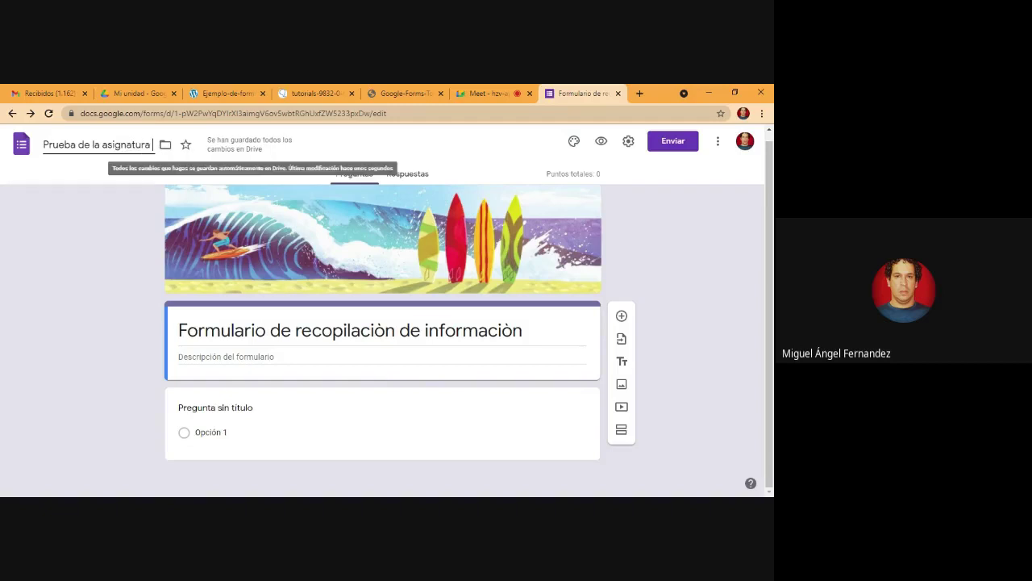
text( Bio)
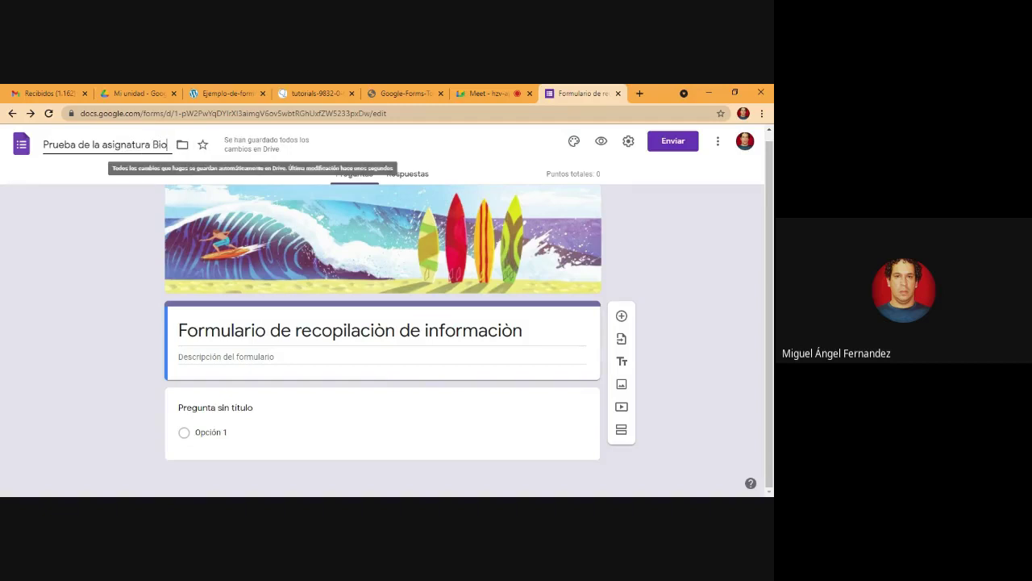
text(logia)
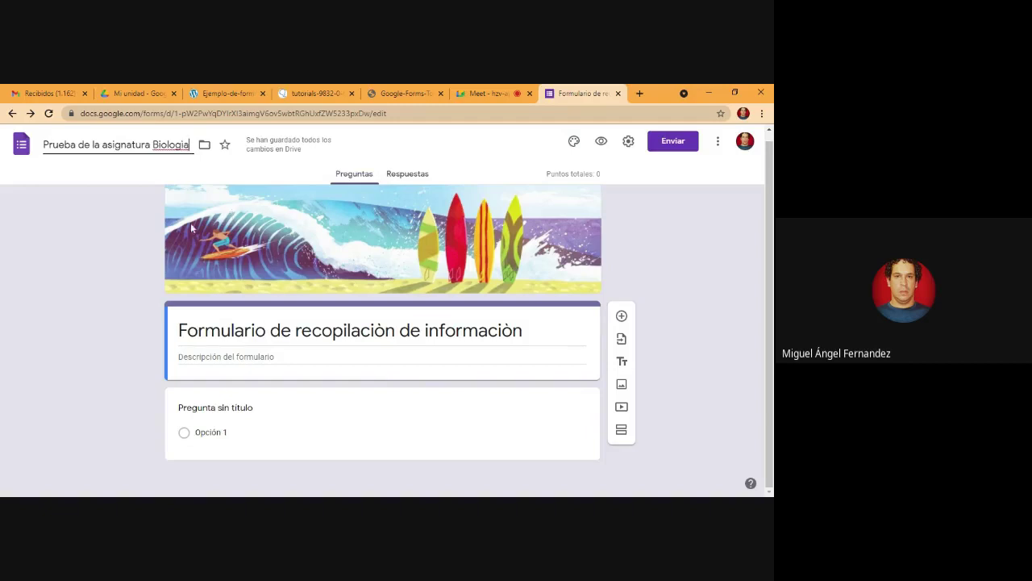
click(230, 211)
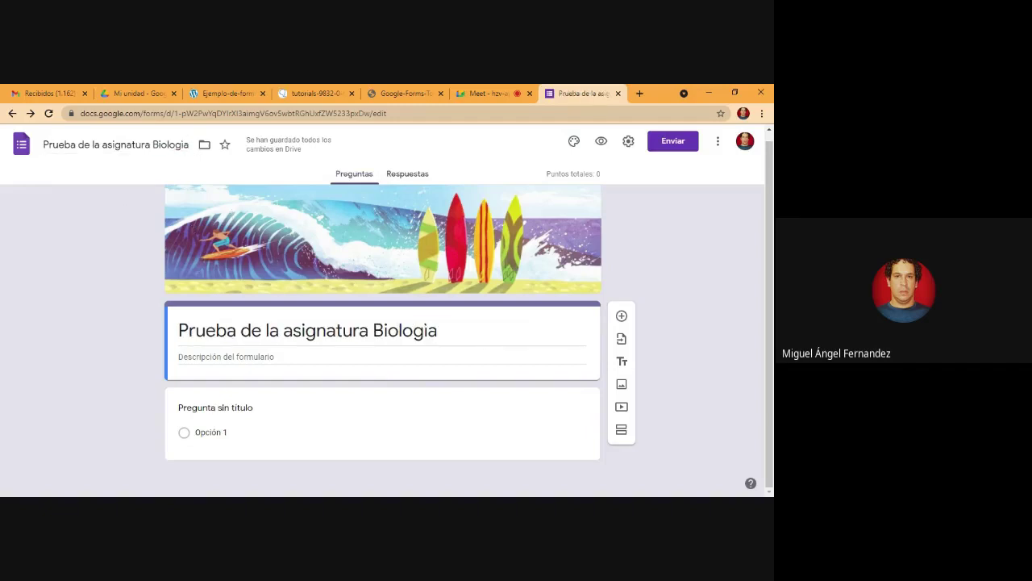
click(186, 141)
key(BackSpace)
text(í)
click(121, 261)
- Disable Convertir en un cuestionario in the quiz settings and save the configuration
click(629, 144)
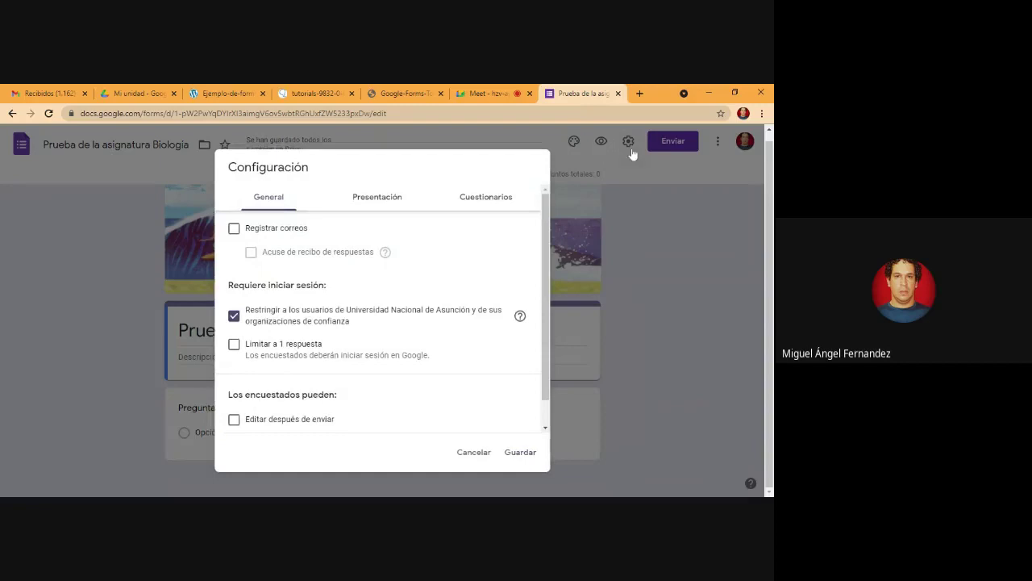
click(470, 200)
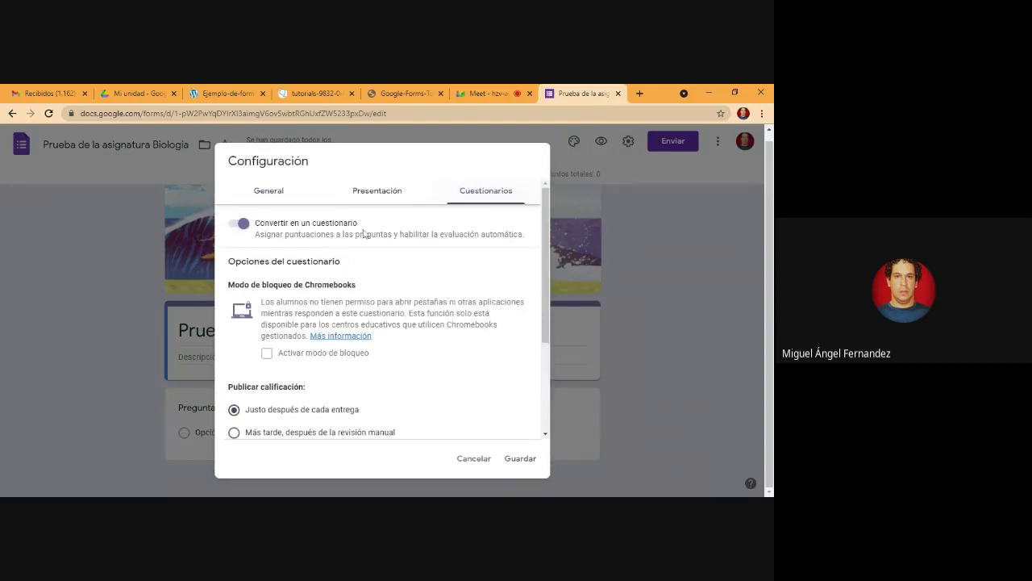
click(239, 227)
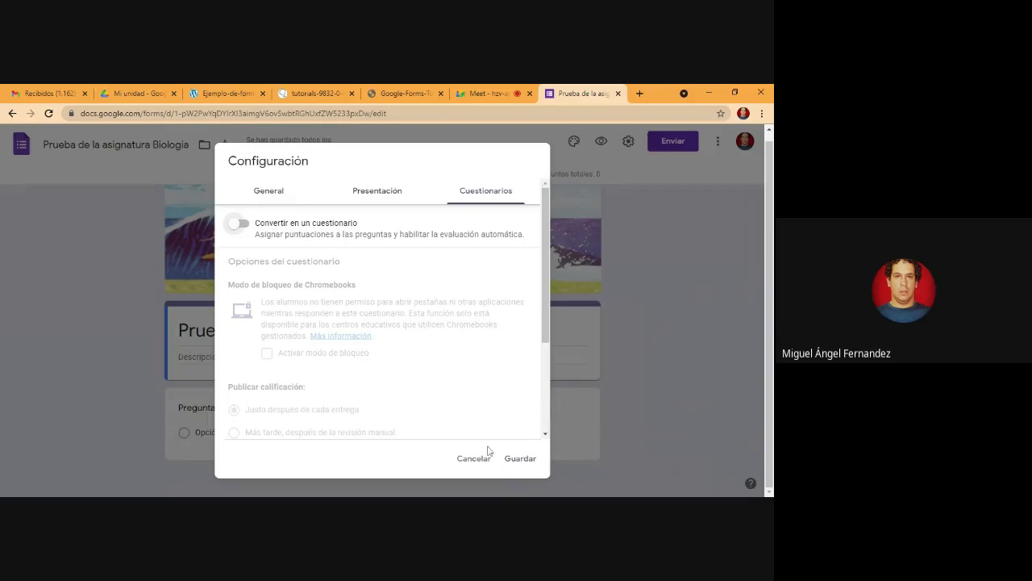
click(529, 461)
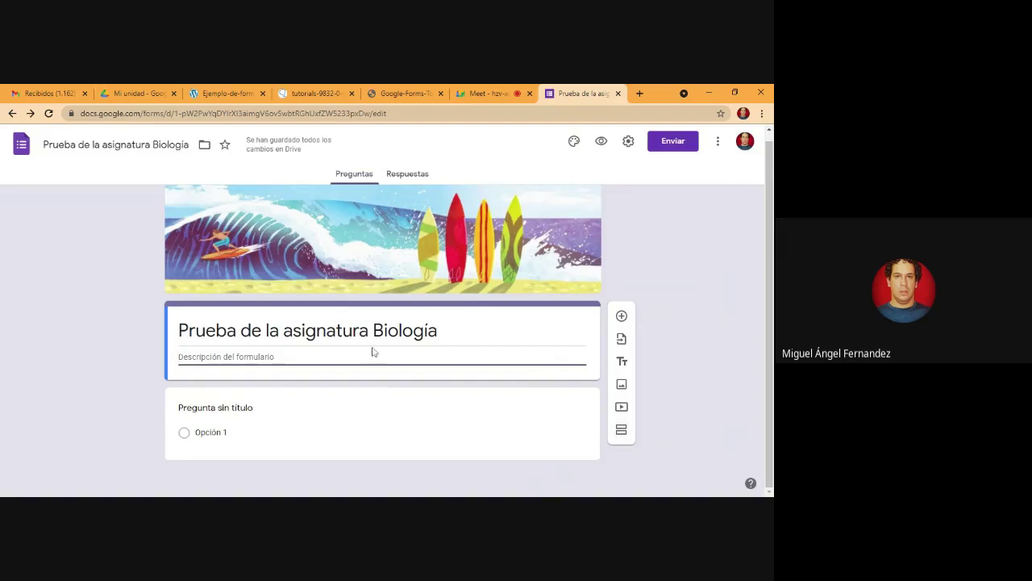
- Rename the form as Formulario de datos and place the cursor in its description
click(331, 357)
click(182, 144)
key(ctrl+a)
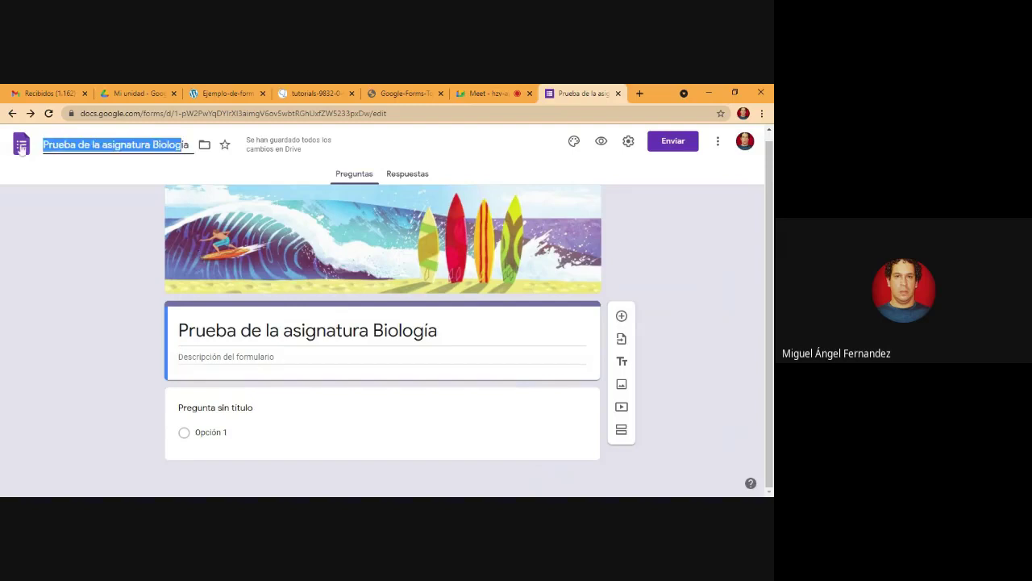
text(Flaormulario día)
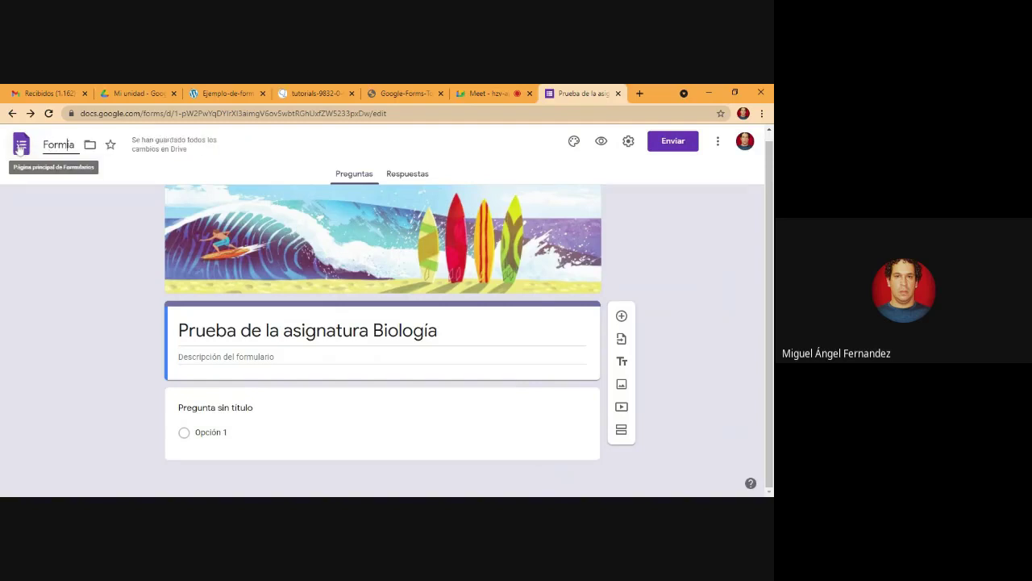
text(e datosa)
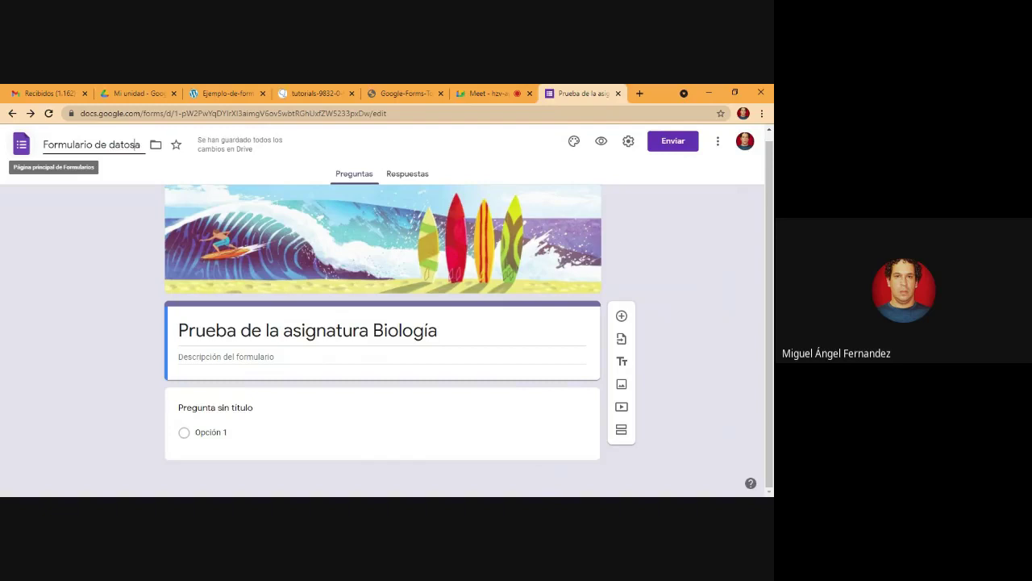
key(Delete)
key(Delete)
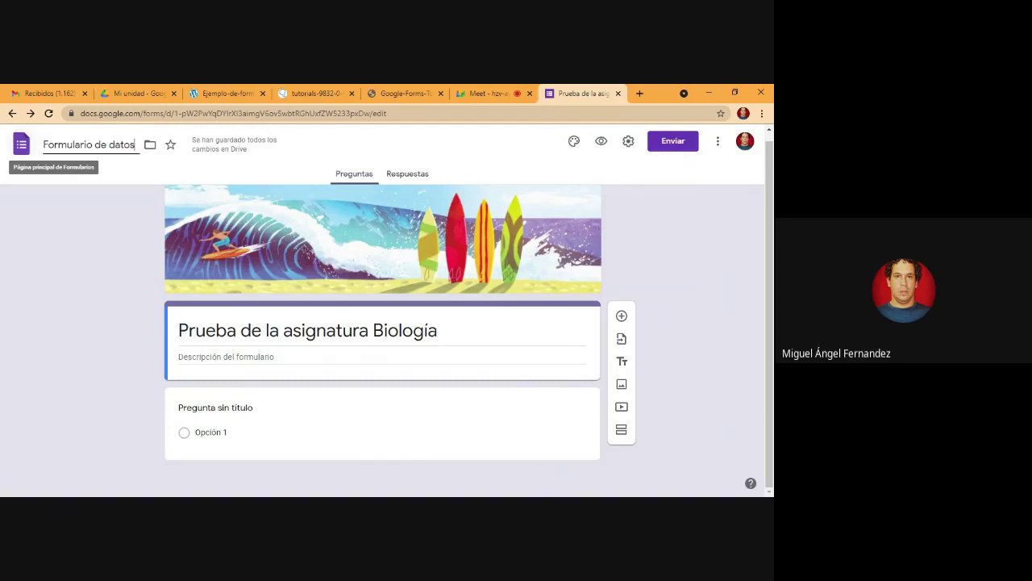
click(66, 250)
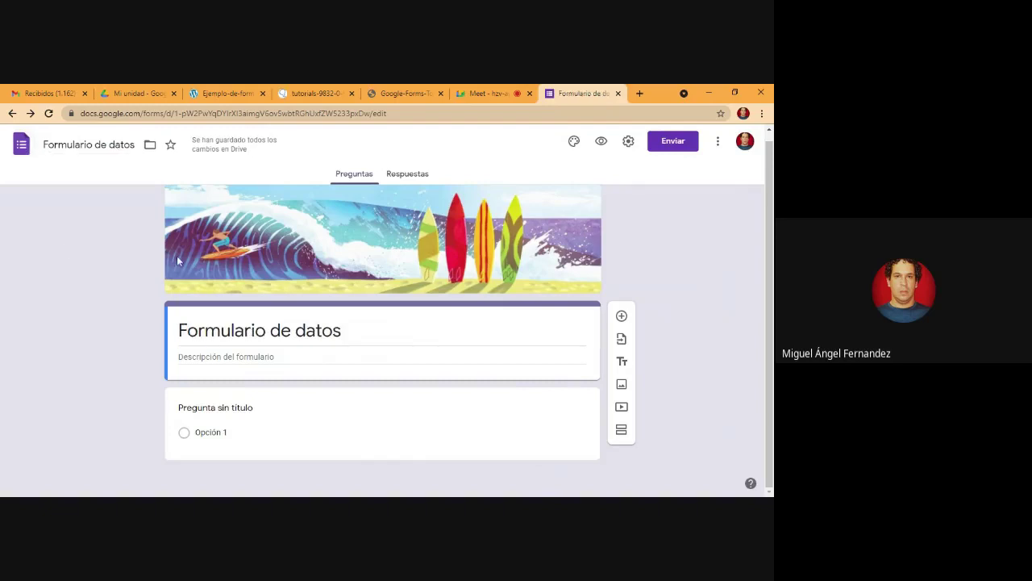
click(225, 355)
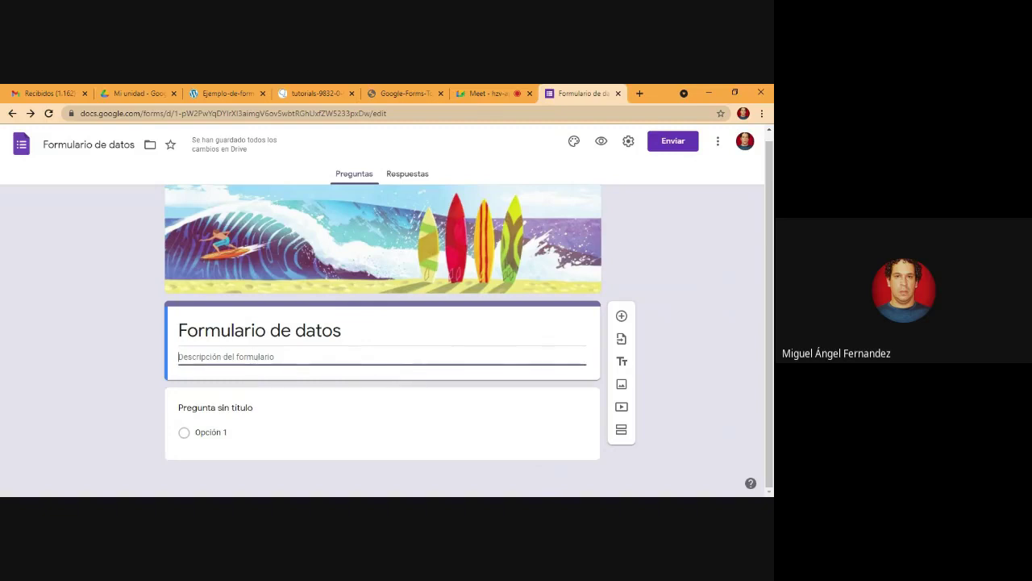
- Start inserting an image and review the camera, URL, Fotos and Google Drive sources
click(621, 385)
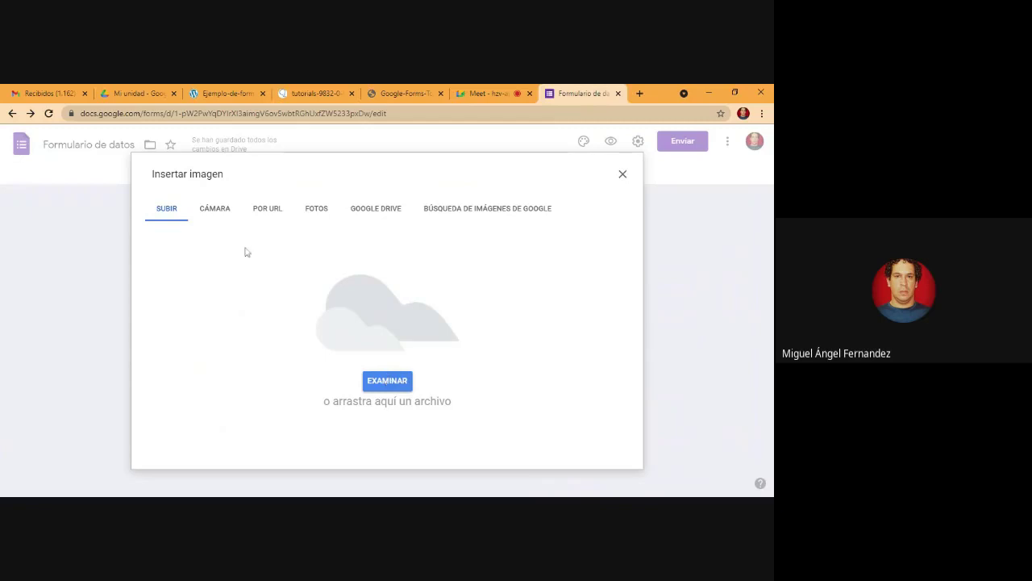
click(225, 215)
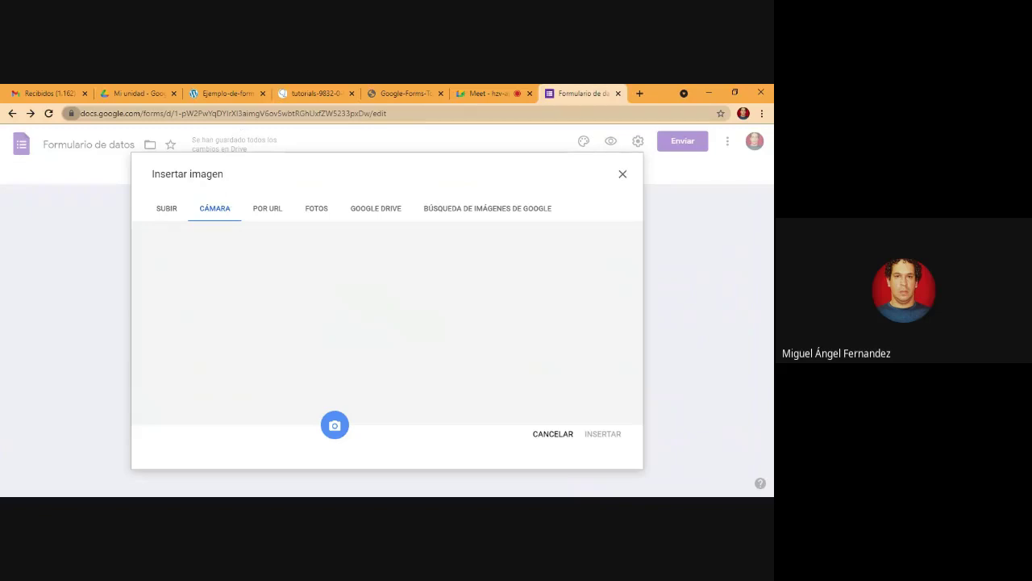
click(270, 209)
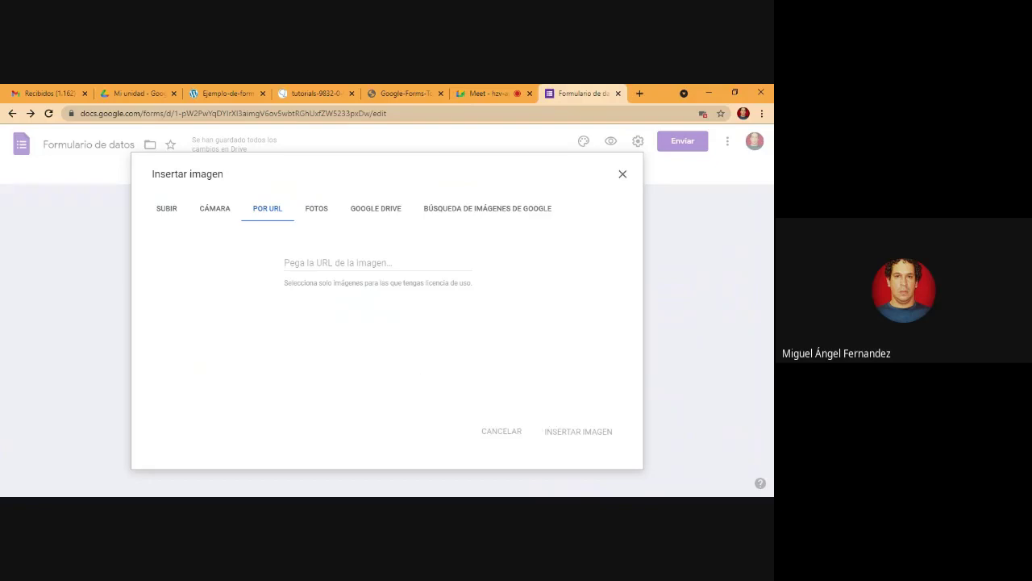
click(319, 214)
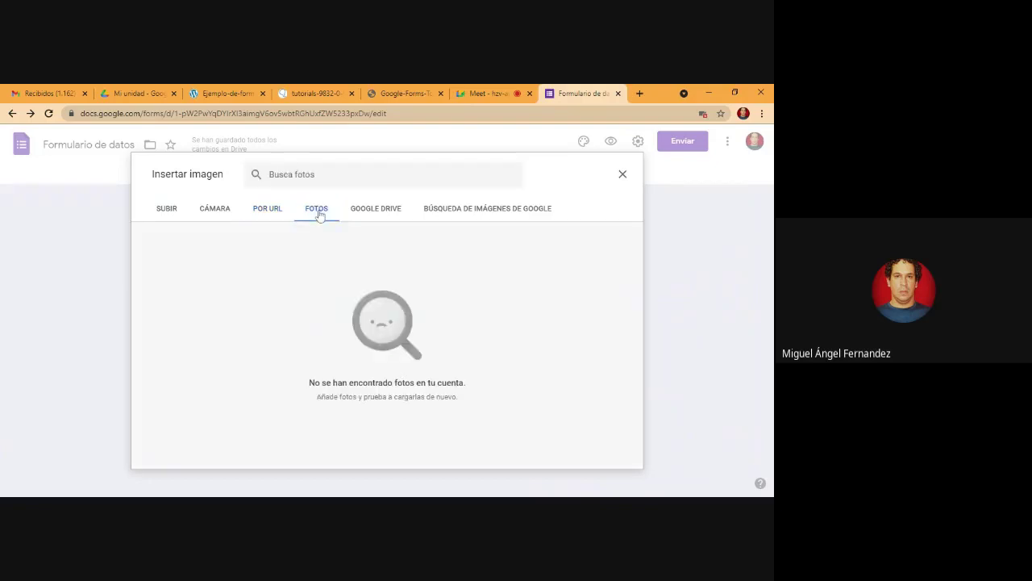
click(375, 210)
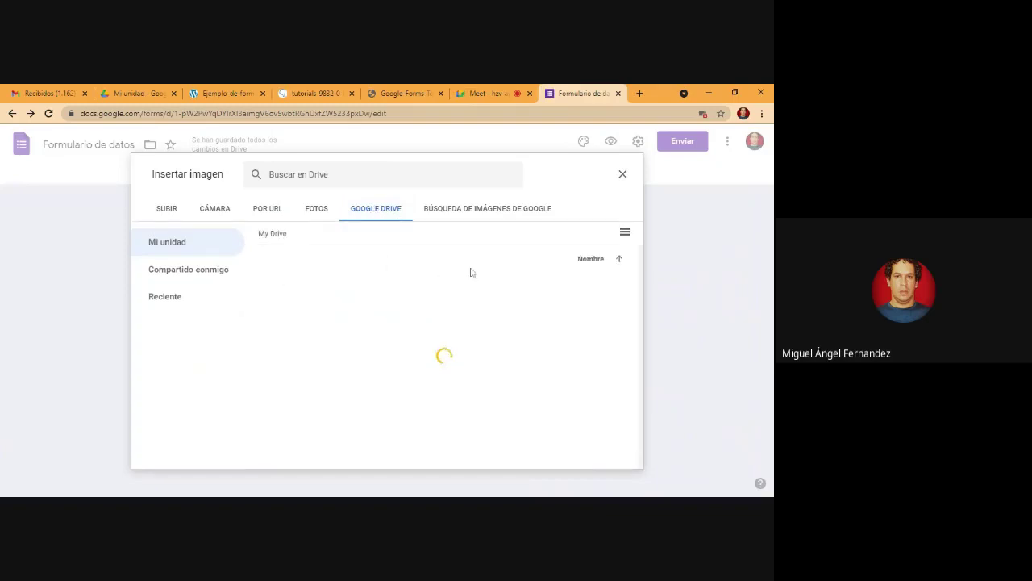
- Search Google images for encuesta and insert the photo of a hand ticking boxes beside smiley faces
click(476, 213)
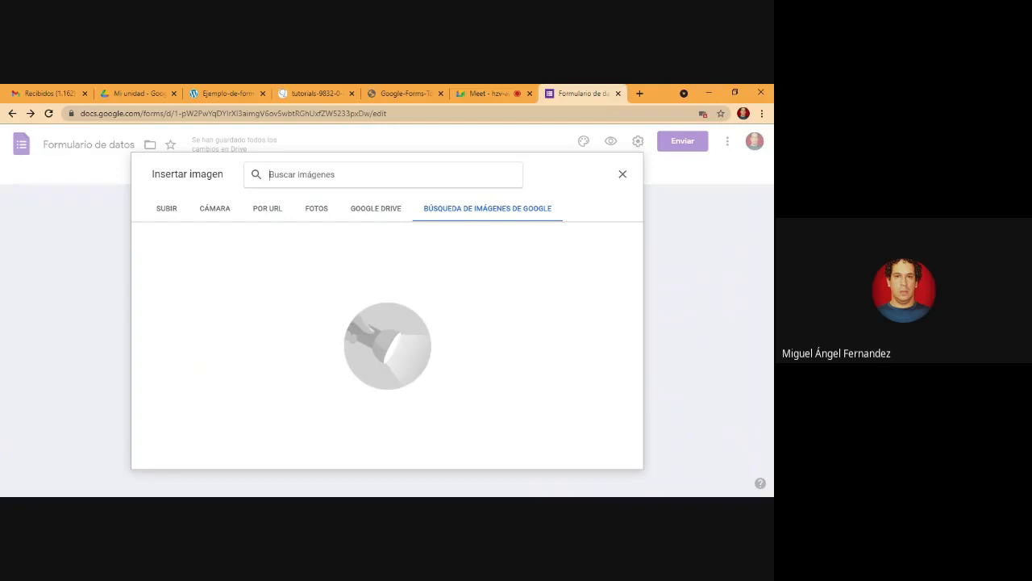
text(encuesta)
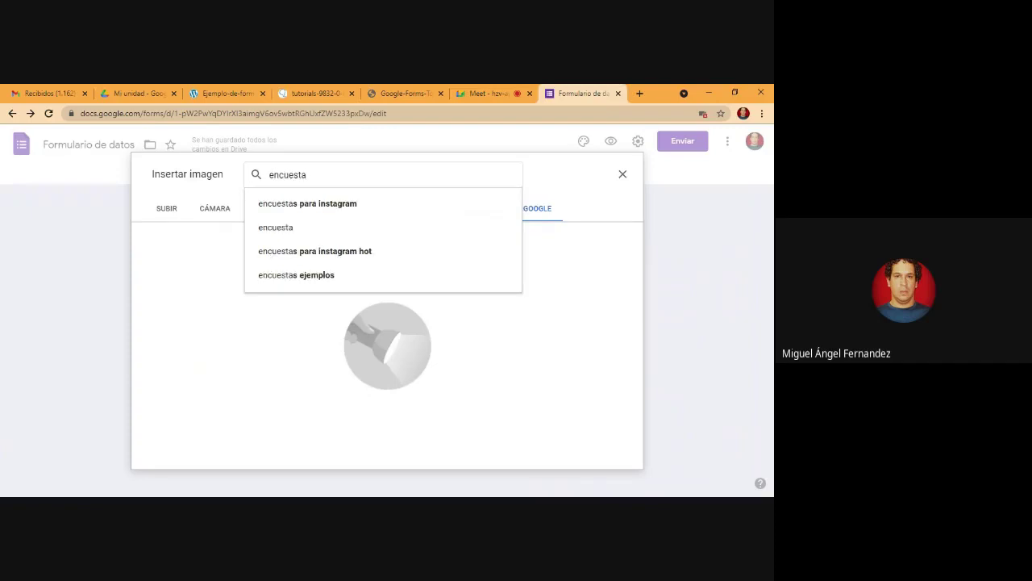
key(Return)
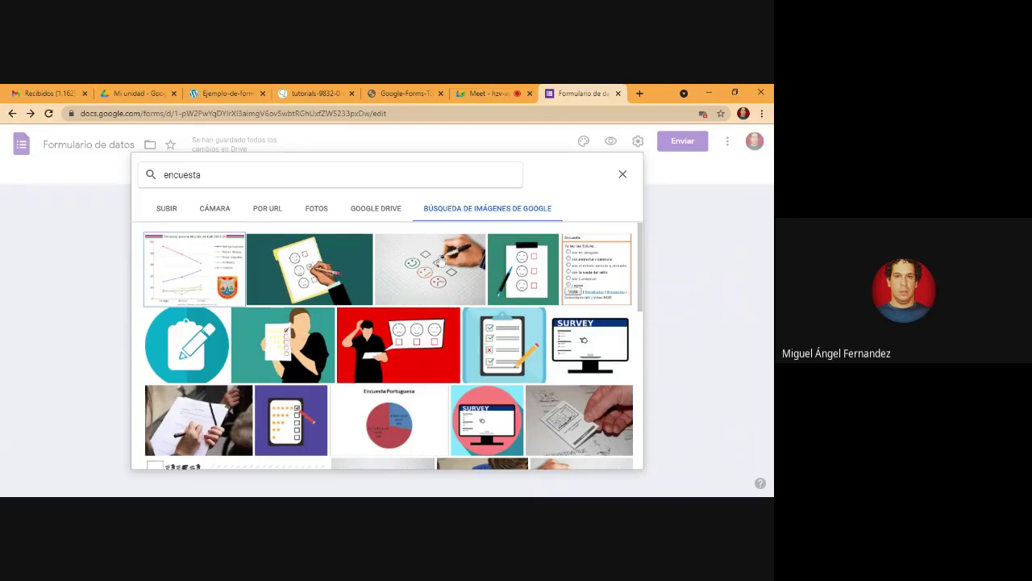
click(436, 261)
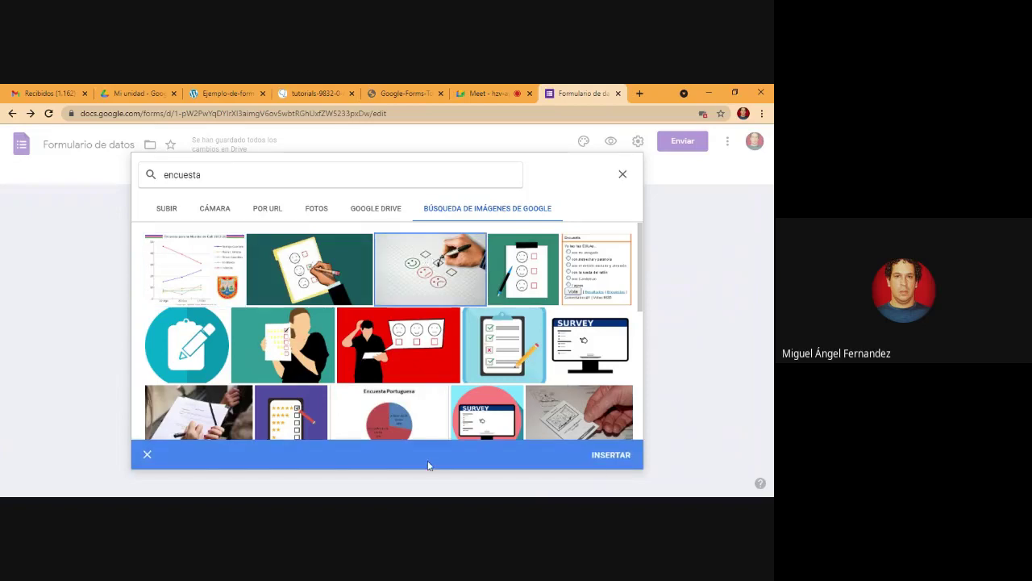
click(613, 460)
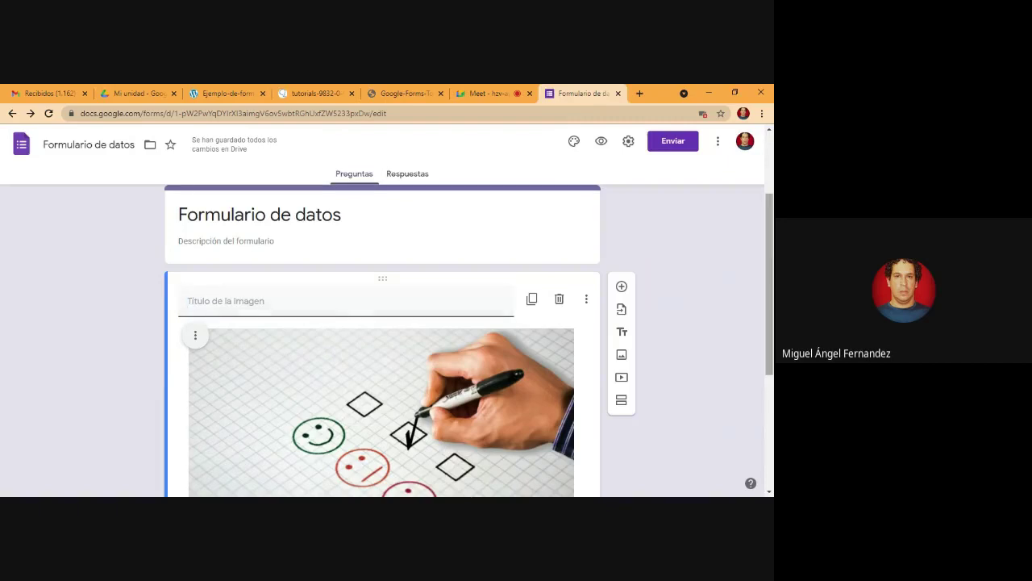
- Shrink the inserted image proportionally to a little over half its width and centre it in its block
scroll(470, 341, down, 1)
scroll(522, 264, down, 1)
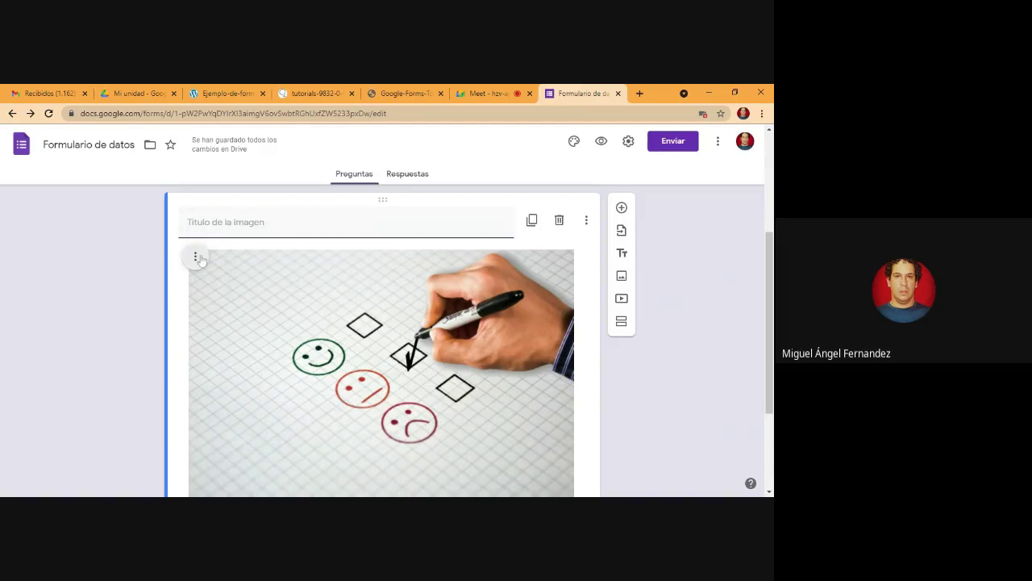
click(332, 301)
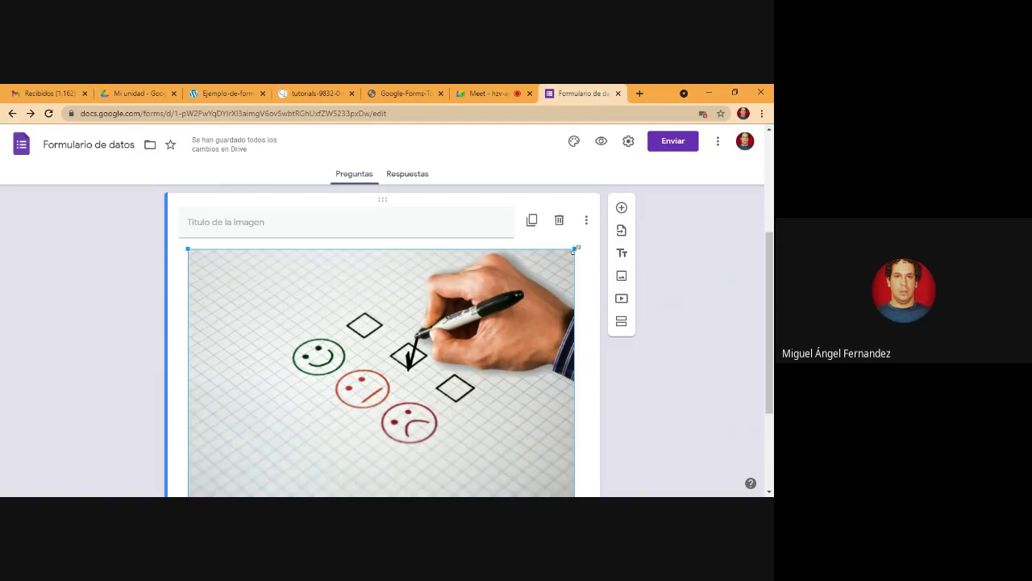
drag(575, 250, 422, 386)
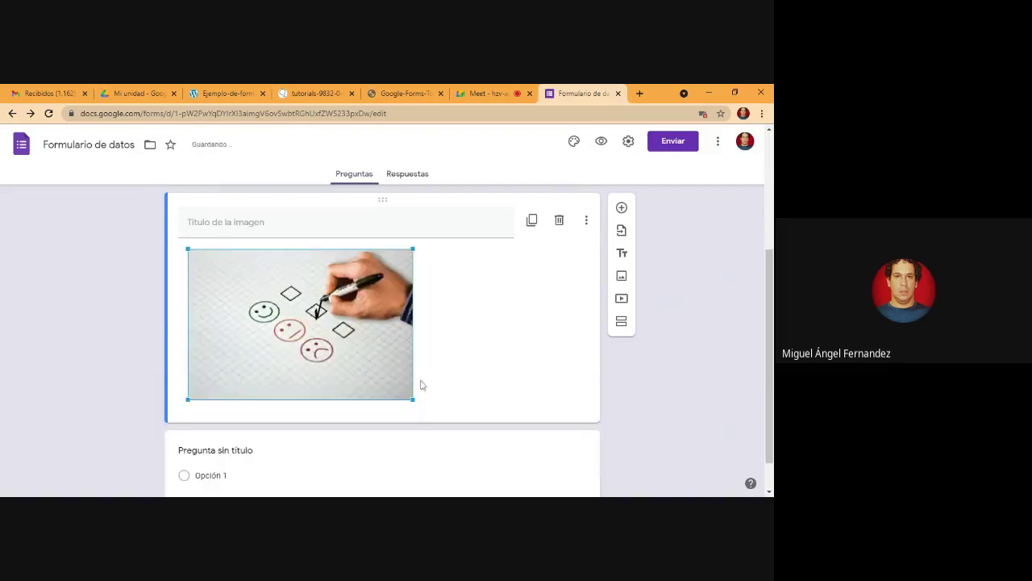
click(516, 293)
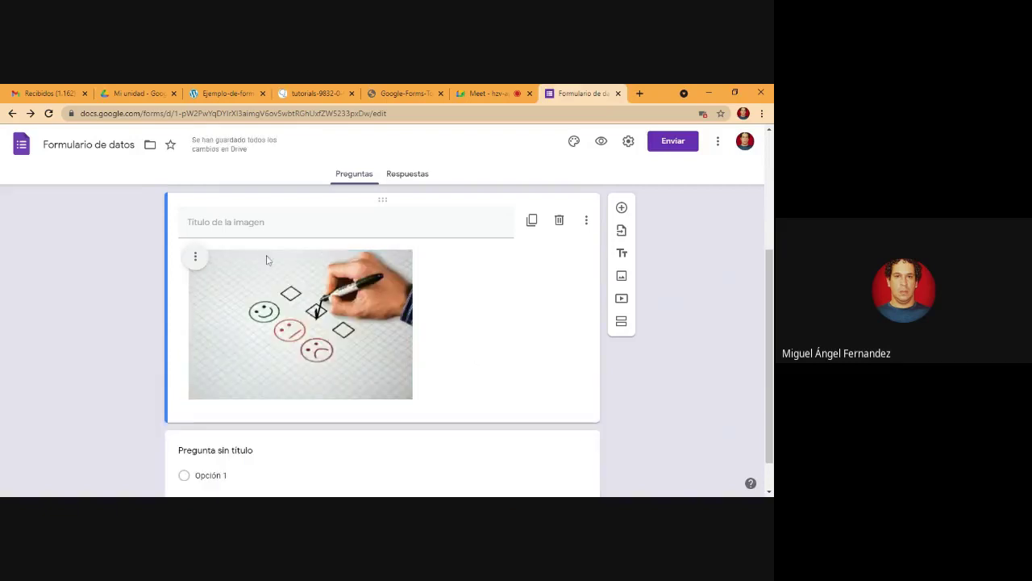
click(196, 256)
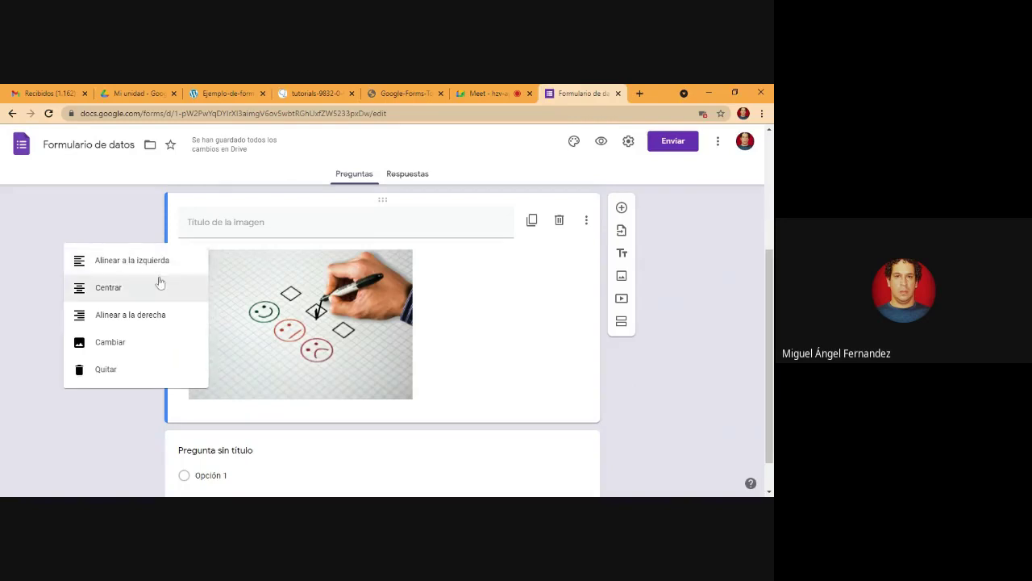
click(126, 289)
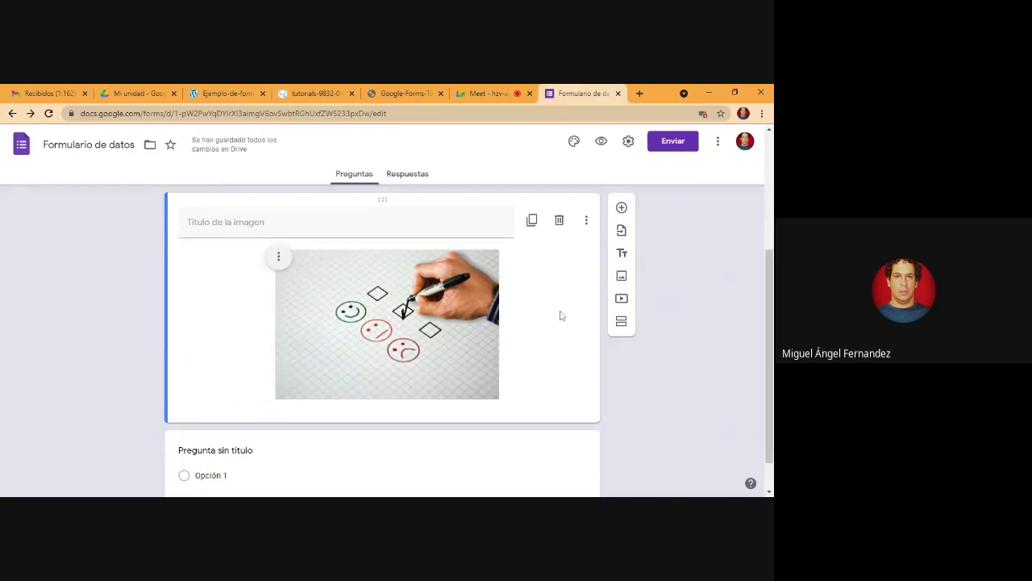
- Add a new Varias opciones question below the existing untitled question
scroll(770, 355, up, 3)
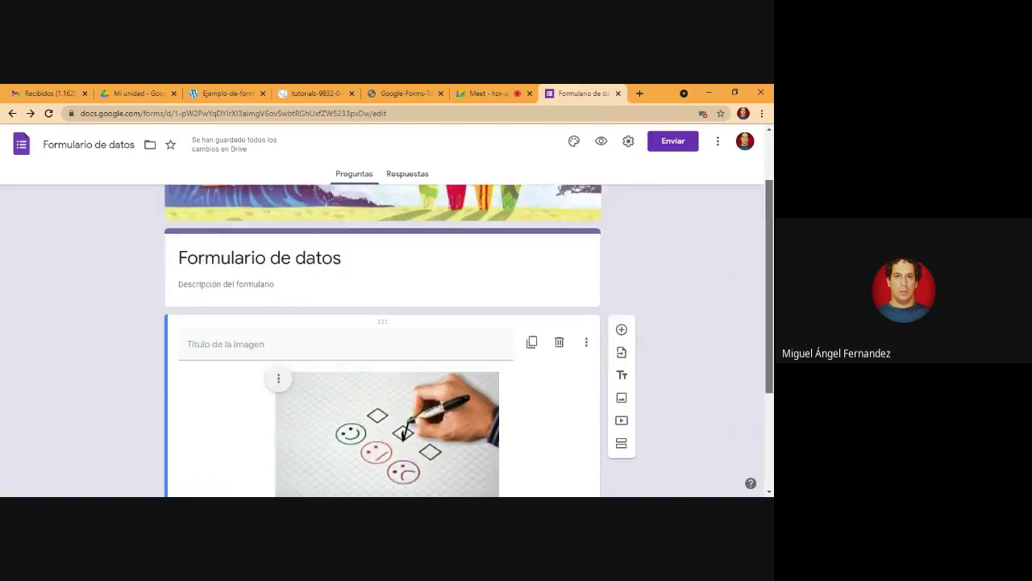
scroll(468, 338, up, 1)
scroll(468, 338, down, 2)
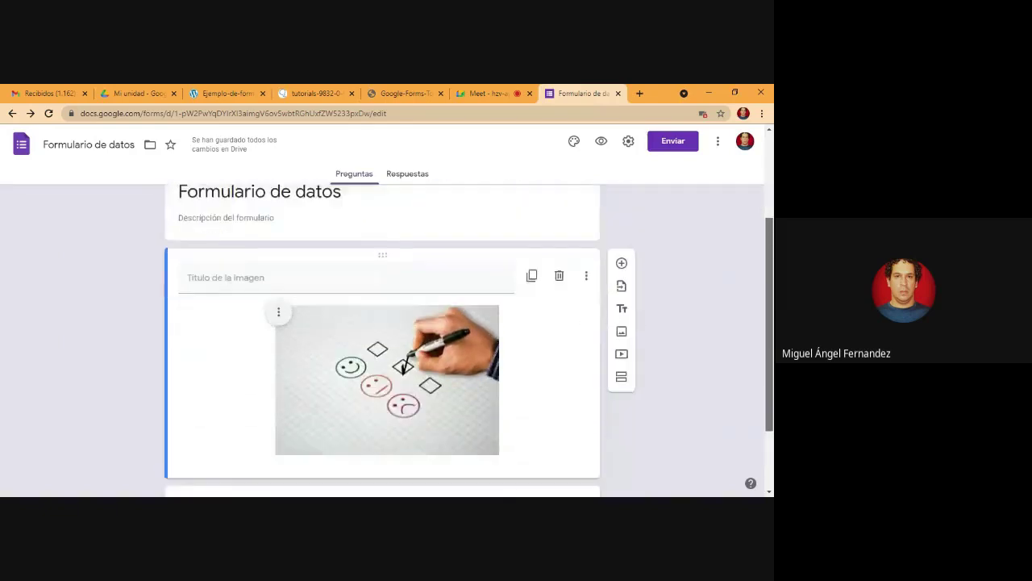
scroll(467, 338, down, 2)
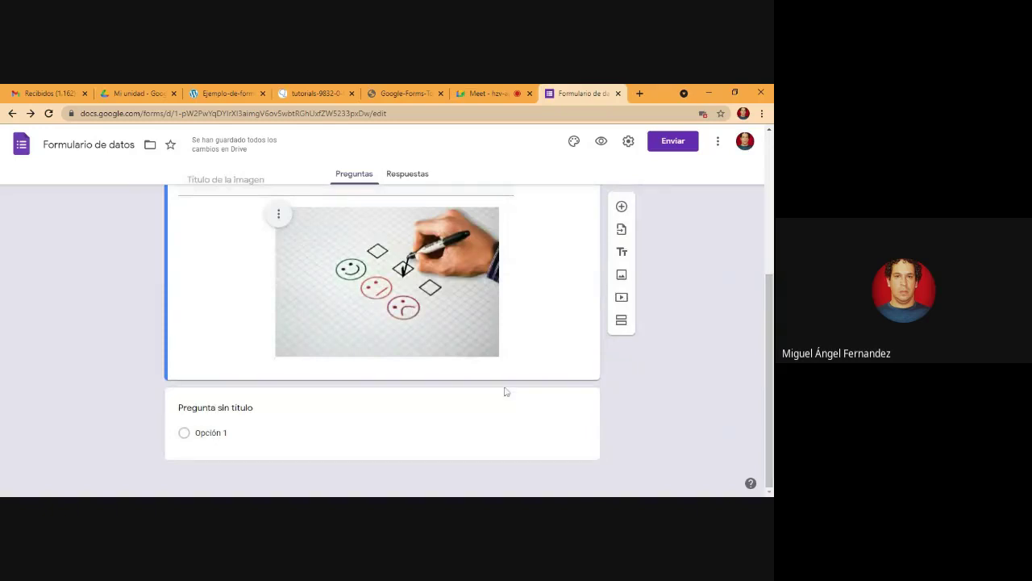
click(562, 396)
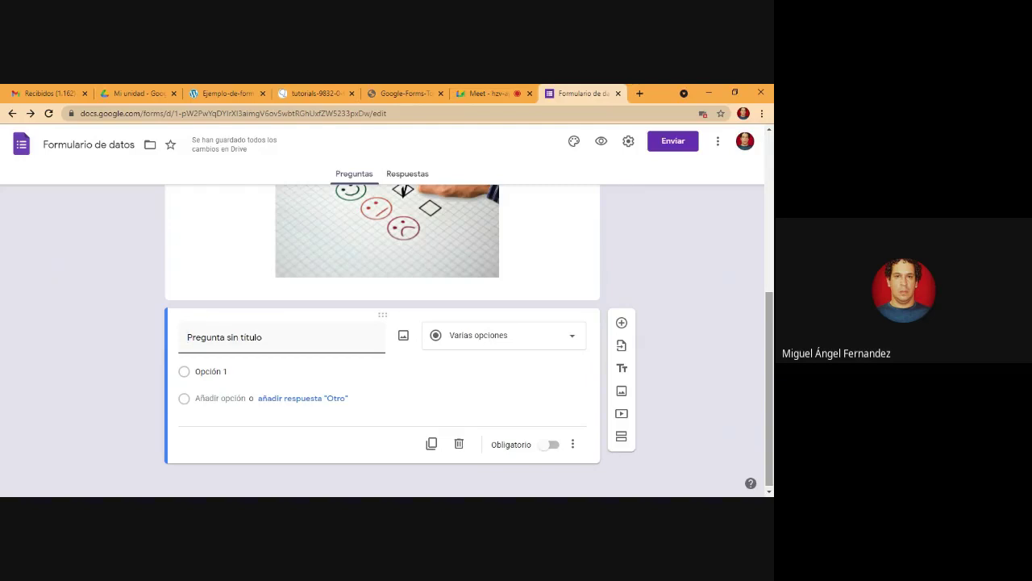
click(621, 323)
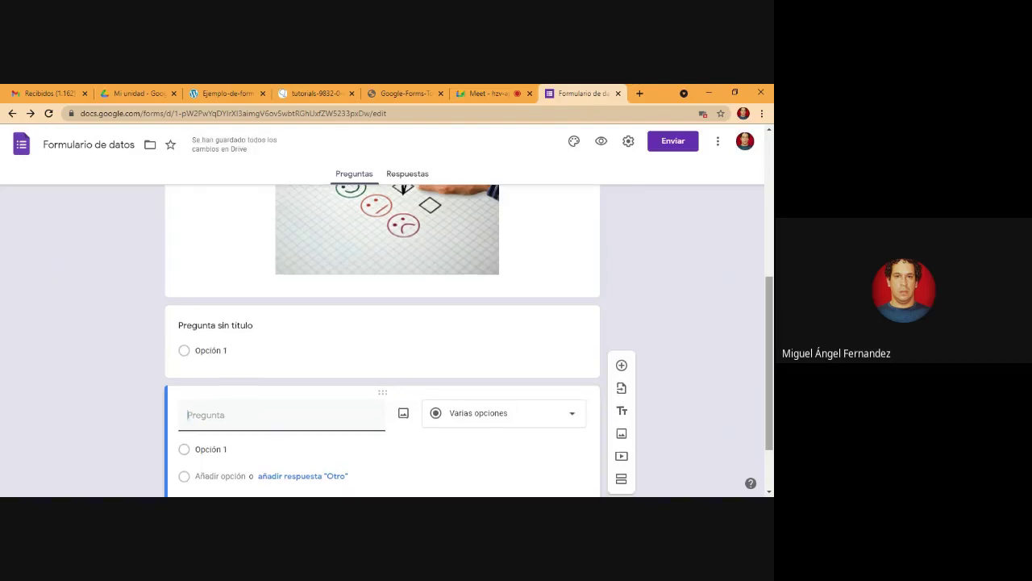
scroll(772, 389, up, 1)
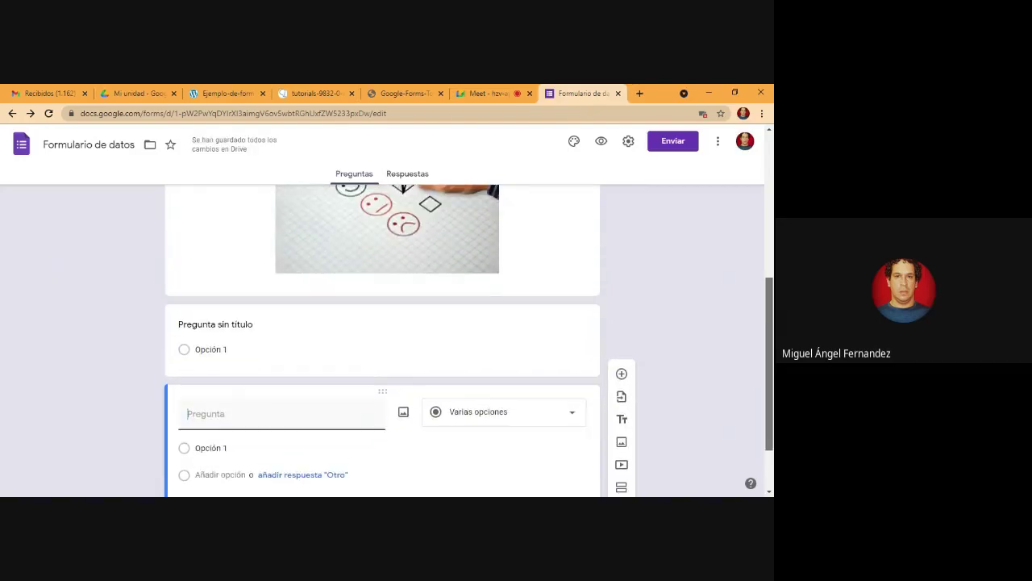
scroll(772, 390, down, 1)
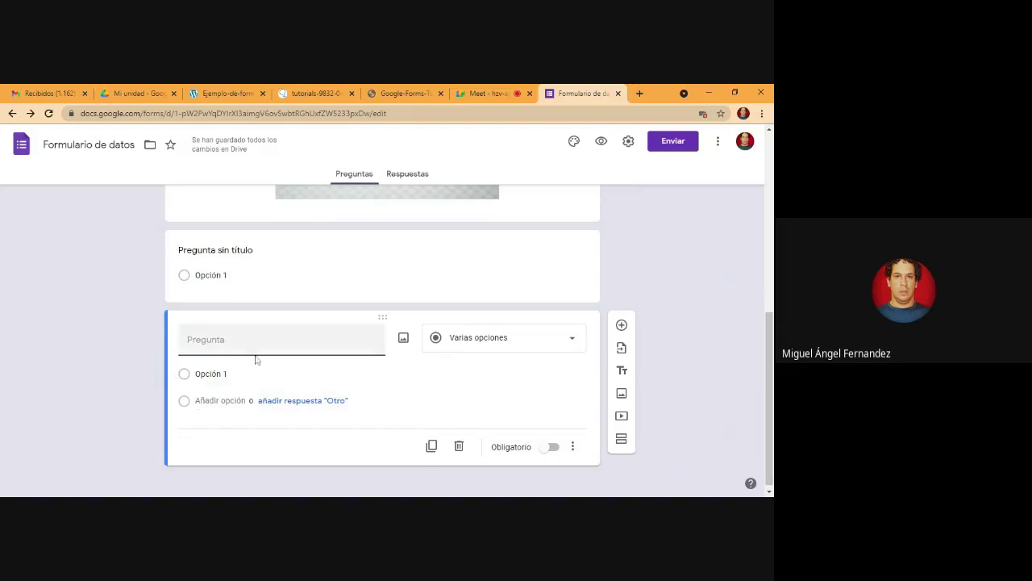
- Review the question types available for the first untitled question and look at the Apps para finanzas example form
click(491, 271)
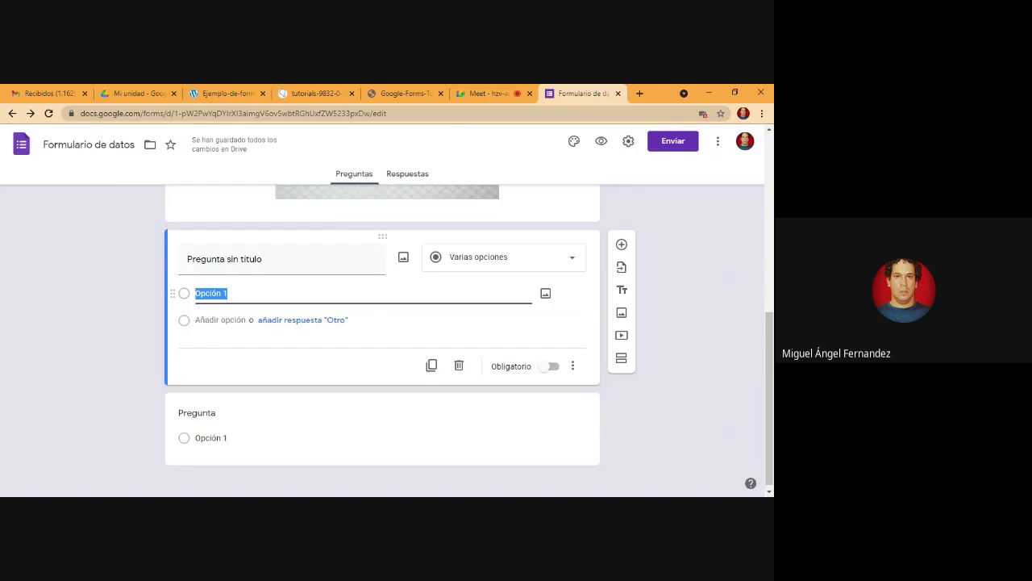
click(580, 266)
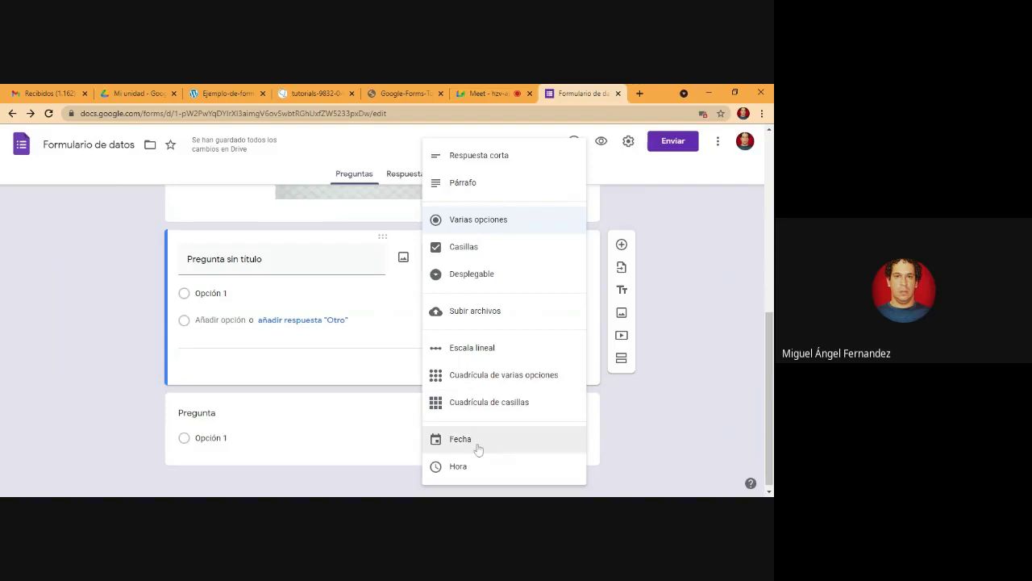
click(654, 437)
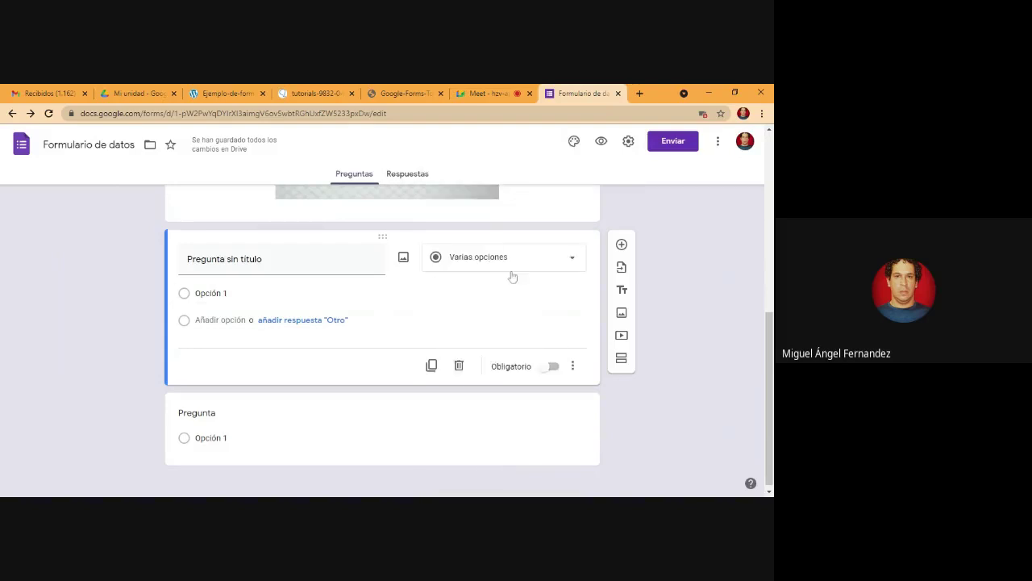
click(232, 97)
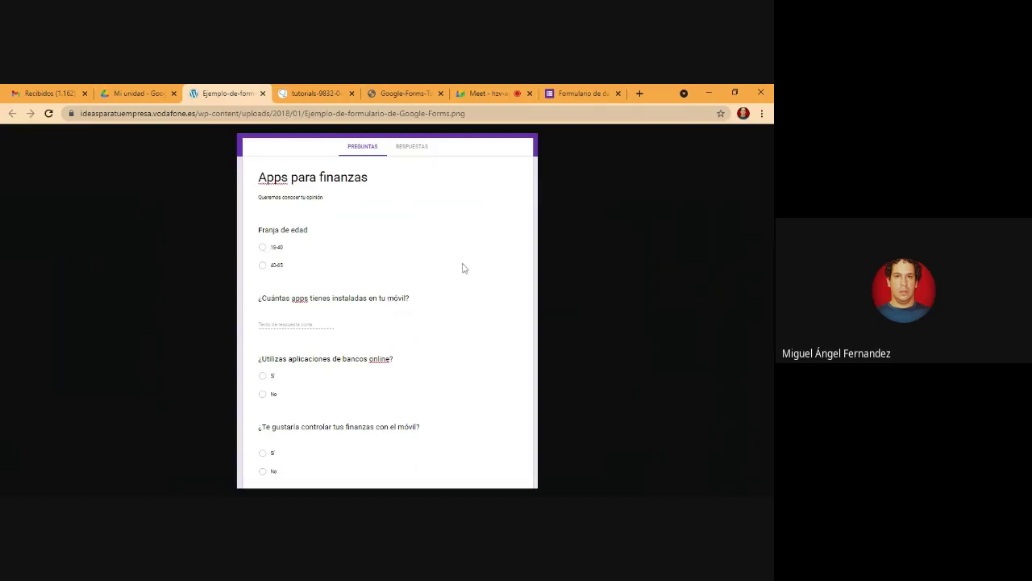
click(597, 92)
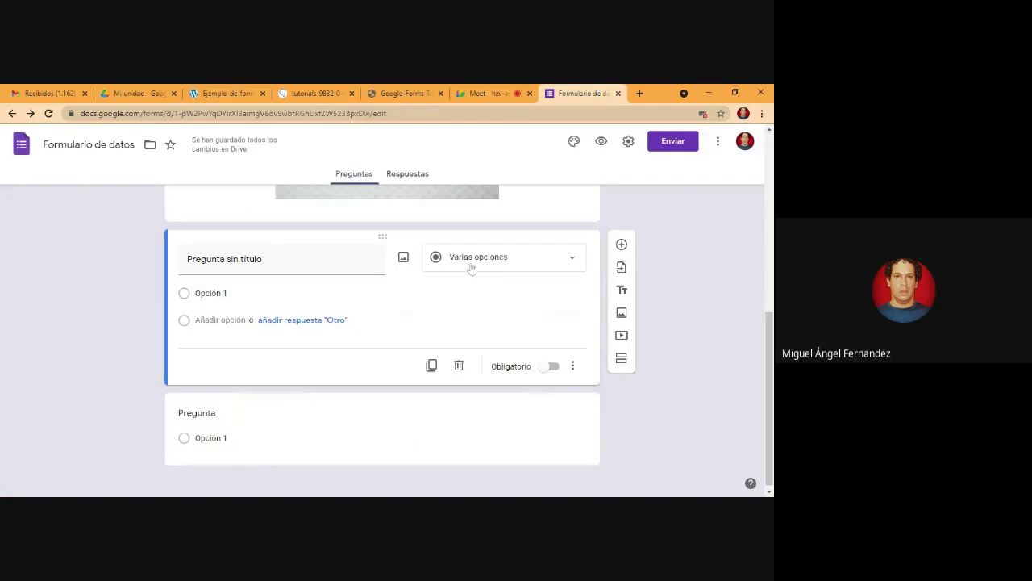
- Title the first untitled question Franja de edad and set its first option to 18-40, following the Apps para finanzas example form
click(224, 259)
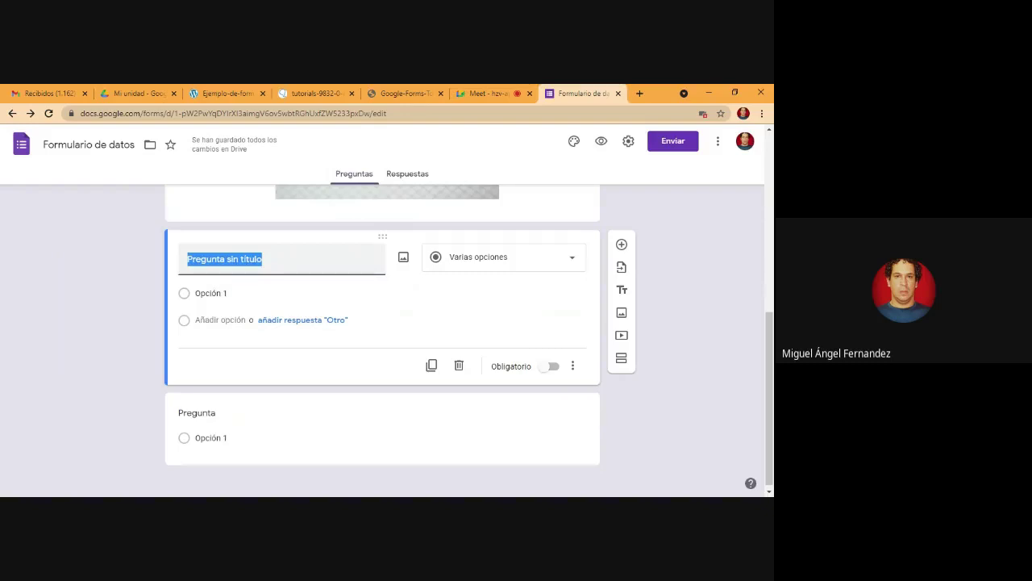
text(Franja )
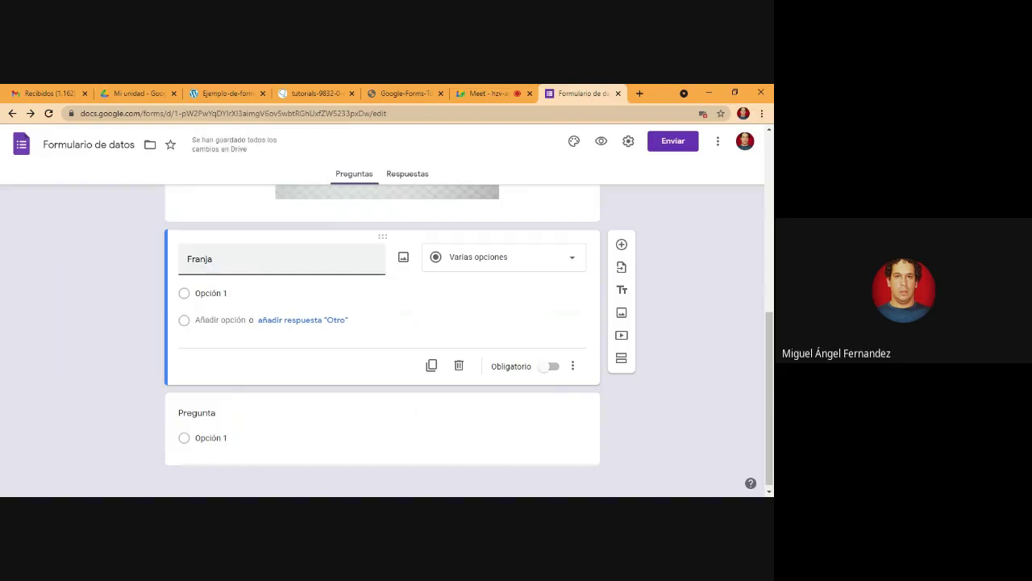
text(de edad)
click(249, 291)
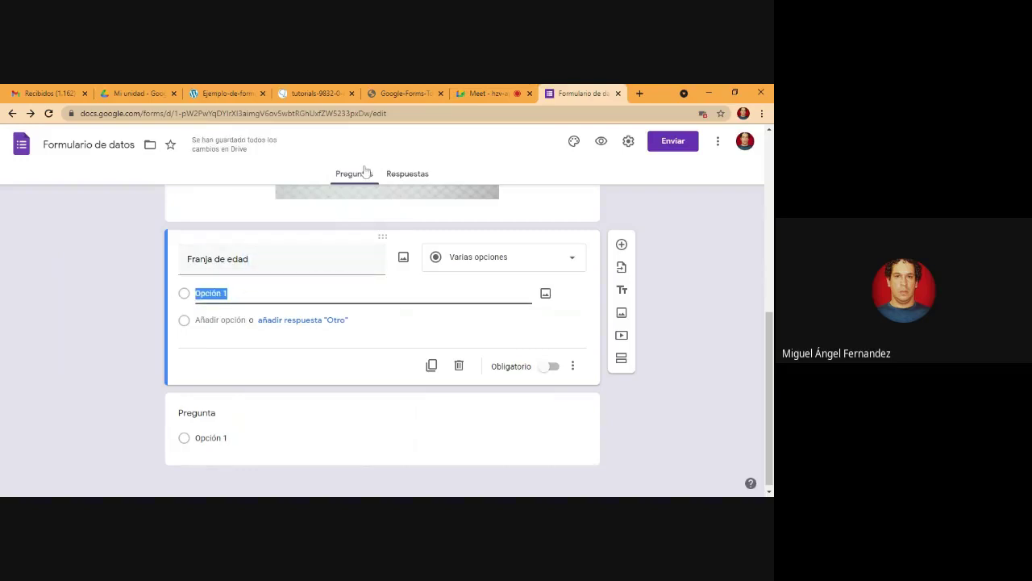
click(230, 95)
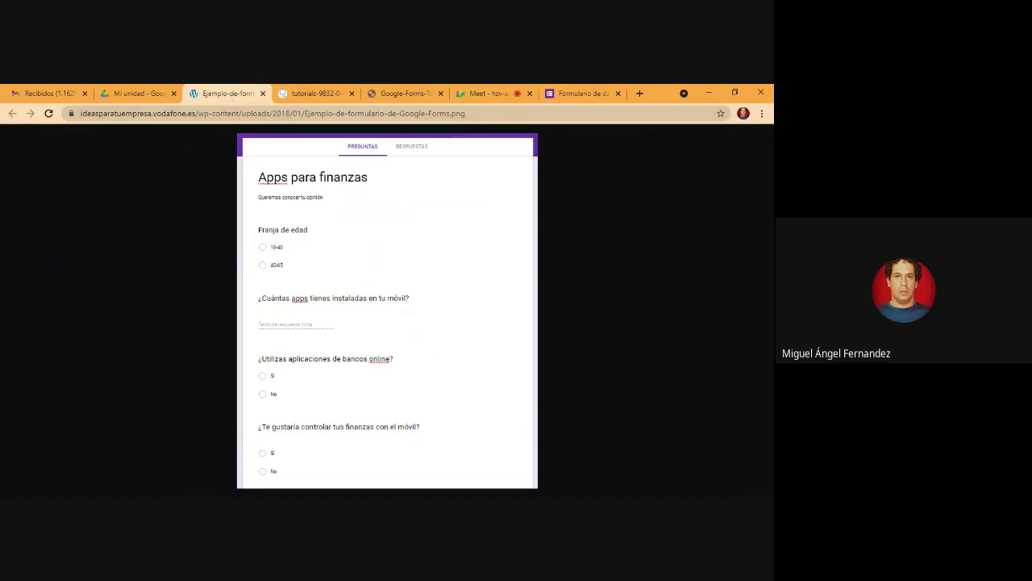
click(562, 94)
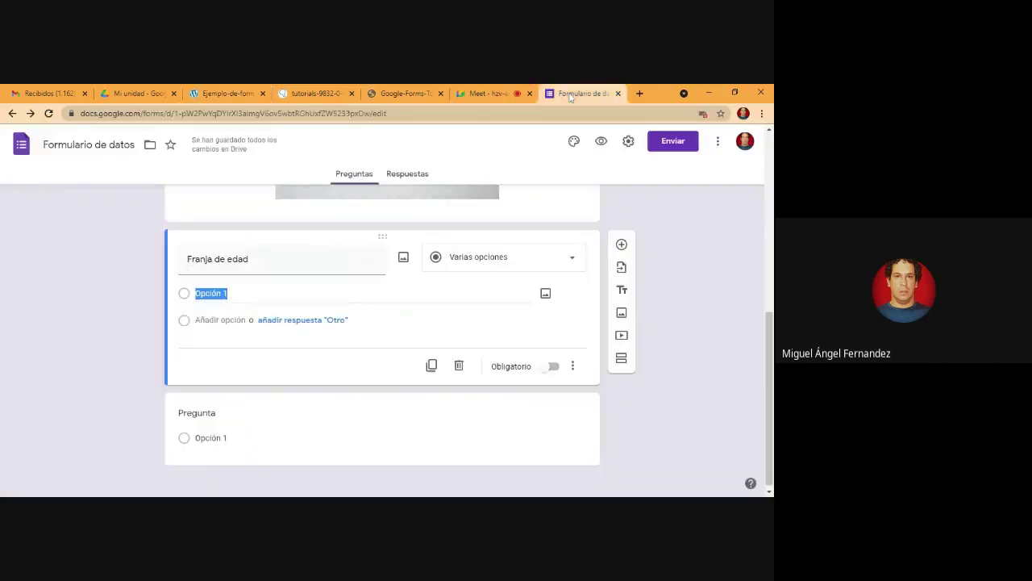
text(18-40)
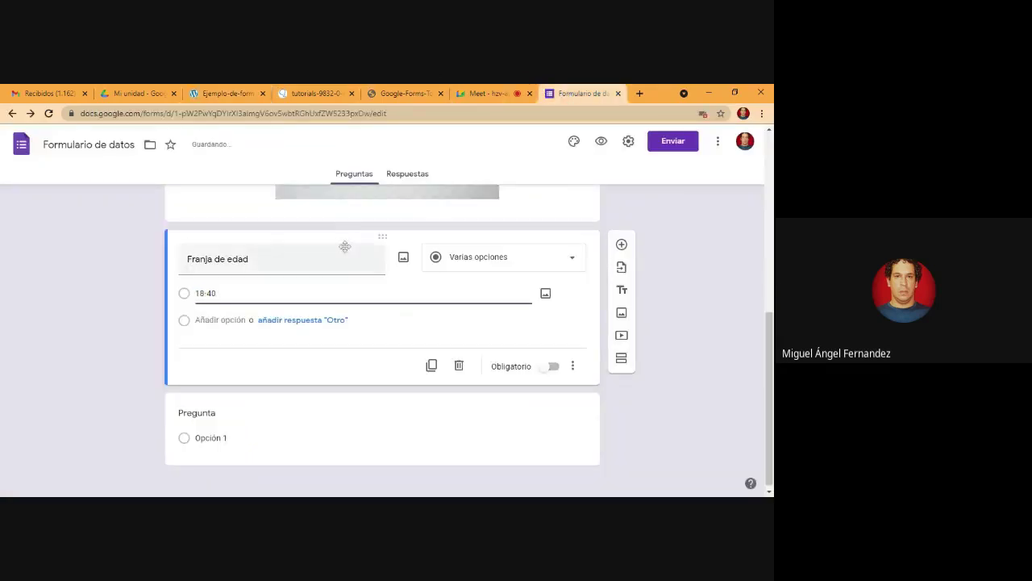
- Add the options 40-65 and 65-80 to the Franja de edad question
click(220, 319)
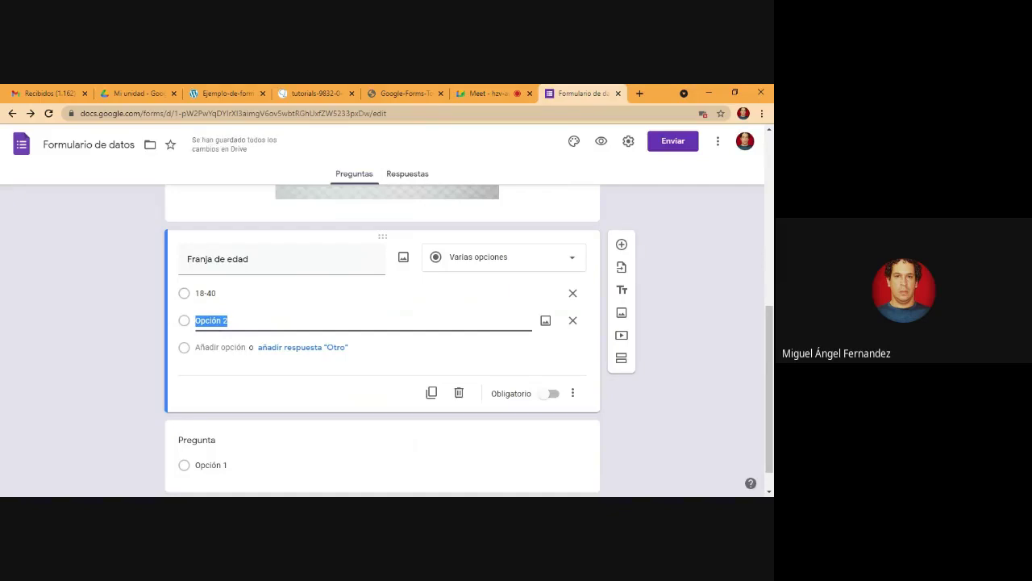
click(199, 90)
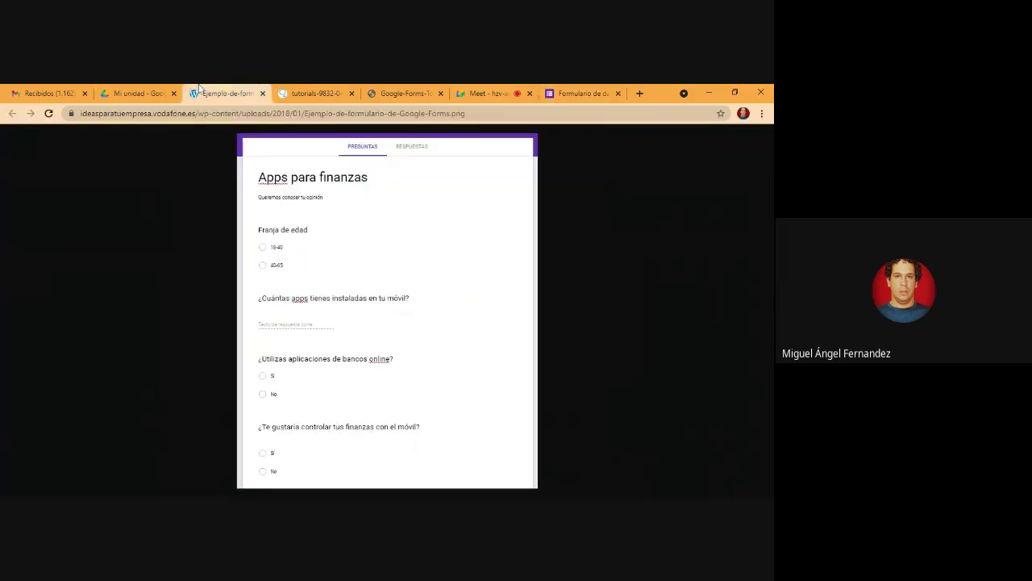
click(574, 94)
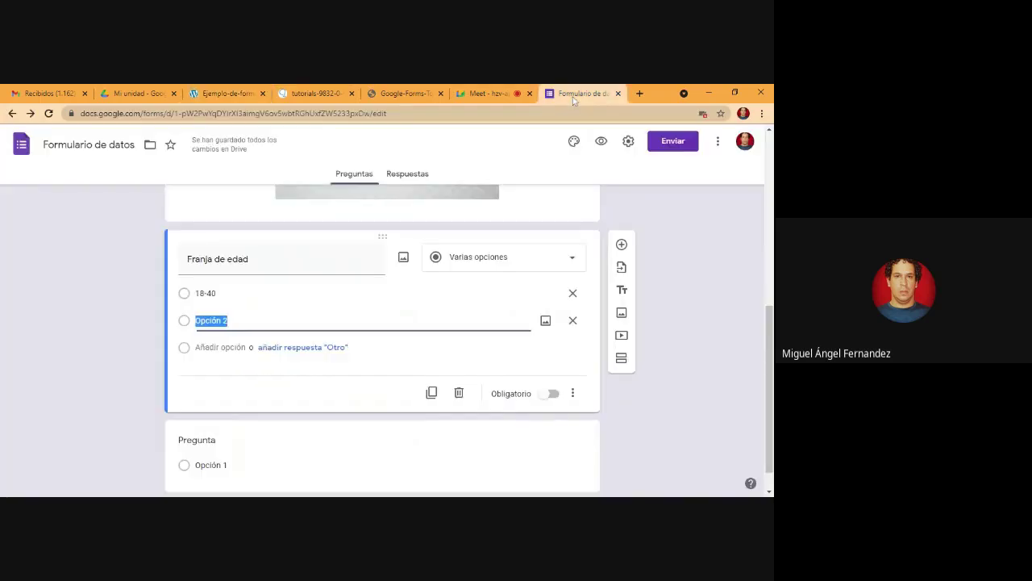
text(40-65)
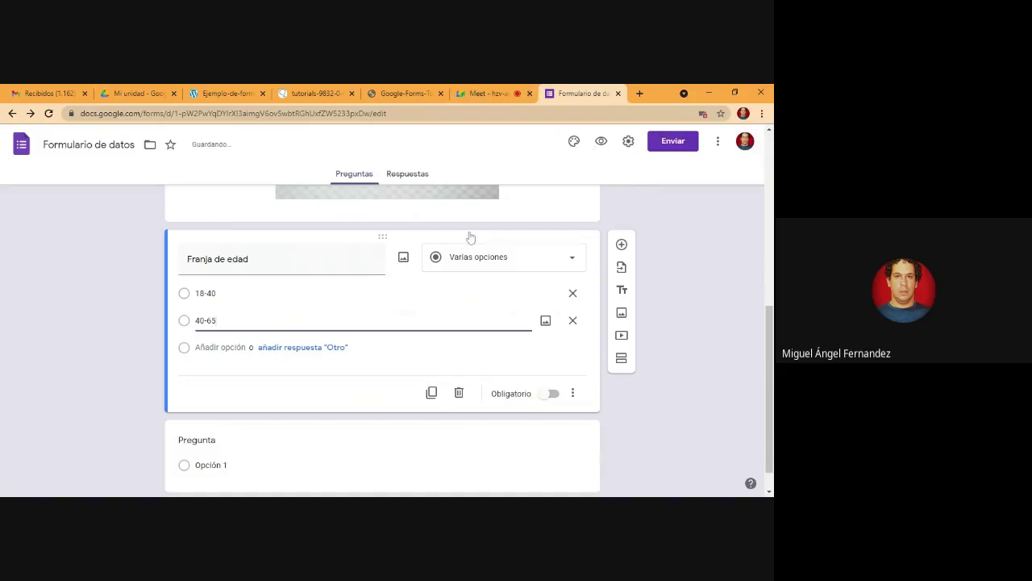
click(637, 390)
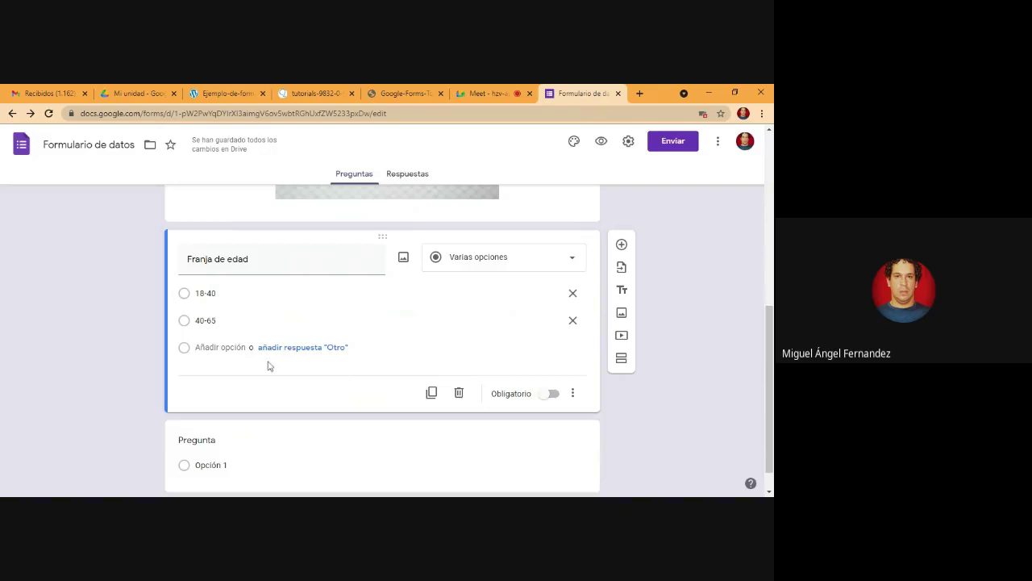
click(203, 347)
text(65)
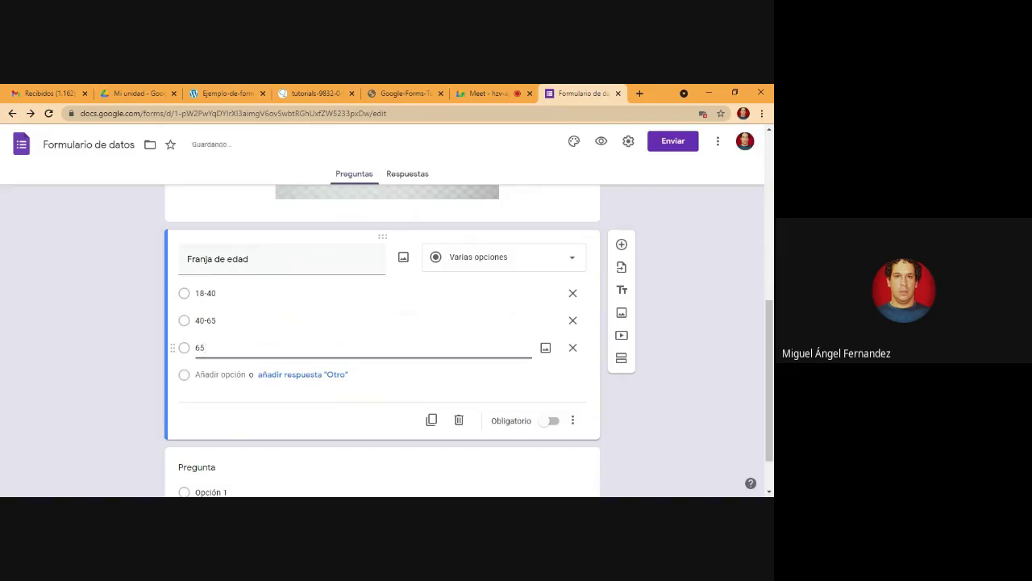
text(-80)
click(250, 397)
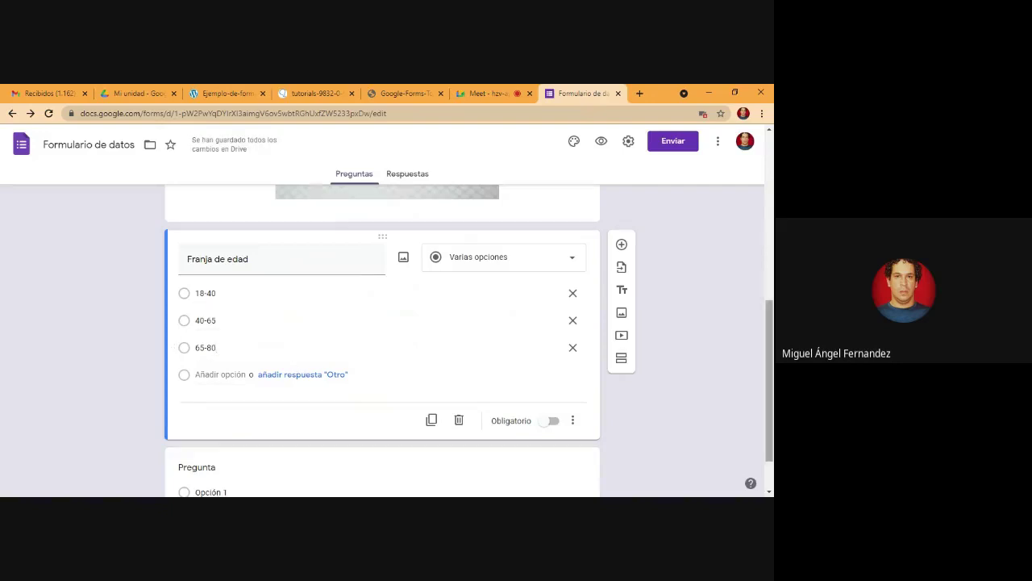
- Delete the empty question below Franja de edad
scroll(273, 315, up, 1)
scroll(516, 357, down, 1)
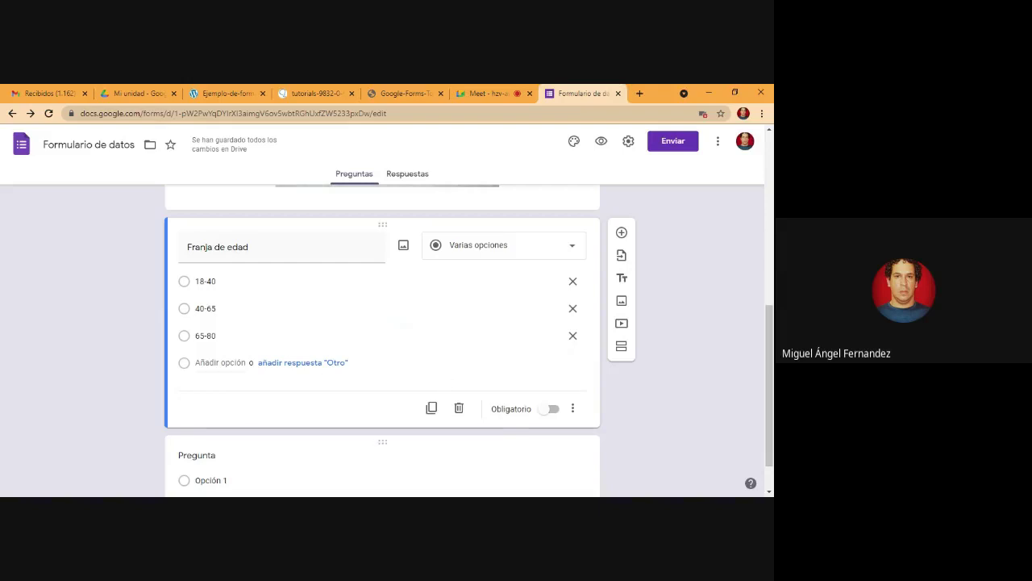
click(479, 474)
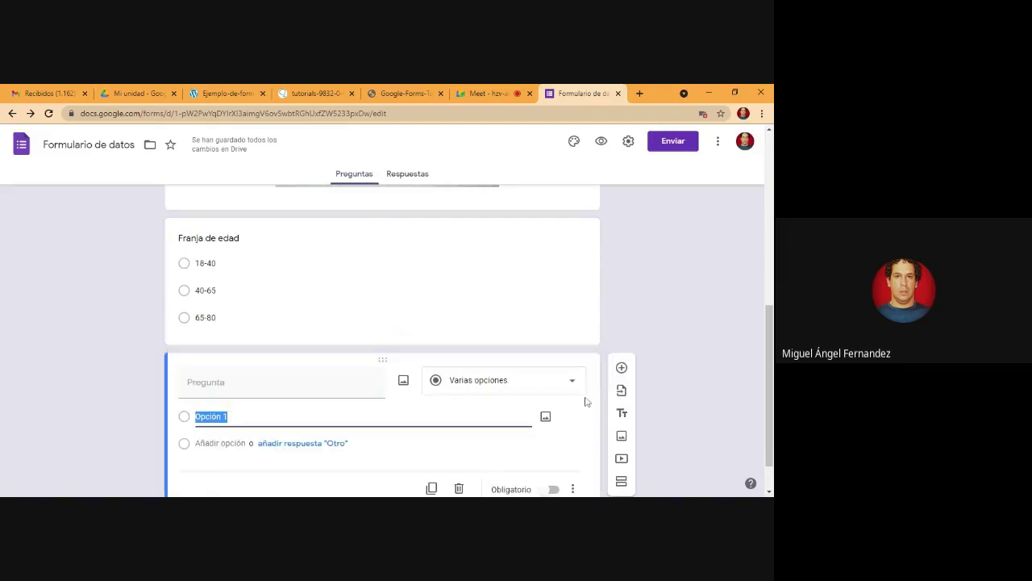
click(459, 490)
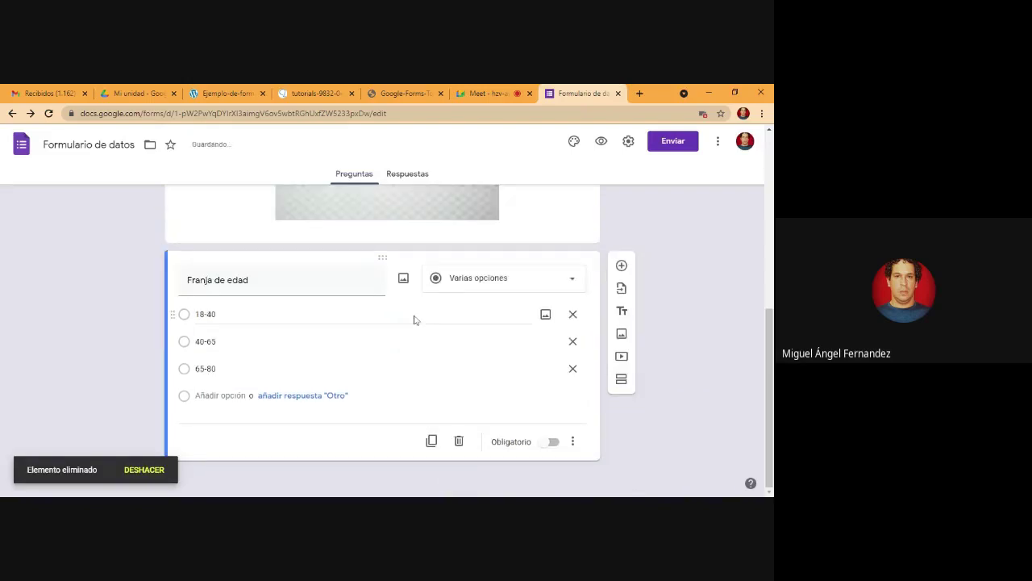
- Add a new question below Franja de edad and set its type to Respuesta corta
click(622, 266)
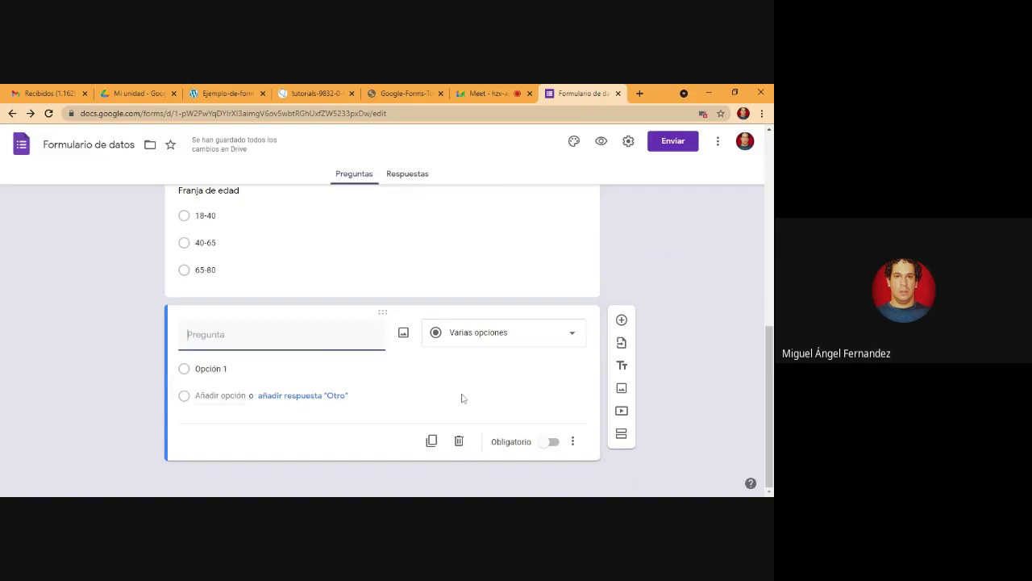
click(492, 342)
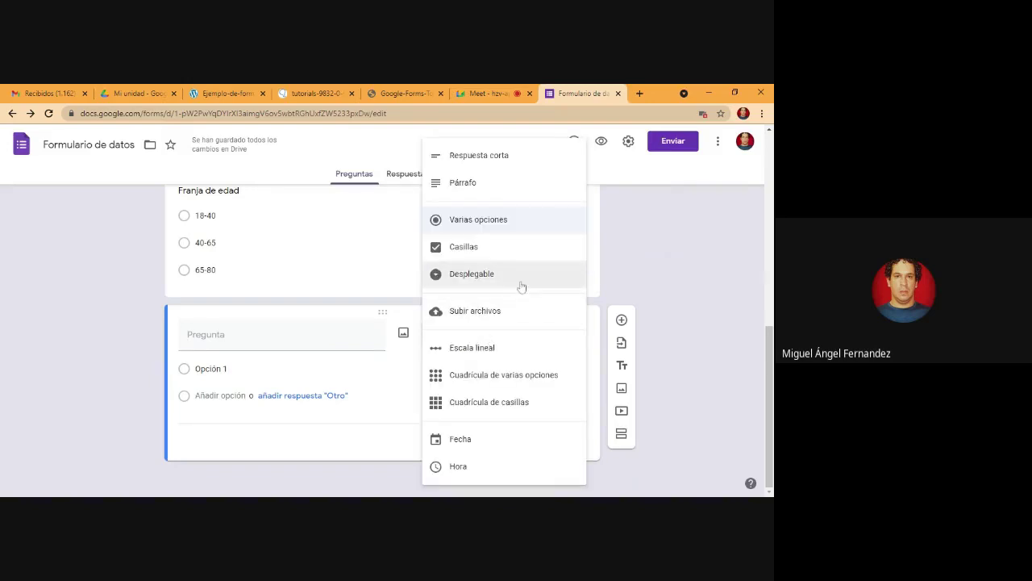
click(498, 155)
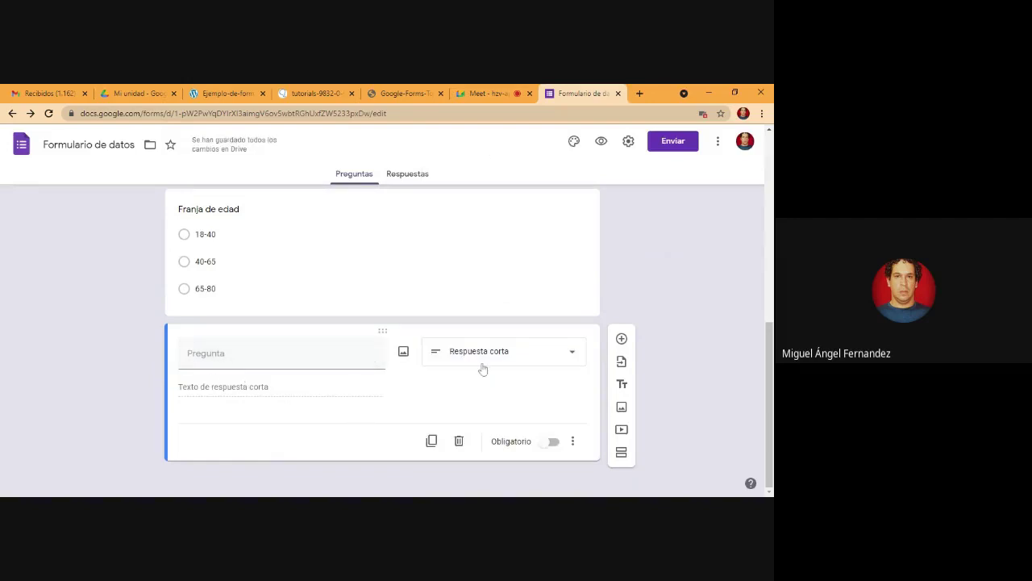
- Check the example form and title the short-answer question ¿Cuantos tipos de formularios en linea conoces?
click(229, 98)
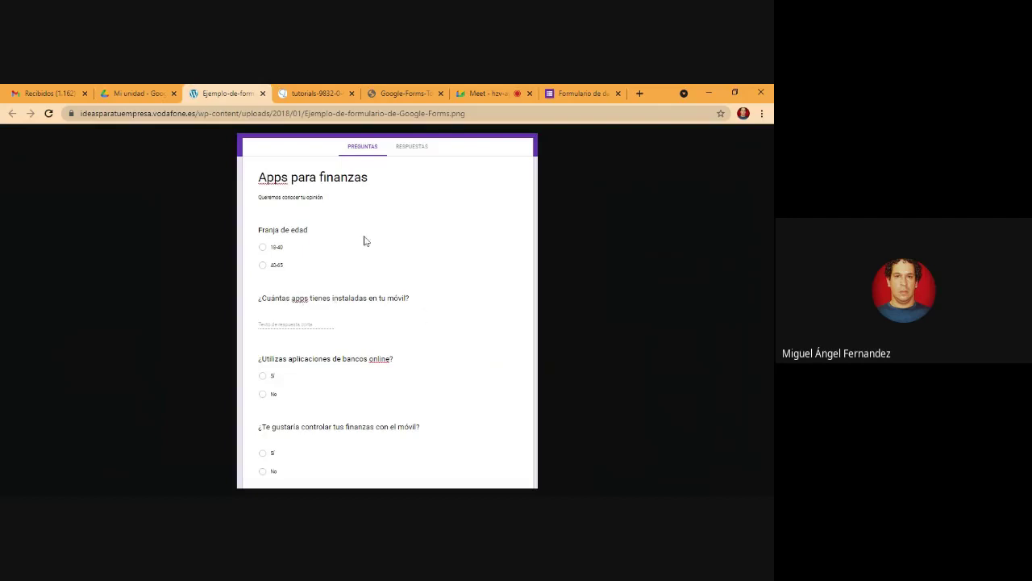
click(577, 93)
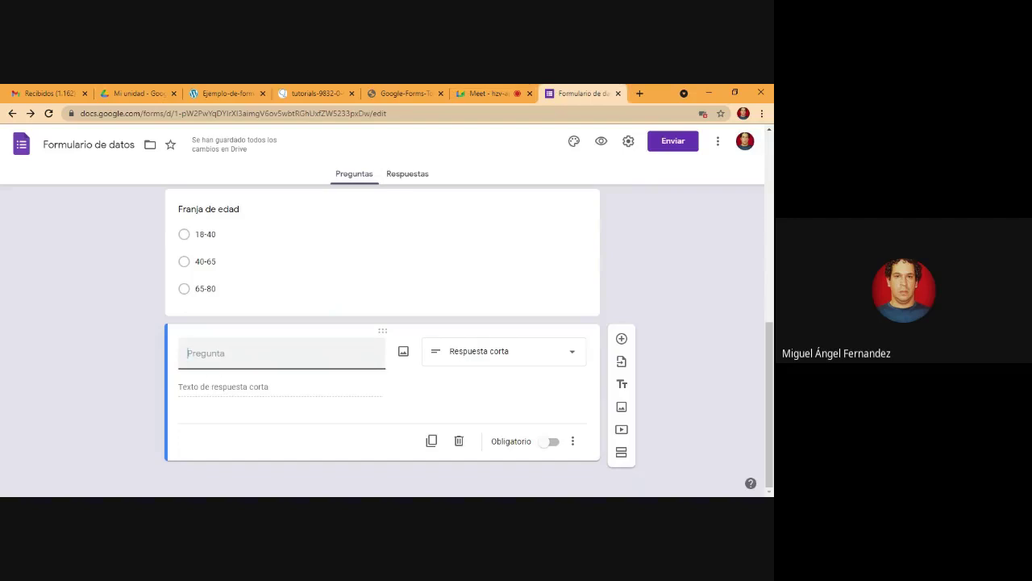
text(¿C)
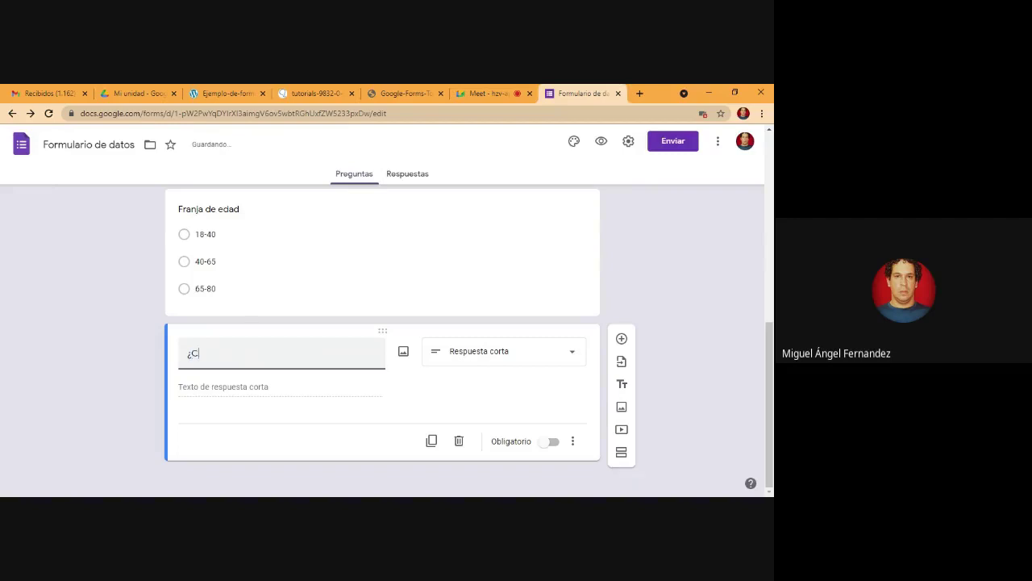
text(uantos ti)
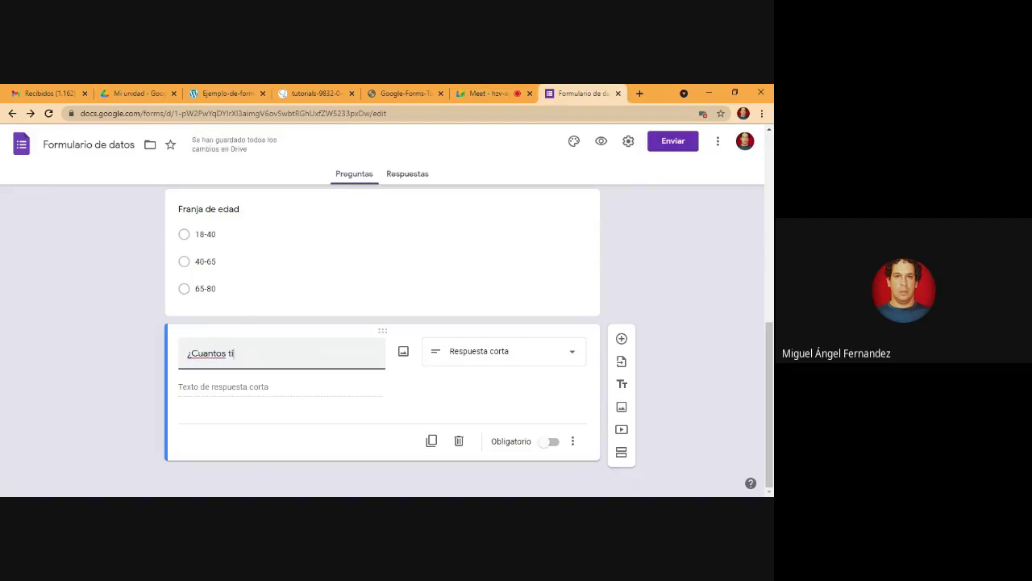
text(pos de formularios en linea cono)
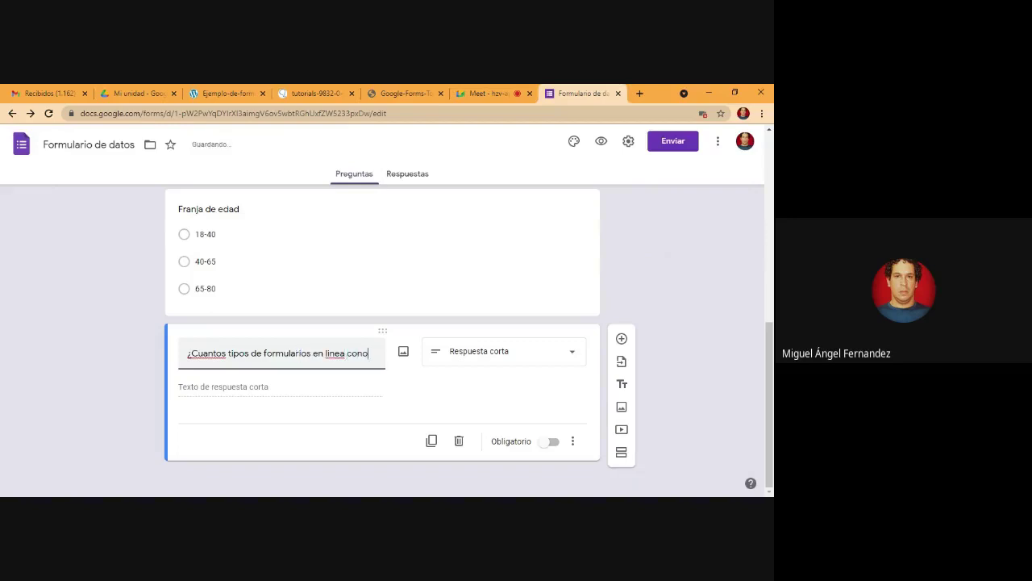
text(ces)
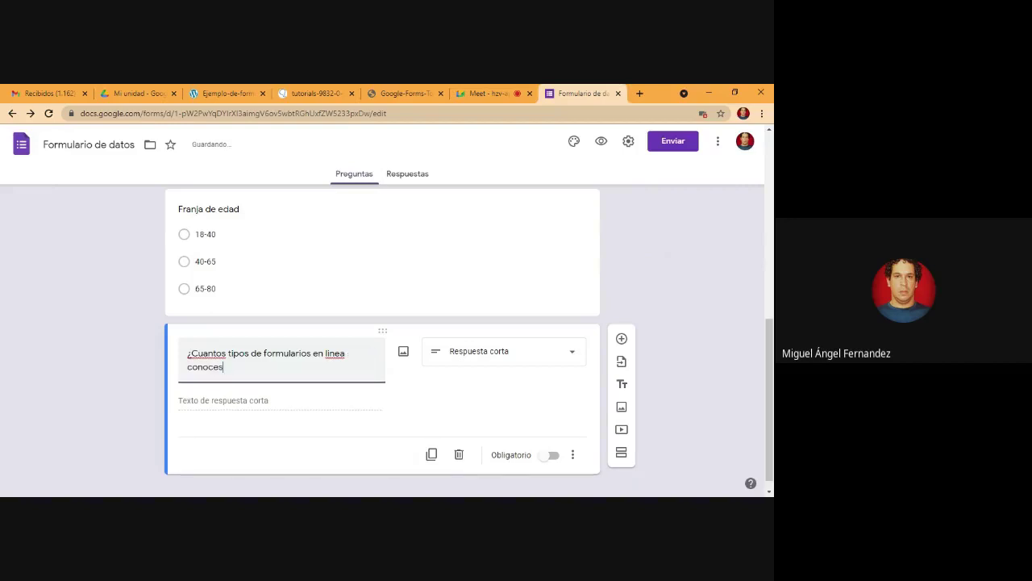
text(?)
- Correct the accents in the short-answer question's title so it reads ¿Cuántos tipos de formularios en línea conoces?
double_click(203, 352)
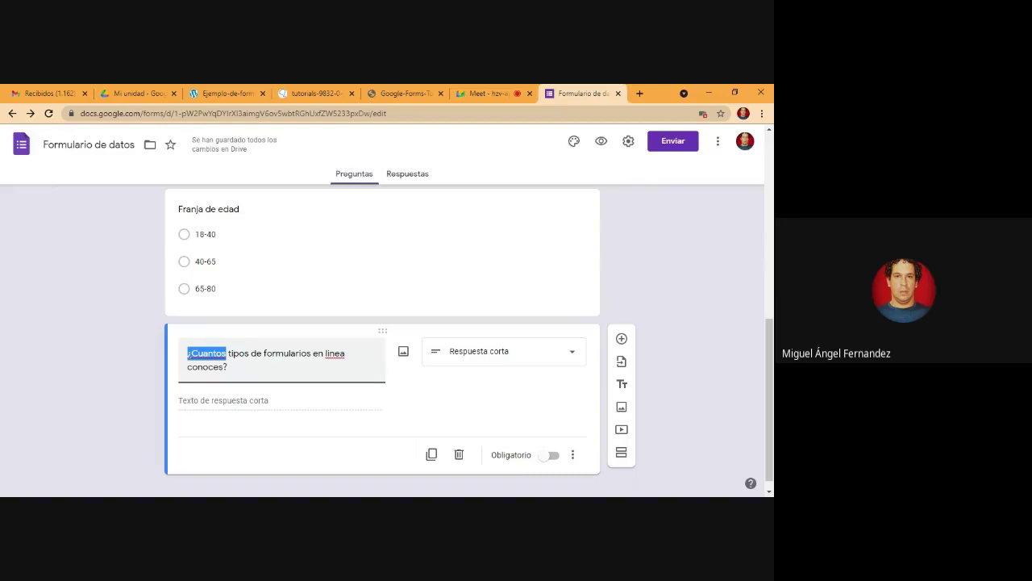
text(¿Cuántos)
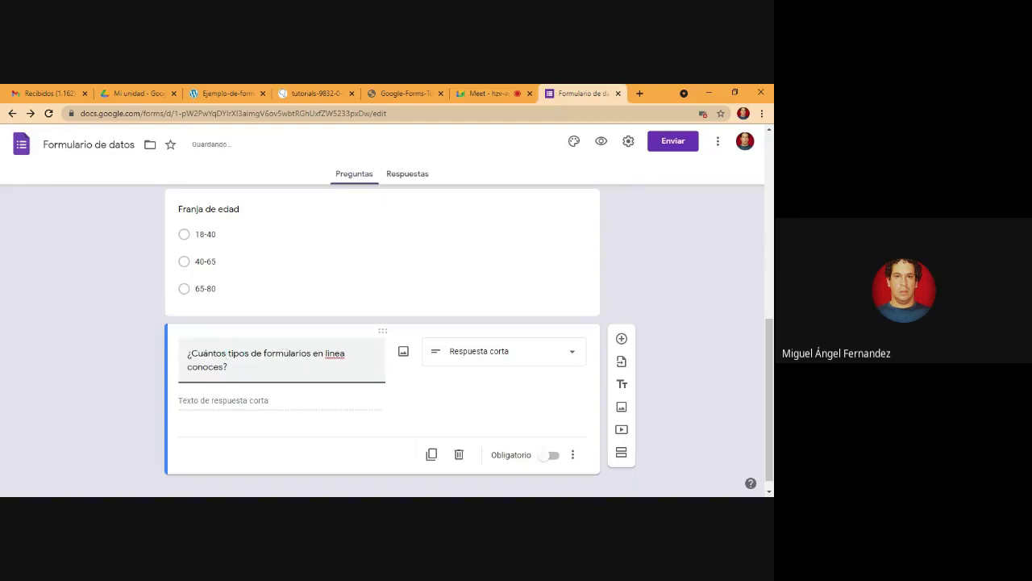
double_click(334, 353)
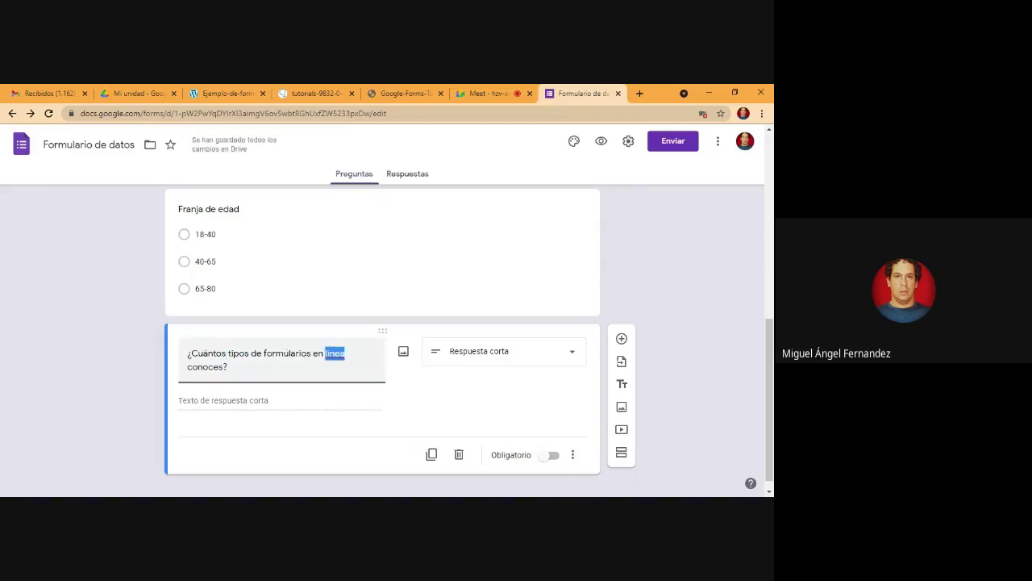
click(228, 366)
click(329, 353)
key(BackSpace)
text(í)
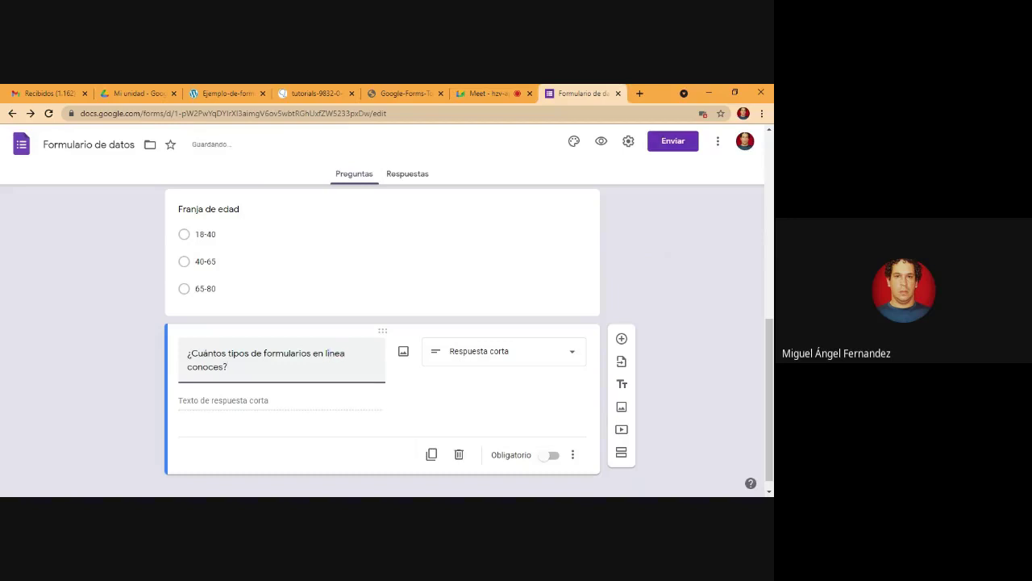
key(BackSpace)
text(í)
click(295, 407)
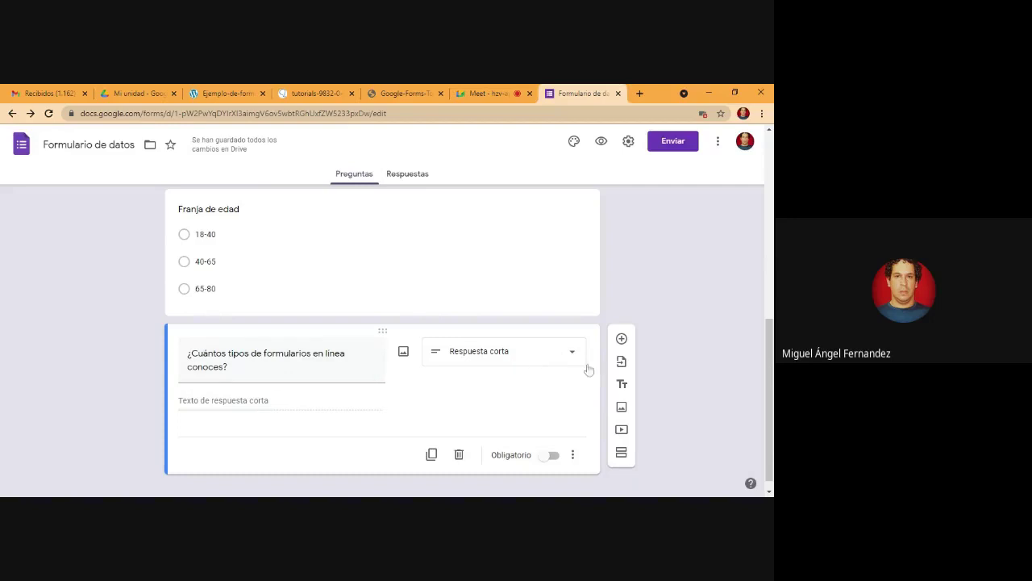
- Add a new question below the short-answer question and set its type to Párrafo
click(622, 339)
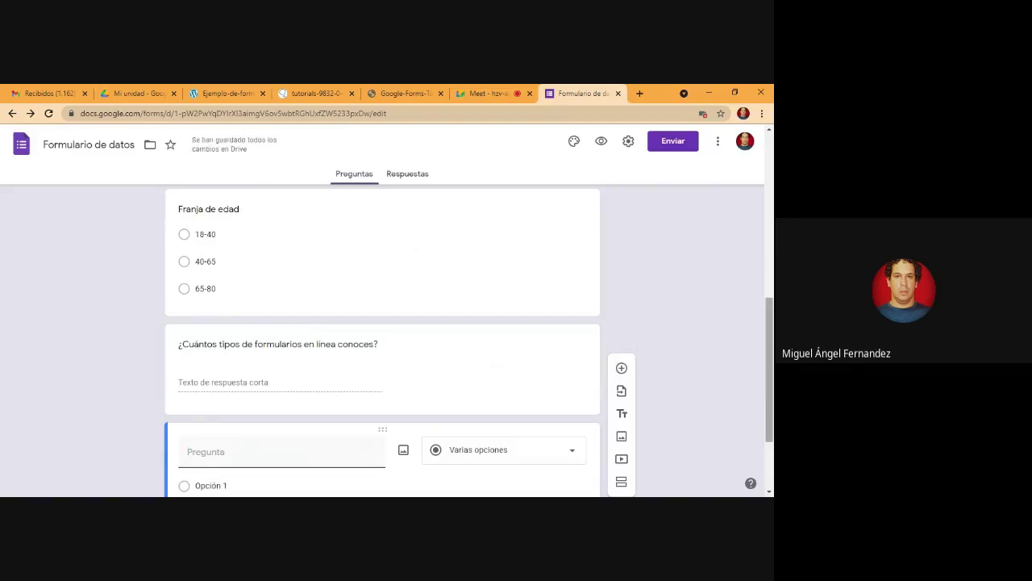
scroll(559, 334, down, 2)
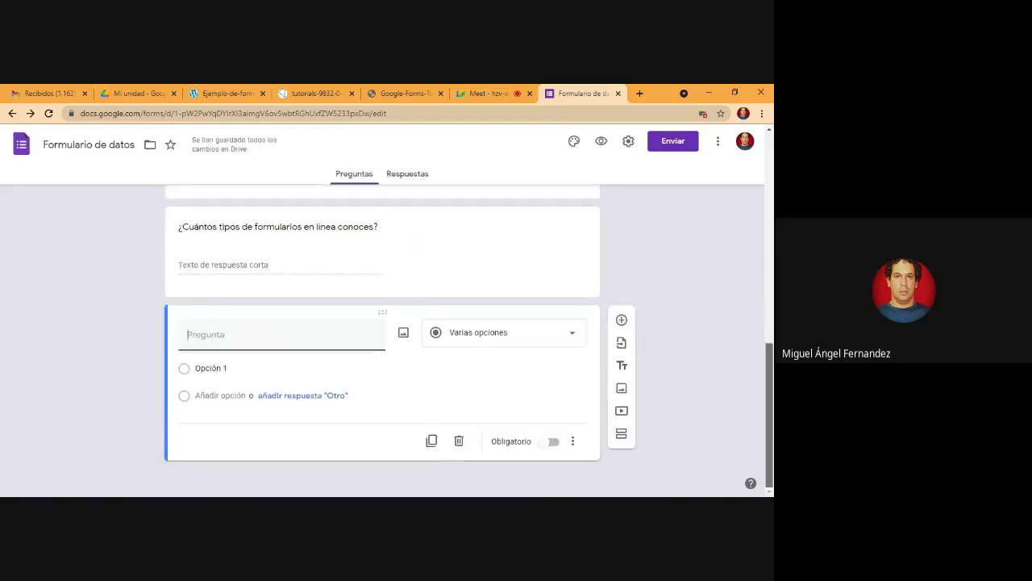
click(559, 334)
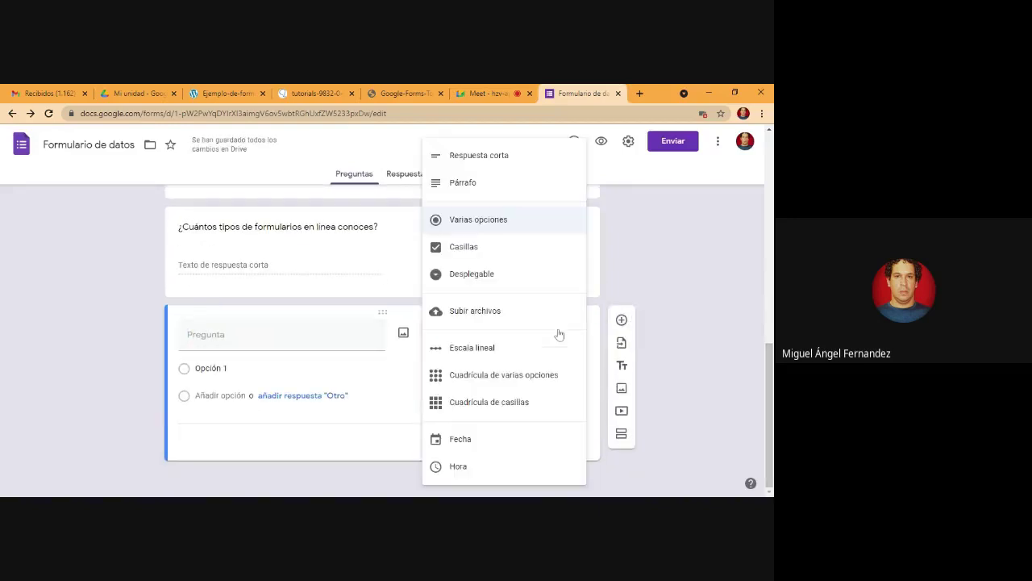
click(509, 189)
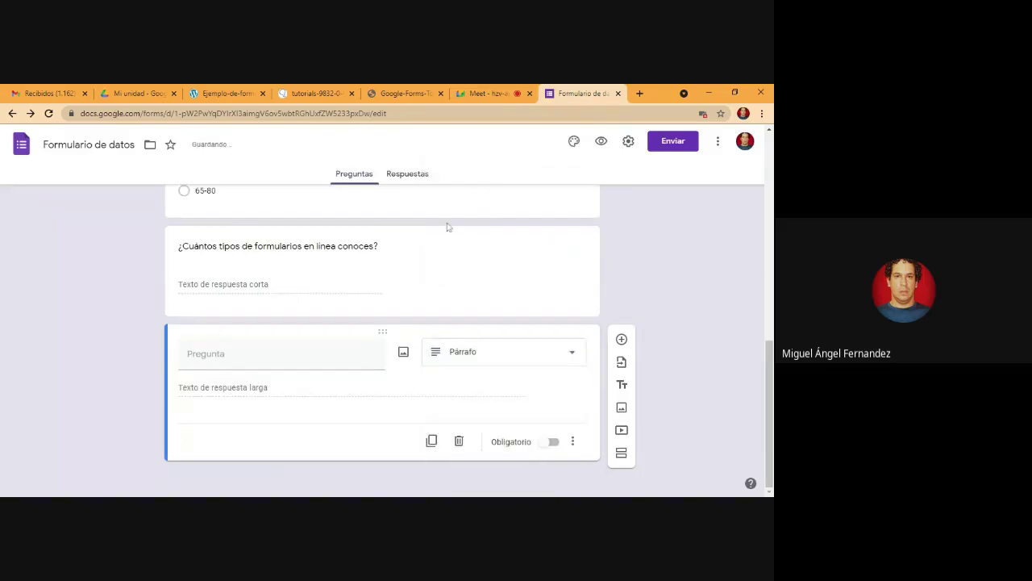
- Title the paragraph question Describir un formulario en línea que conozcas
click(229, 349)
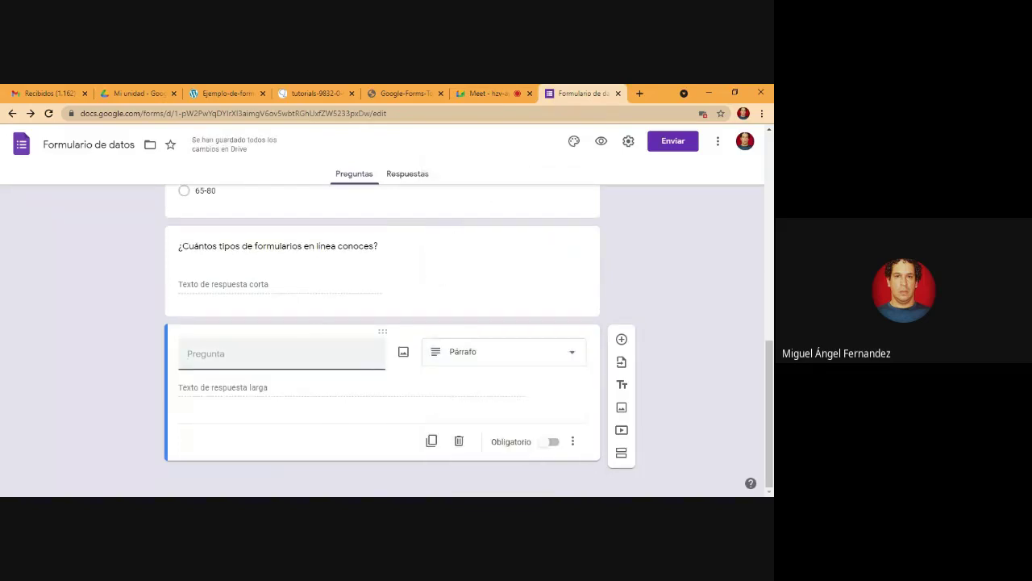
text(Describir )
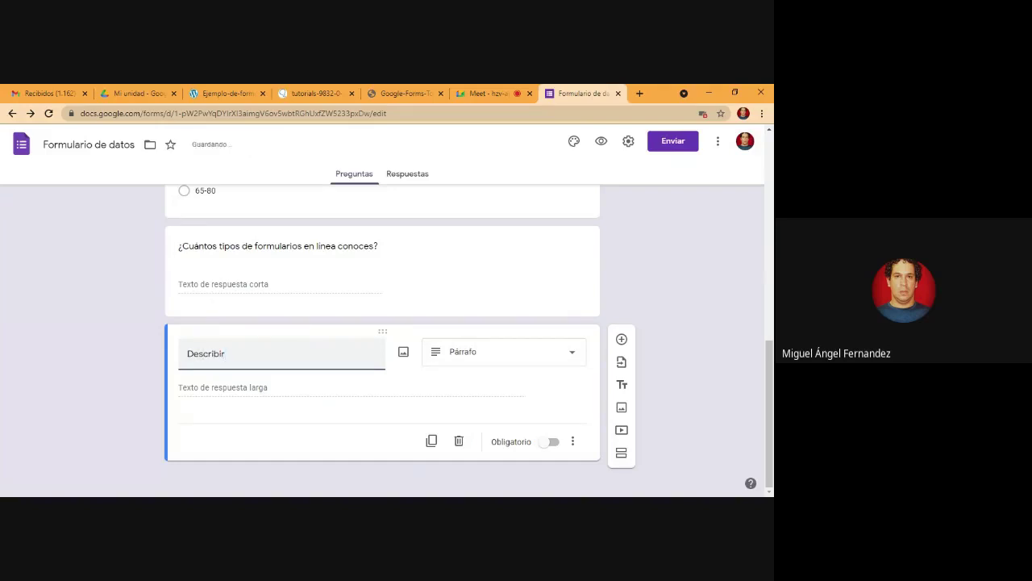
text(un formulario en )
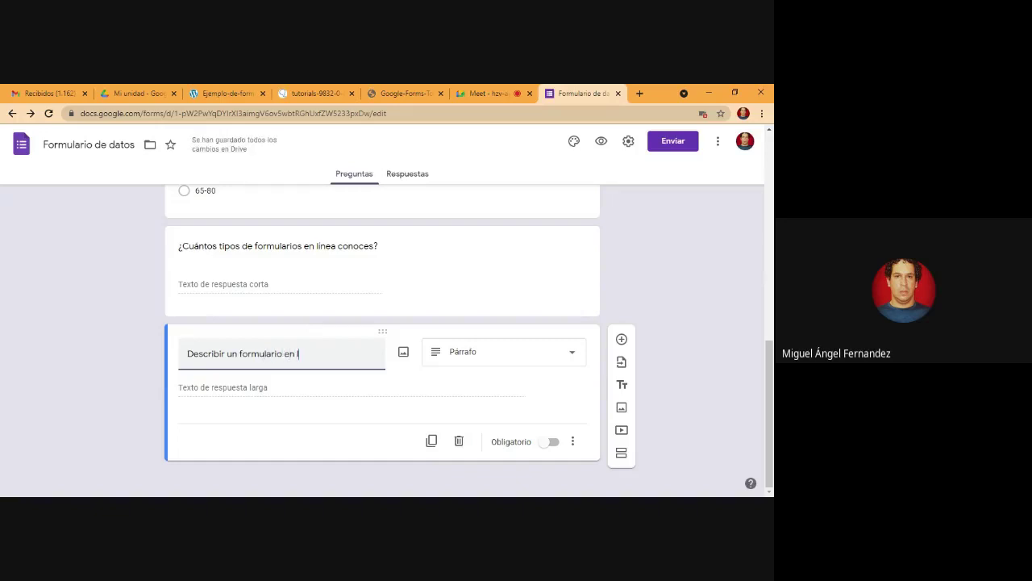
text(l)
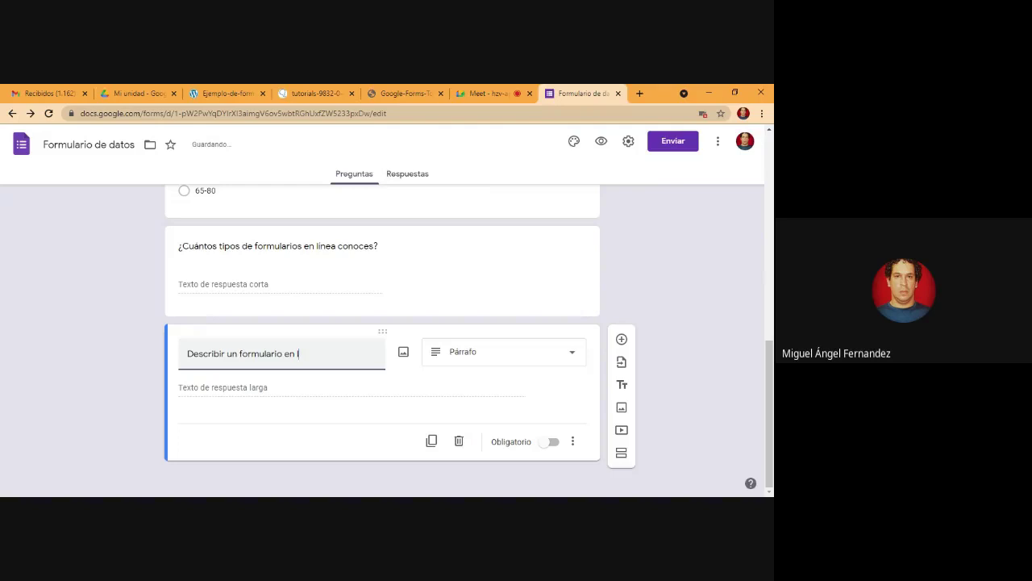
text(i)
key(BackSpace)
text(nea que conozca)
key(BackSpace)
key(BackSpace)
key(BackSpace)
text(scaz)
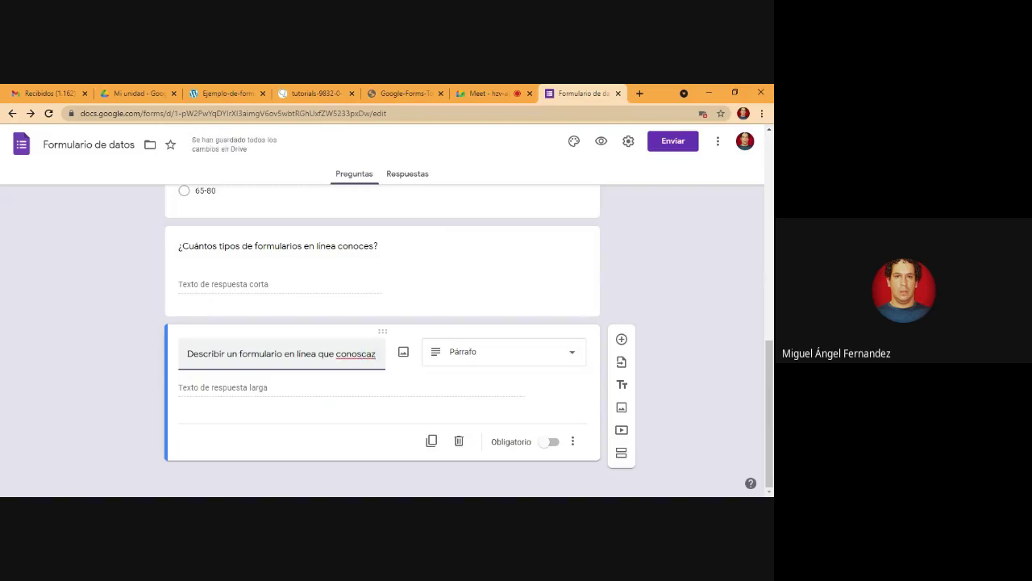
key(Left)
key(Left)
key(Left)
key(BackSpace)
text(z)
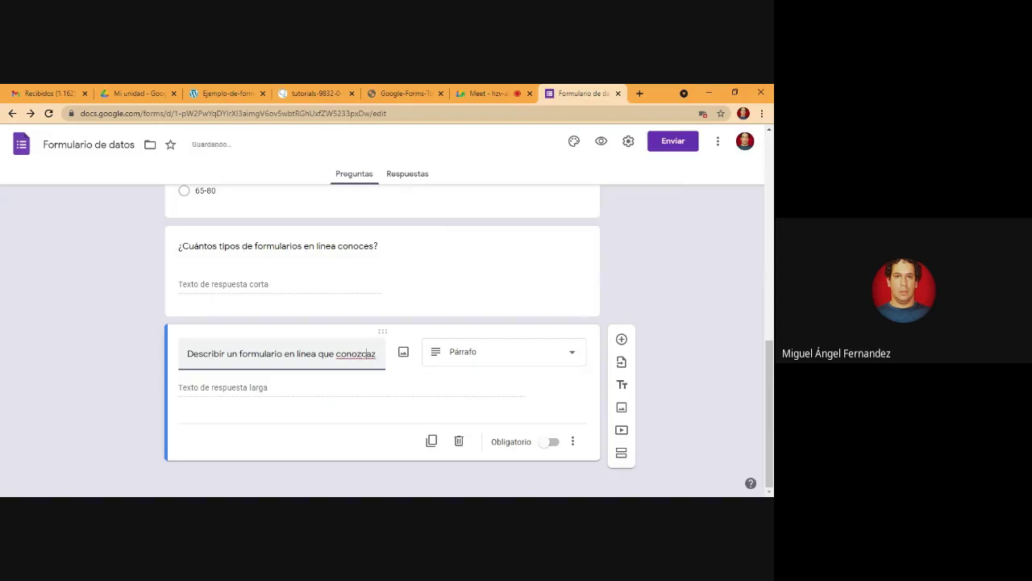
key(BackSpace)
text(s)
click(261, 399)
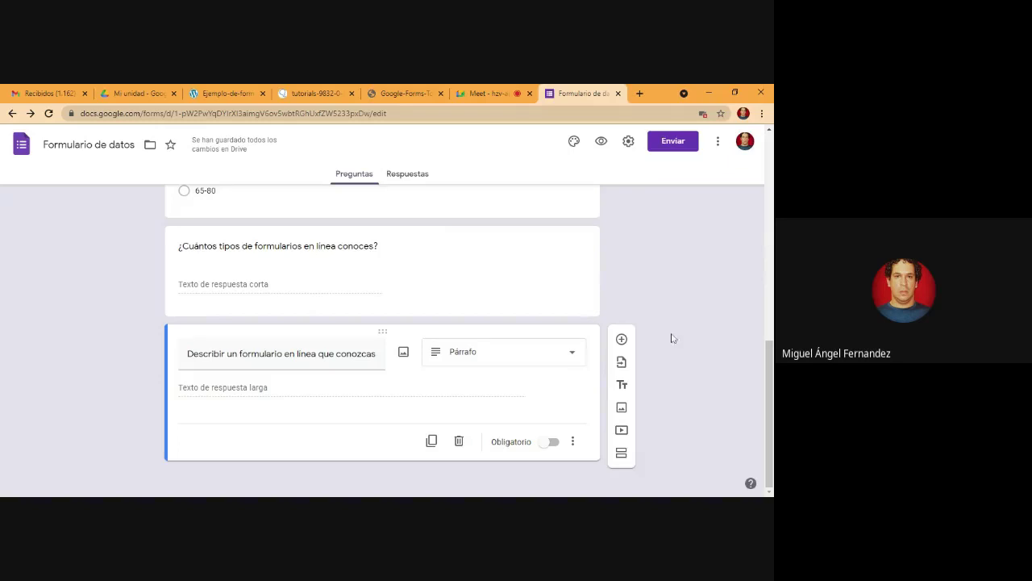
- Review the questions added so far and the question types available for the paragraph question
drag(769, 411, 770, 353)
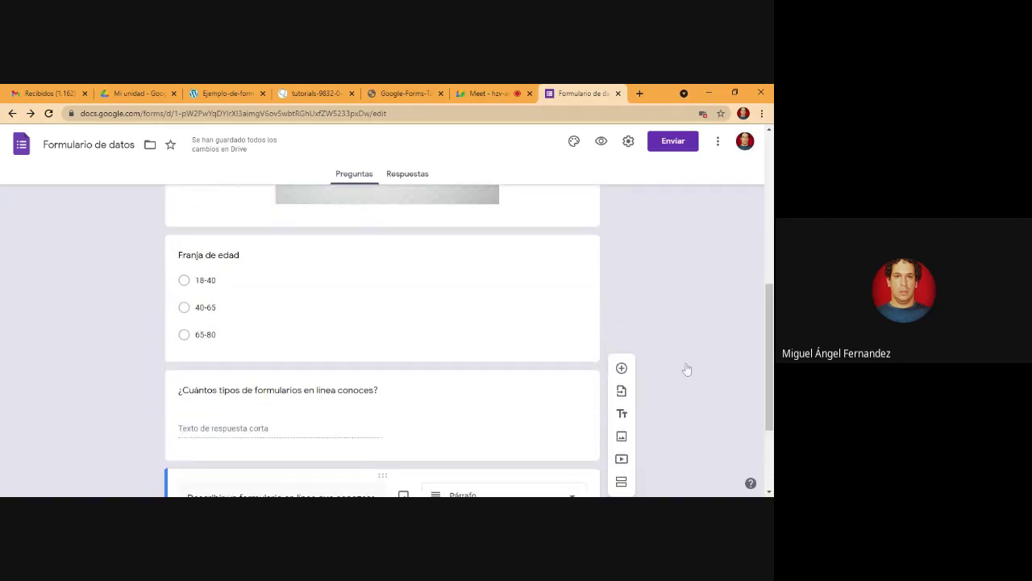
drag(769, 317, 623, 353)
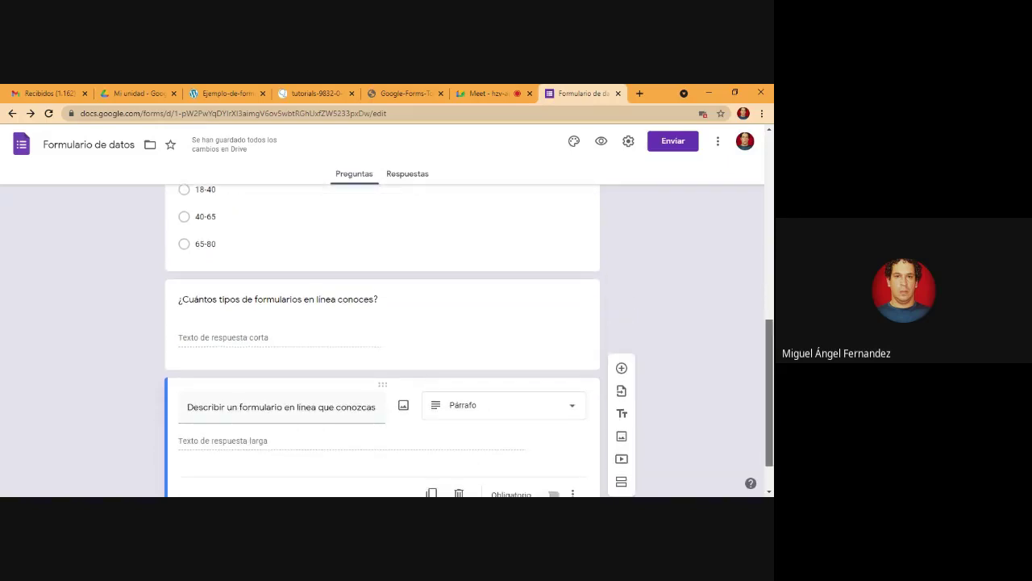
scroll(770, 368, down, 2)
click(574, 355)
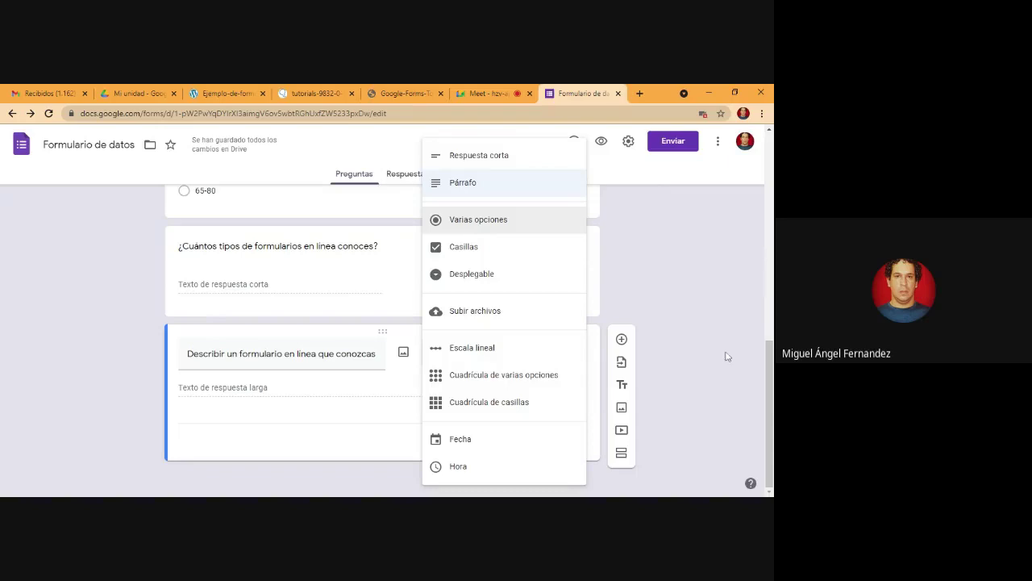
click(240, 428)
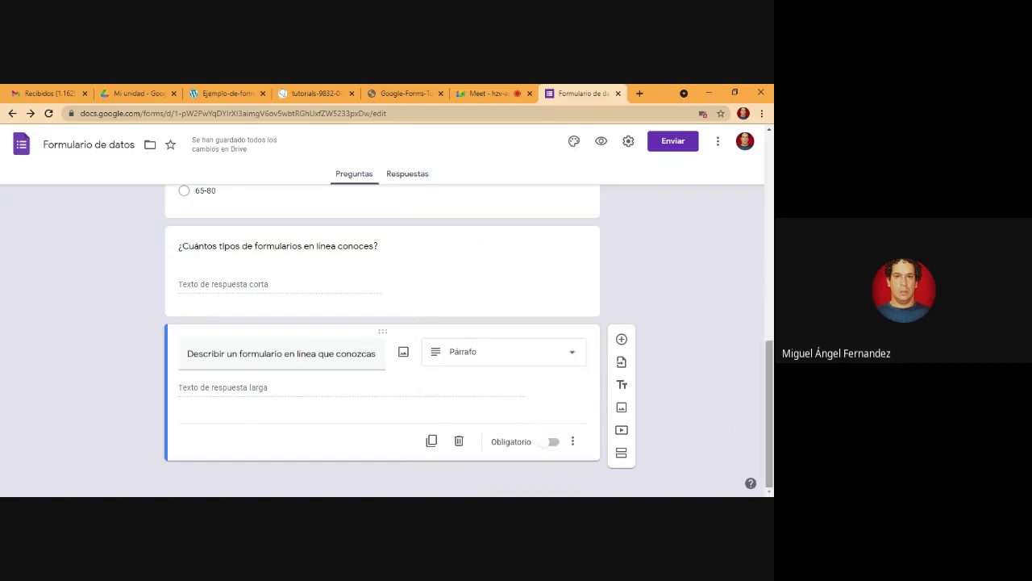
scroll(382, 339, up, 4)
scroll(382, 339, down, 3)
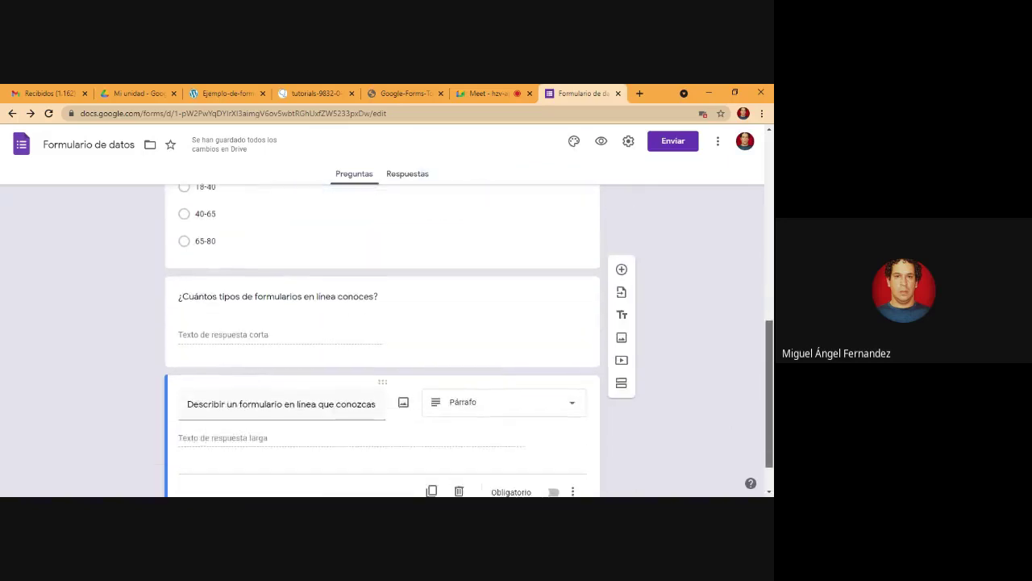
scroll(382, 339, down, 1)
scroll(383, 339, up, 1)
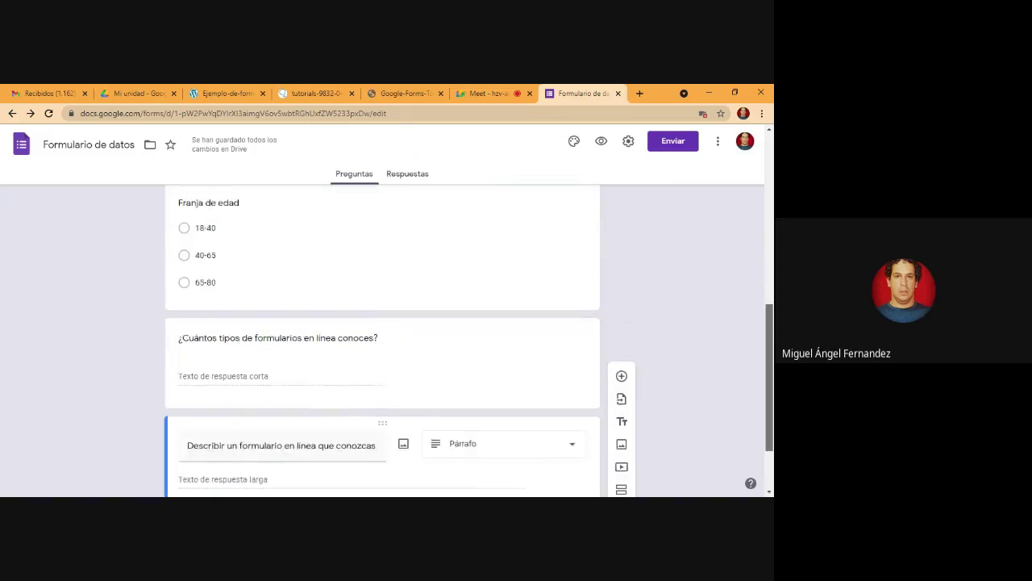
scroll(515, 291, down, 1)
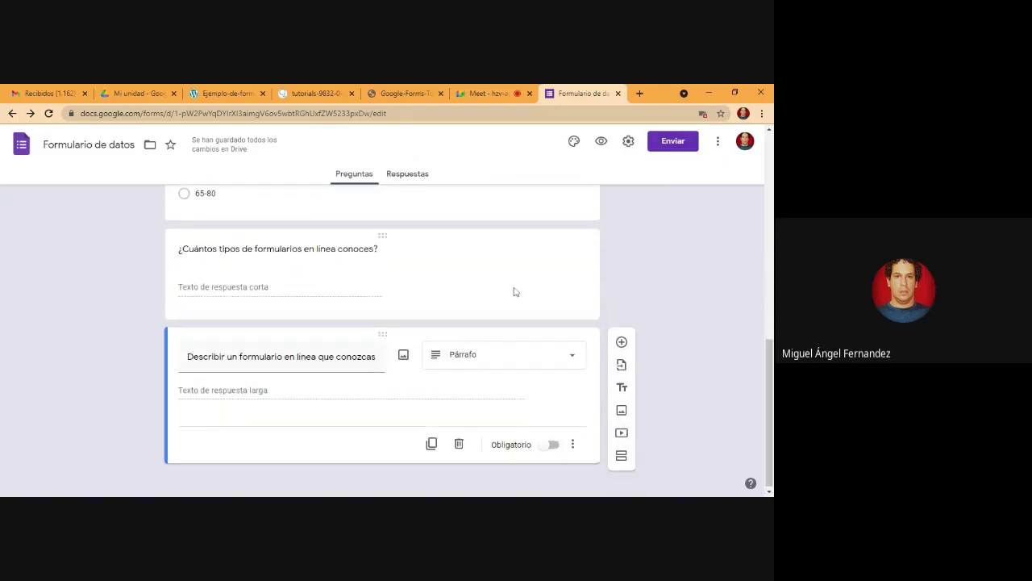
- Check the questions in the example form, then look over the image and questions in Formulario de datos
click(227, 95)
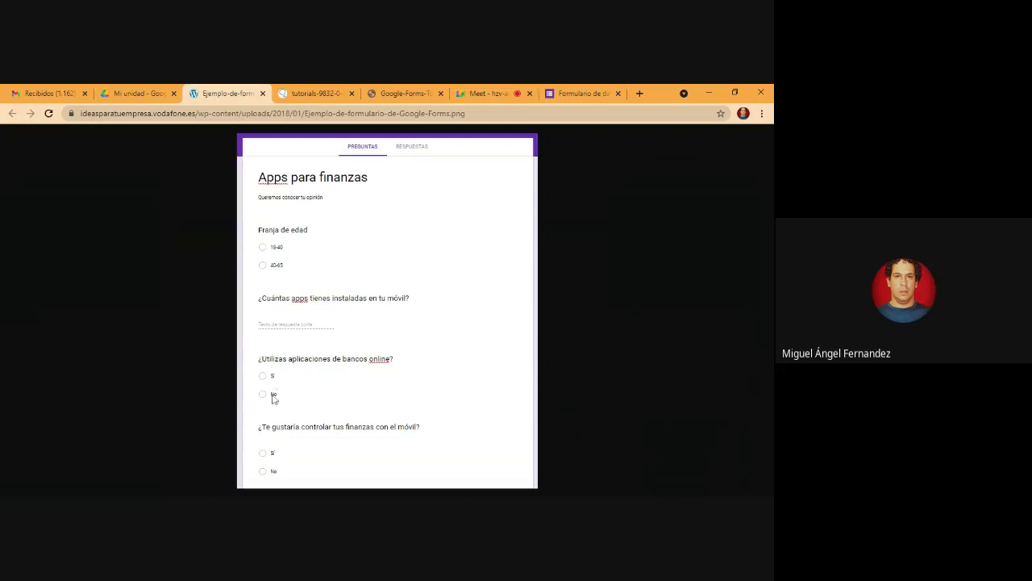
click(584, 93)
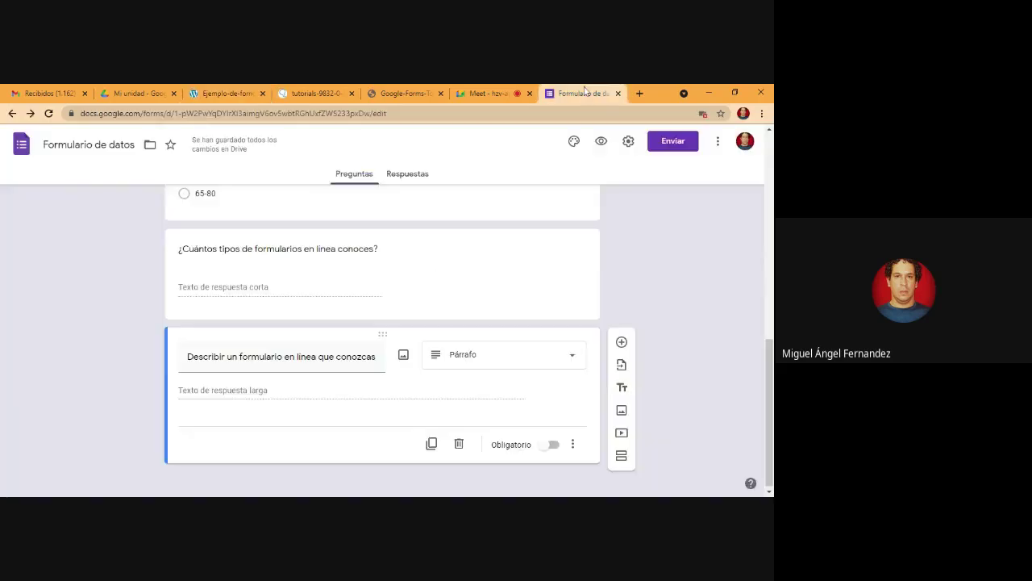
scroll(609, 279, up, 4)
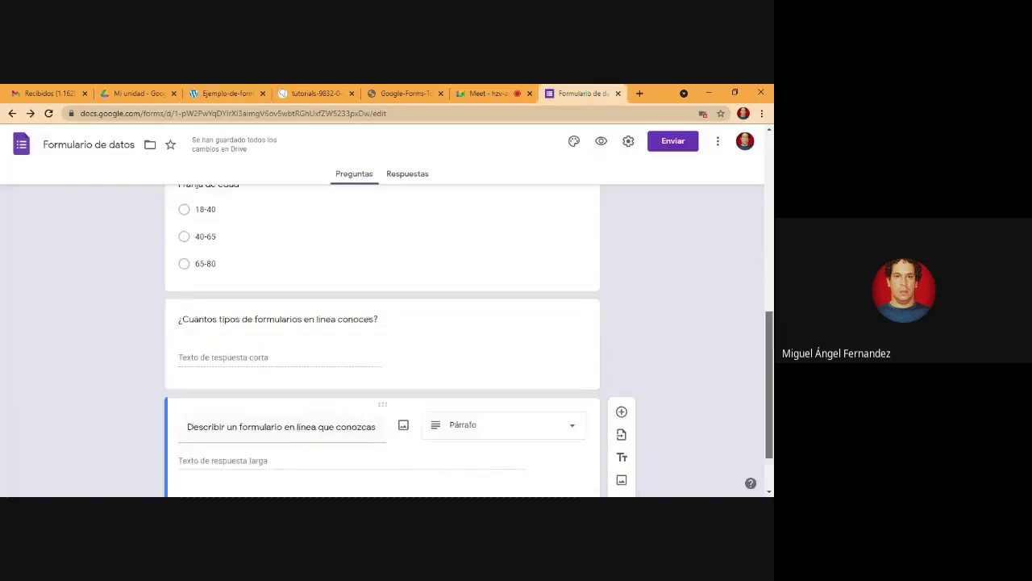
scroll(771, 229, up, 2)
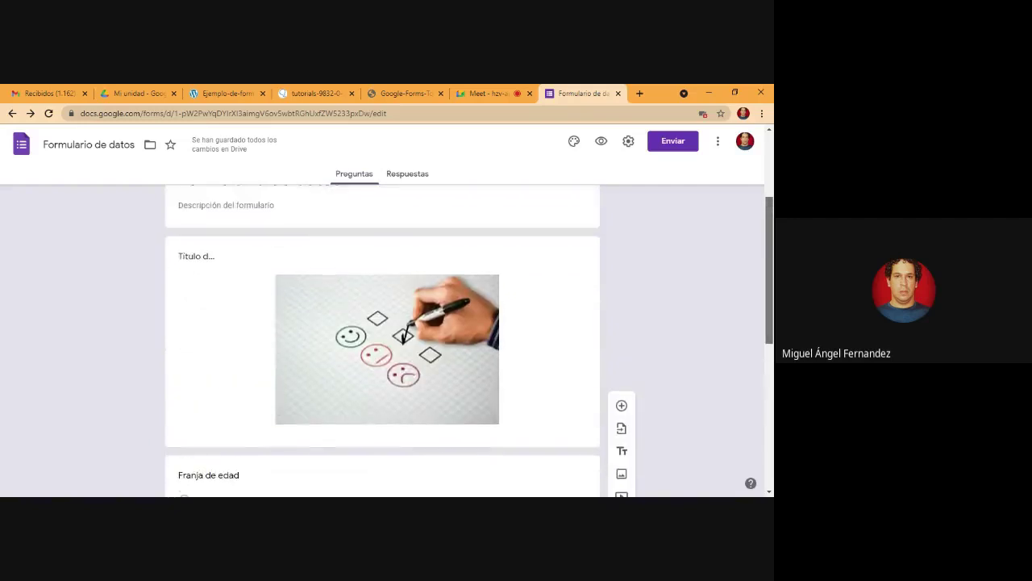
scroll(772, 229, down, 3)
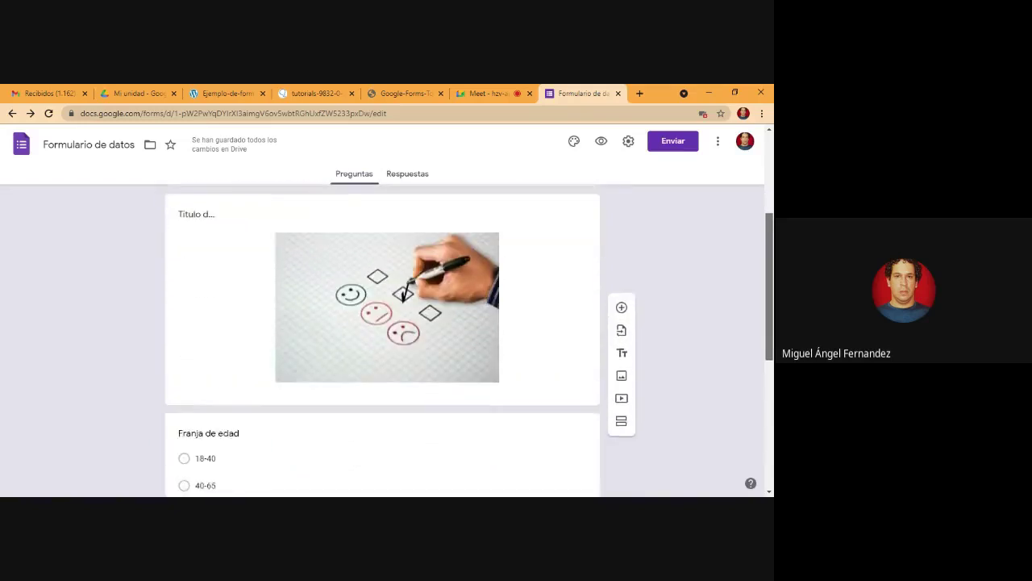
scroll(382, 339, down, 3)
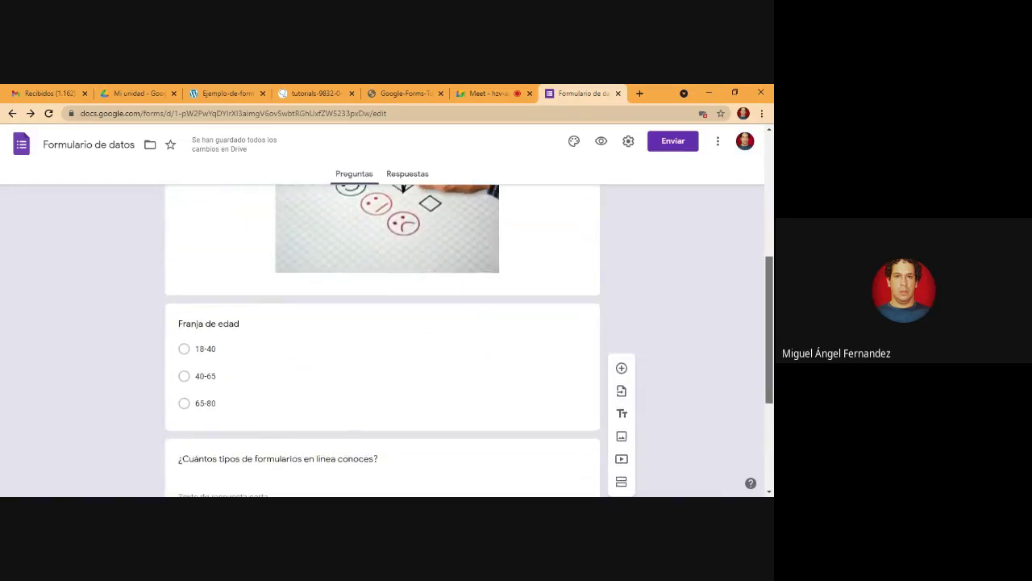
scroll(383, 339, up, 6)
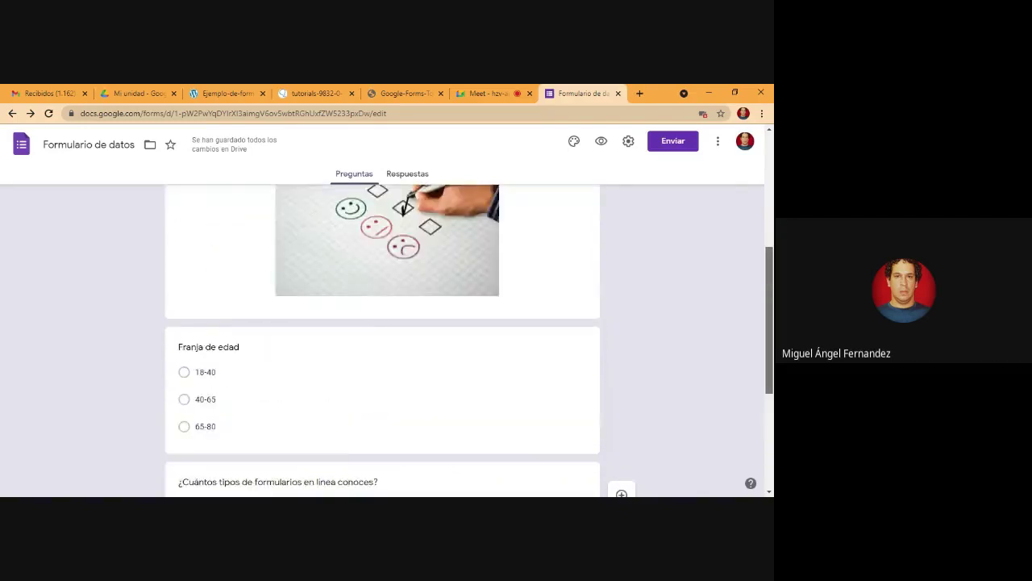
scroll(382, 339, down, 4)
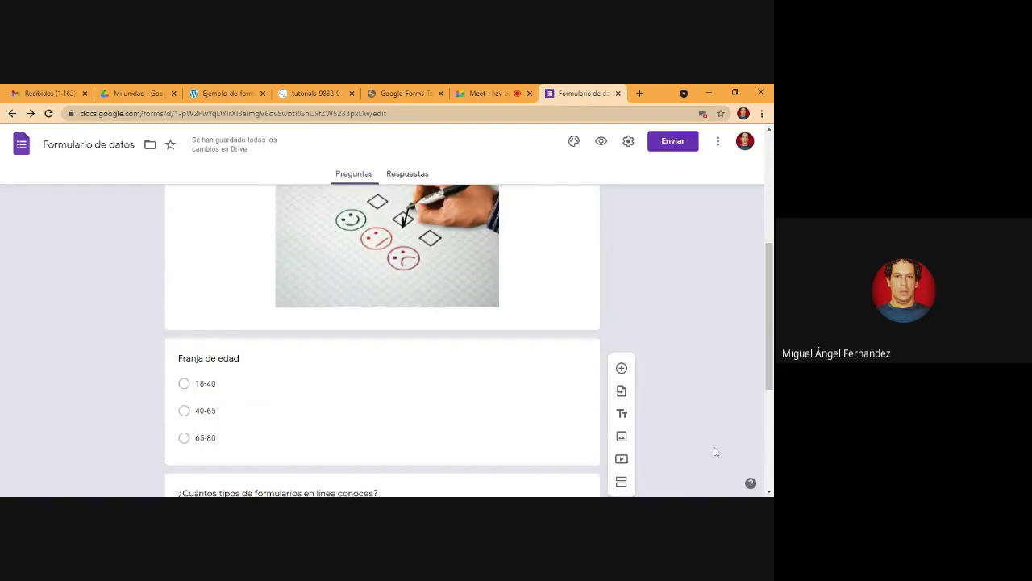
- Add a new section after the paragraph question and look over the form's two sections
click(622, 482)
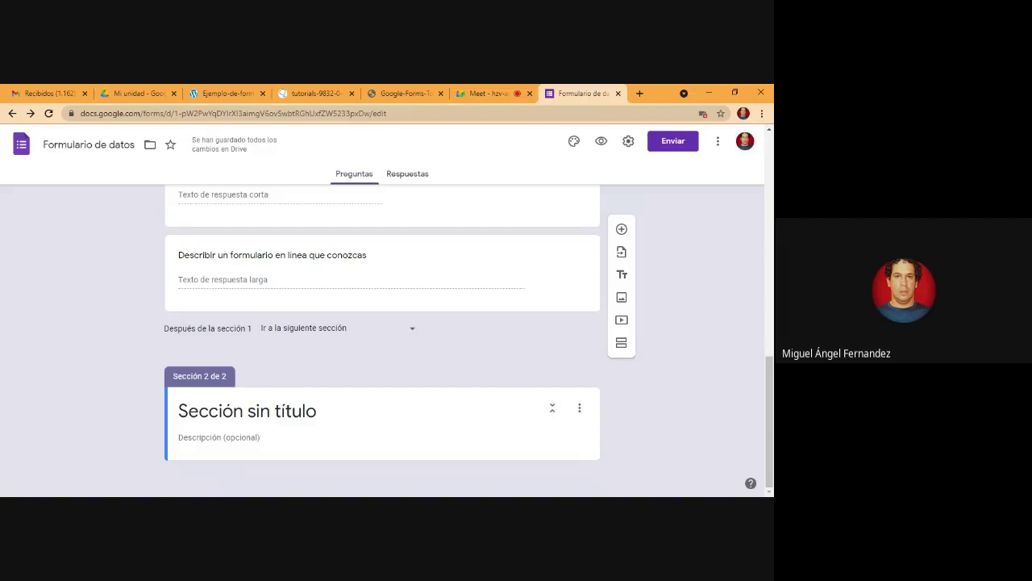
scroll(727, 410, up, 15)
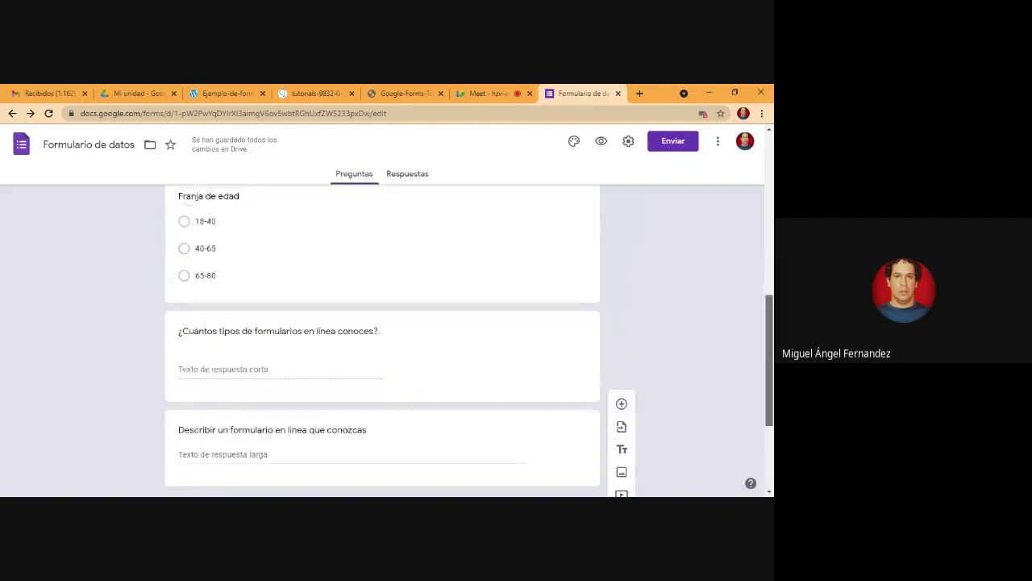
scroll(564, 364, down, 1)
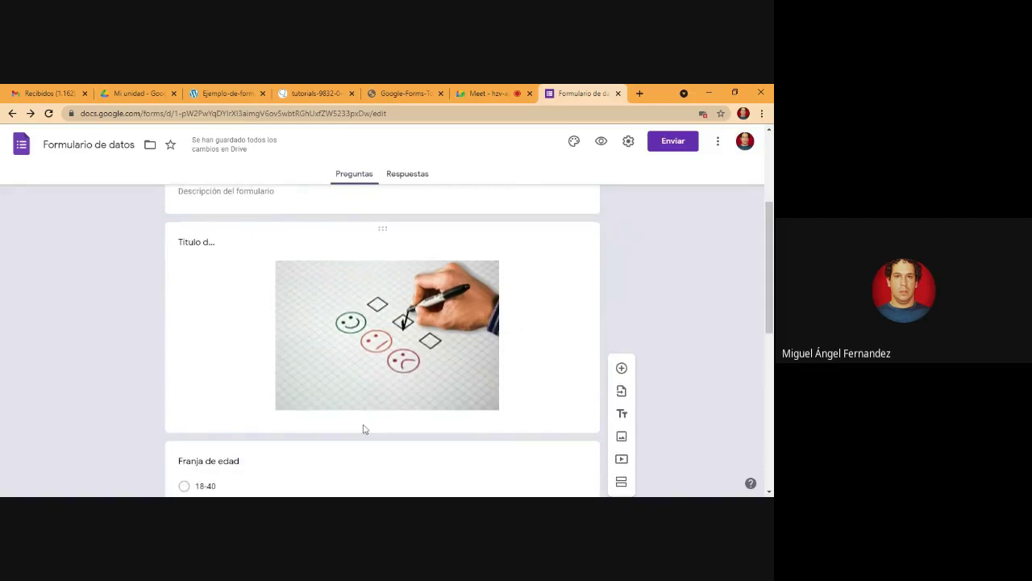
scroll(769, 266, down, 10)
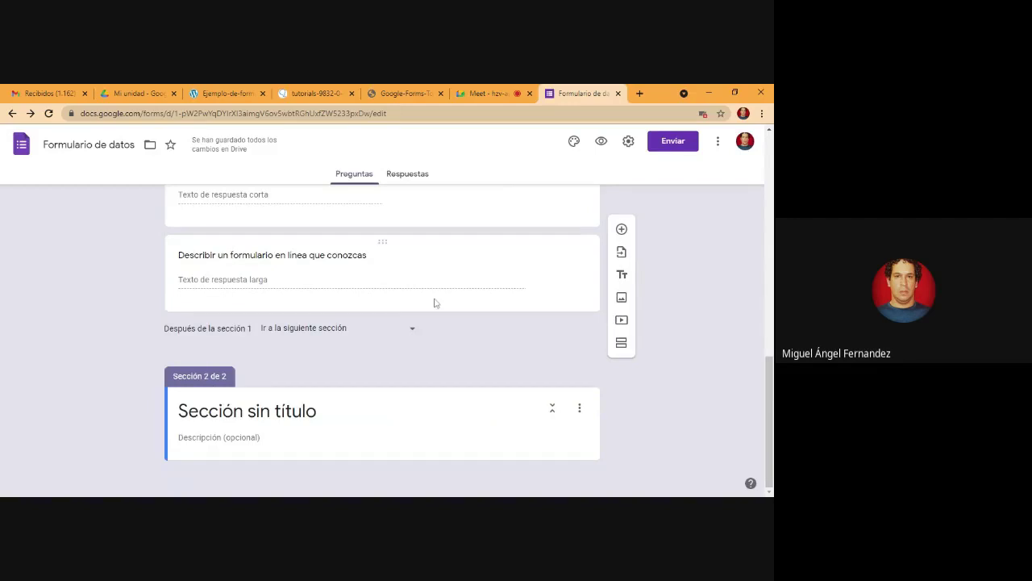
- Try moving Sección sin título above Formulario de datos, restore the original section order and save it
click(580, 421)
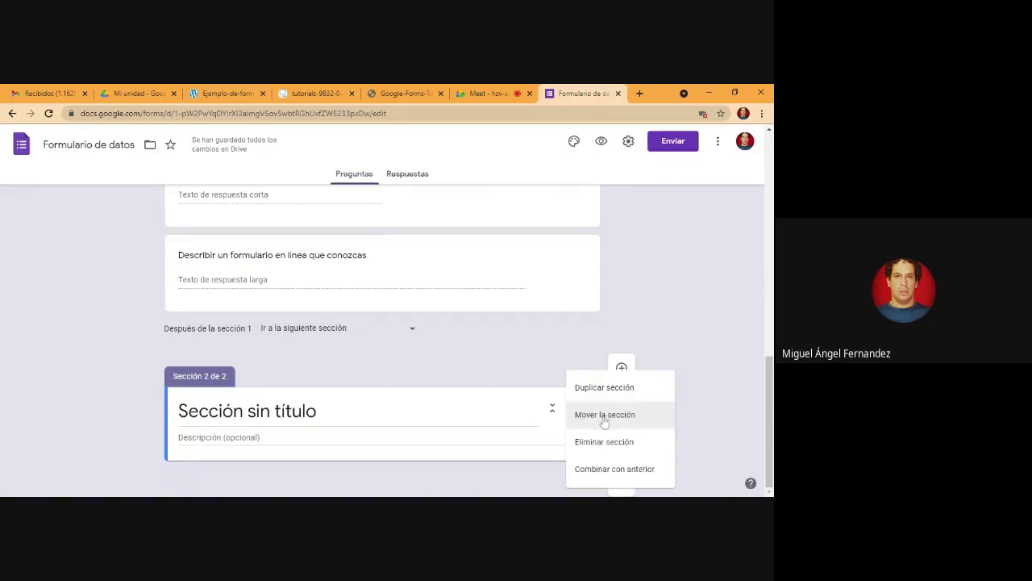
click(604, 420)
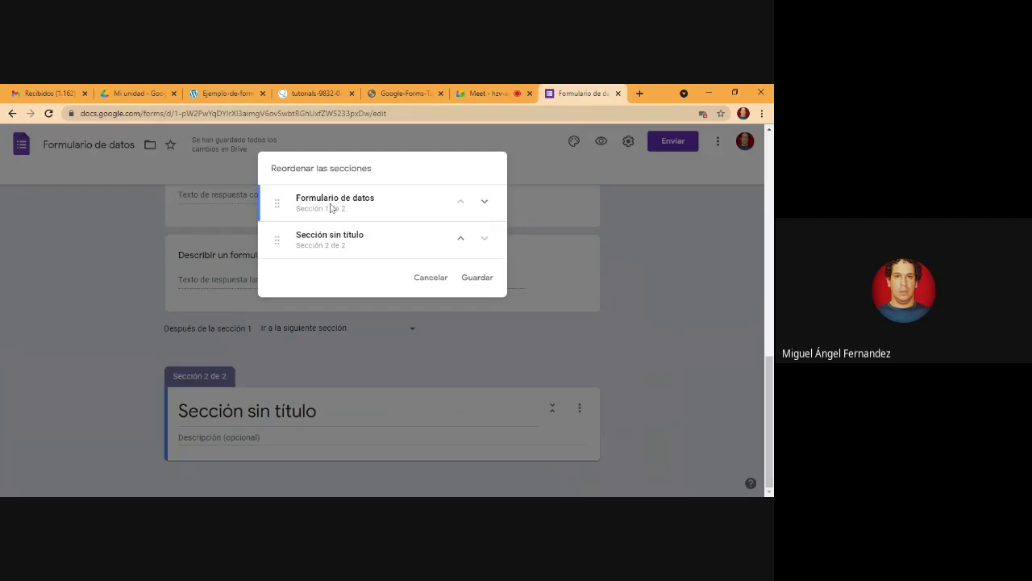
click(461, 239)
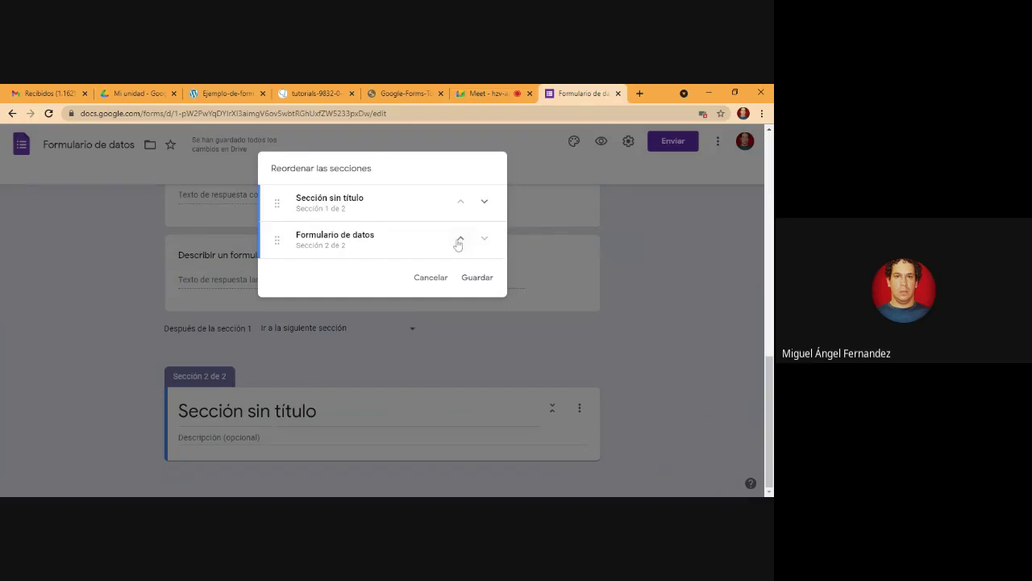
click(459, 240)
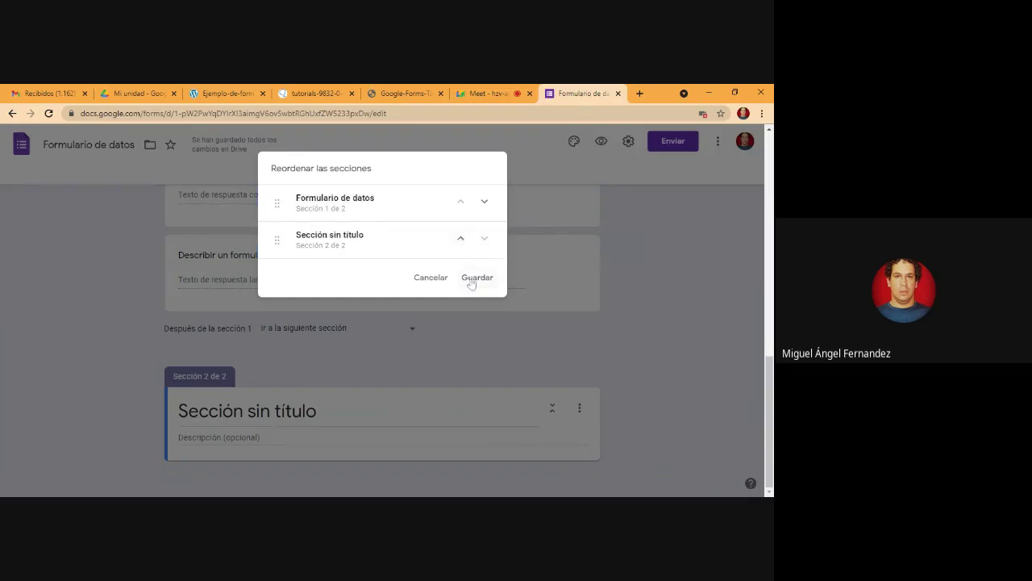
click(474, 278)
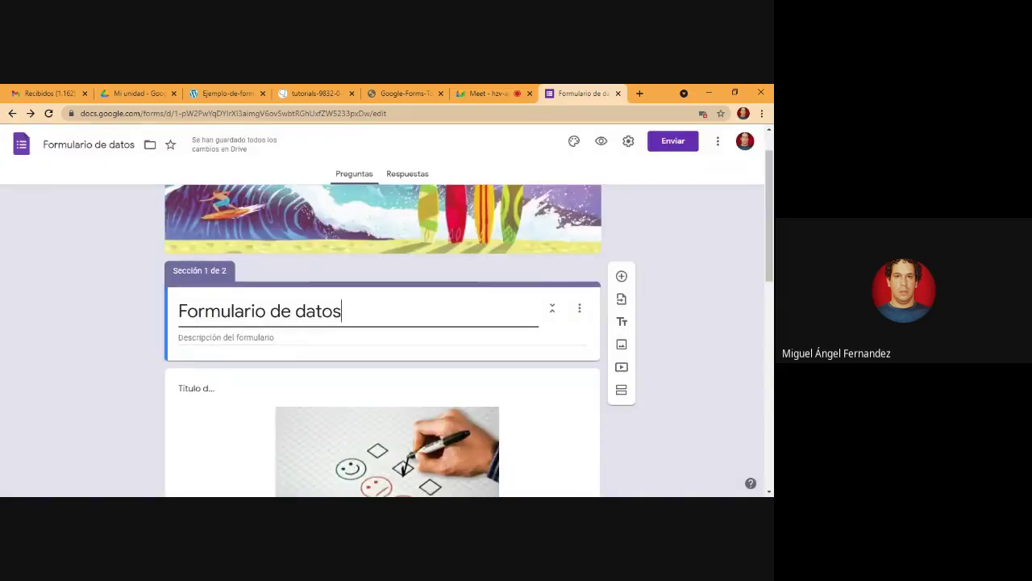
- Look over section 1's heading, image and the Franja de edad question to decide what needs reorganizing
scroll(606, 322, down, 1)
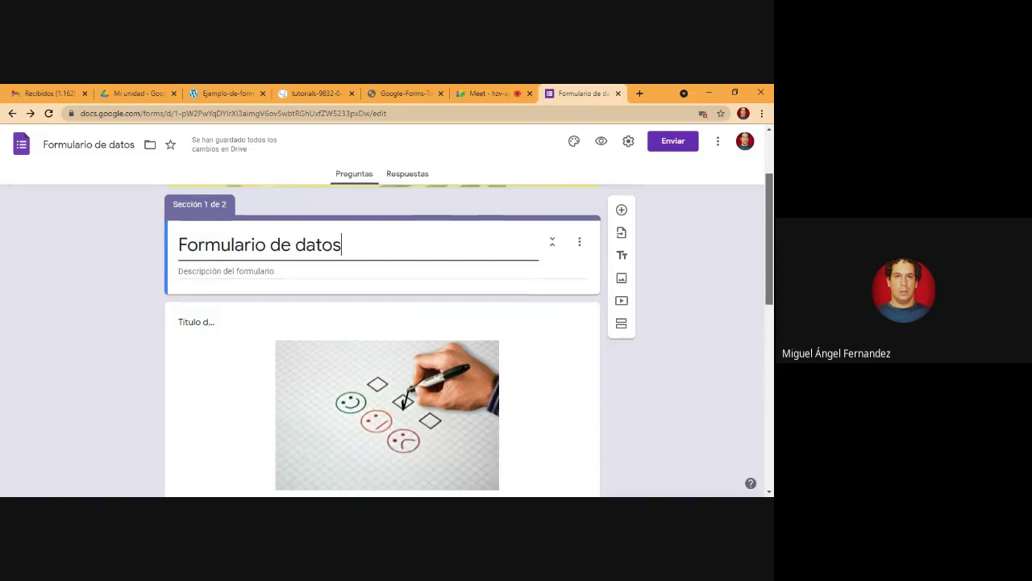
scroll(468, 332, up, 1)
click(258, 381)
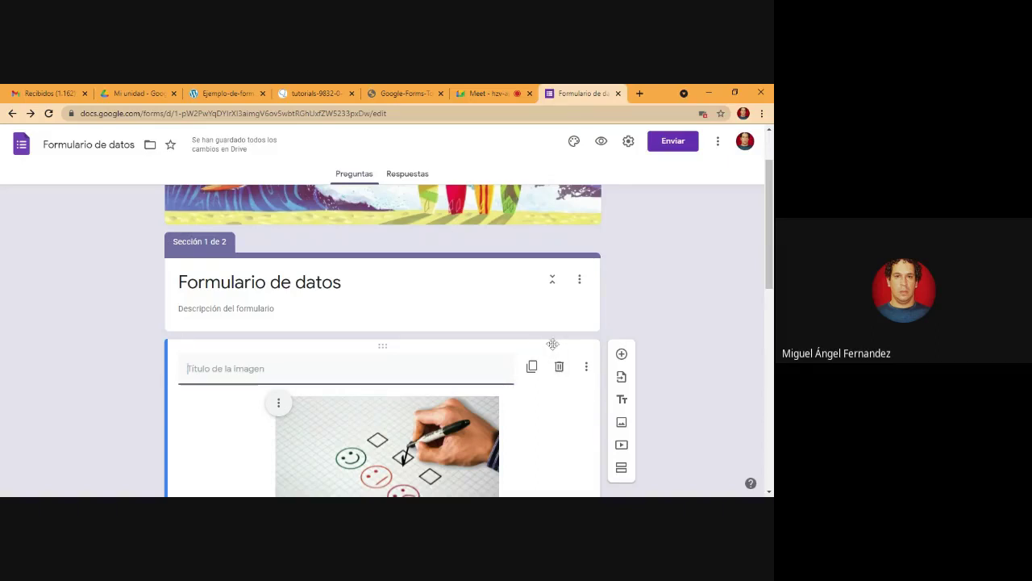
drag(553, 345, 555, 286)
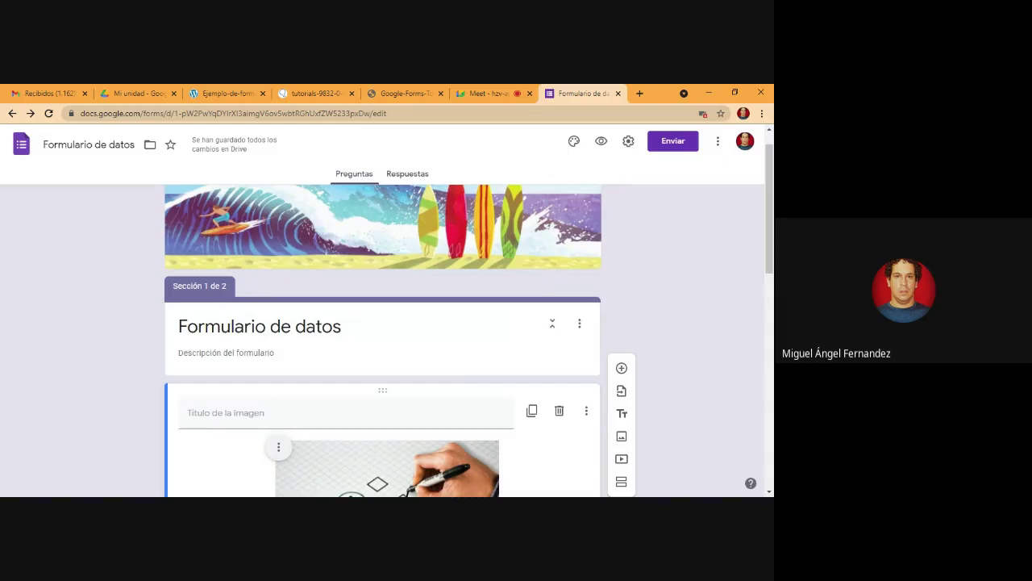
scroll(701, 352, down, 3)
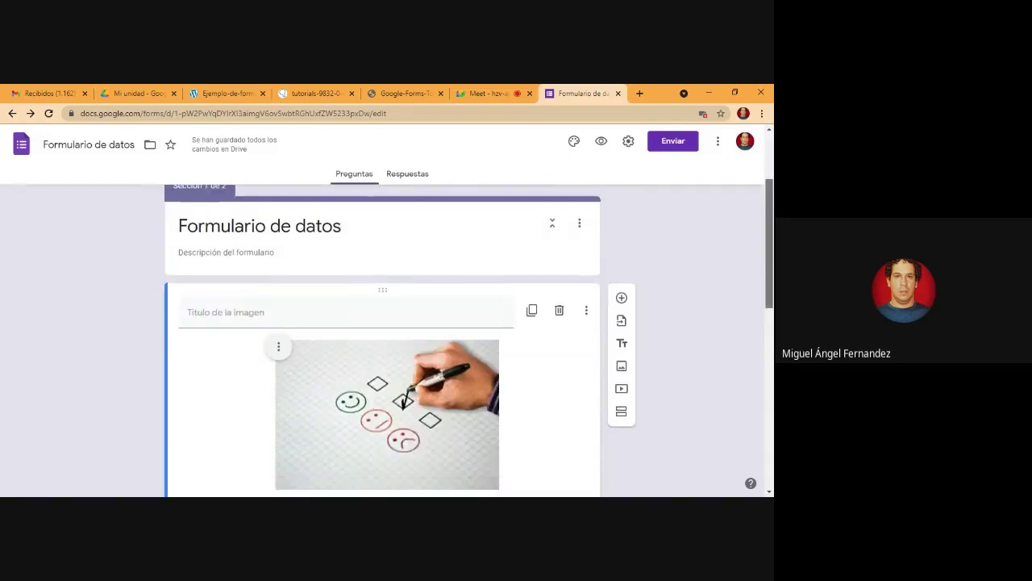
scroll(468, 341, down, 3)
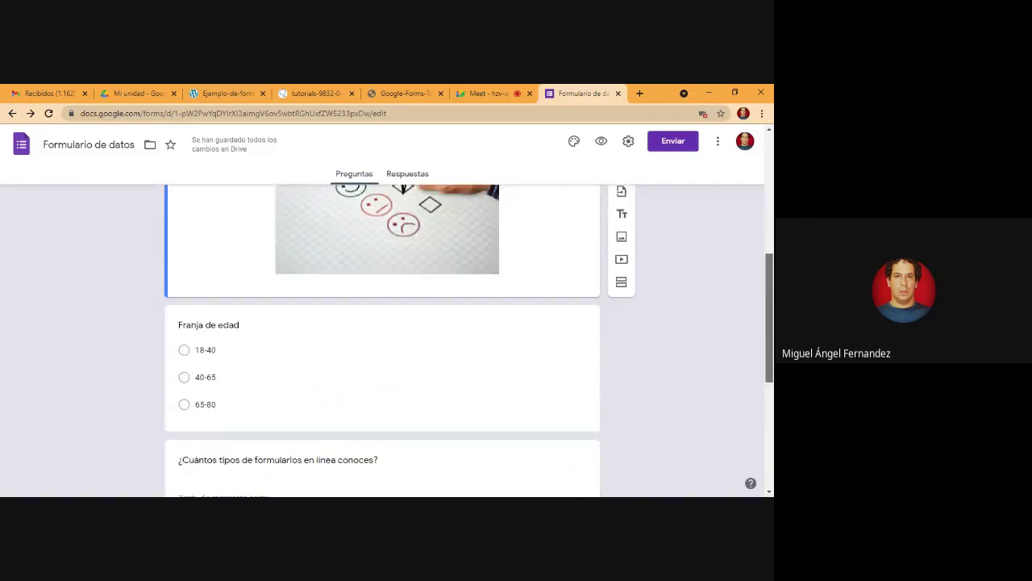
scroll(468, 341, up, 2)
scroll(351, 285, up, 2)
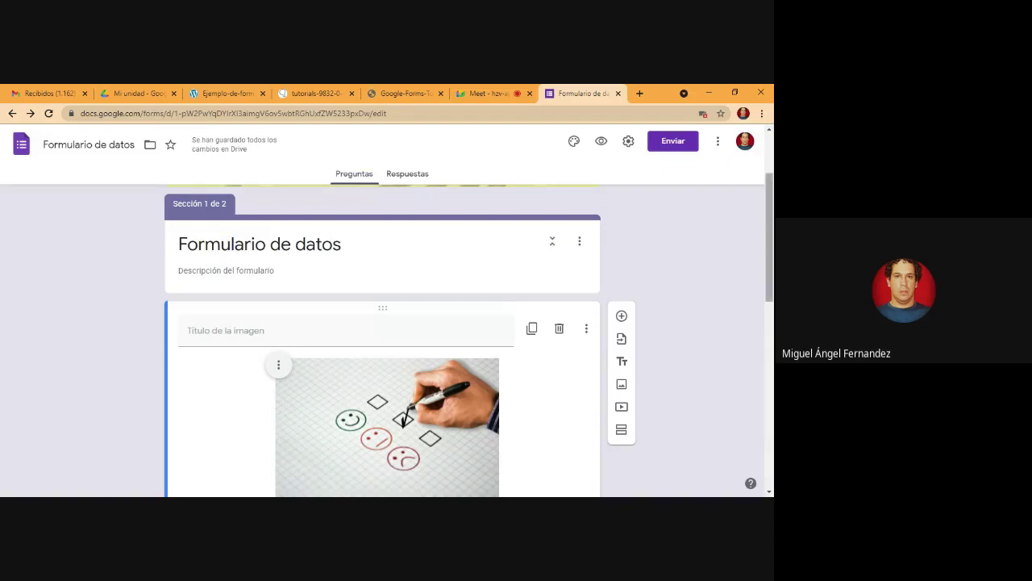
scroll(383, 339, down, 3)
scroll(383, 339, up, 1)
scroll(383, 339, up, 2)
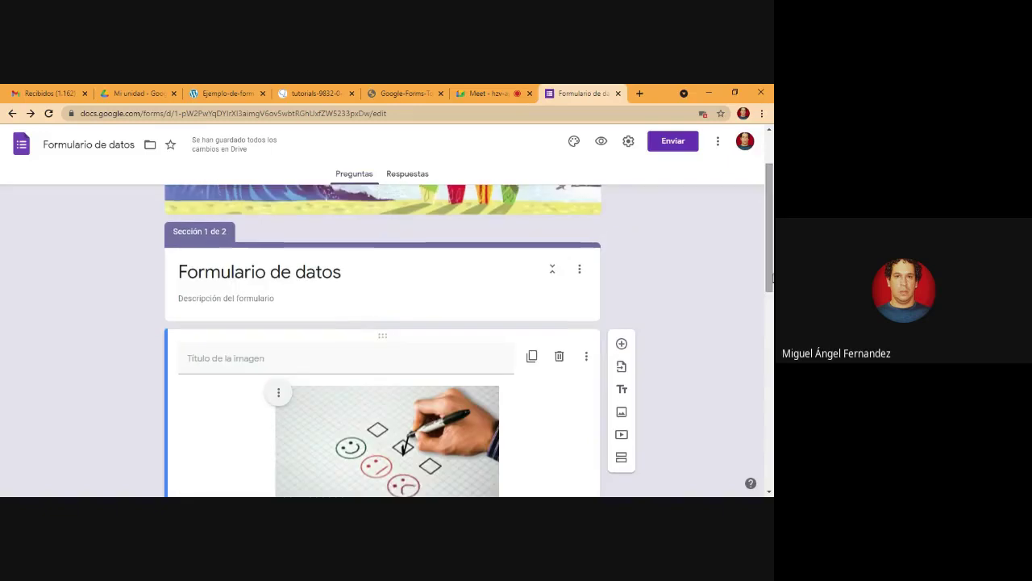
- Change the title of section 1 to "Datos personales"
click(259, 272)
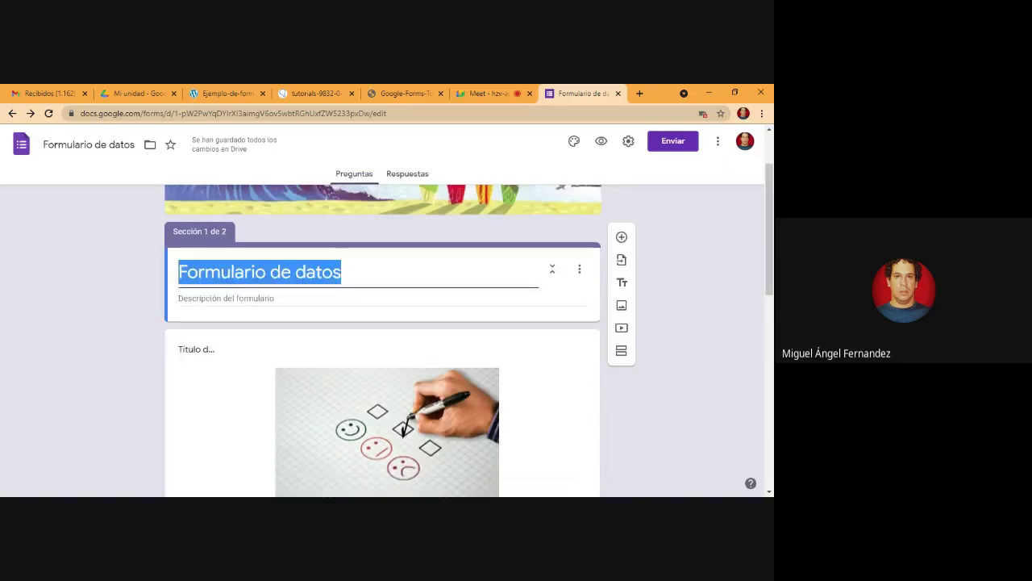
text(Datos perso)
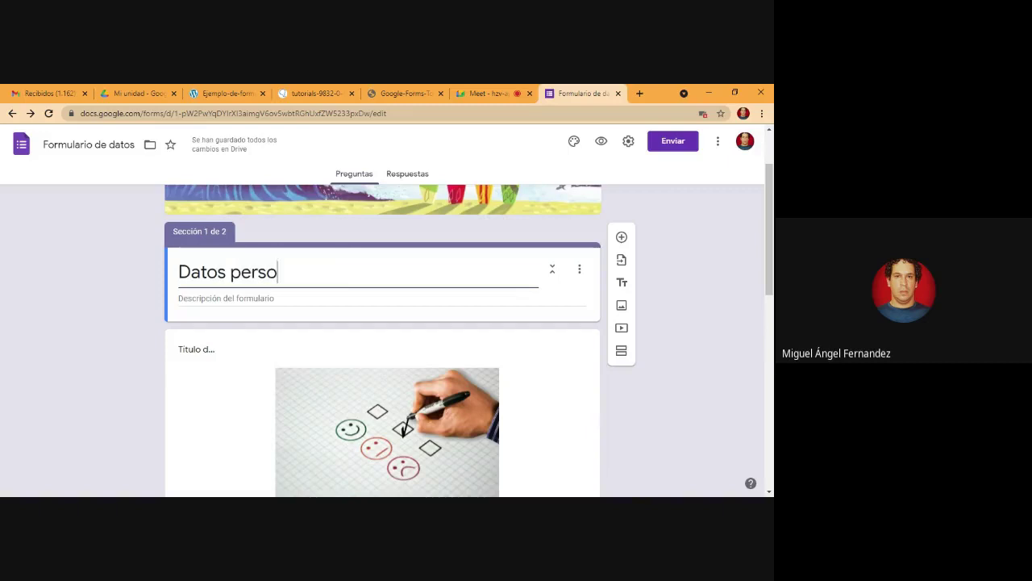
text(nales)
click(229, 297)
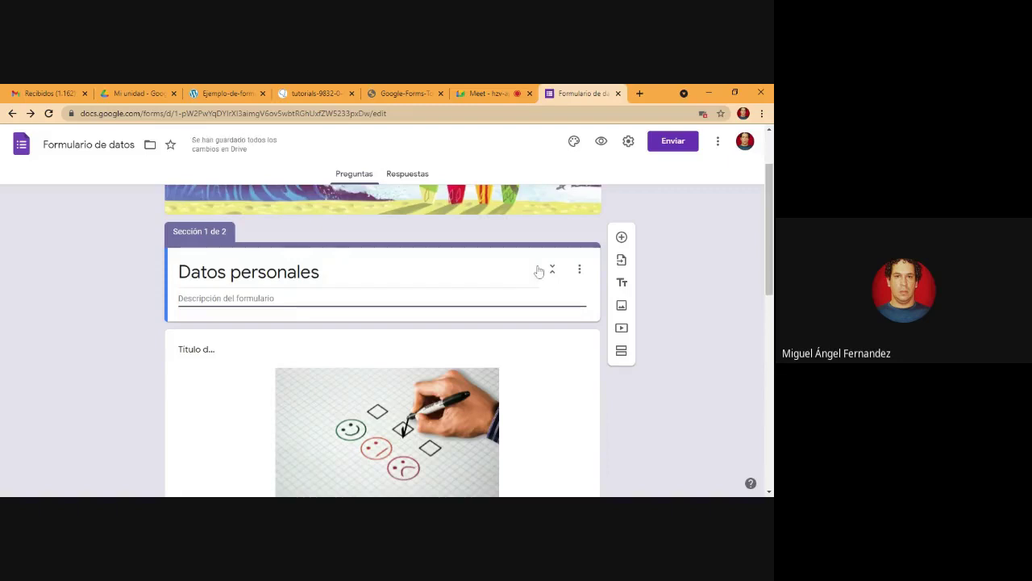
click(710, 371)
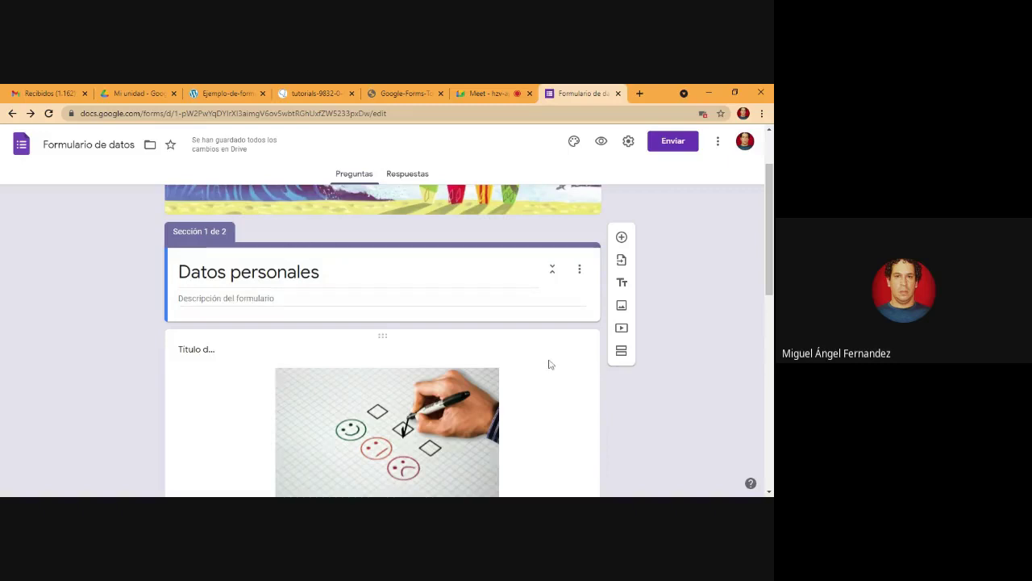
- Delete the survey image below the Datos personales heading
click(551, 363)
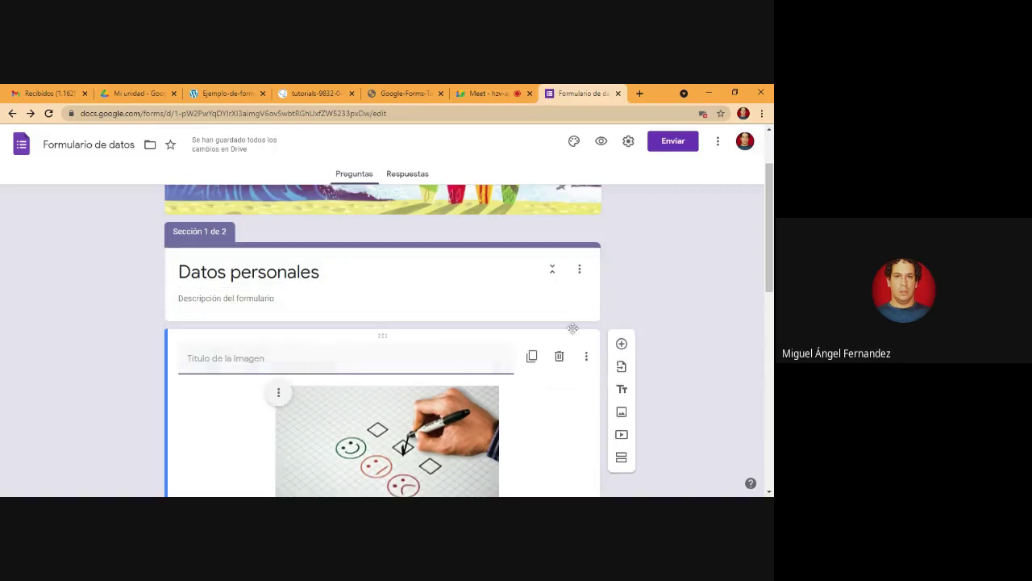
scroll(355, 346, down, 3)
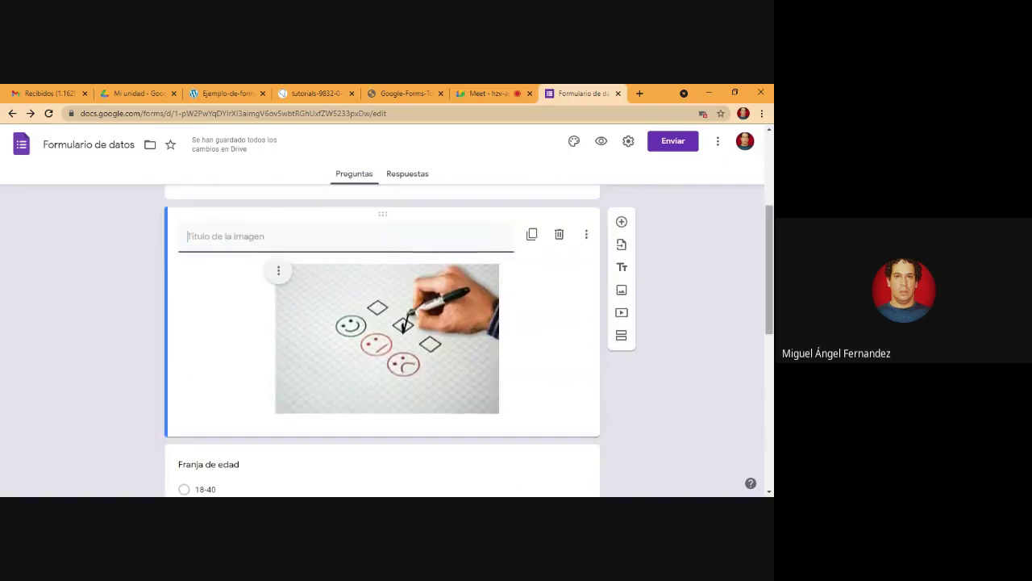
click(559, 236)
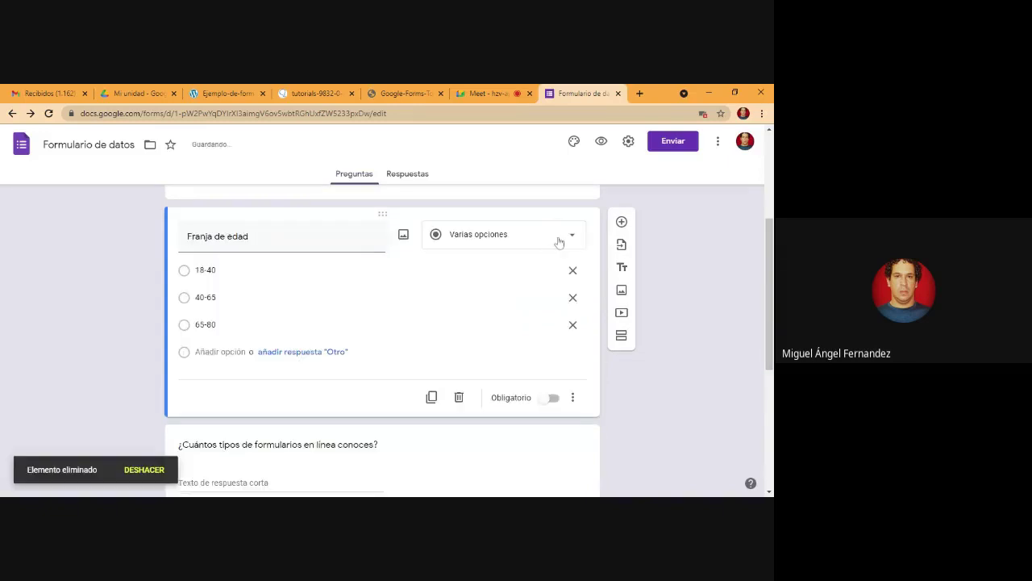
scroll(572, 297, up, 2)
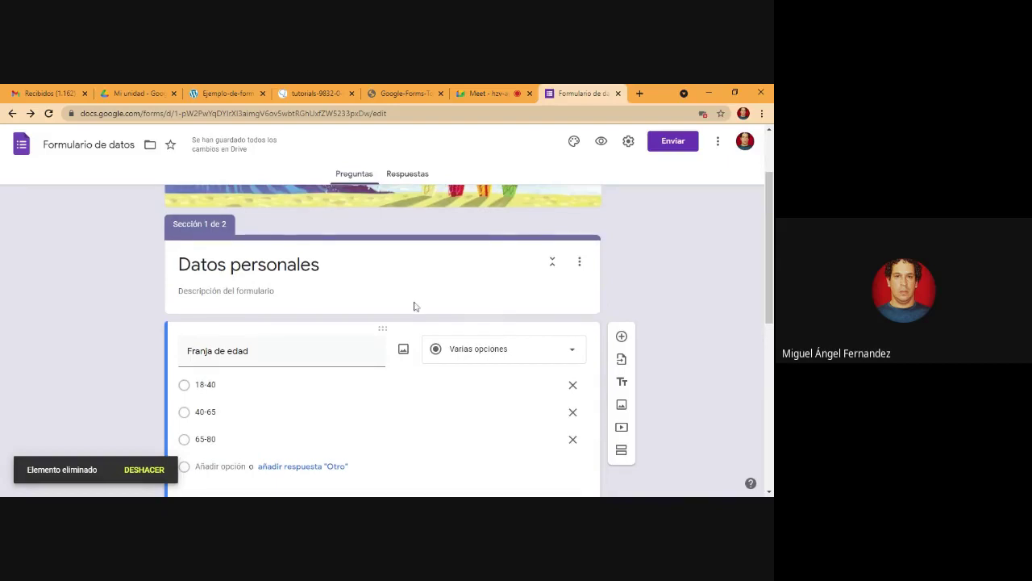
- Add a question directly below the Datos personales heading and set its type to Respuesta corta
click(249, 265)
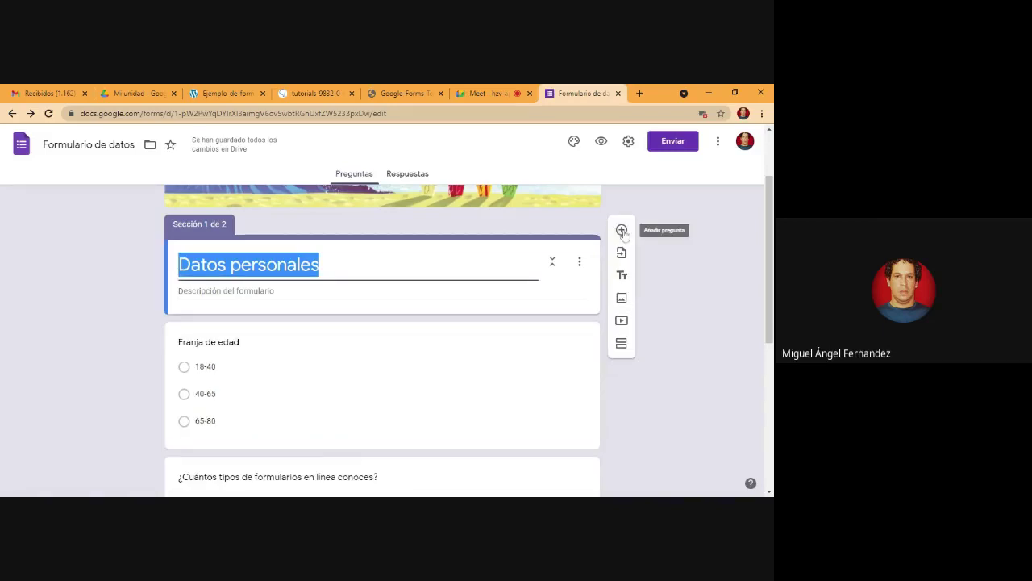
click(620, 231)
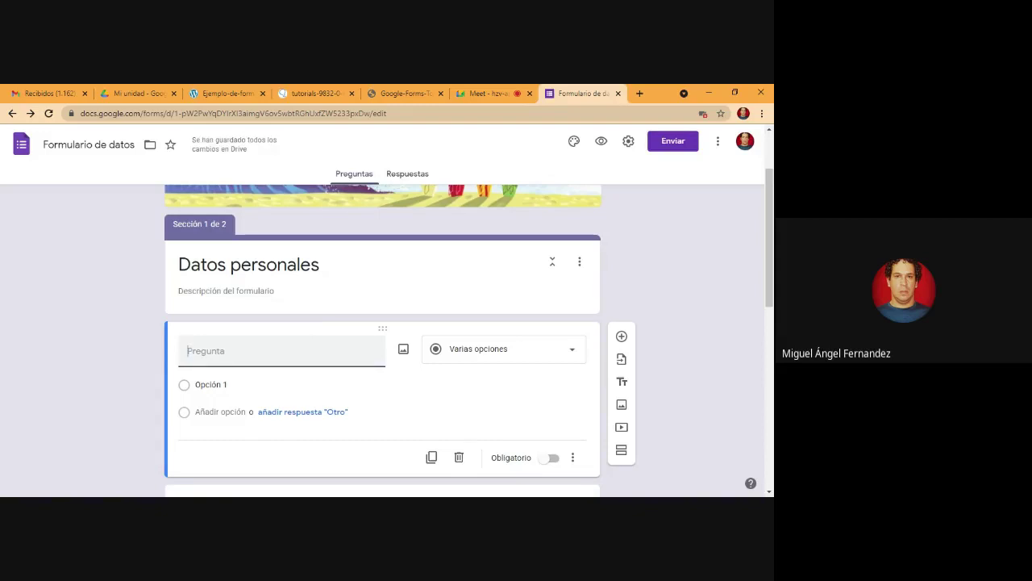
click(537, 357)
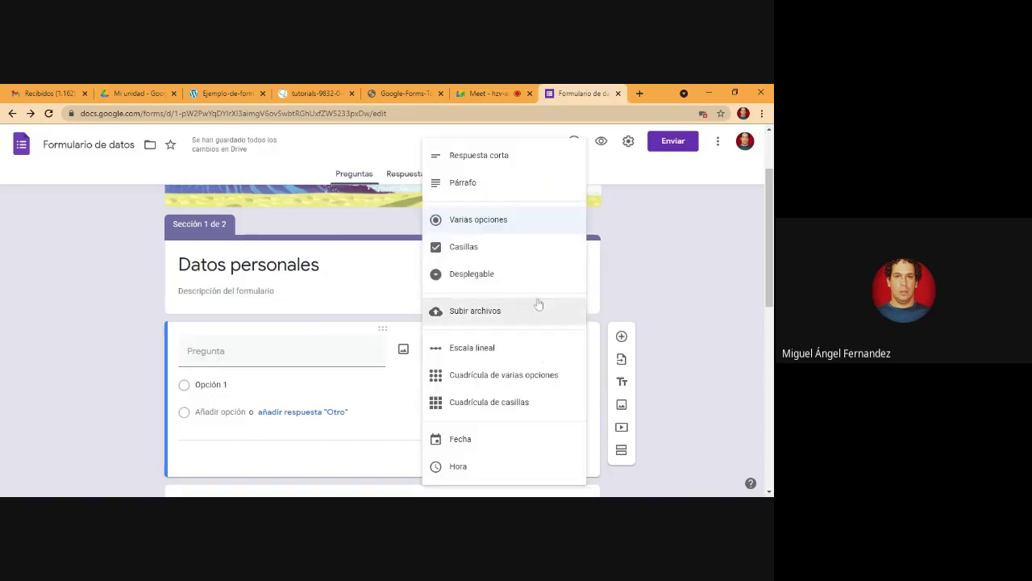
click(508, 157)
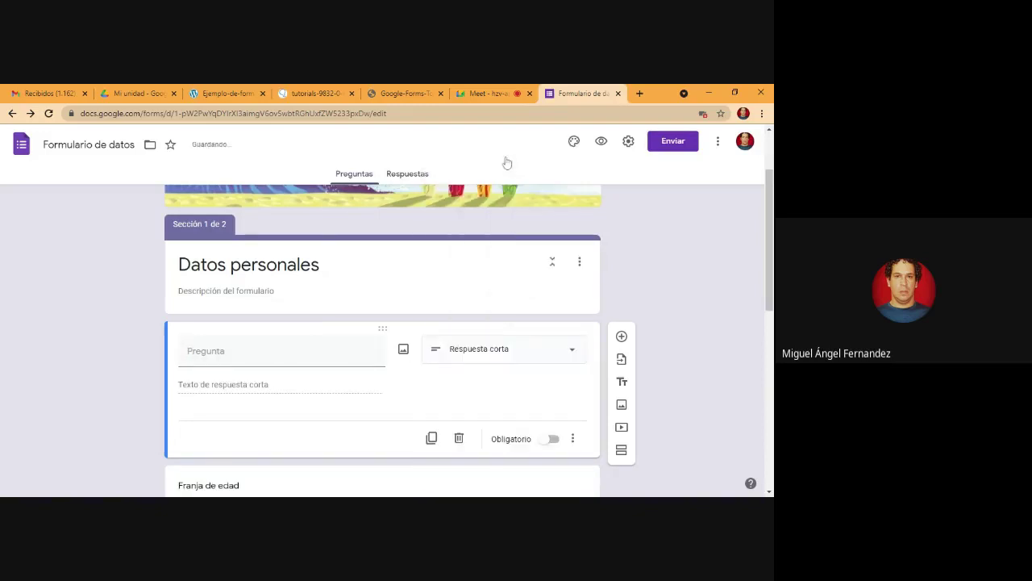
- Title the new short-answer question "Nombres y apellidos"
click(284, 347)
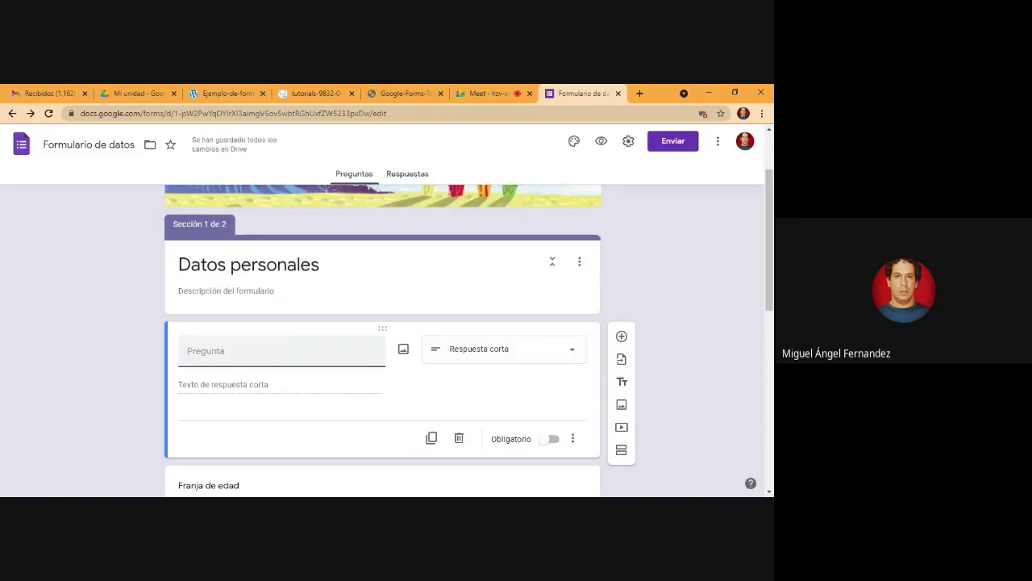
text(Nombr)
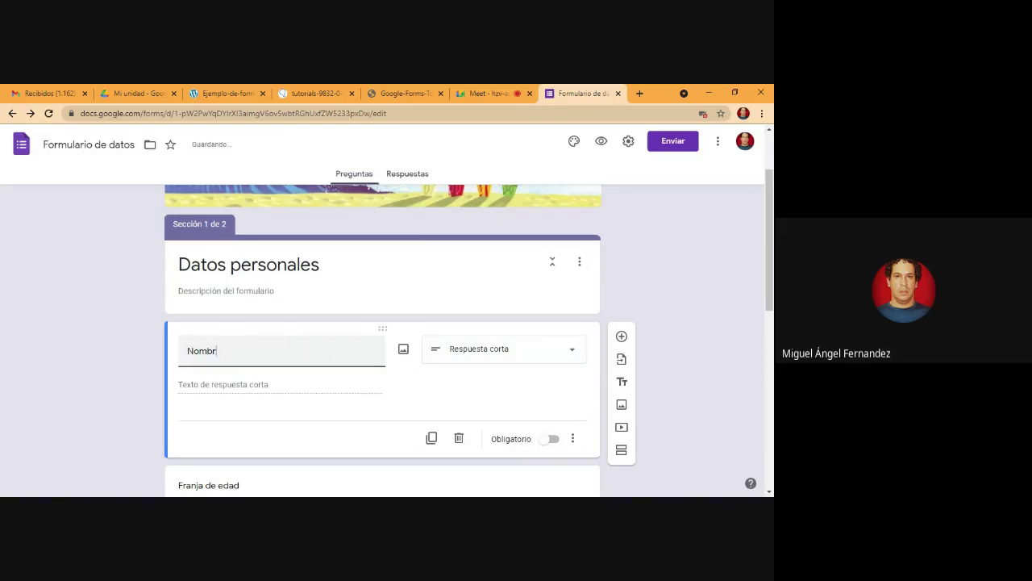
text(e y ap)
key(BackSpace)
key(BackSpace)
key(BackSpace)
key(BackSpace)
key(BackSpace)
text(s )
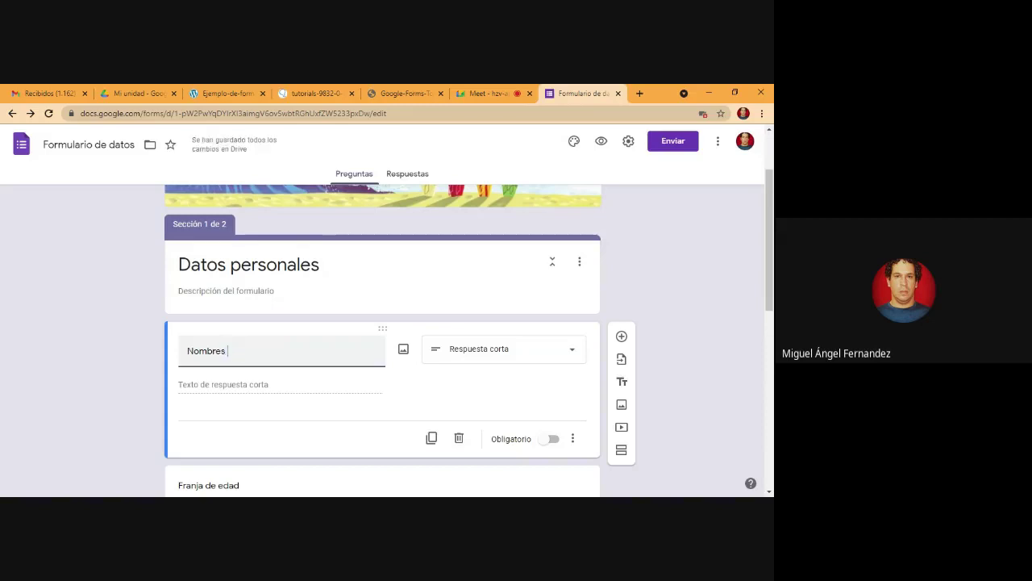
text(y apellidos)
- Add a question titled "Número de CI" below Nombres y apellidos and keep it as Respuesta corta
click(622, 337)
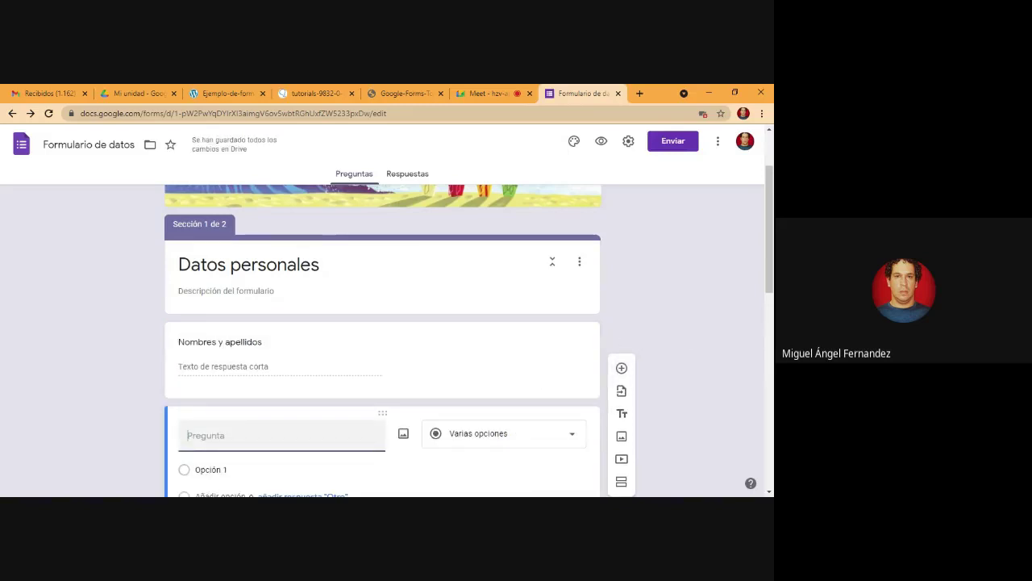
text(Num)
key(BackSpace)
key(BackSpace)
key(BackSpace)
text(N)
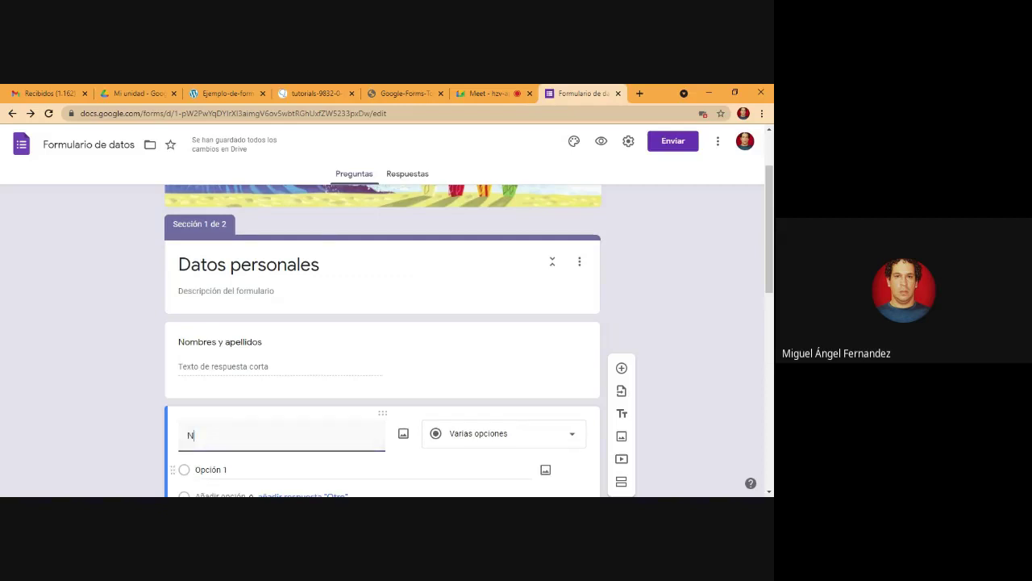
text(úmero de CI)
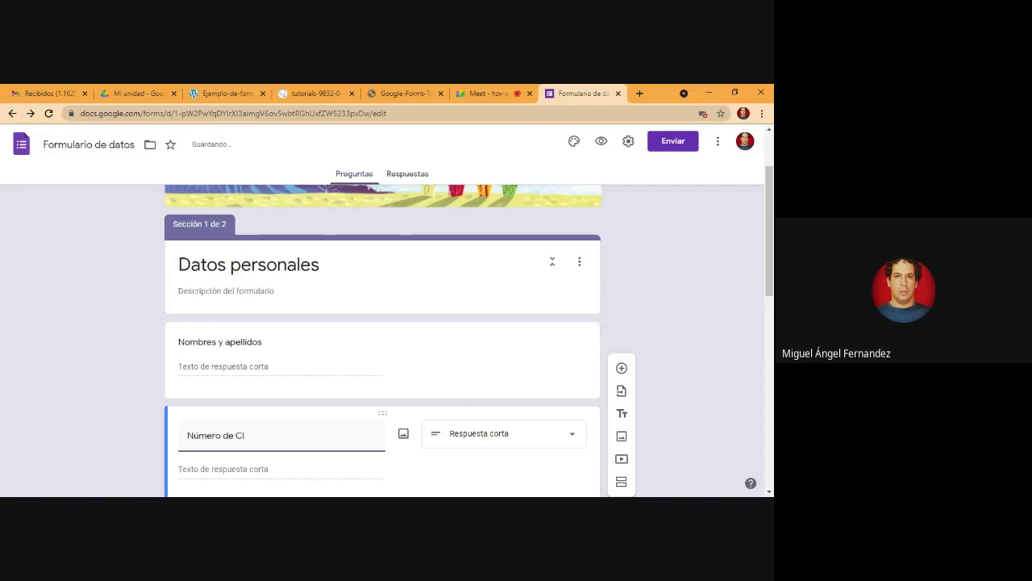
click(540, 435)
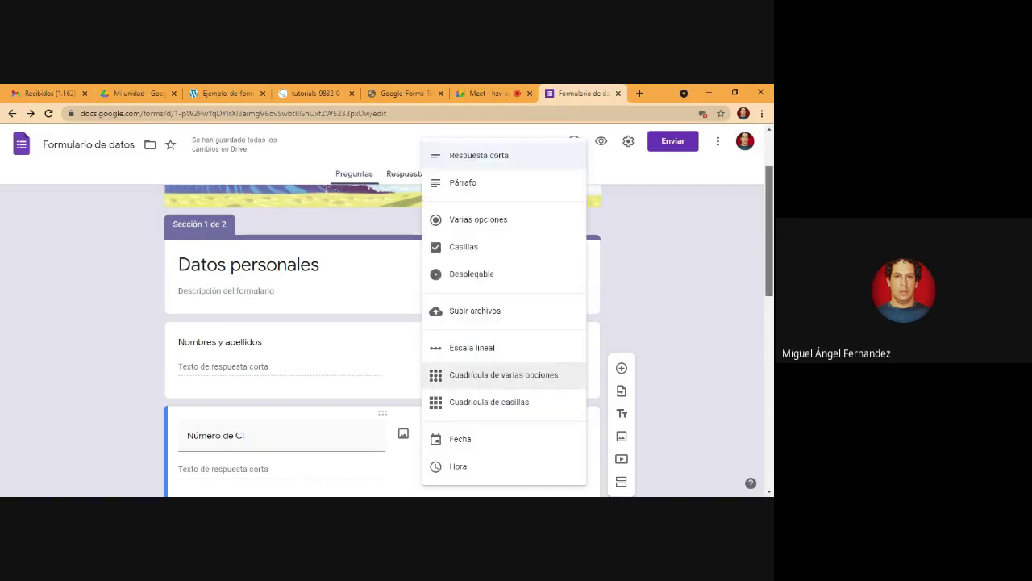
drag(770, 231, 771, 267)
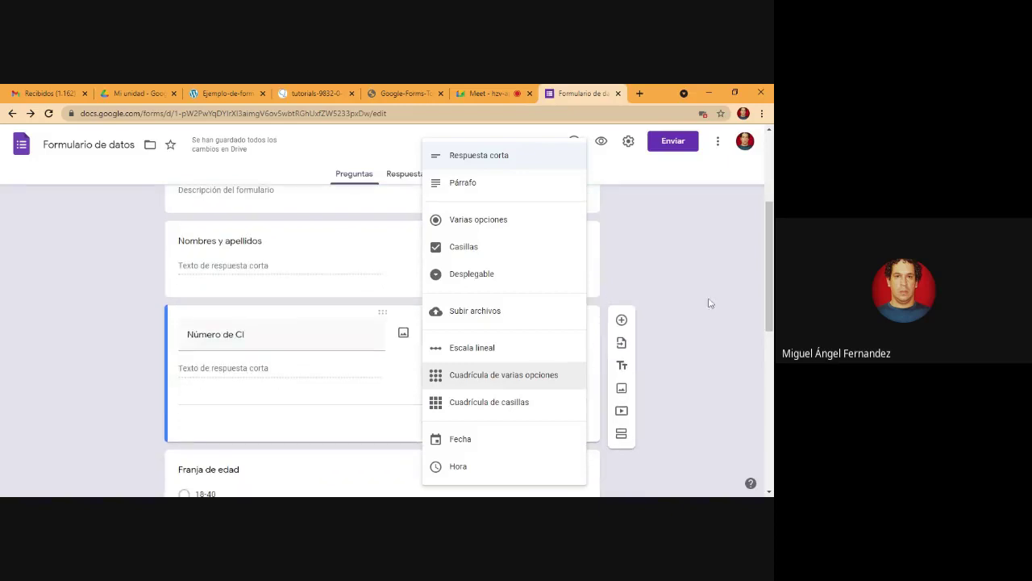
click(302, 372)
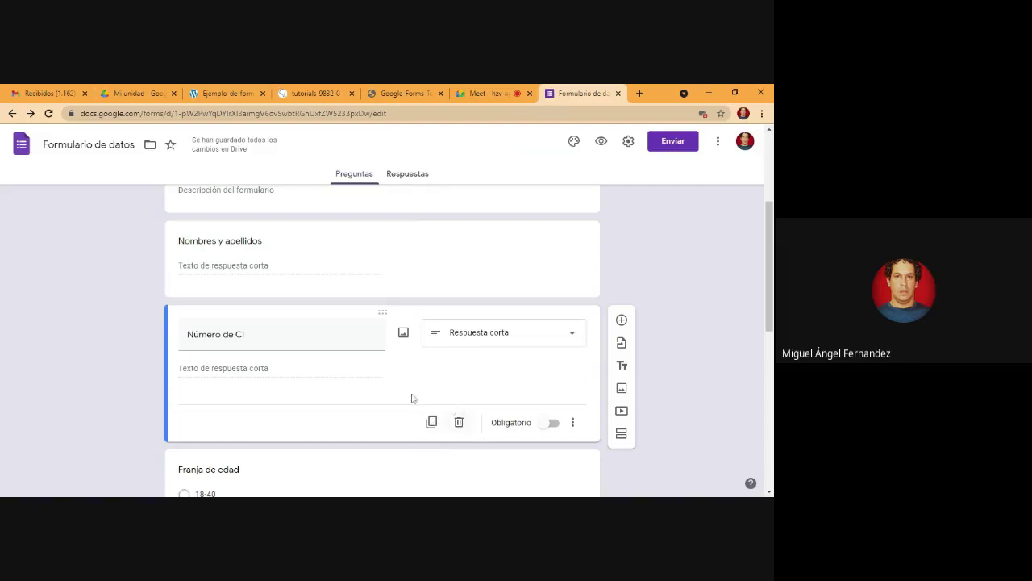
- Make the Nombres y apellidos and Número de CI questions required
triple_click(216, 334)
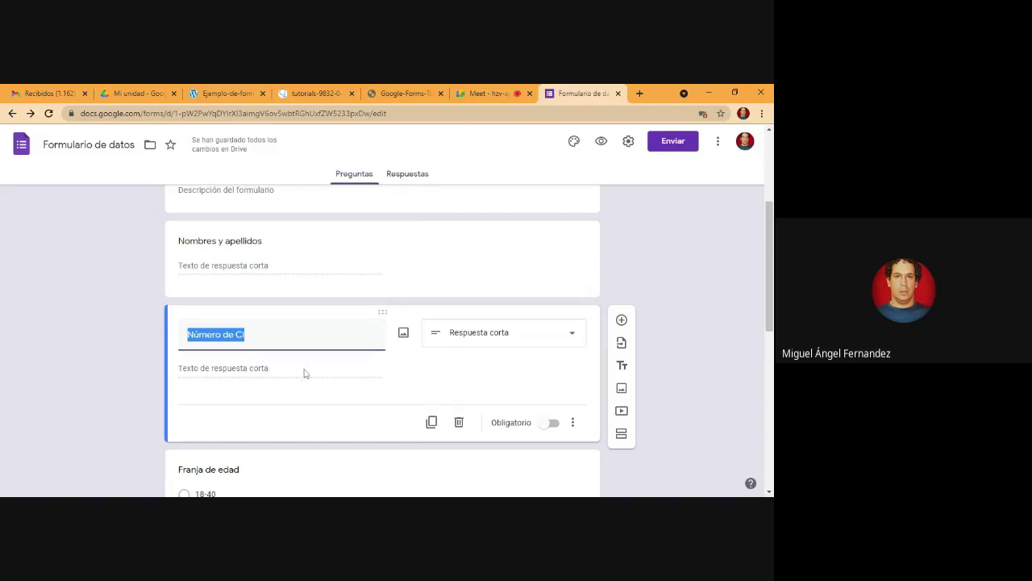
click(288, 260)
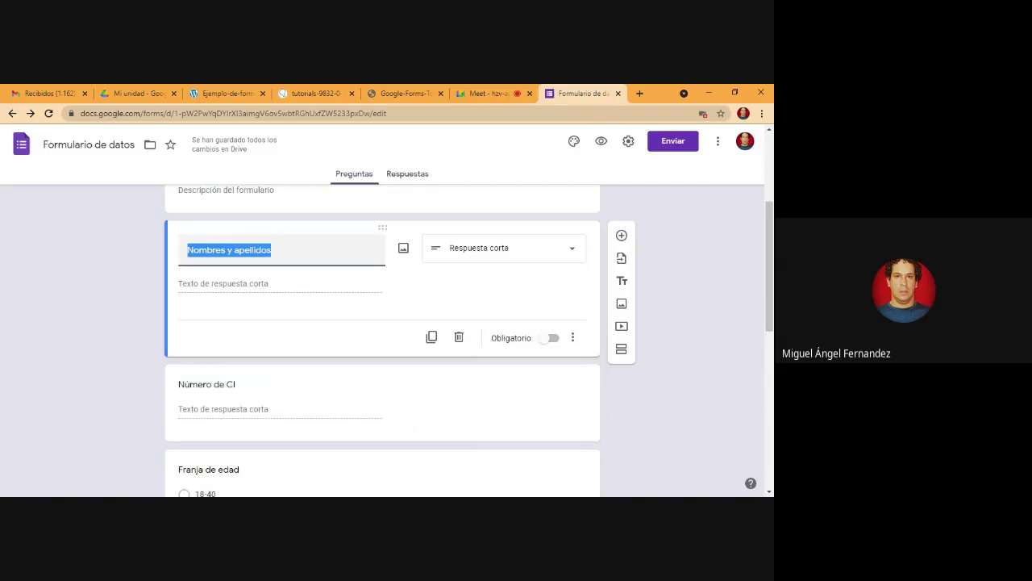
click(555, 339)
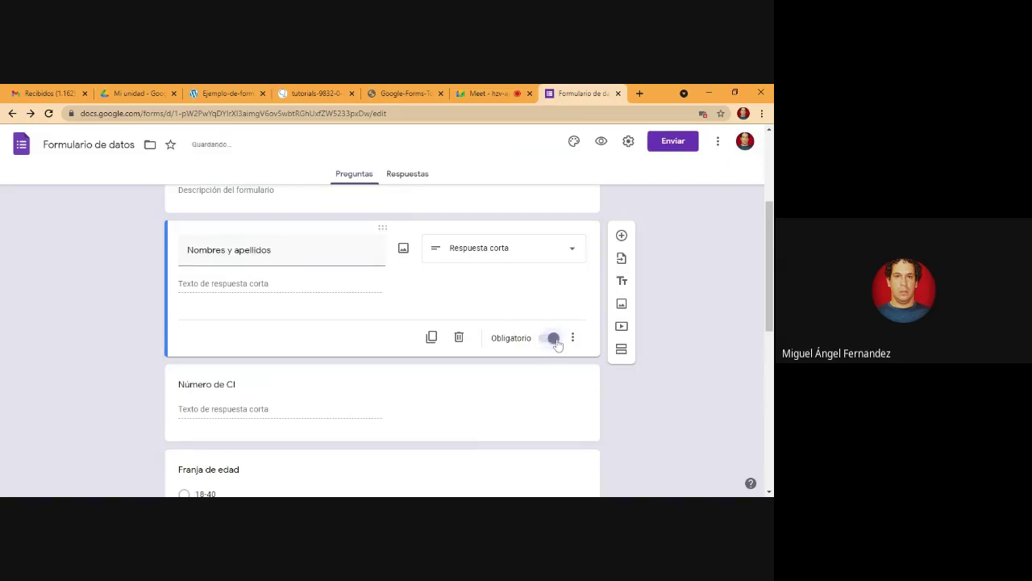
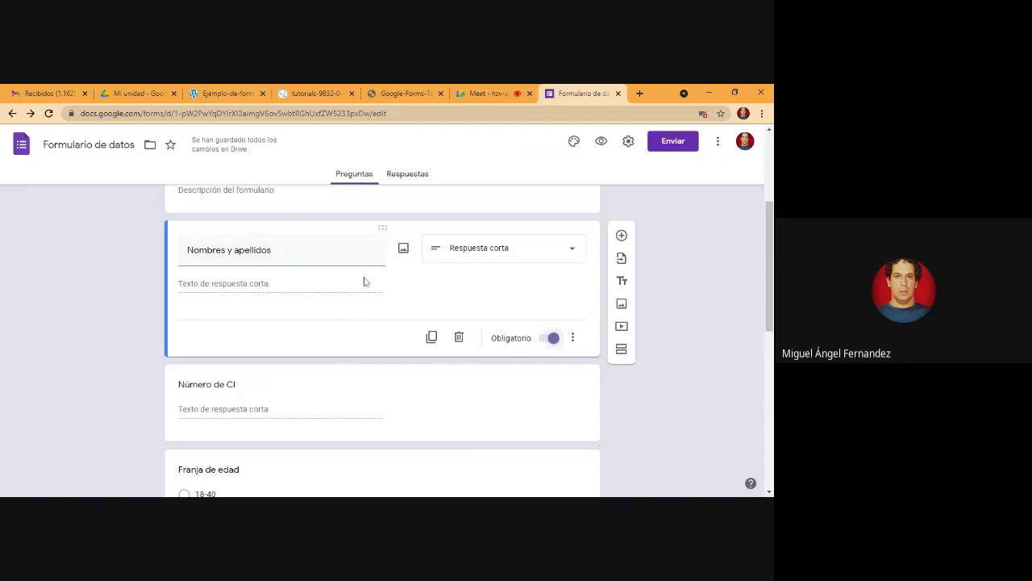
click(311, 407)
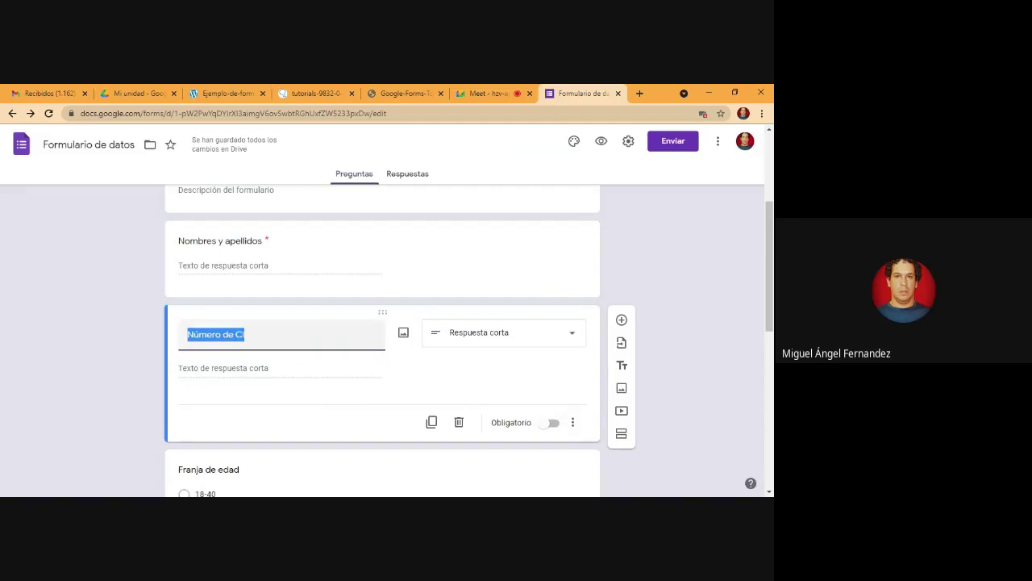
click(554, 424)
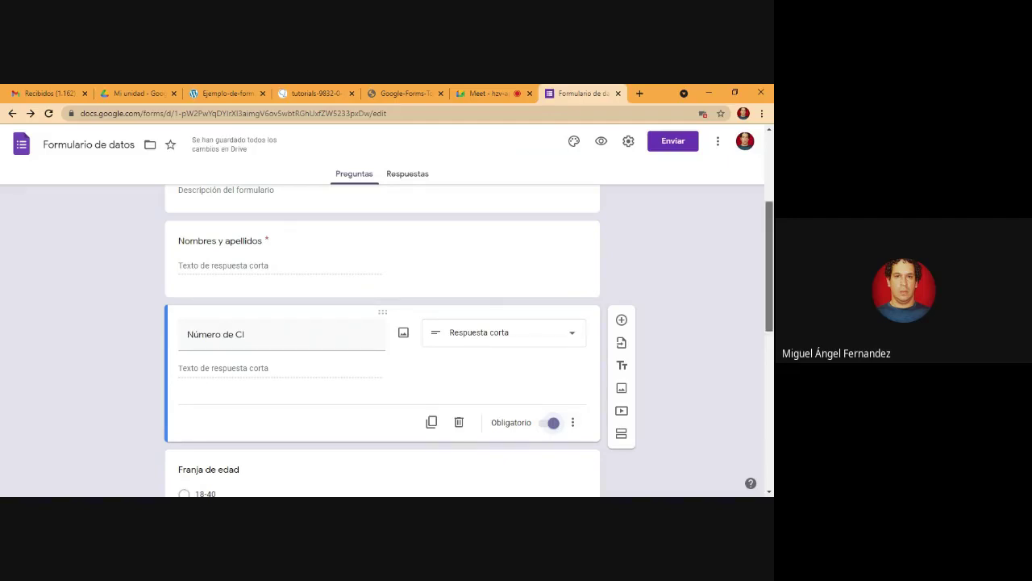
scroll(383, 339, down, 2)
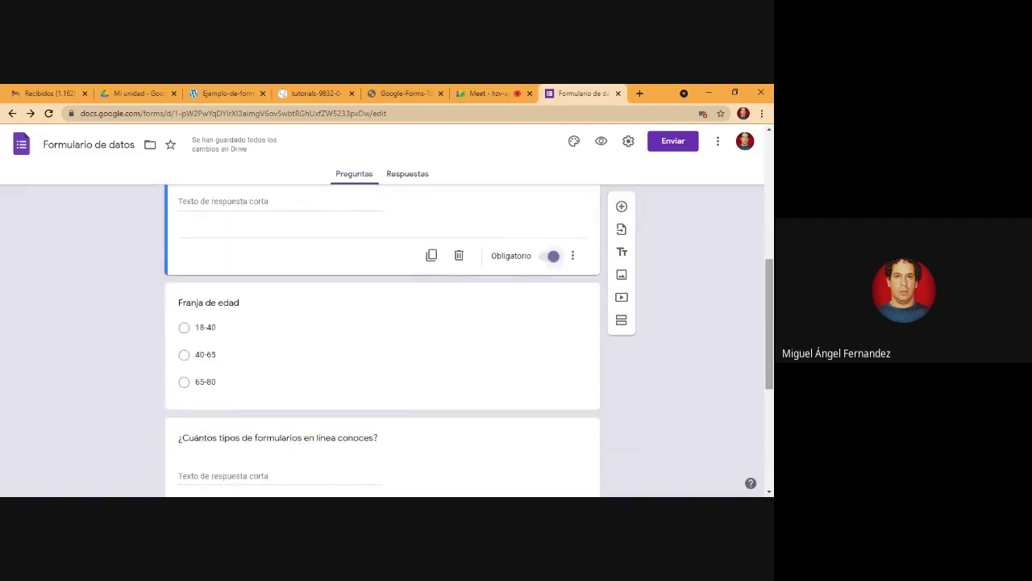
- Add a blank question below Franja de edad and leave its type as Varias opciones
click(205, 354)
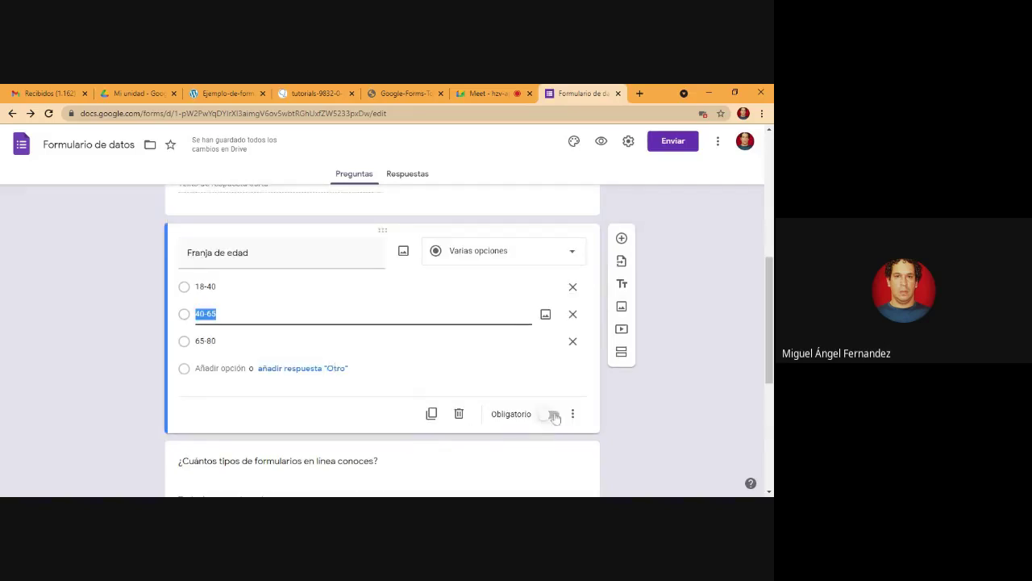
scroll(555, 417, up, 4)
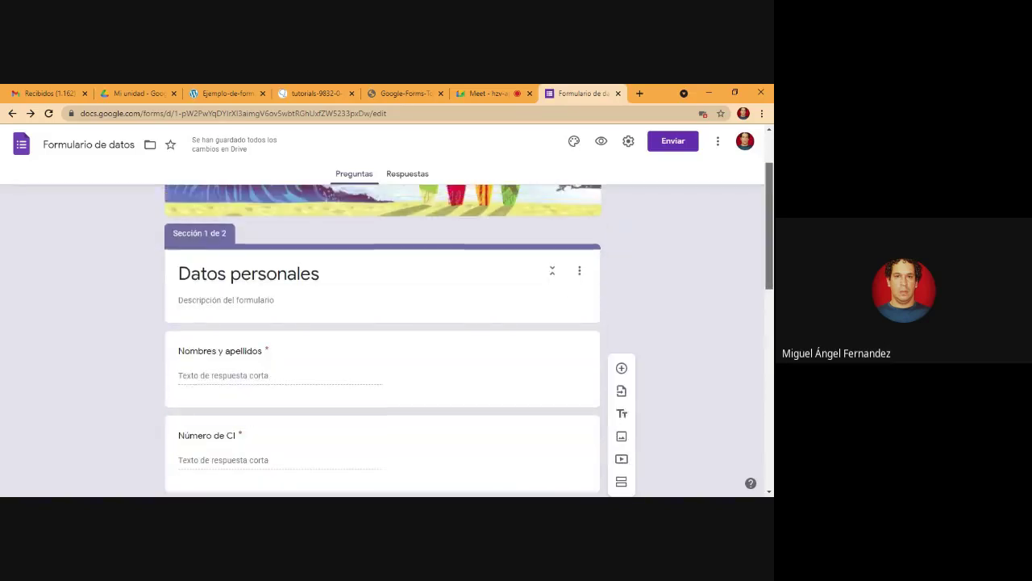
scroll(383, 339, up, 1)
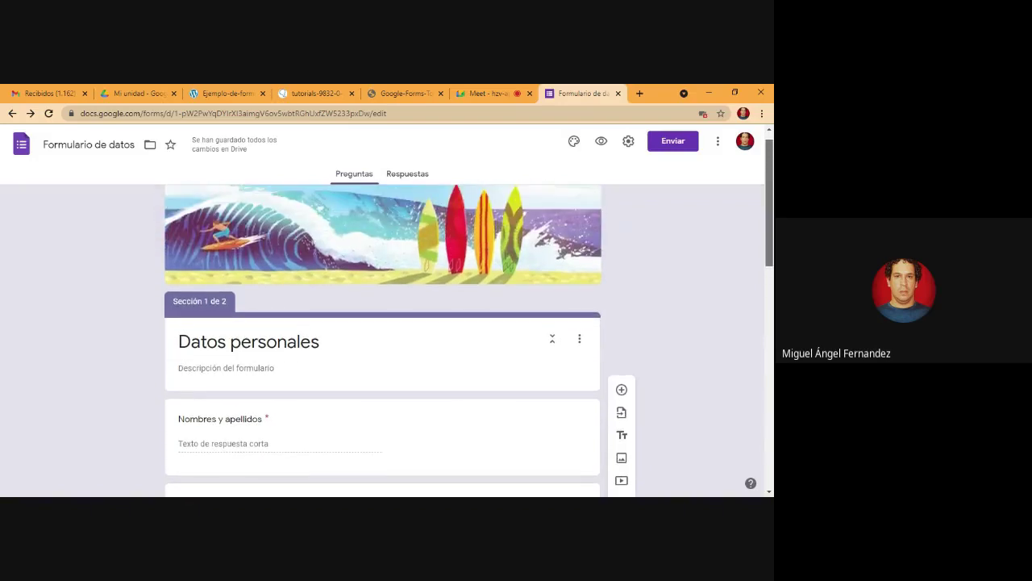
scroll(383, 339, up, 1)
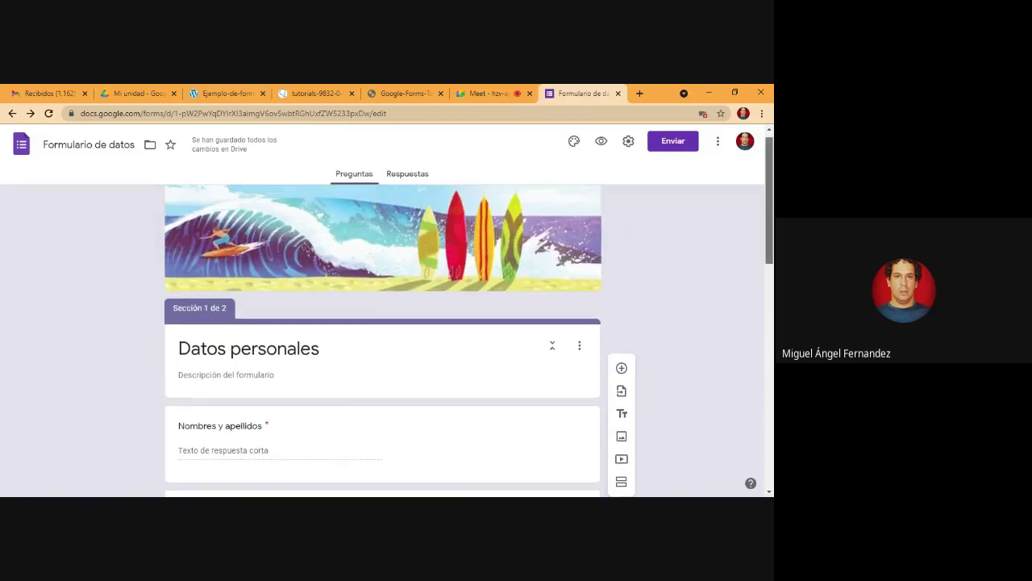
scroll(760, 258, down, 2)
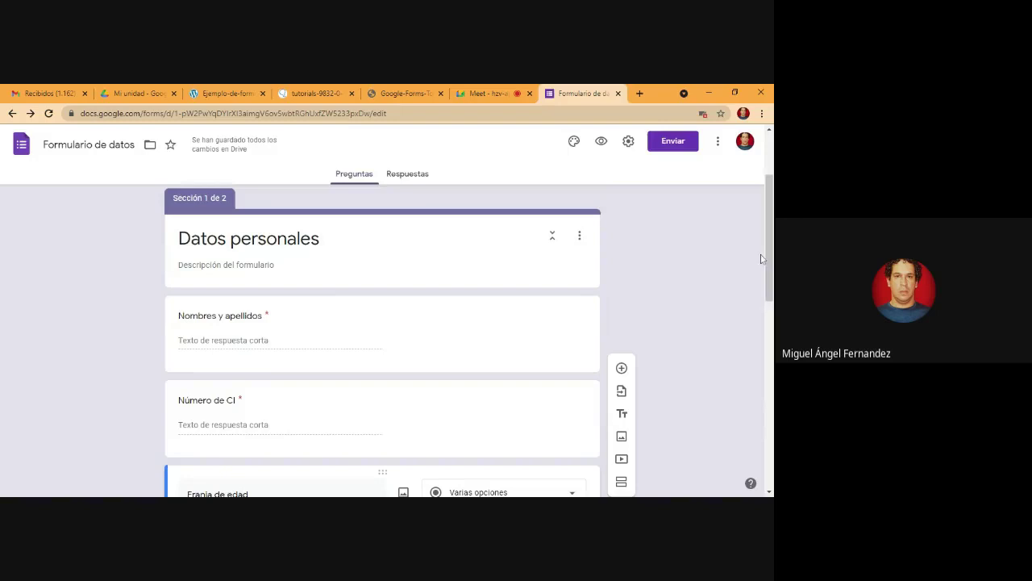
click(623, 369)
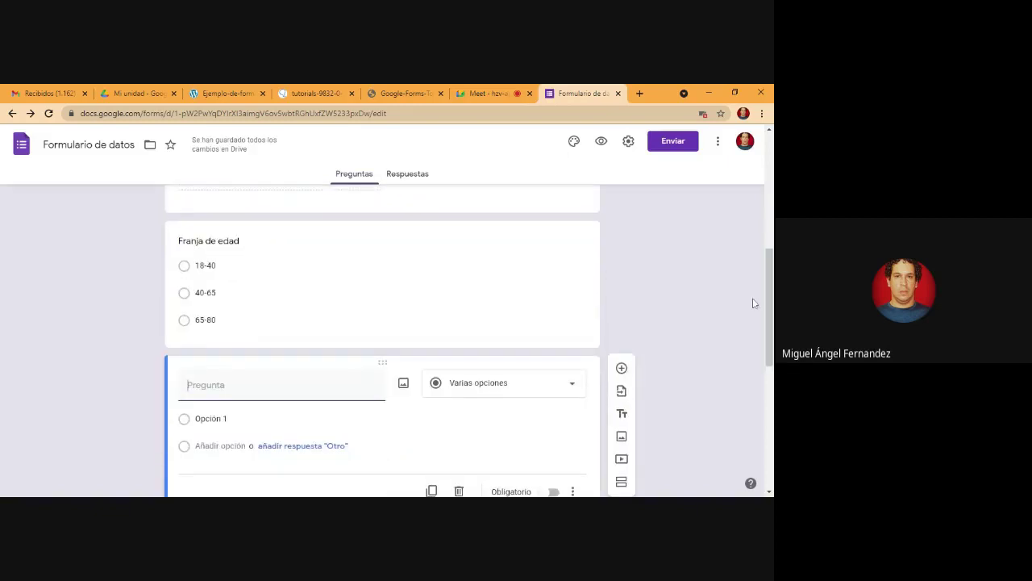
click(561, 388)
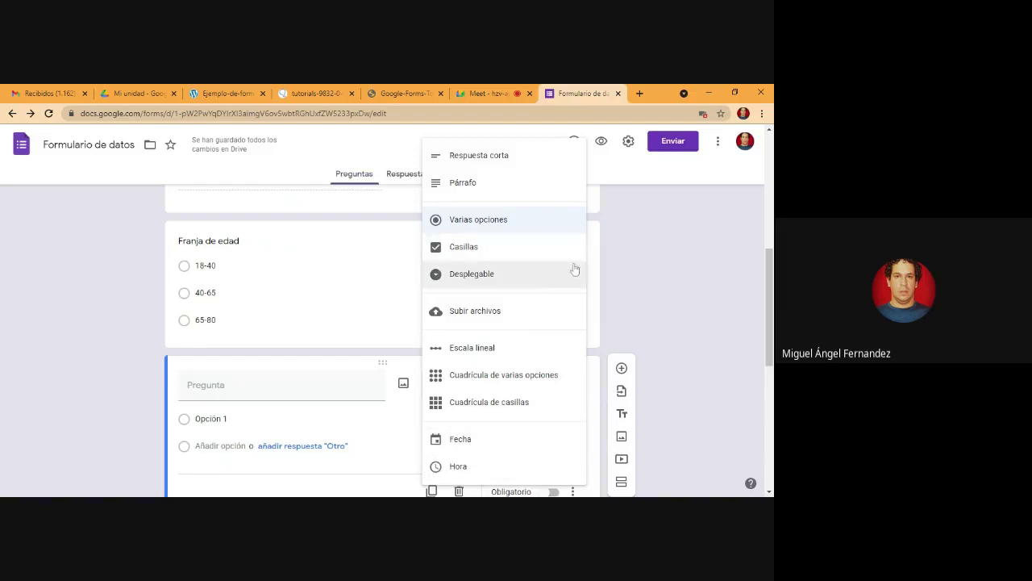
click(609, 288)
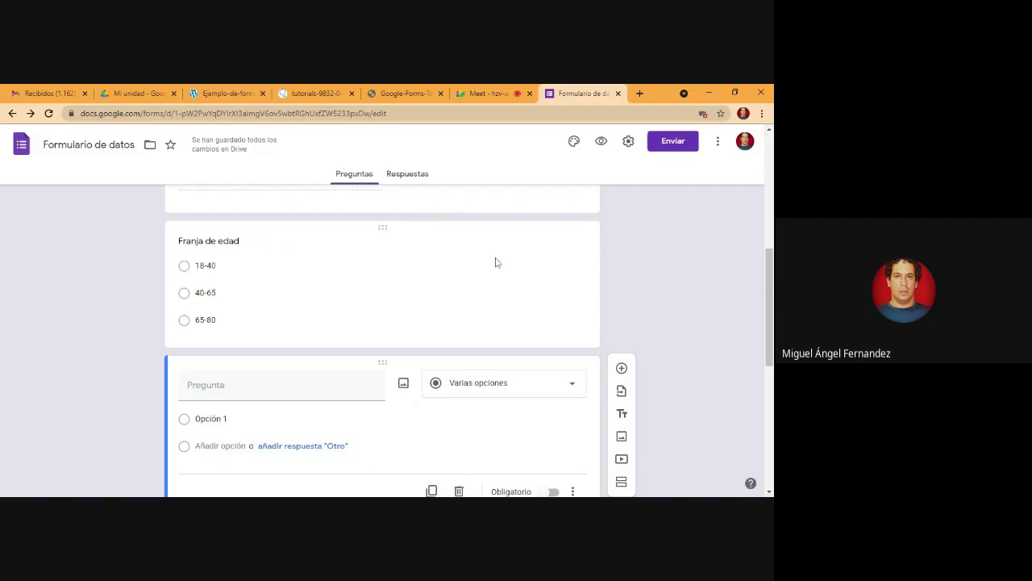
- Convert the form into a quiz with gradable questions in the form settings and save the change
drag(769, 306, 768, 193)
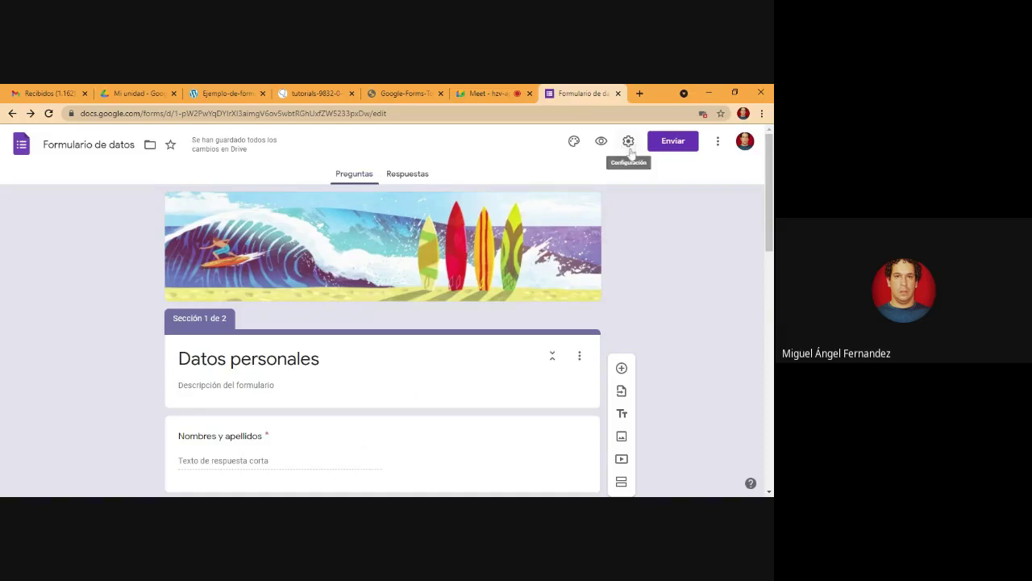
click(630, 150)
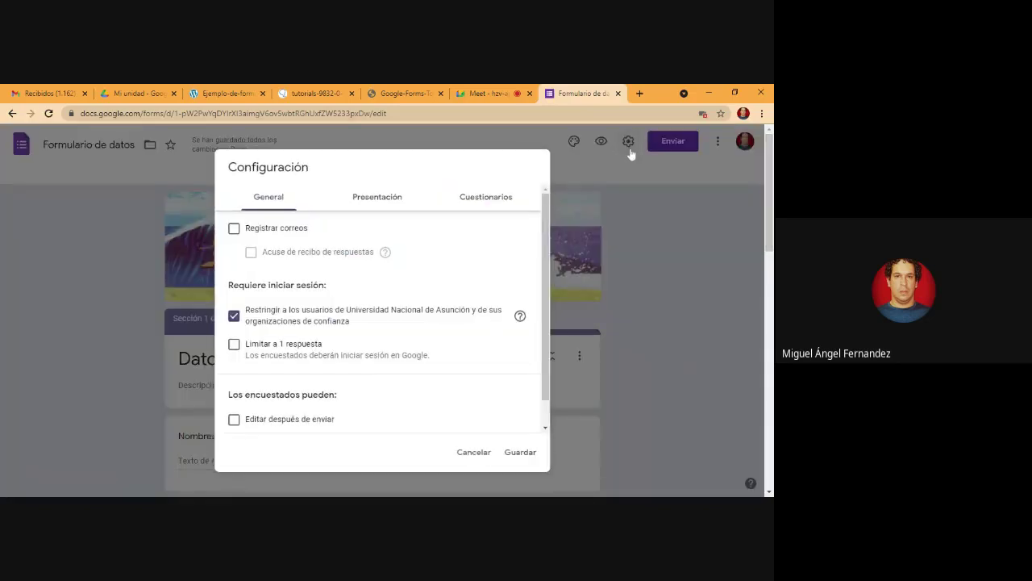
click(498, 200)
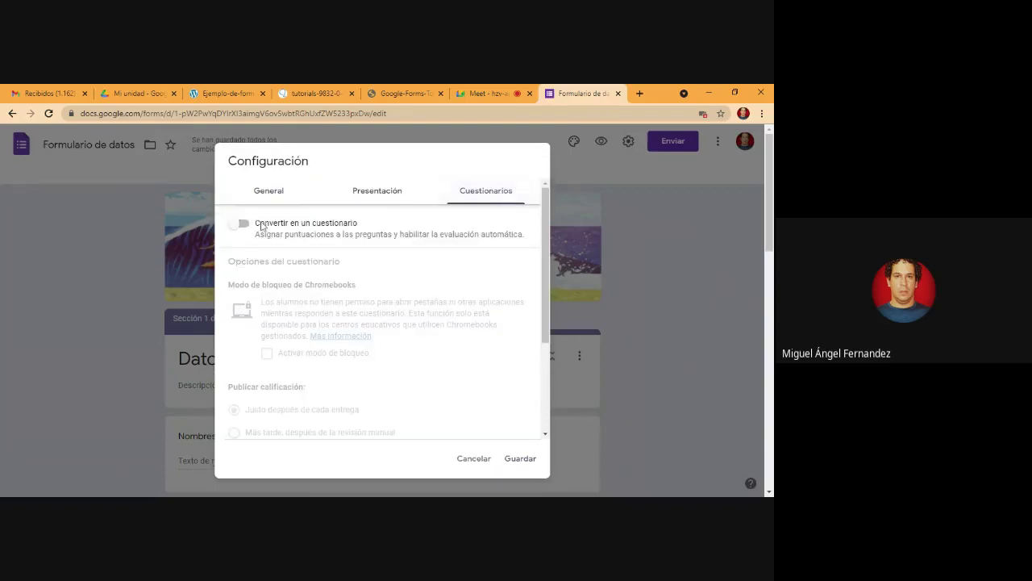
click(243, 225)
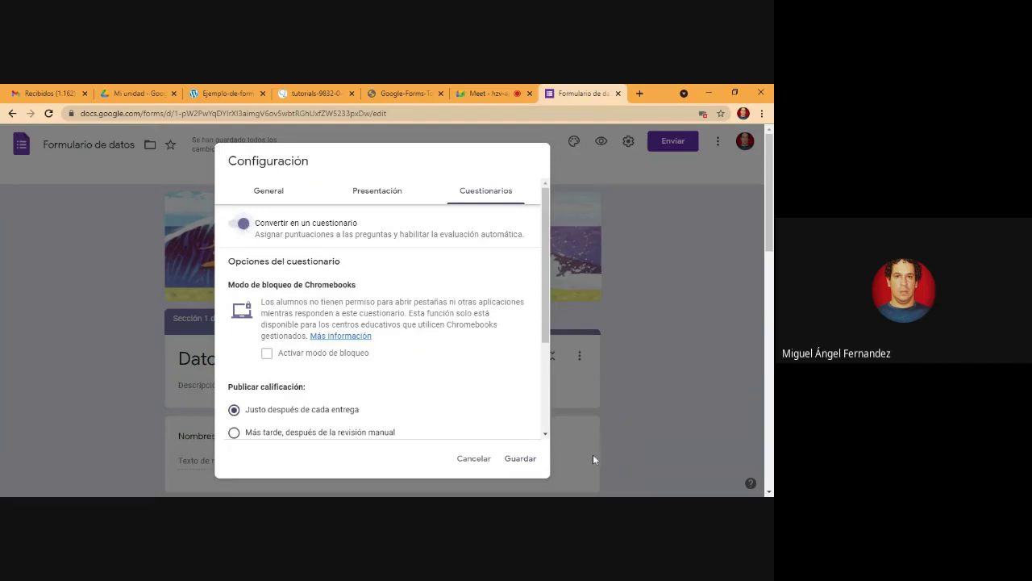
click(531, 462)
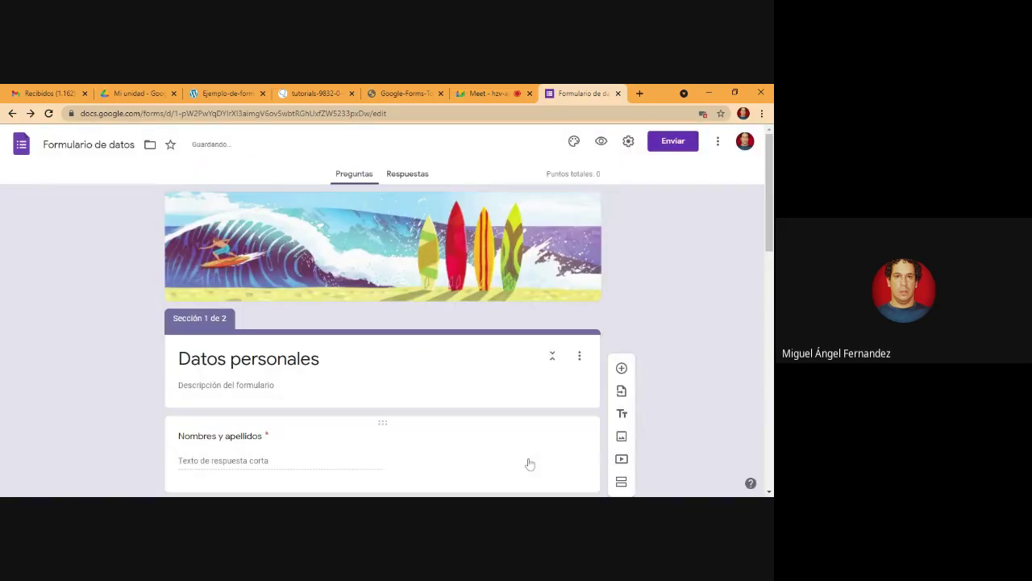
- Examine the answer key and points options of the Franja de edad and Nombres y apellidos questions
scroll(529, 464, down, 5)
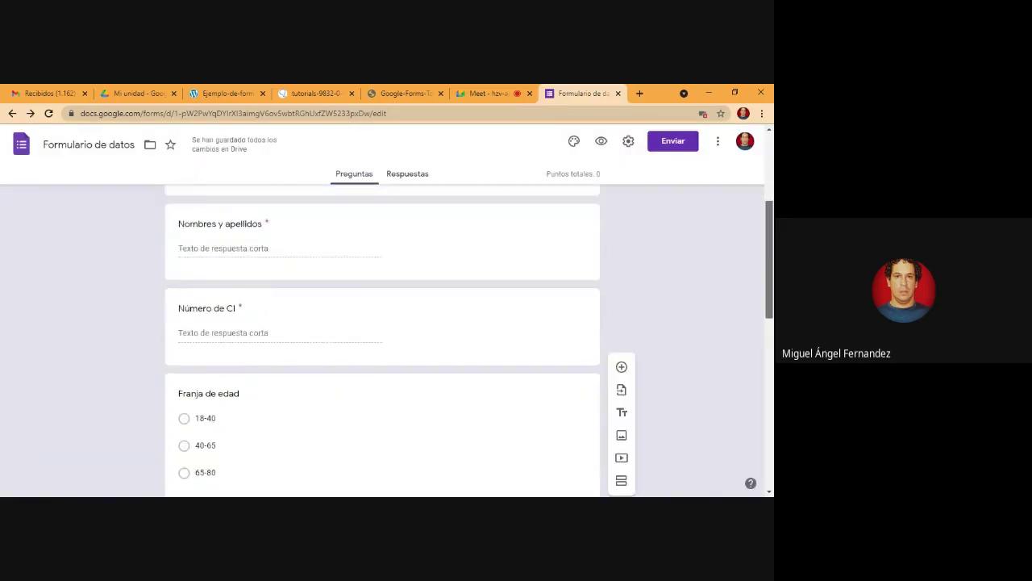
click(295, 396)
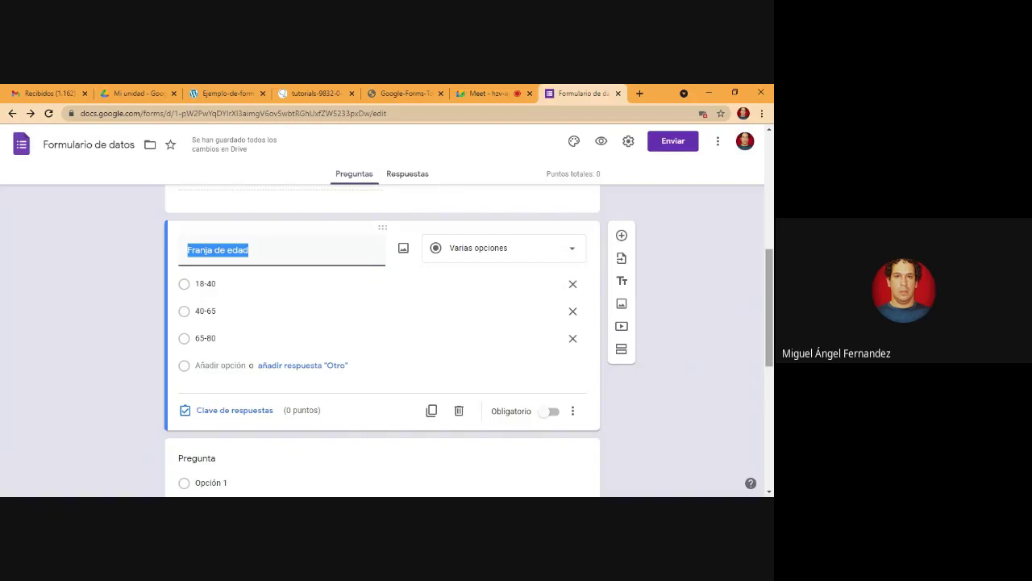
scroll(383, 339, up, 3)
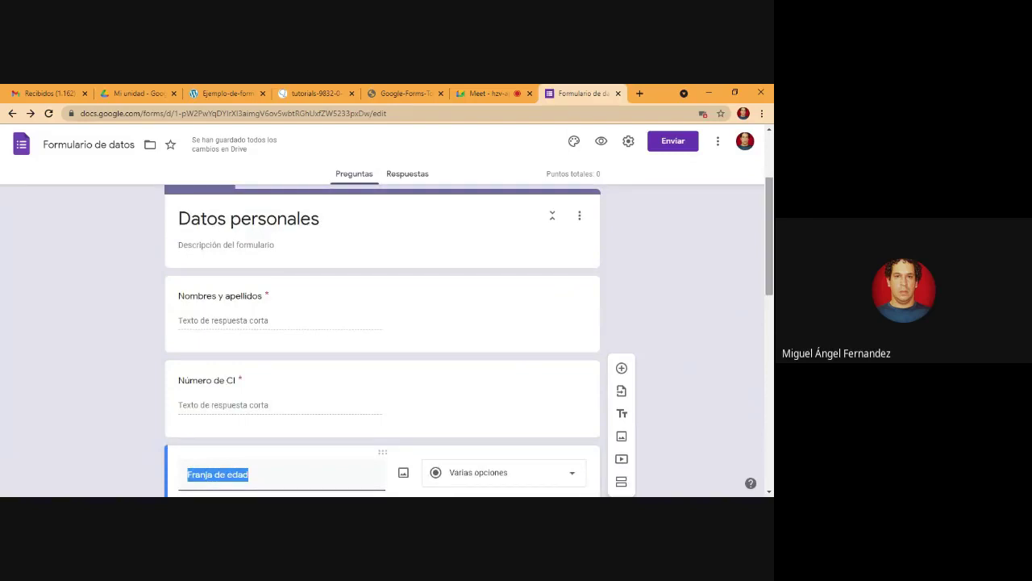
click(290, 299)
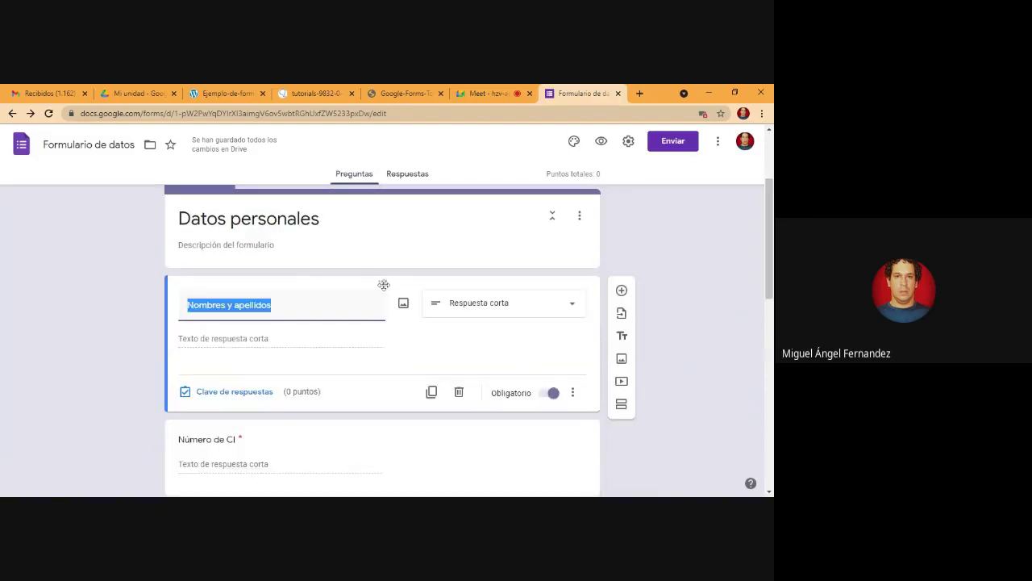
- Review the two example form images, the finance apps survey and the quiz, and return to the form editor
click(235, 95)
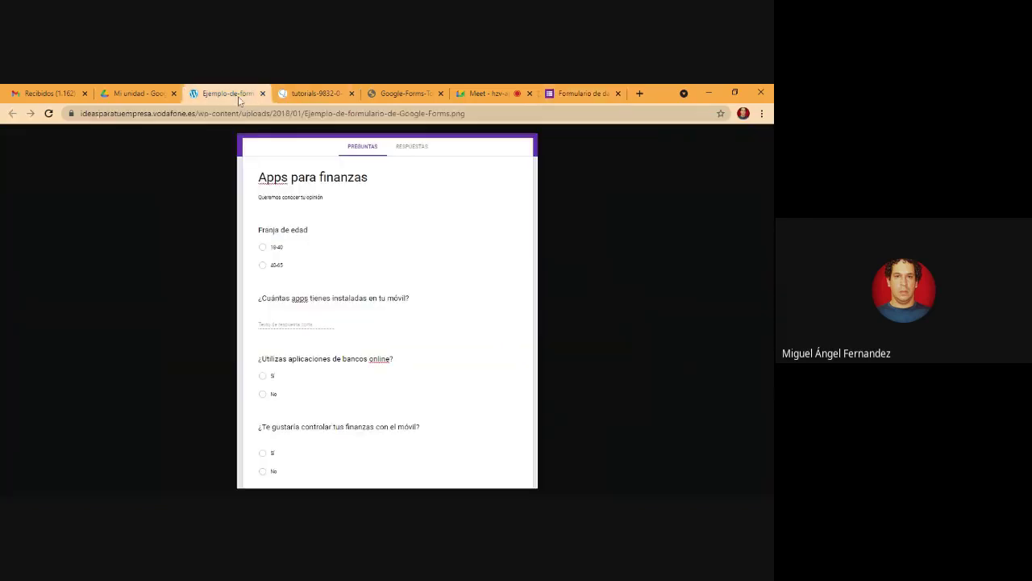
click(316, 95)
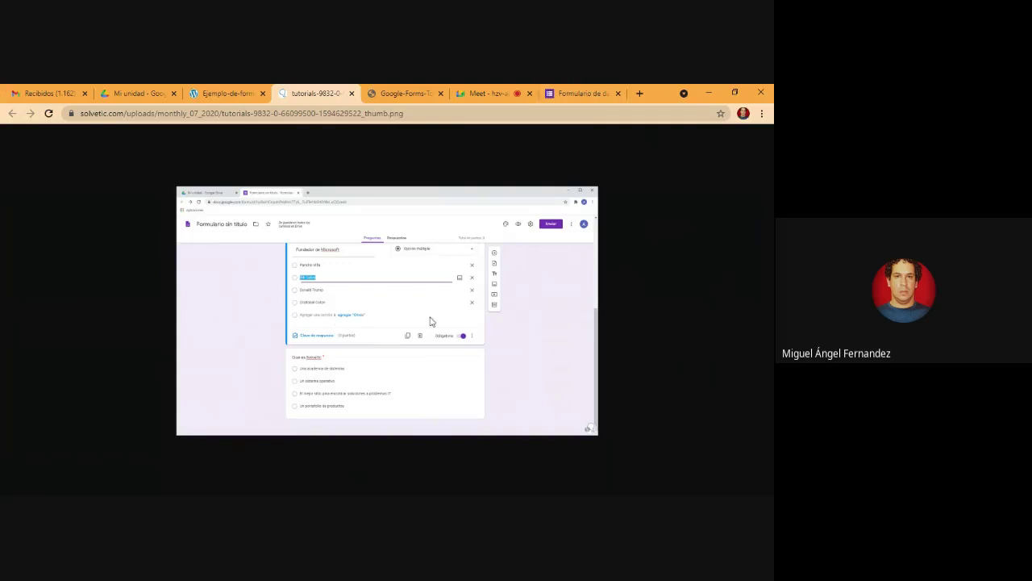
click(563, 92)
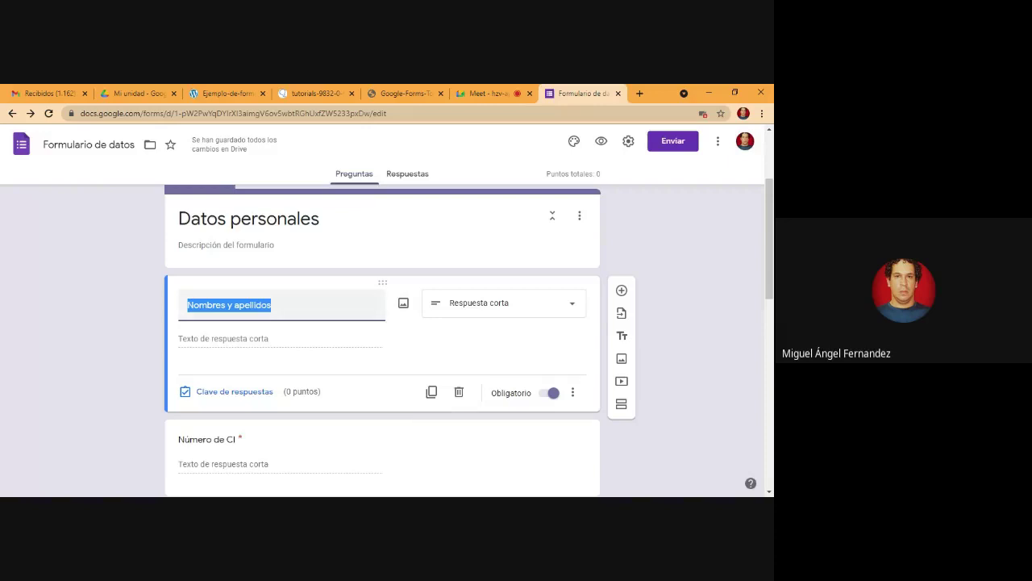
- Replace the Nombres y apellidos question title with "¿Cuál es la capital de Paraguay?"
click(272, 305)
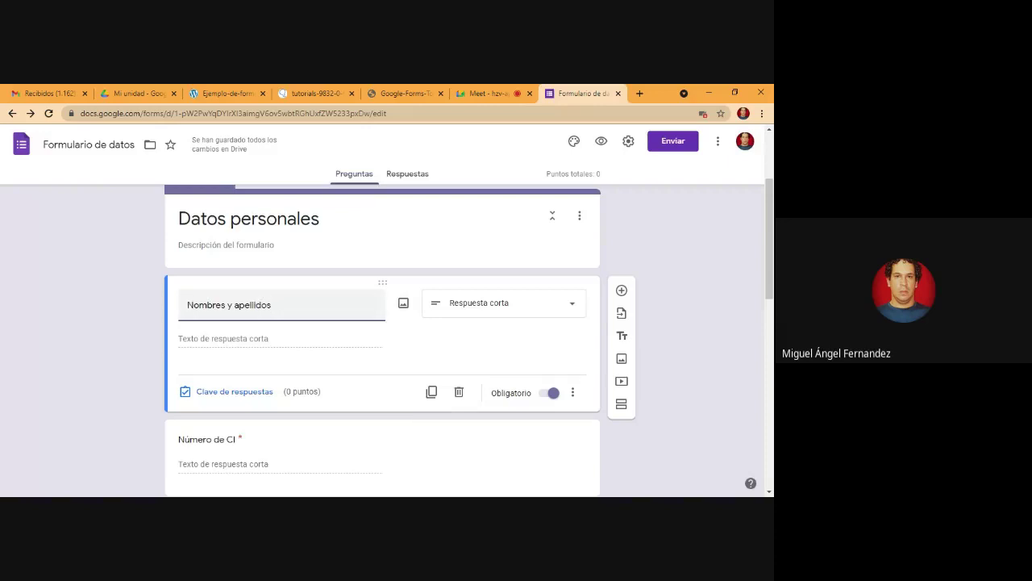
drag(272, 305, 170, 314)
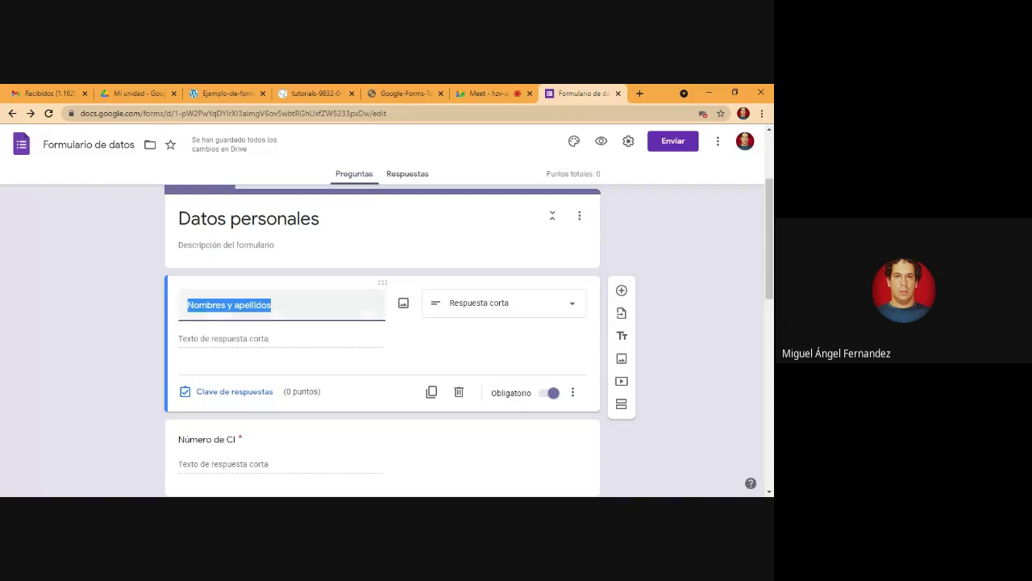
text(¿?)
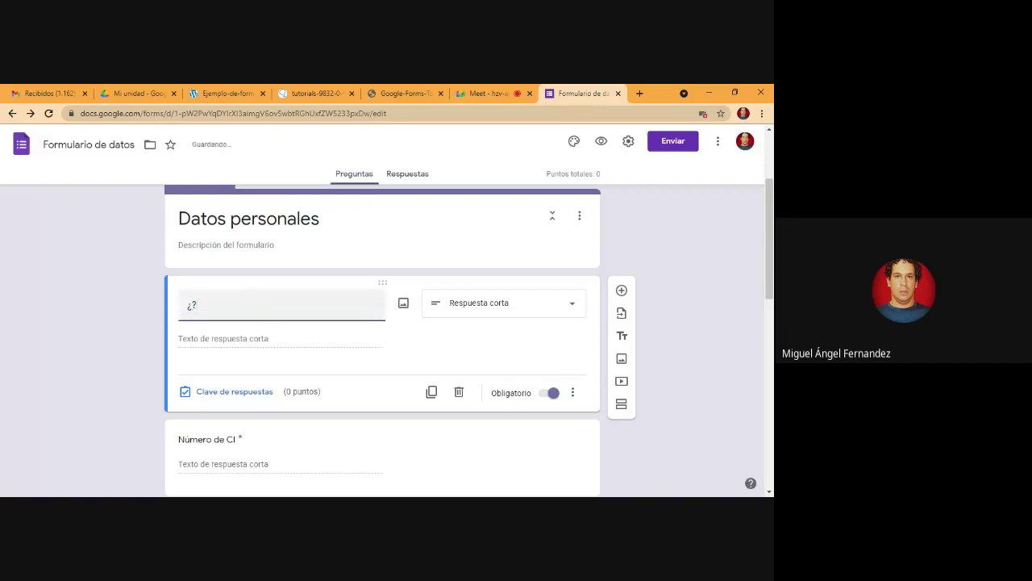
text(Cuál es)
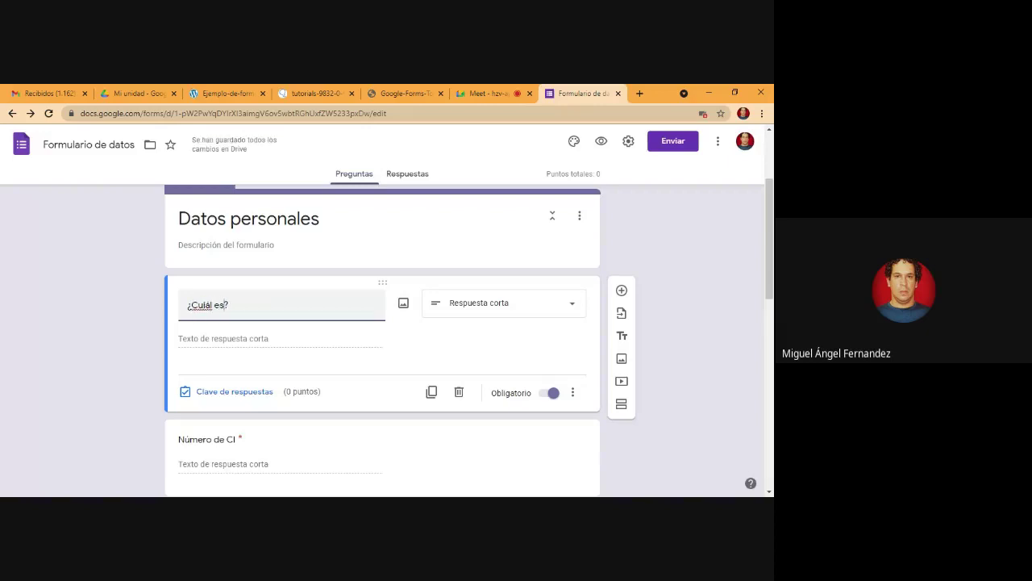
key(BackSpace)
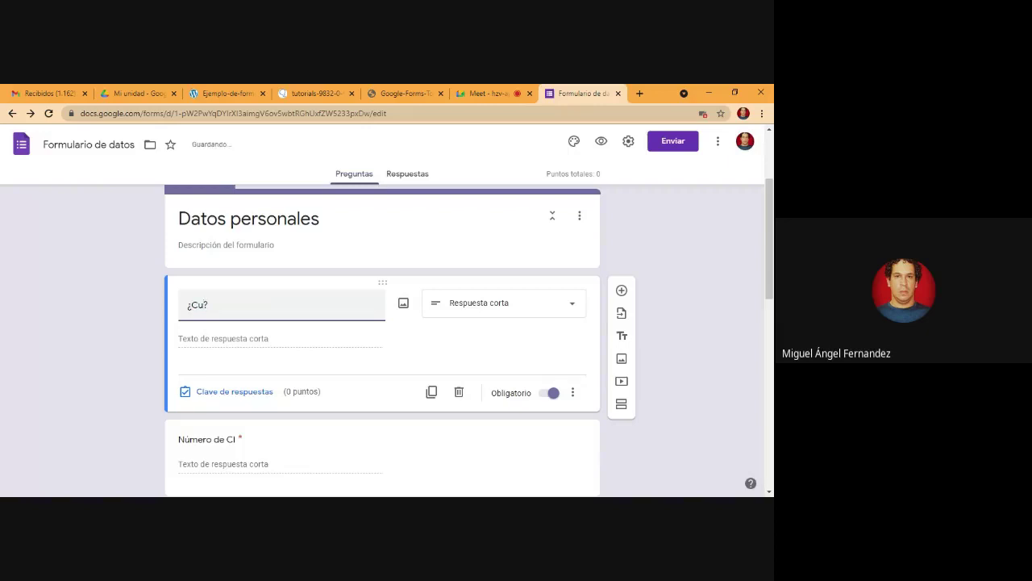
text(ál es la)
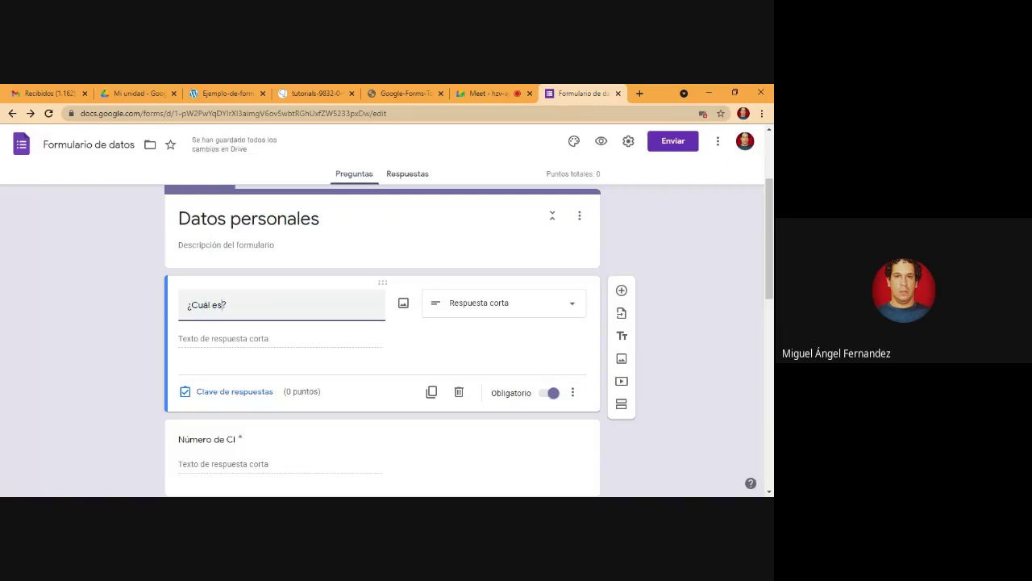
text( capital de Paraguay)
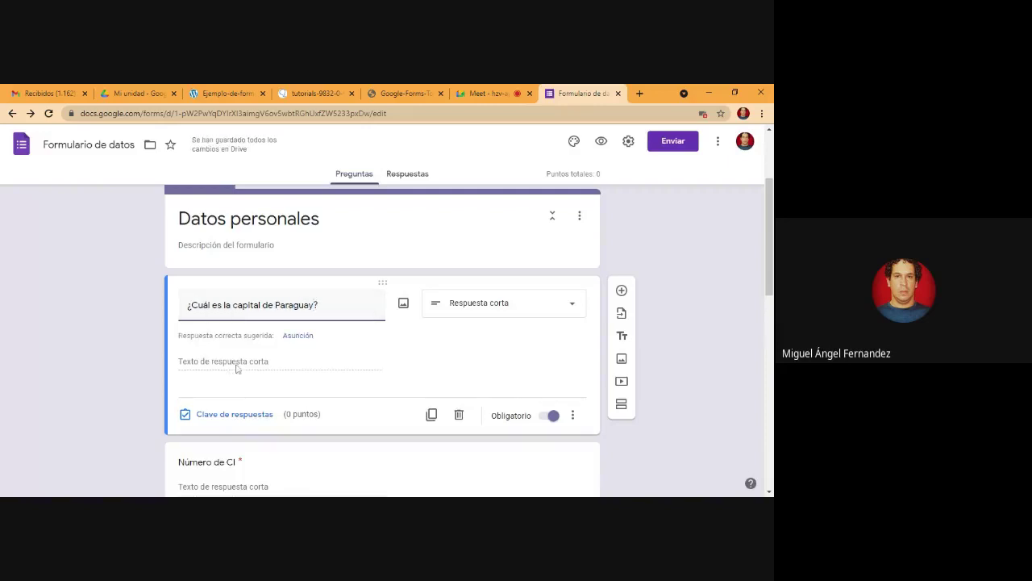
- Assign 1 point to the Paraguay capital question in its answer key
click(244, 418)
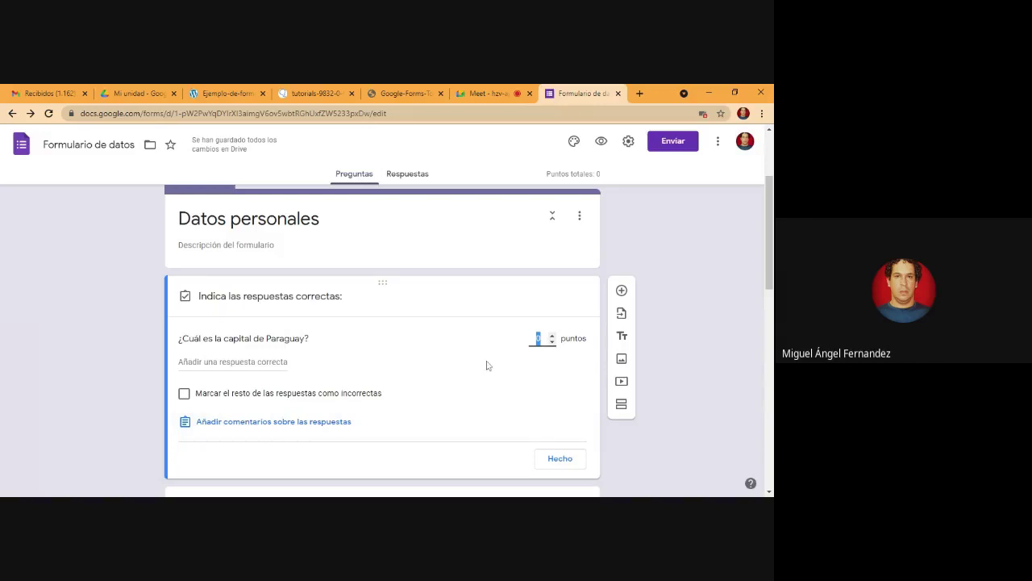
click(553, 335)
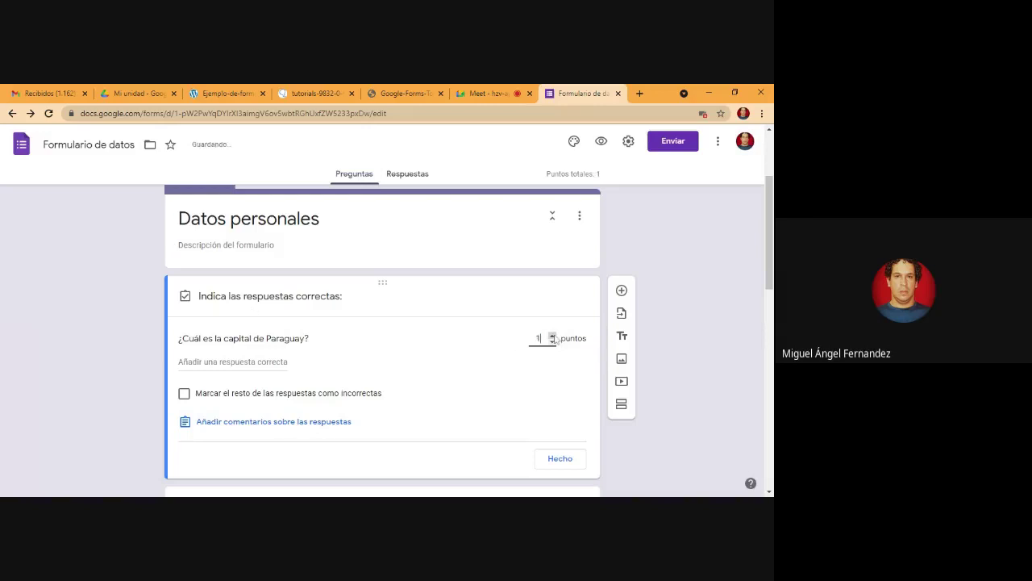
click(559, 459)
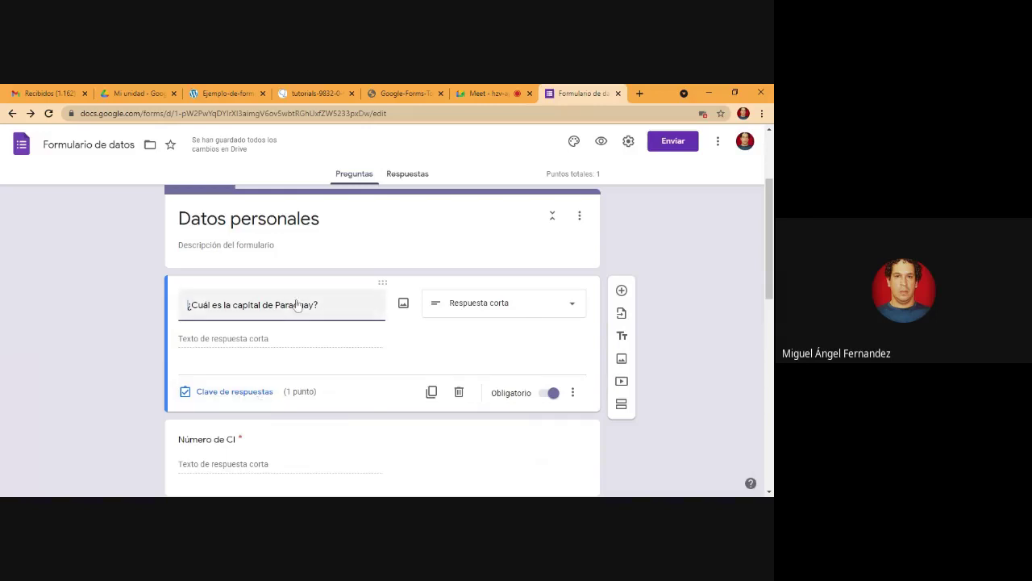
- Change the Paraguay capital question to Varias opciones and enter Brasilia and Montevideo as its first two options
click(577, 305)
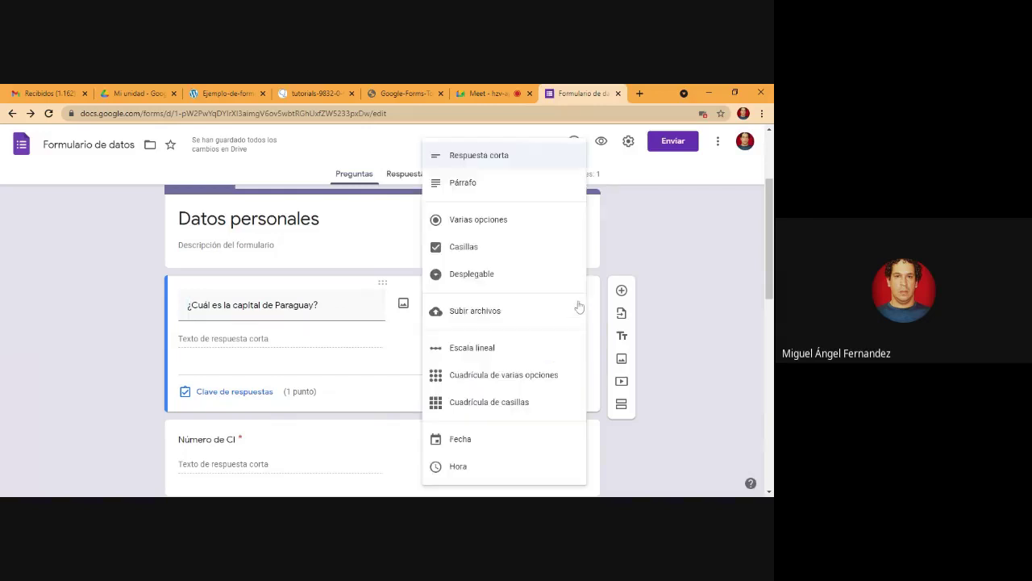
click(496, 228)
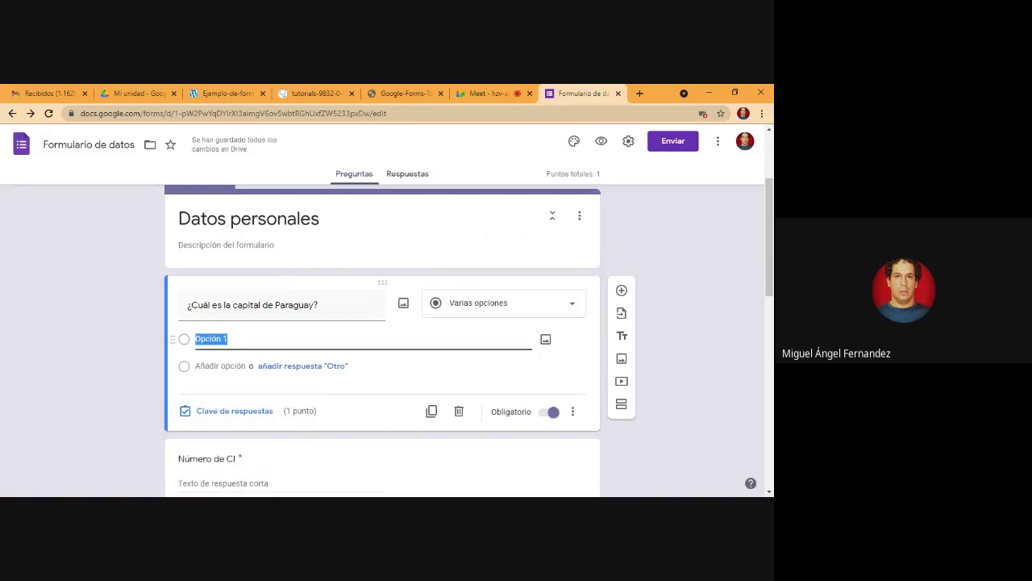
text(Bra)
key(BackSpace)
text(asilia)
click(219, 365)
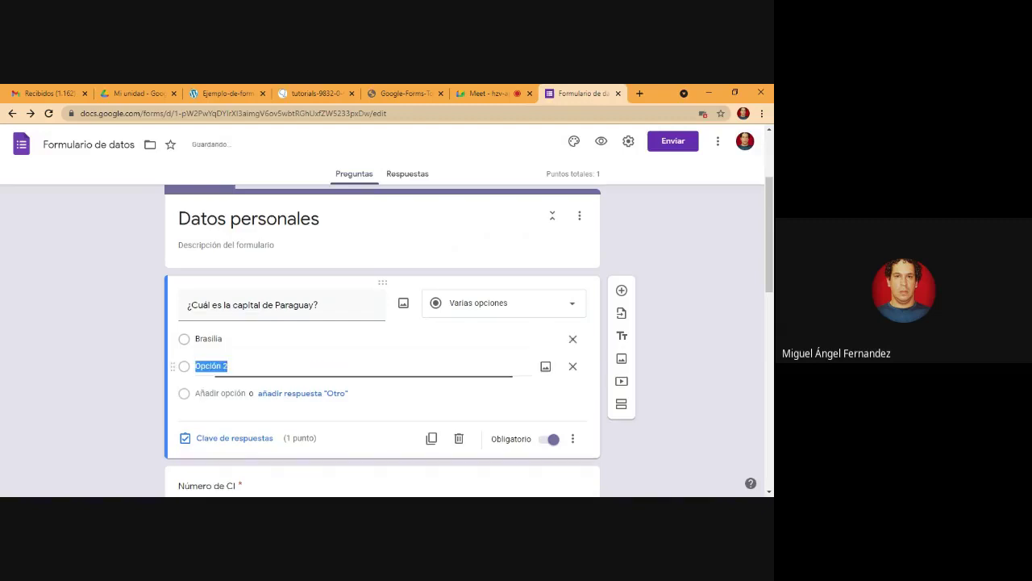
text(Montevideo)
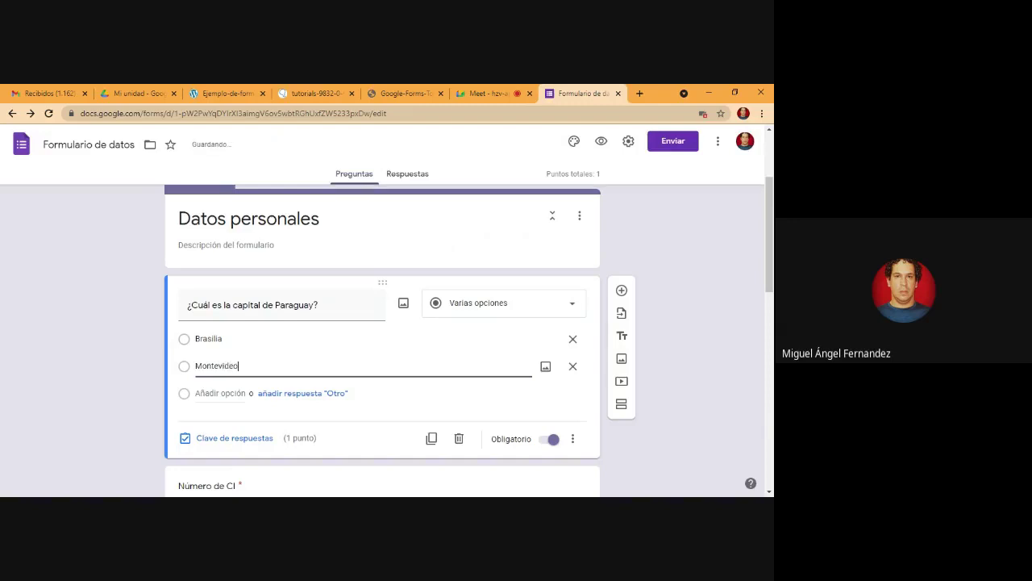
- Add the options Asunción and Lima to the Paraguay capital question, correcting the accent in Asunción
key(Return)
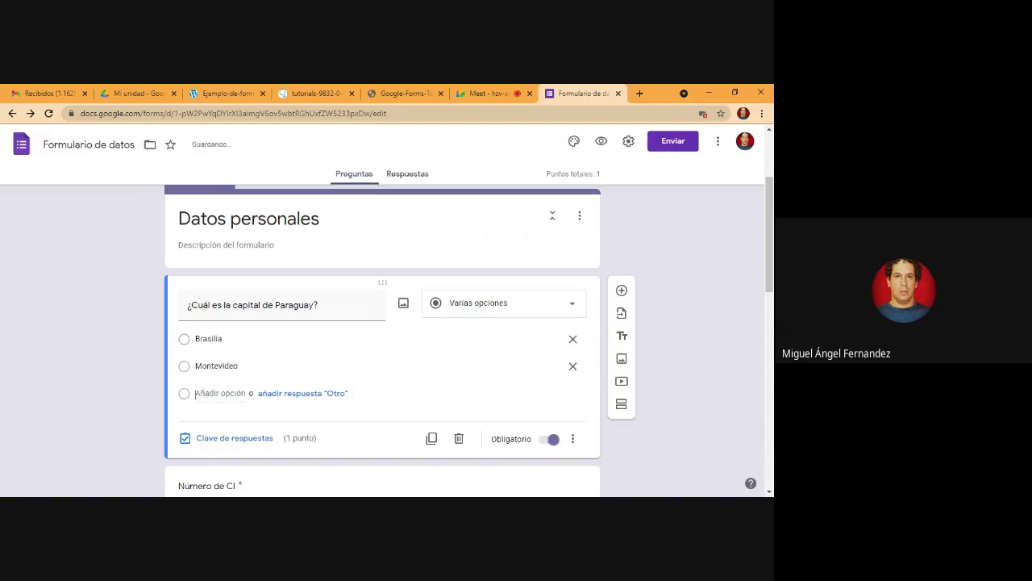
text(Asun)
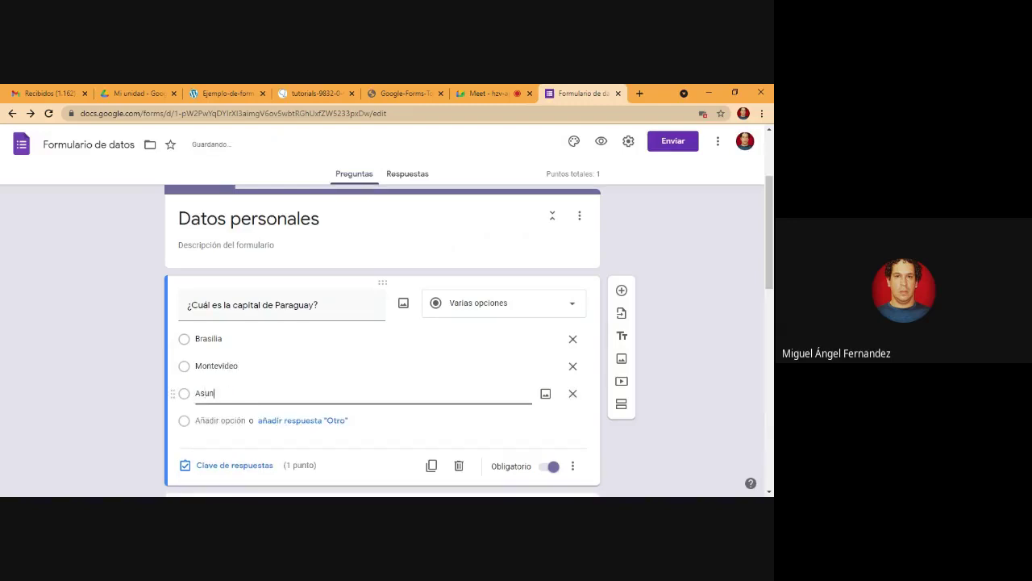
text(ción)
click(212, 420)
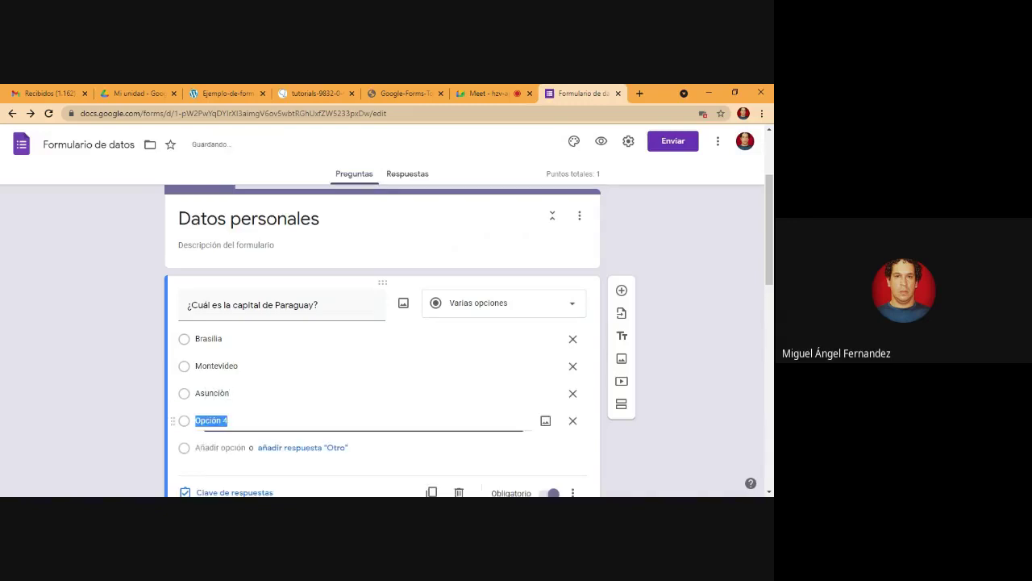
text(Li)
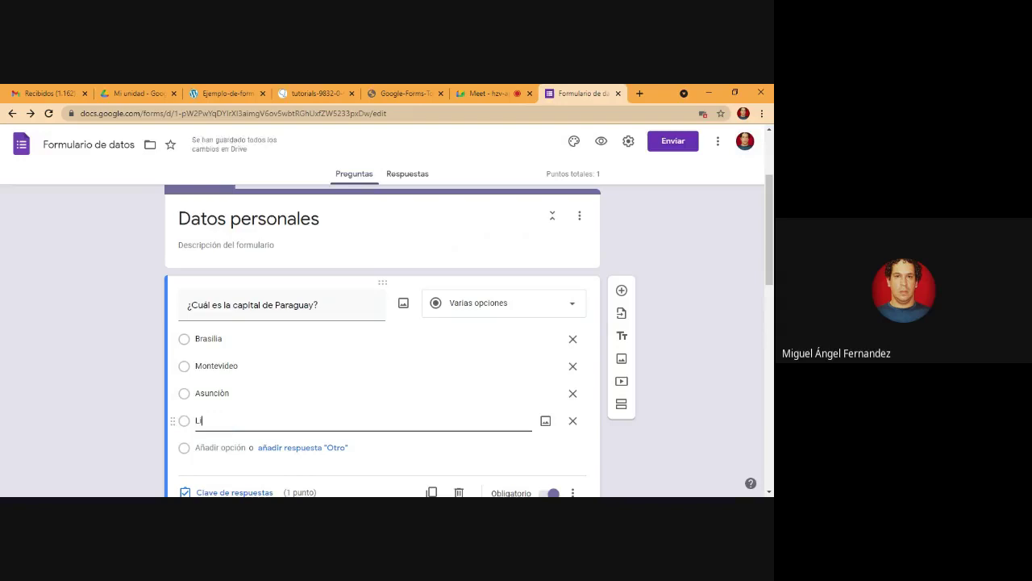
text(ma)
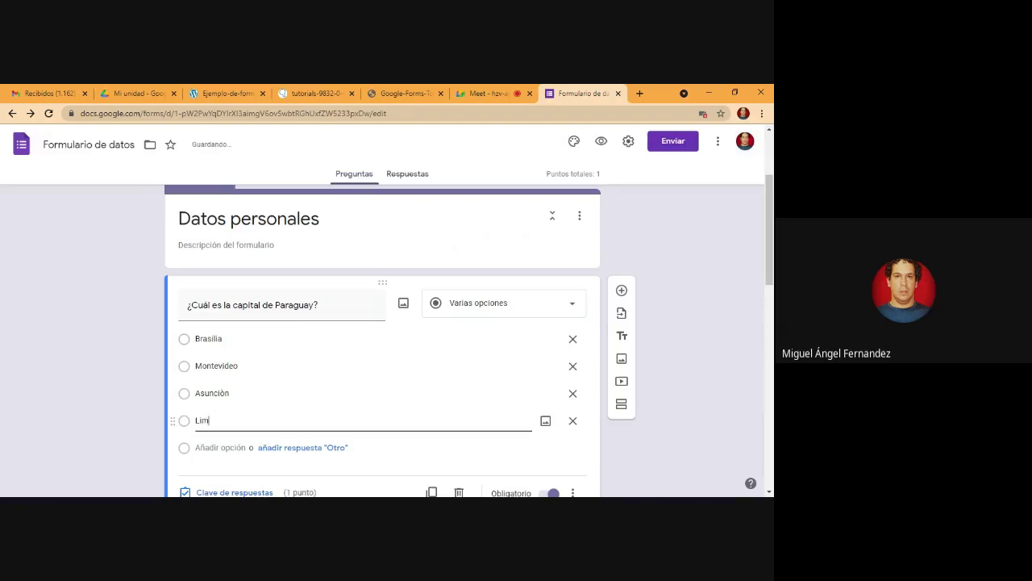
double_click(211, 393)
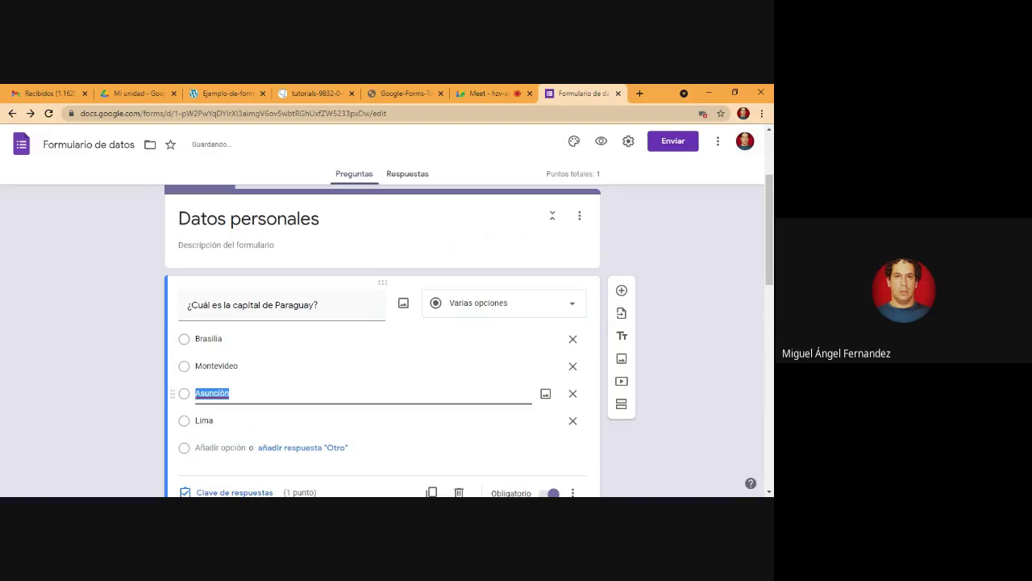
click(226, 393)
key(BackSpace)
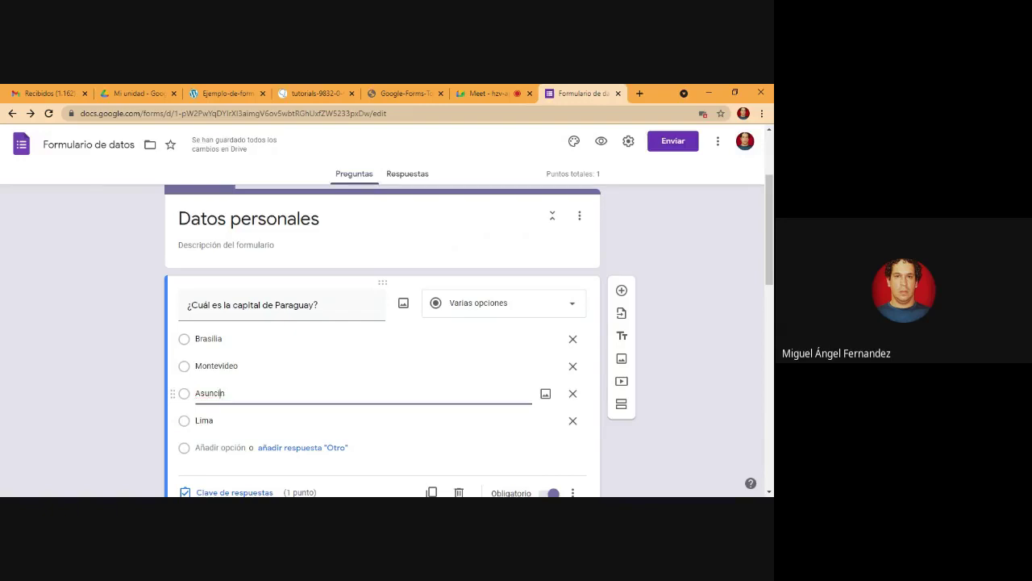
text(ó)
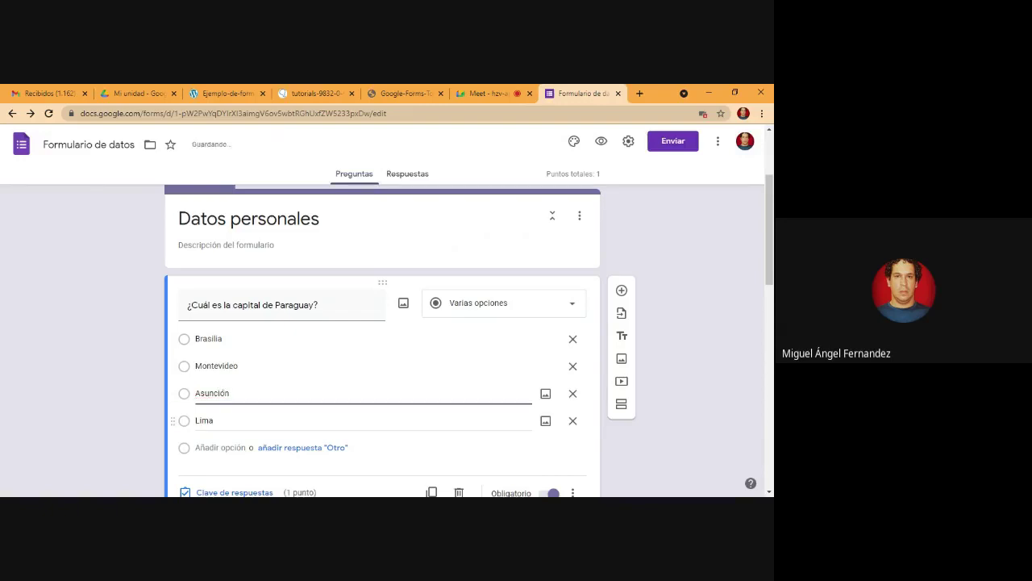
click(586, 457)
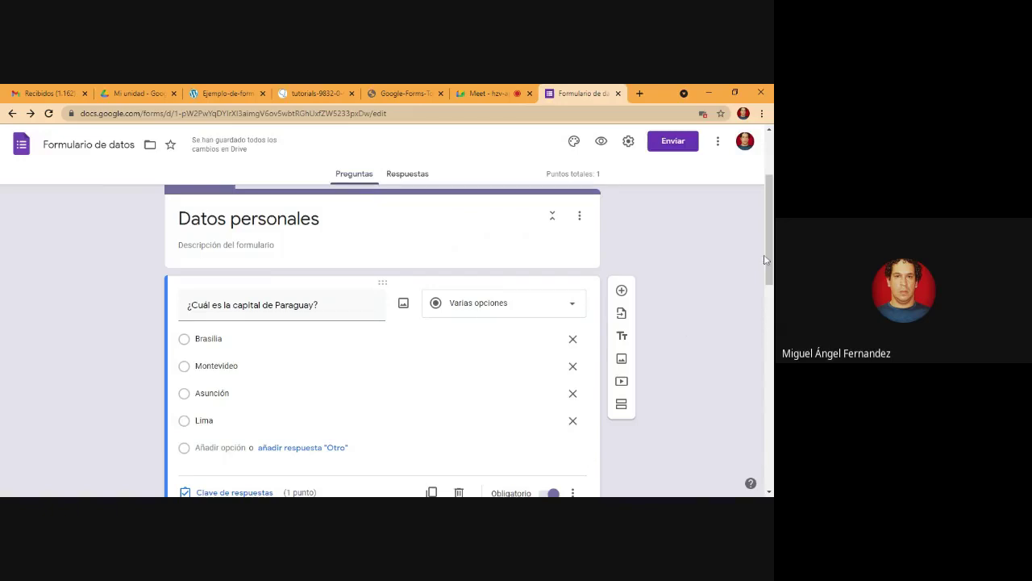
- Mark Asunción as the correct answer in the answer key of the Paraguay capital question
drag(767, 256, 772, 275)
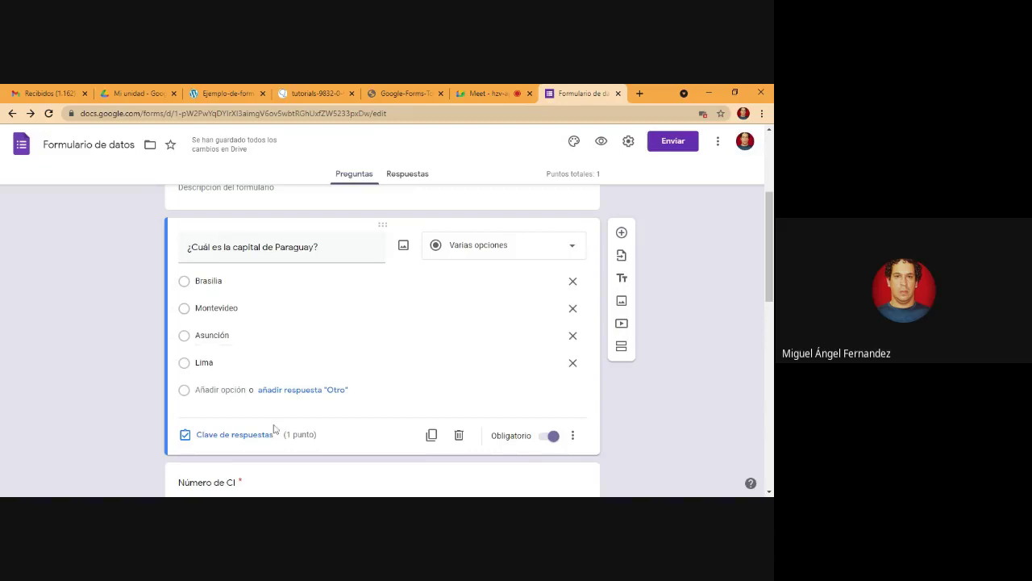
click(254, 441)
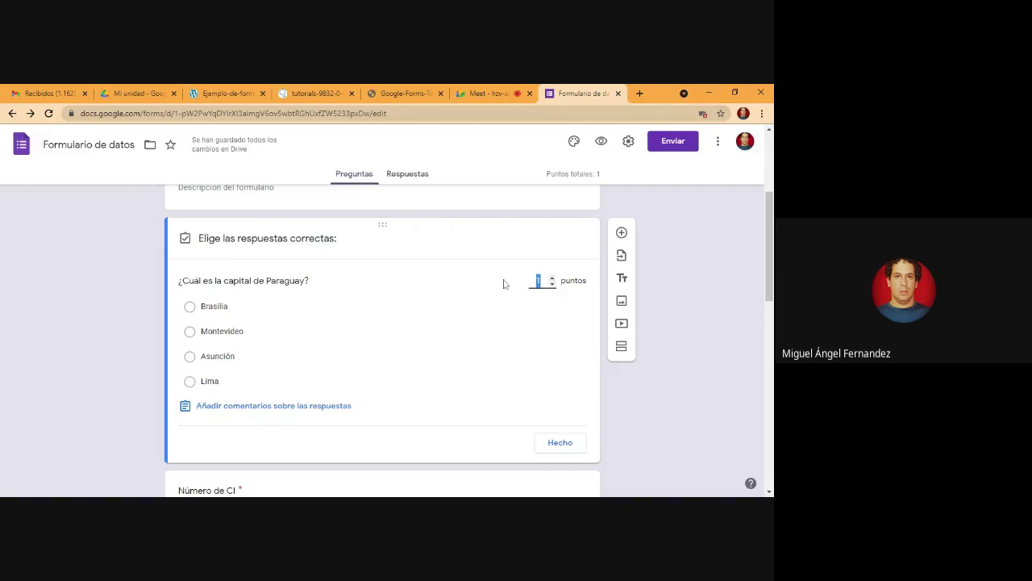
click(222, 360)
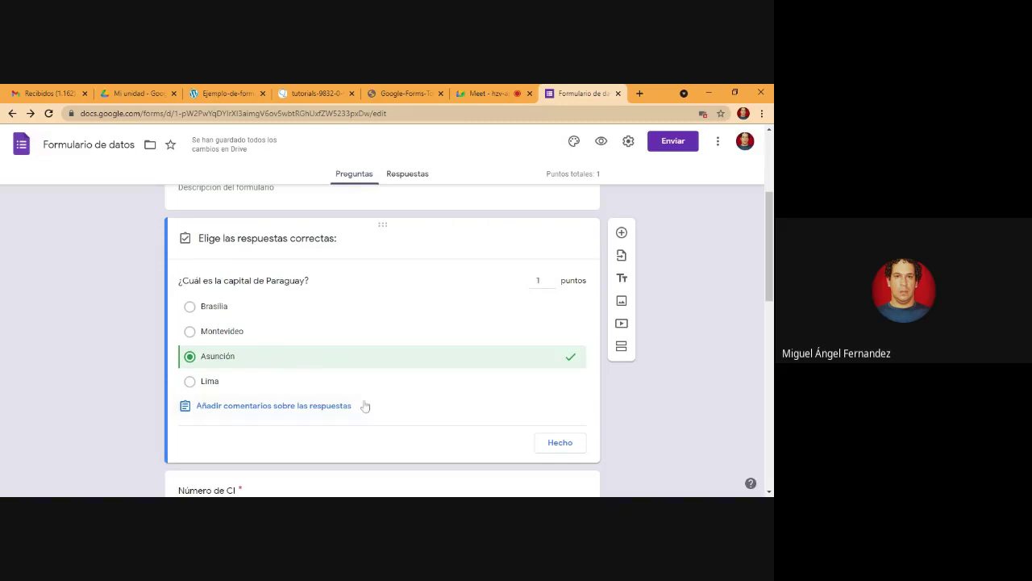
click(569, 446)
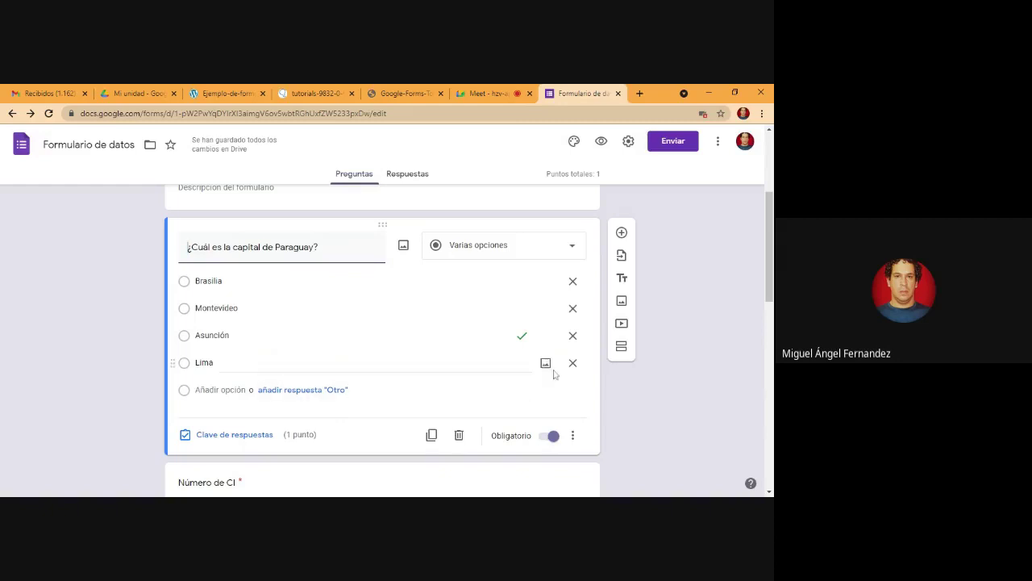
- Add a multiple-choice question titled "La capital de Uruguay es Montevideo" with the options Verdadero and Falso
click(622, 234)
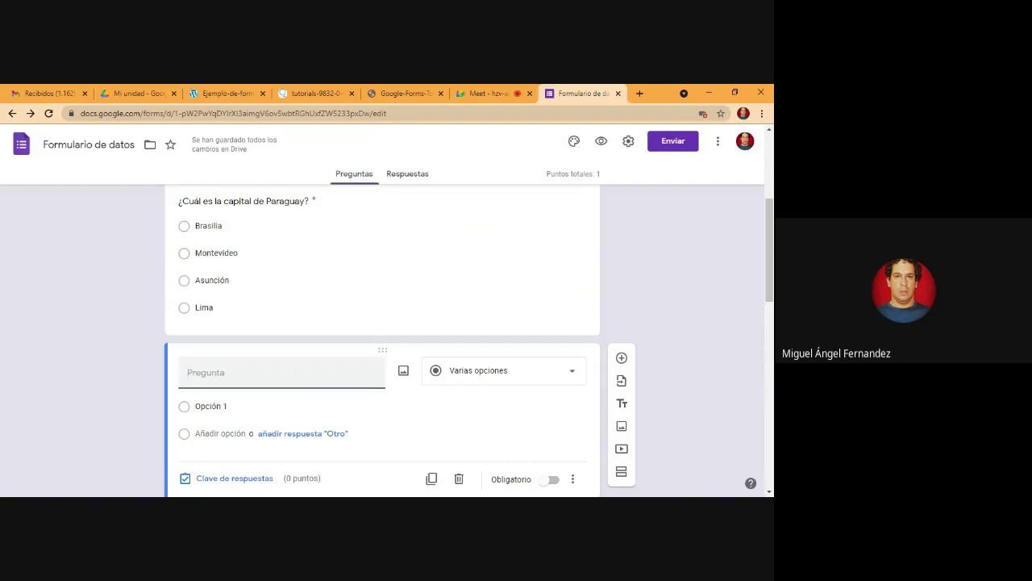
text(La capital de Urug)
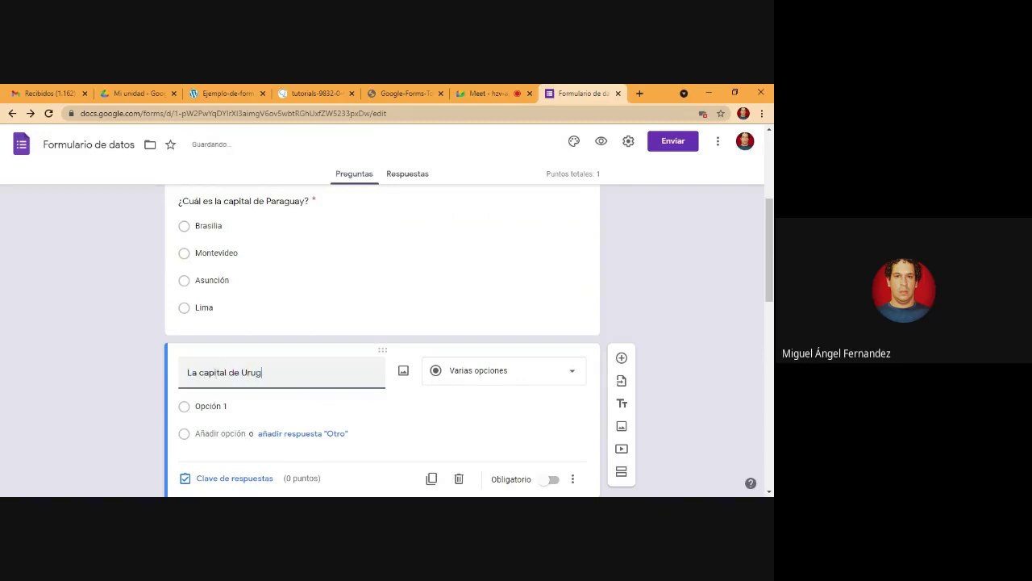
text(uay es Montevideo)
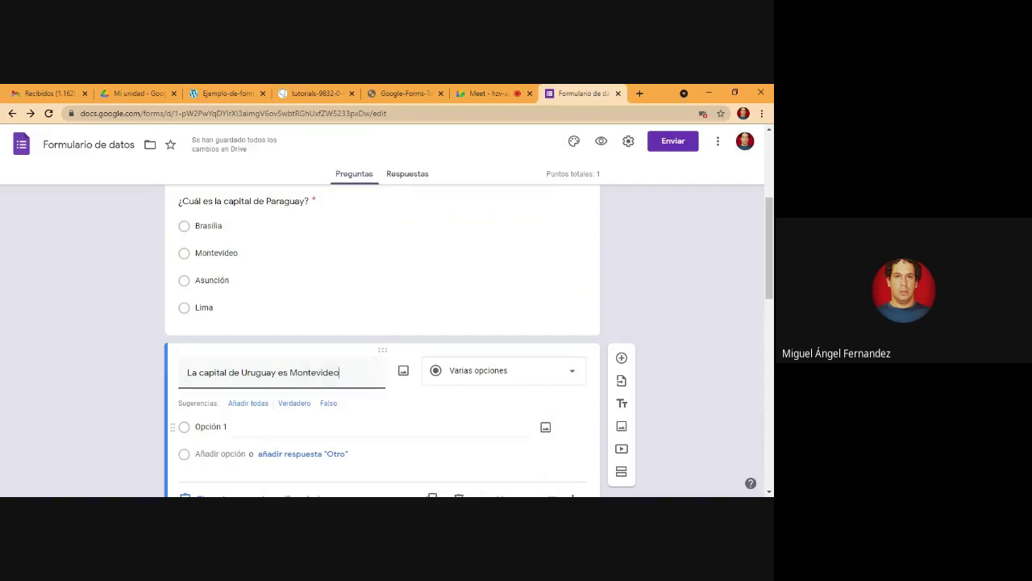
click(210, 426)
text(Verd)
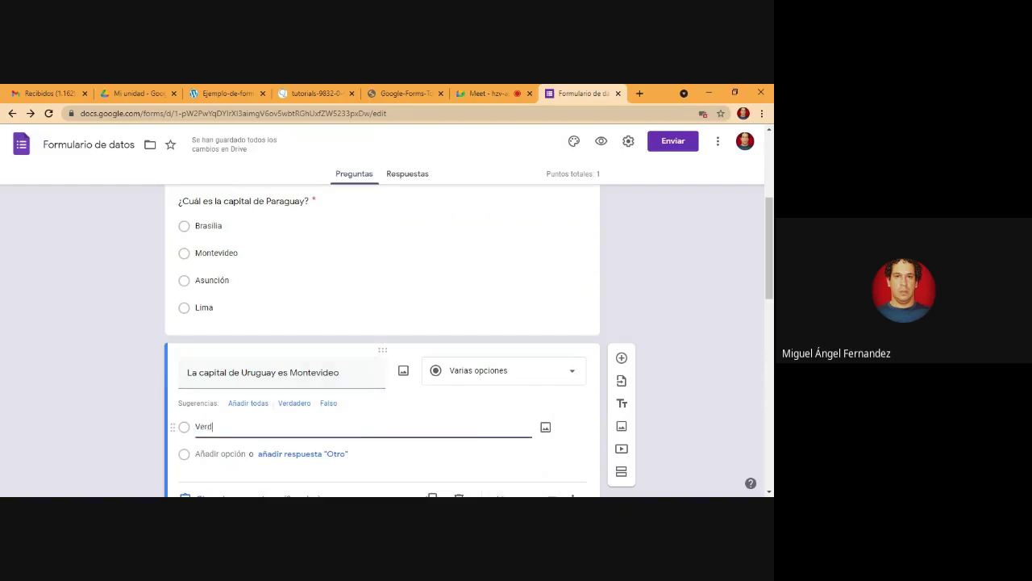
text(adero)
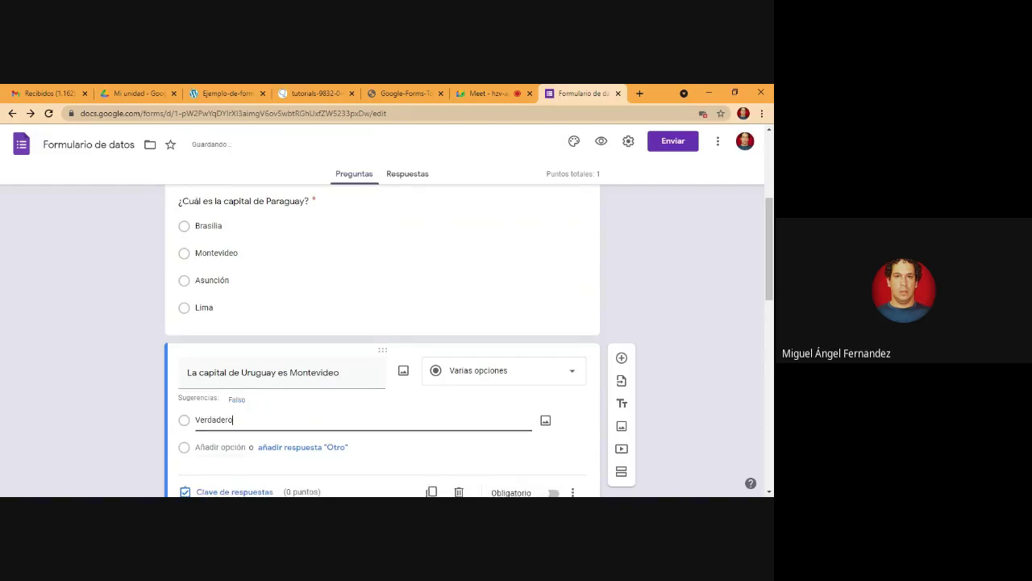
key(Return)
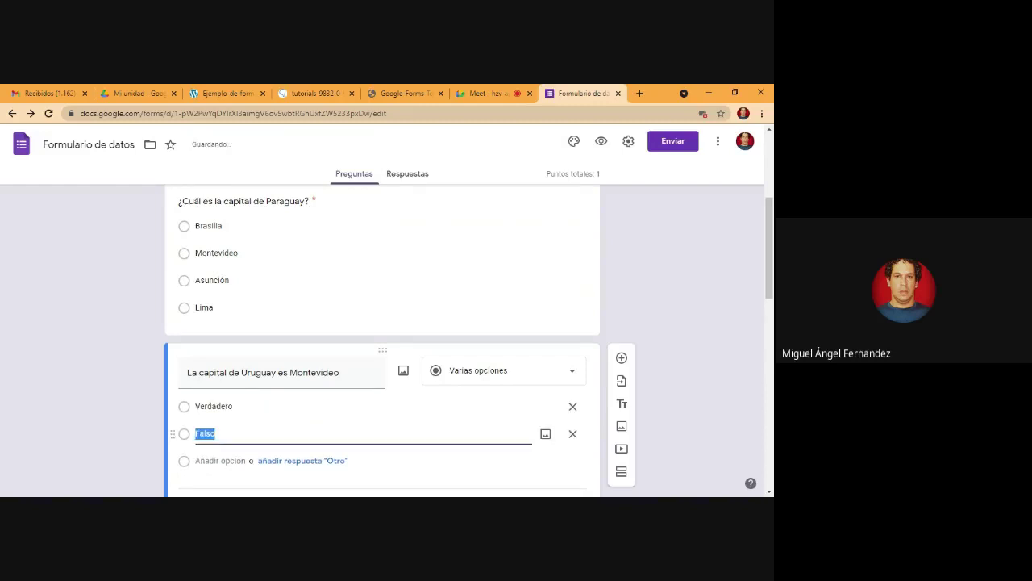
text(Falso)
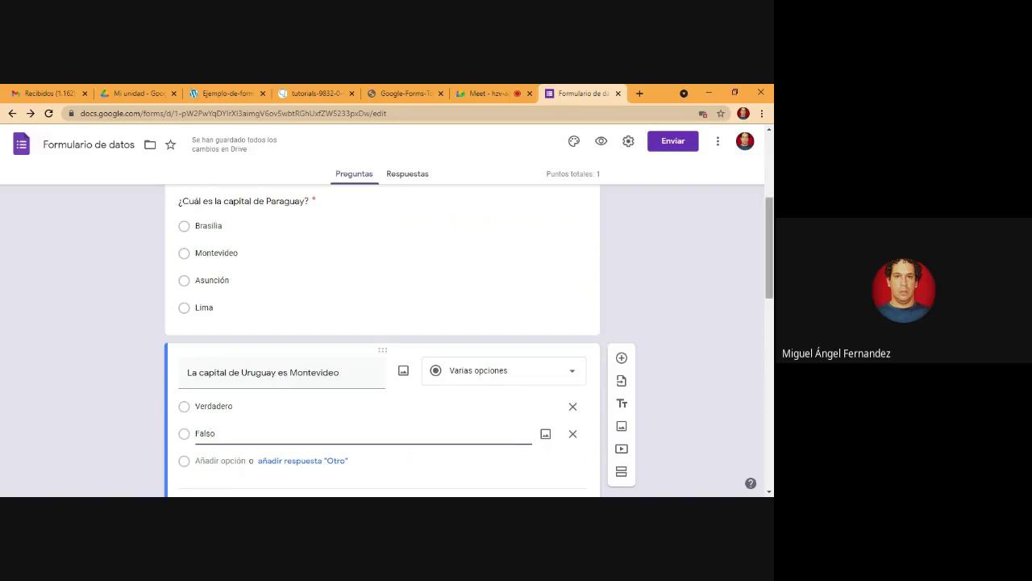
- Assign 1 point to the Uruguay capital question and mark Verdadero as the correct answer in its answer key
scroll(411, 450, down, 1)
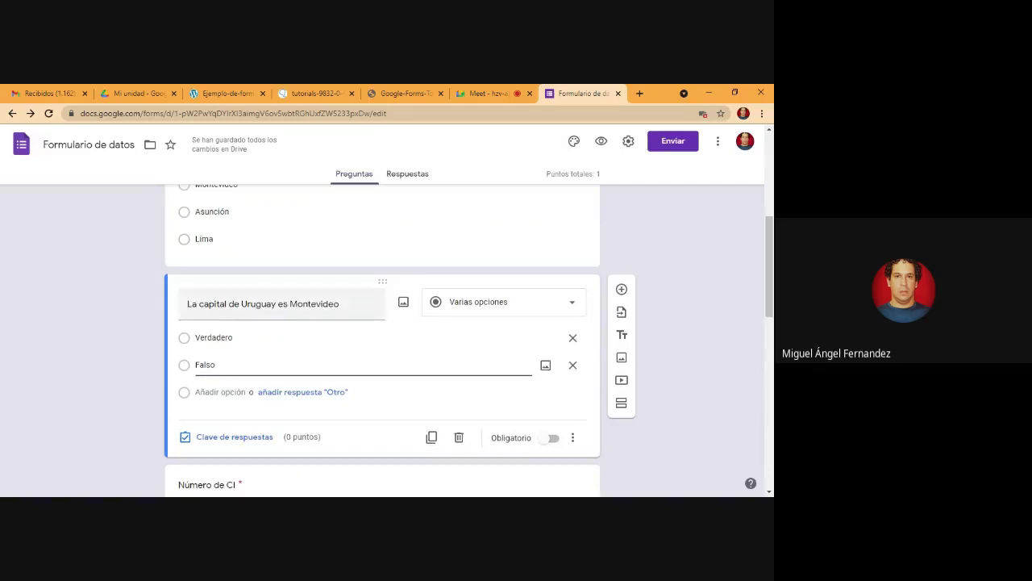
click(249, 438)
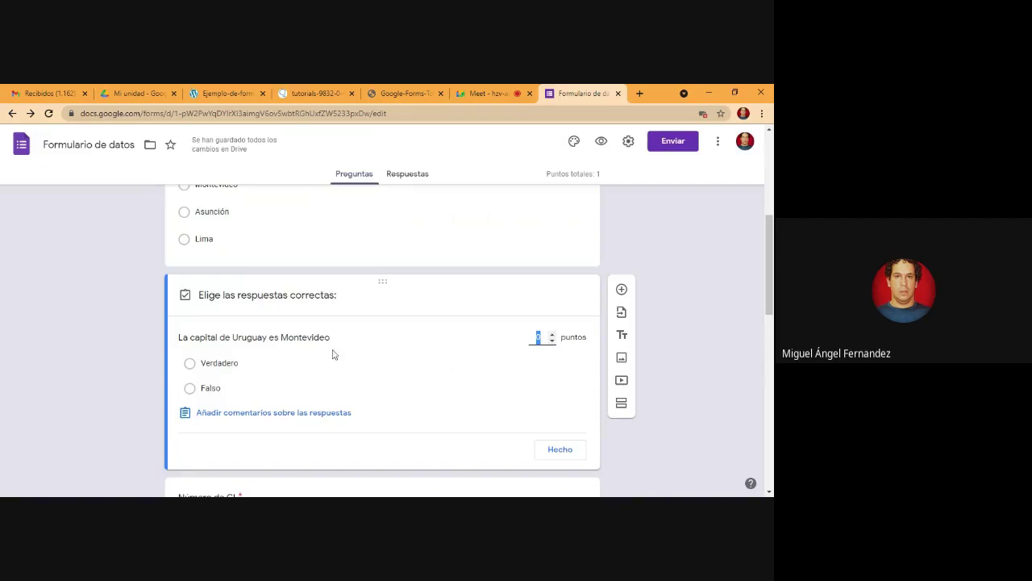
click(552, 335)
click(232, 367)
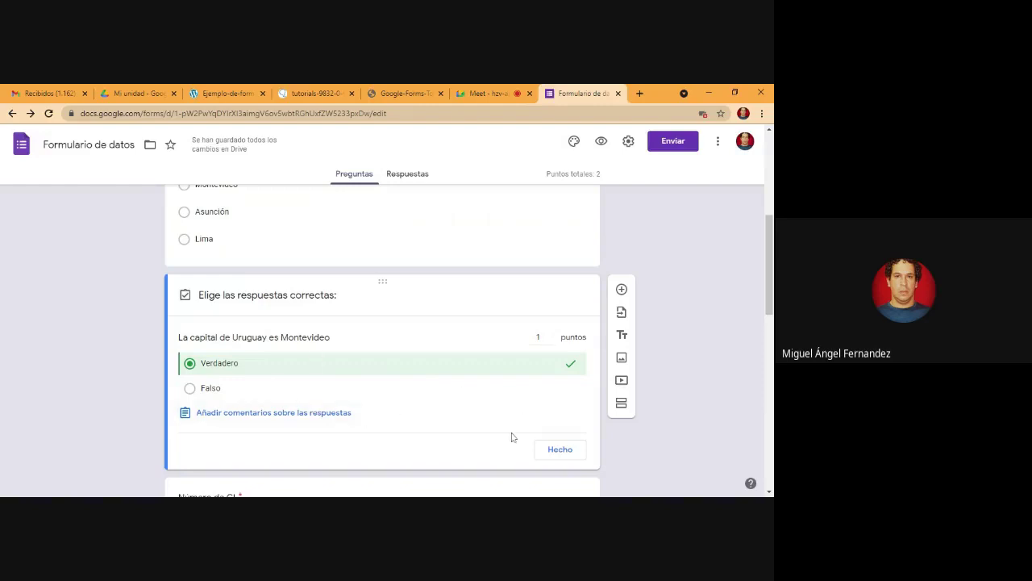
click(559, 453)
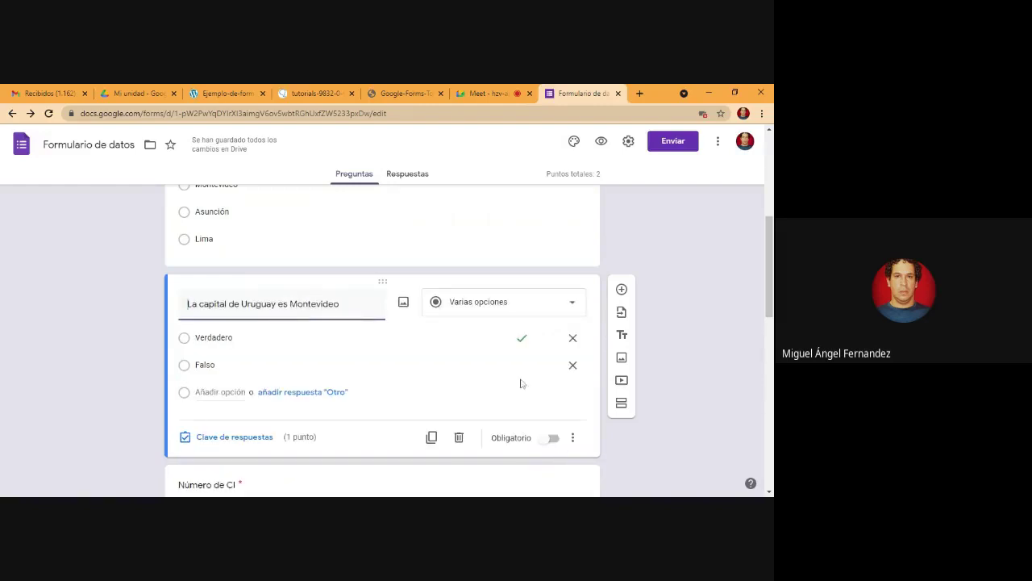
scroll(769, 266, up, 1)
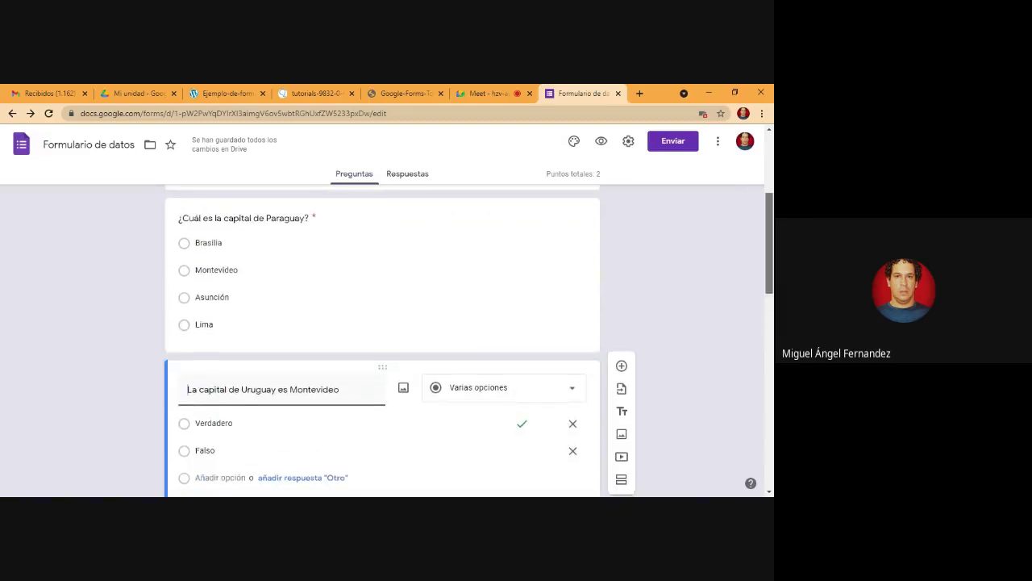
scroll(769, 266, down, 1)
scroll(468, 339, down, 2)
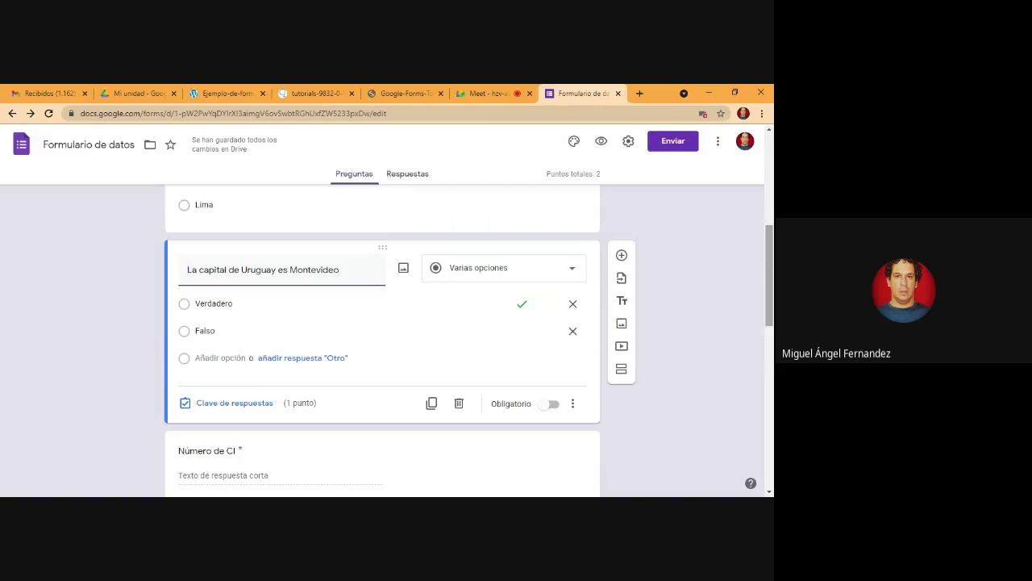
scroll(383, 339, up, 3)
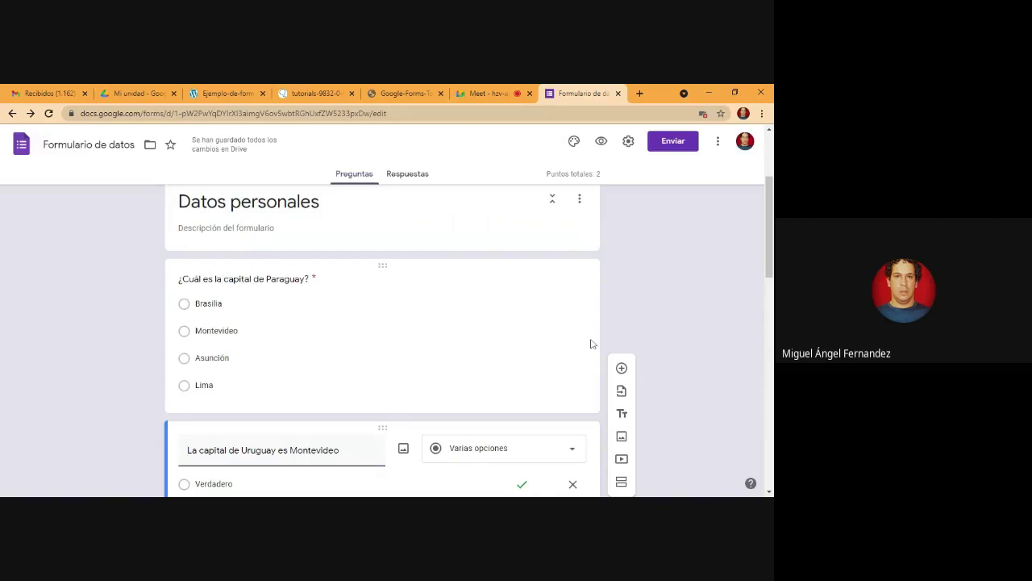
scroll(383, 339, down, 3)
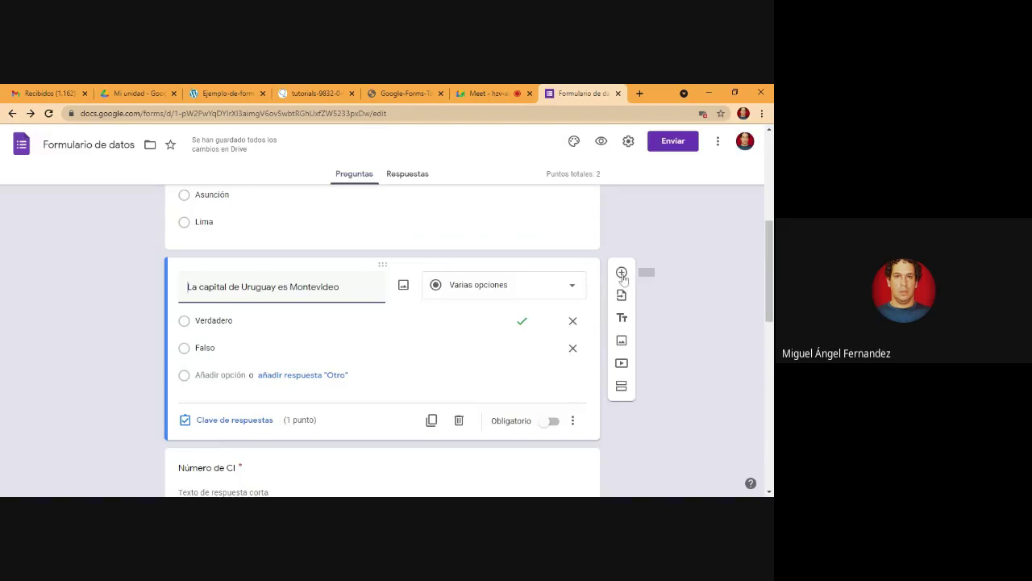
- Add a multiple-choice question titled "La siguiente imagen corresponde al Brasil." below the Uruguay capital question
click(621, 274)
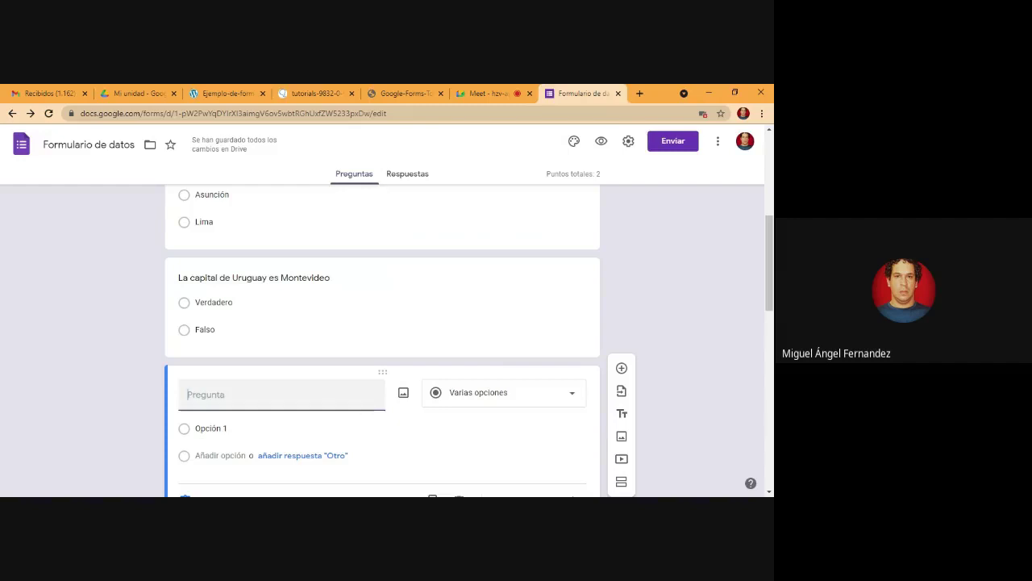
text(La siguiente imag)
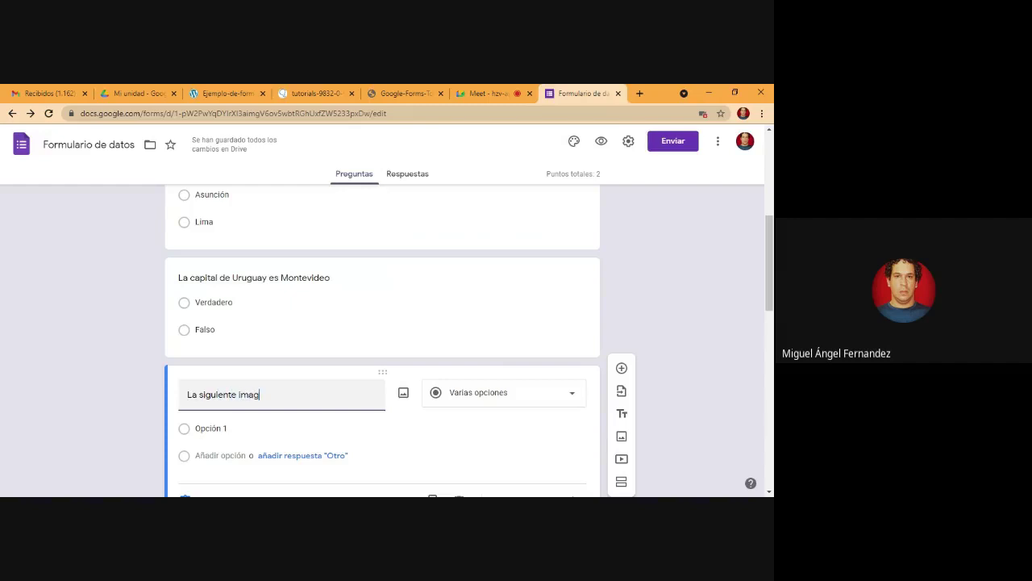
text(en corresponde al pais)
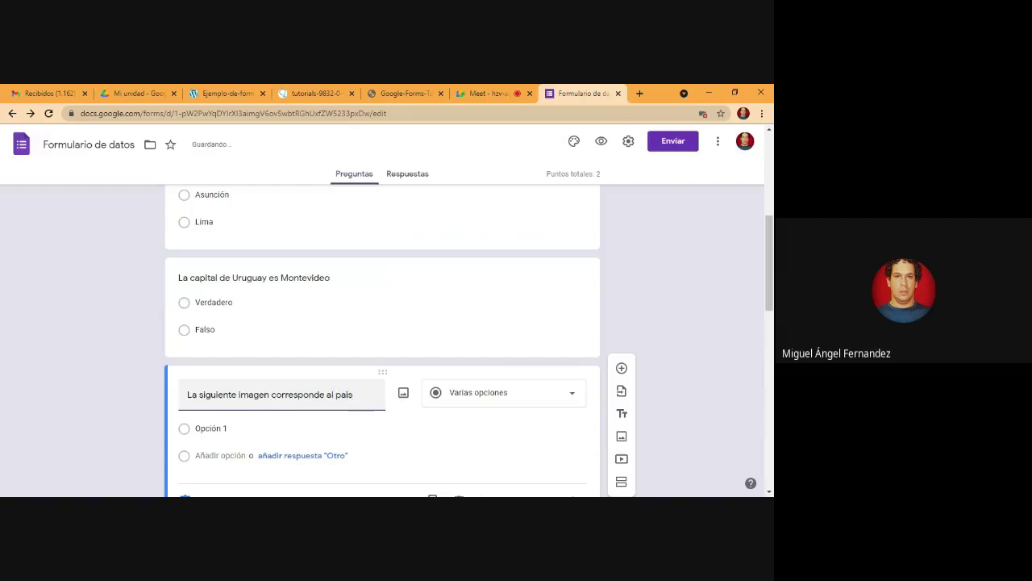
key(BackSpace)
key(BackSpace)
key(BackSpace)
text(a)
key(BackSpace)
text(l br)
key(BackSpace)
key(BackSpace)
text(Brasil.)
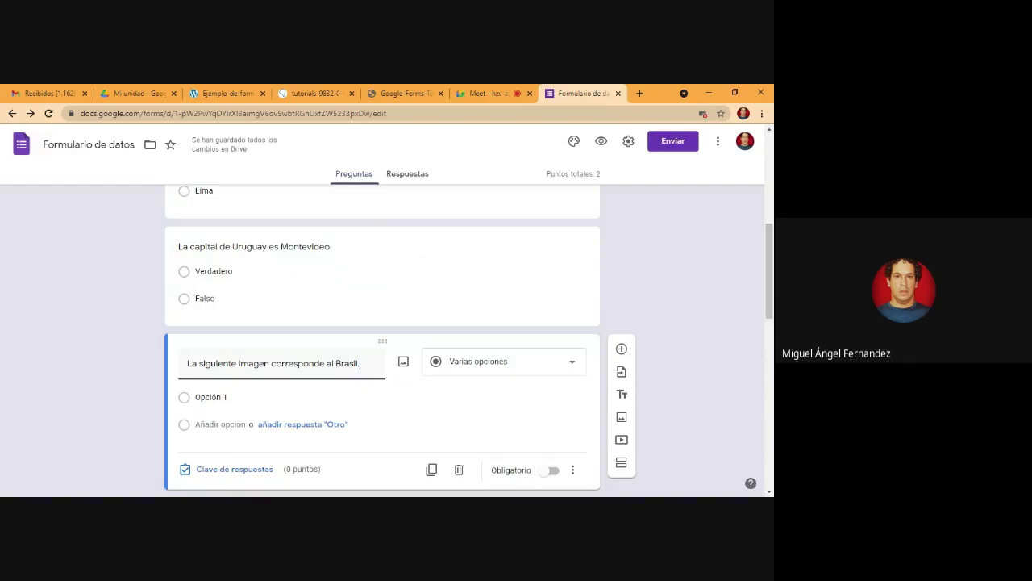
- Start inserting an image into the first option of the Brasil question and search Google Images for "brasil"
click(242, 397)
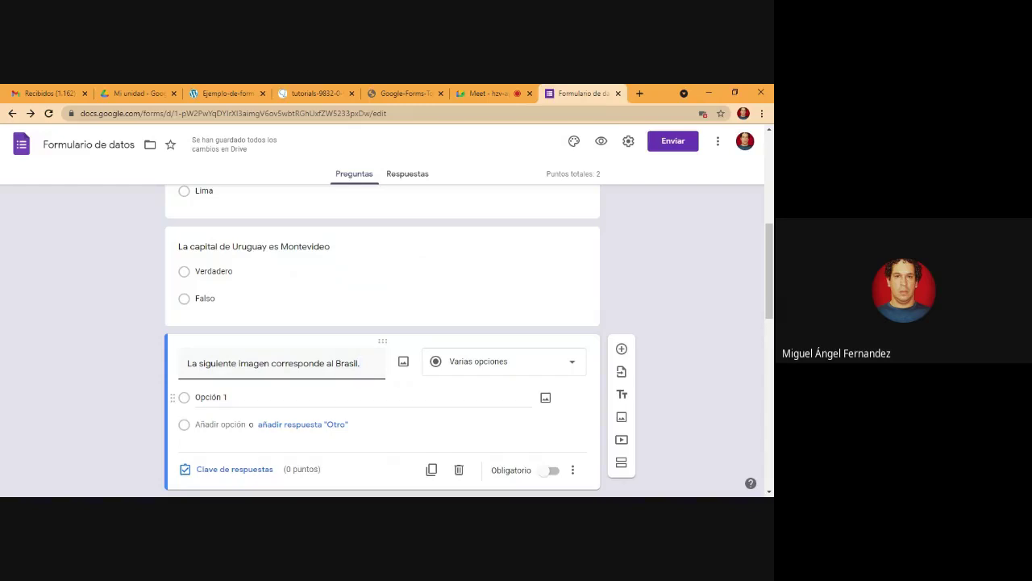
click(210, 397)
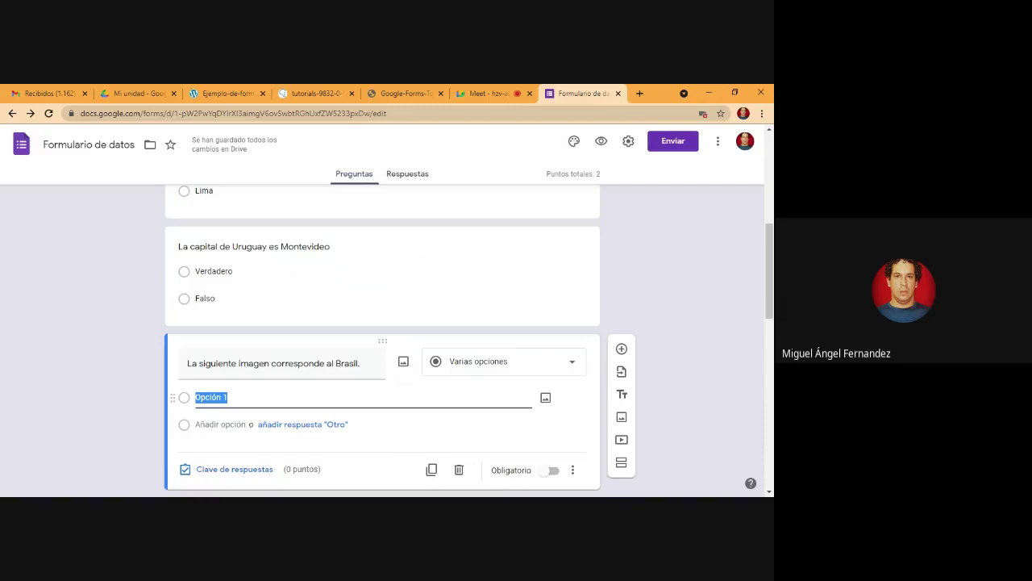
click(546, 398)
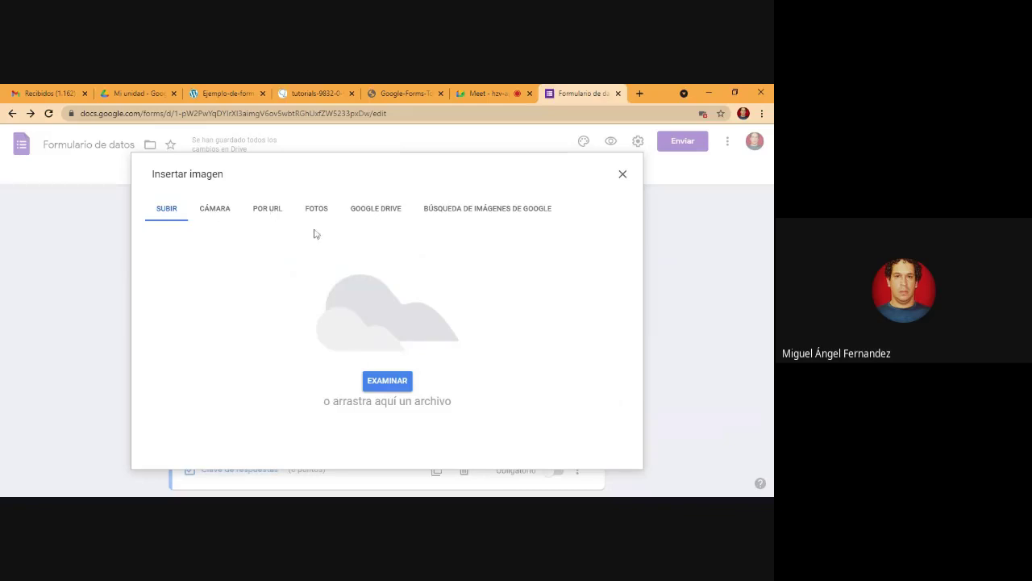
click(496, 209)
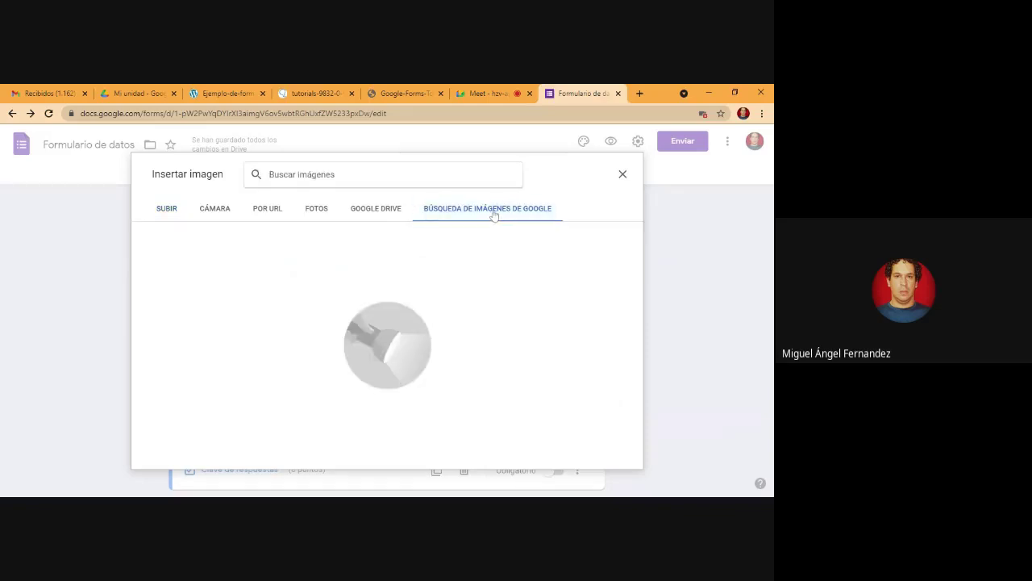
text(brasil)
key(Return)
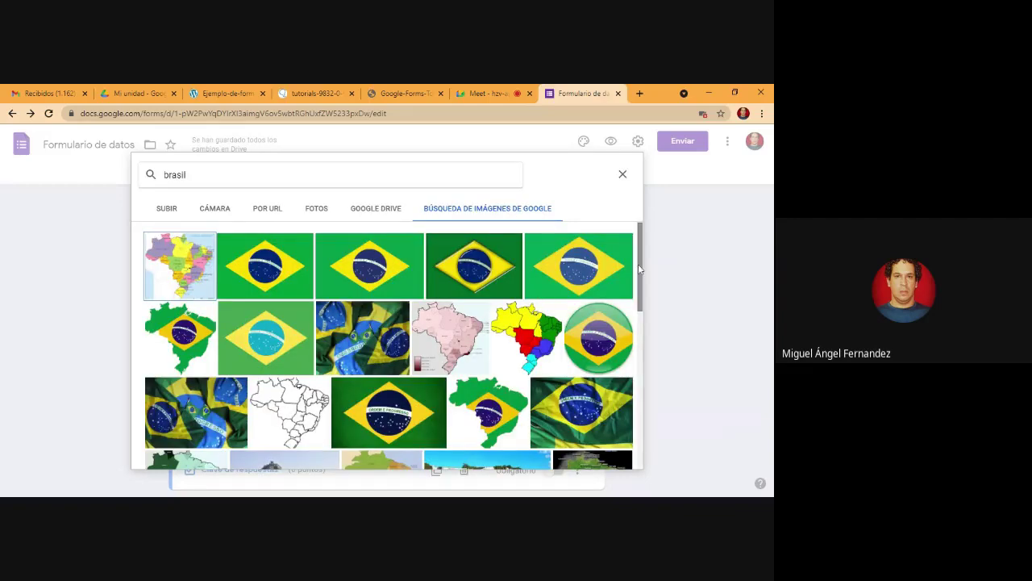
drag(638, 264, 661, 364)
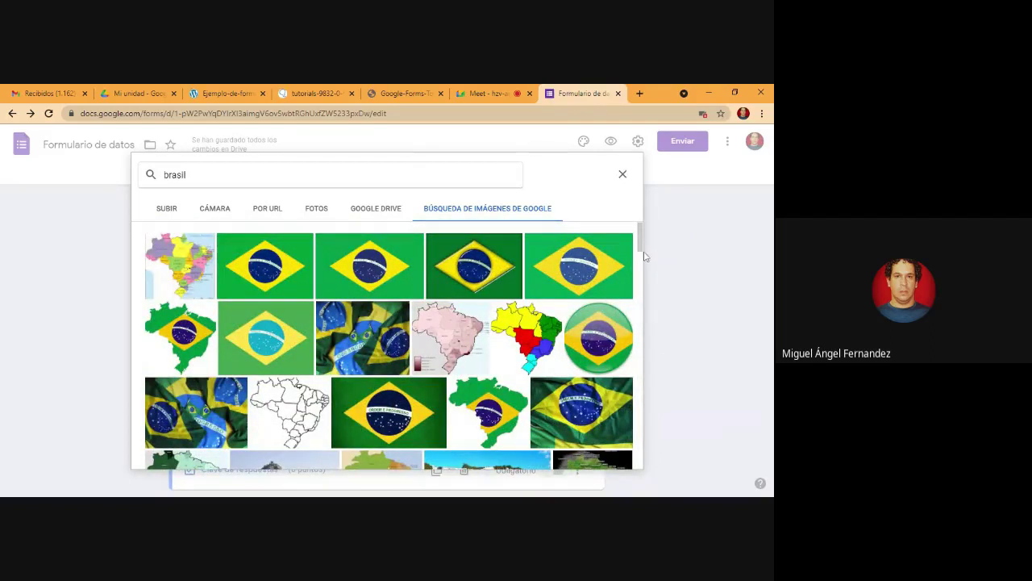
- Refine the image search to "brasil lugares turisticos" and insert the first result, the aerial city view with the hilltop statue, into Opción 1
click(188, 174)
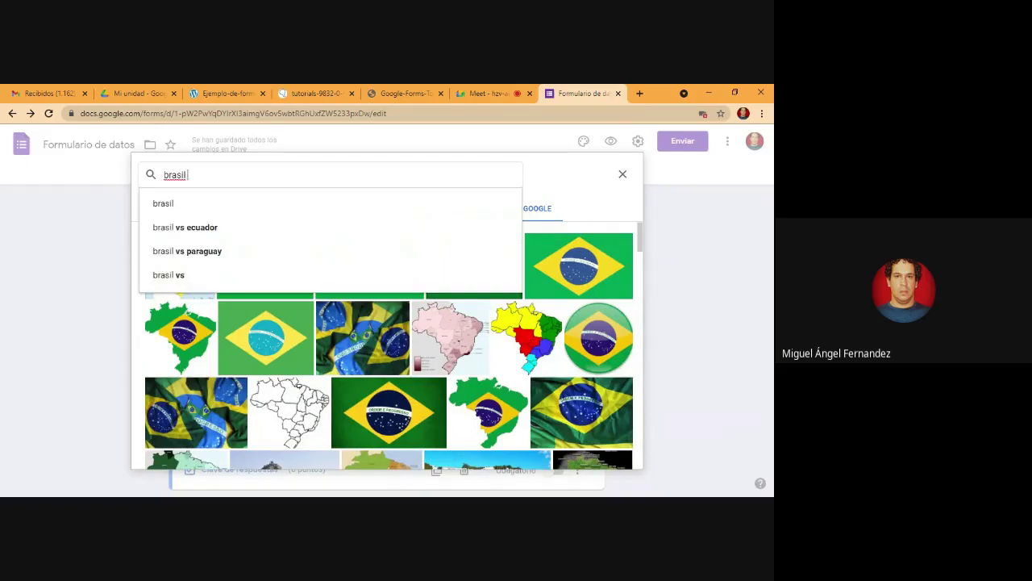
text(lugares)
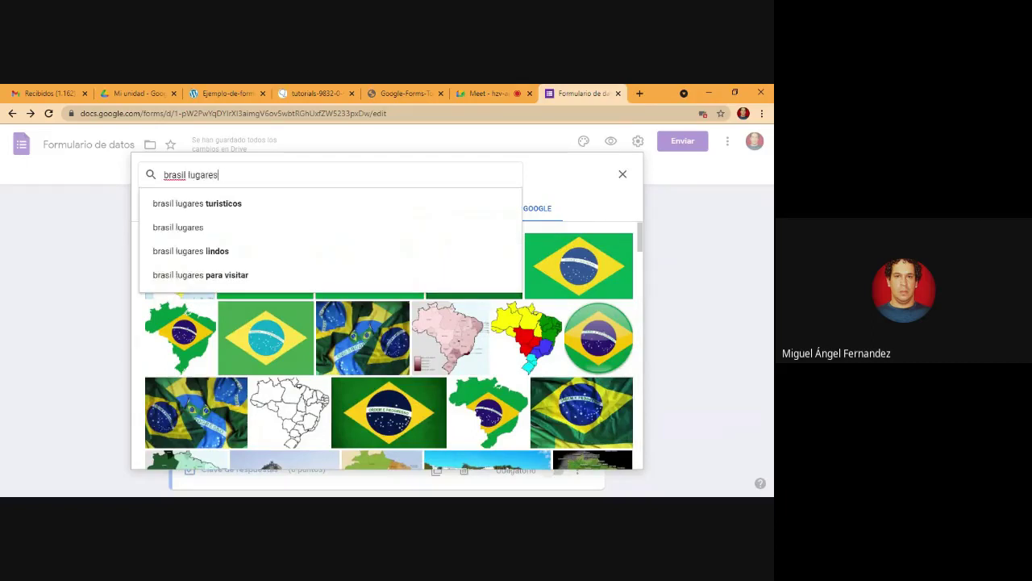
text( turi)
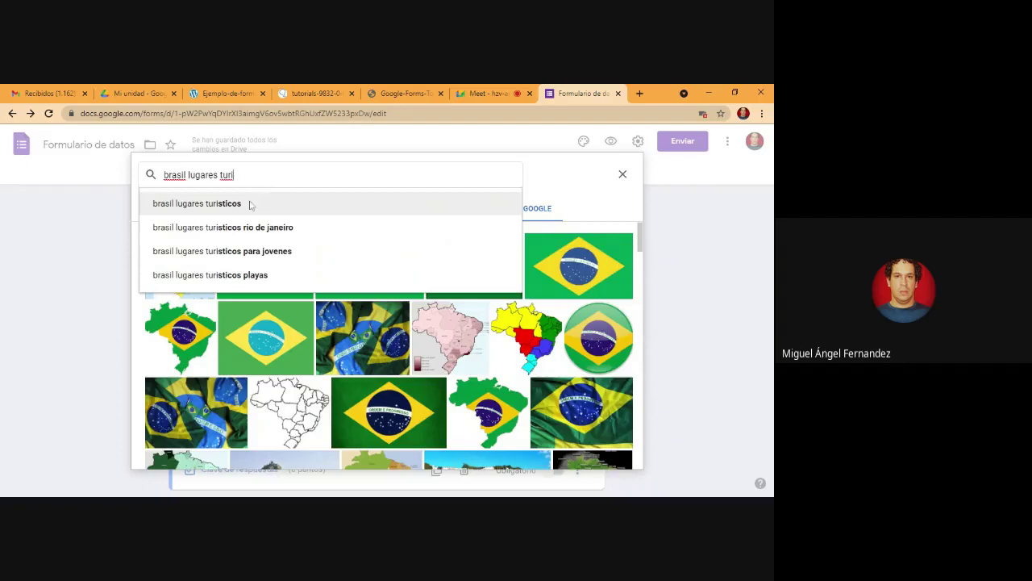
click(254, 204)
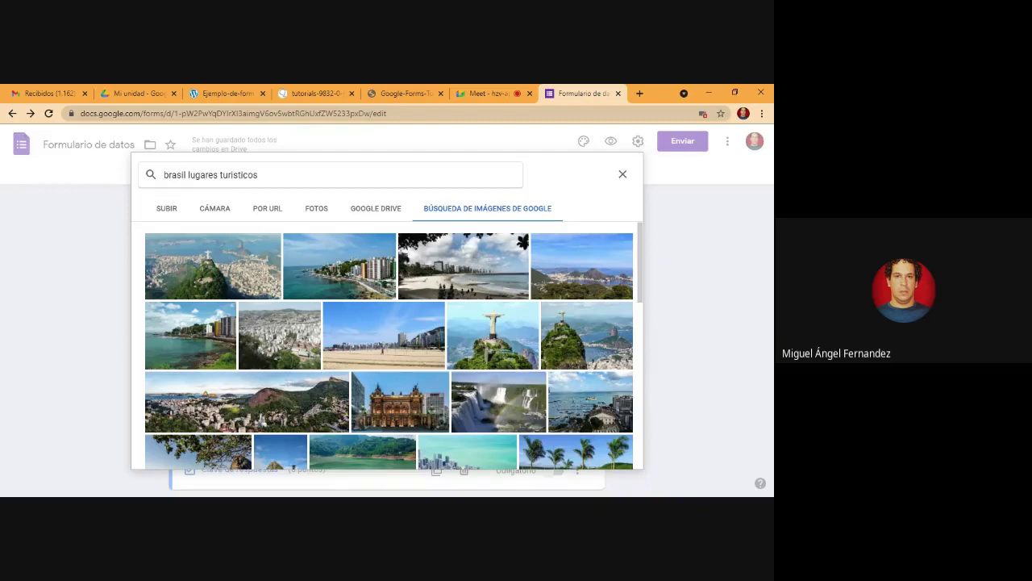
click(258, 276)
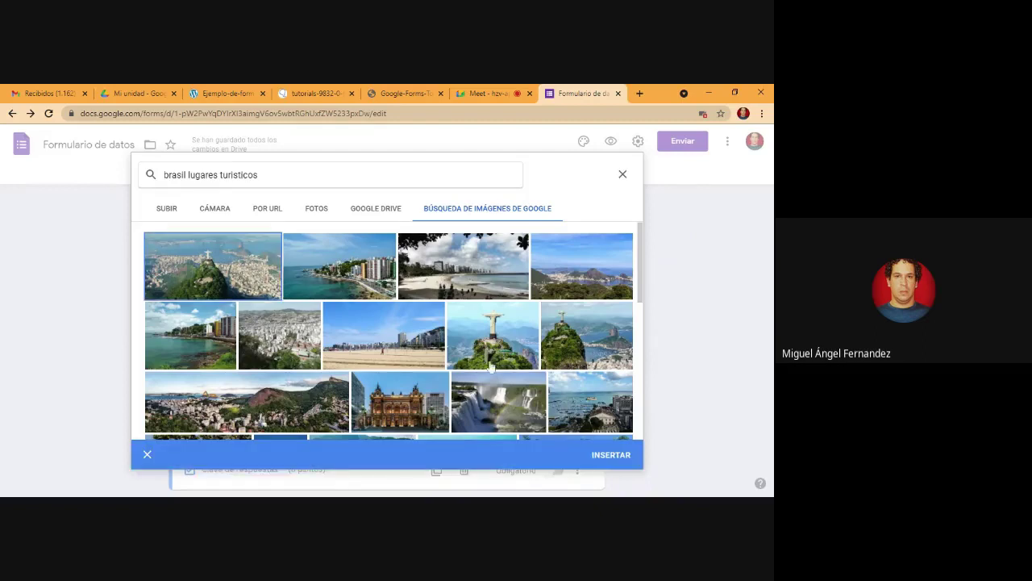
click(617, 454)
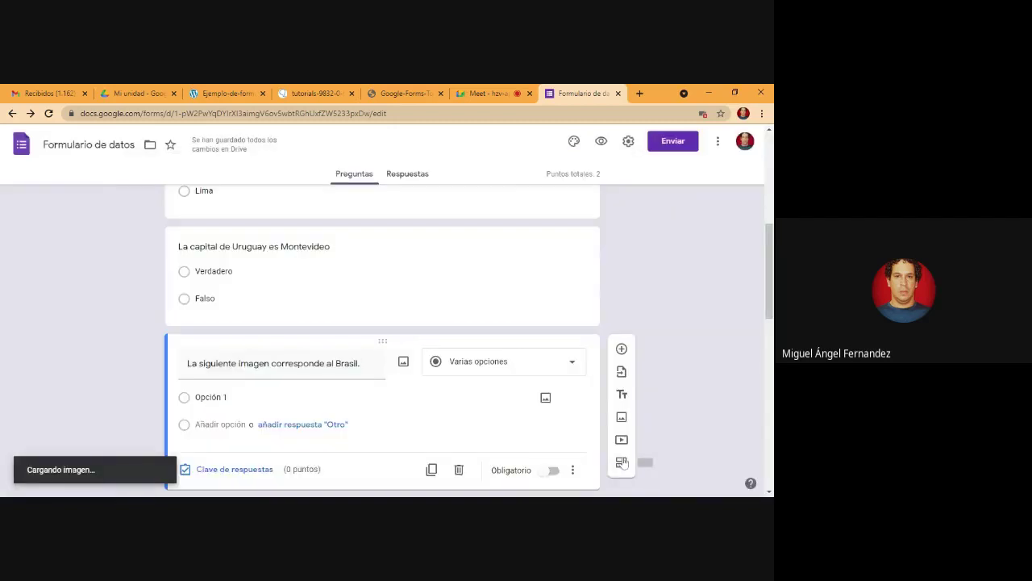
click(393, 394)
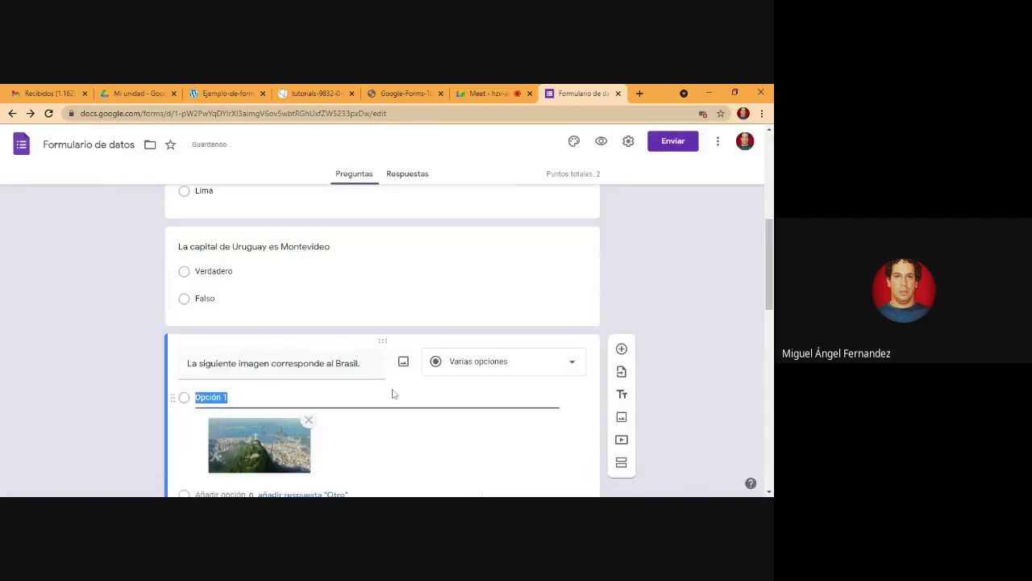
- Add a second option to the Brasil question and insert the first Google Images result for "imagenes de paraguay" into it
drag(769, 267, 770, 302)
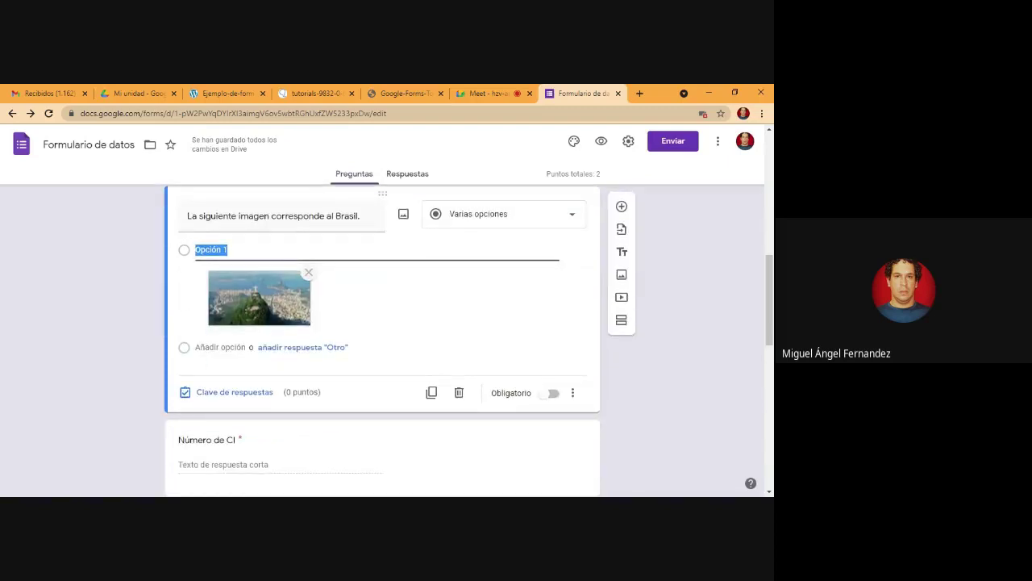
click(220, 347)
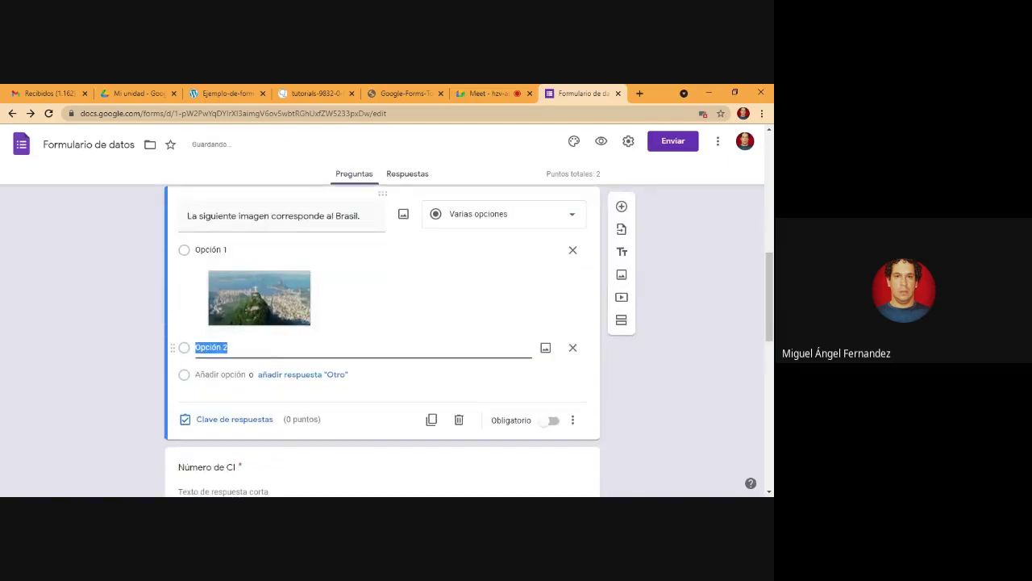
click(545, 347)
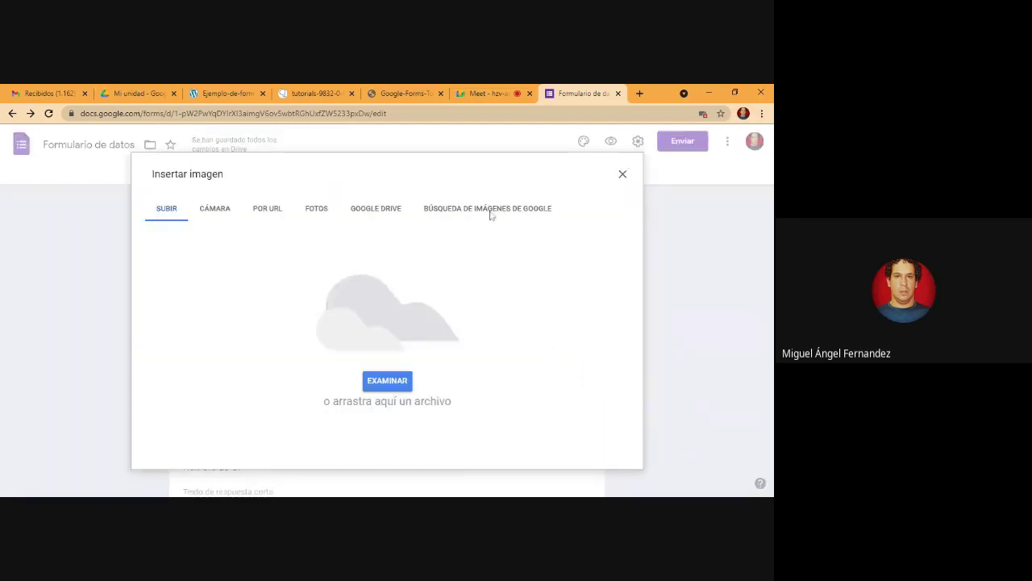
click(490, 210)
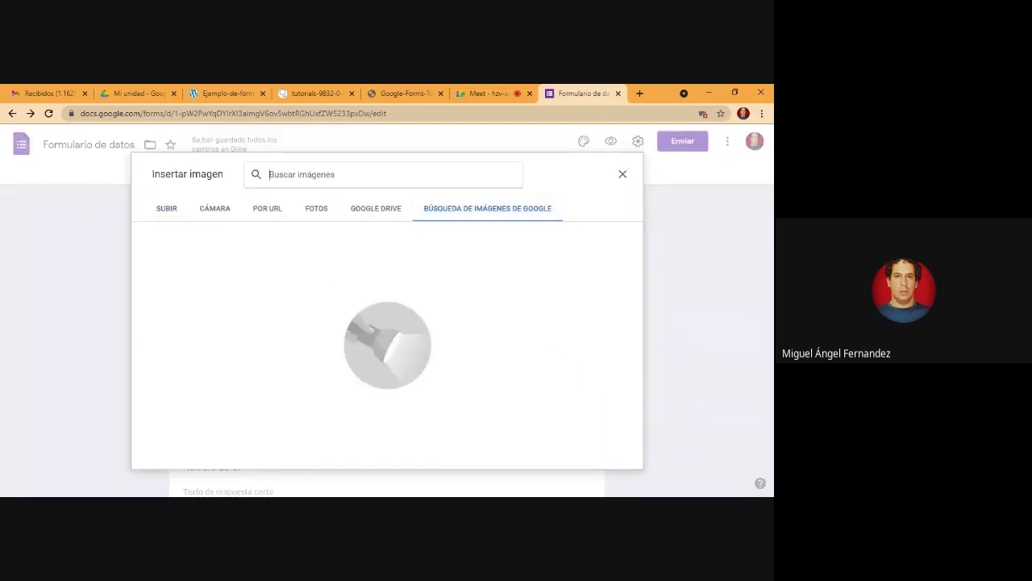
text(imagenes d)
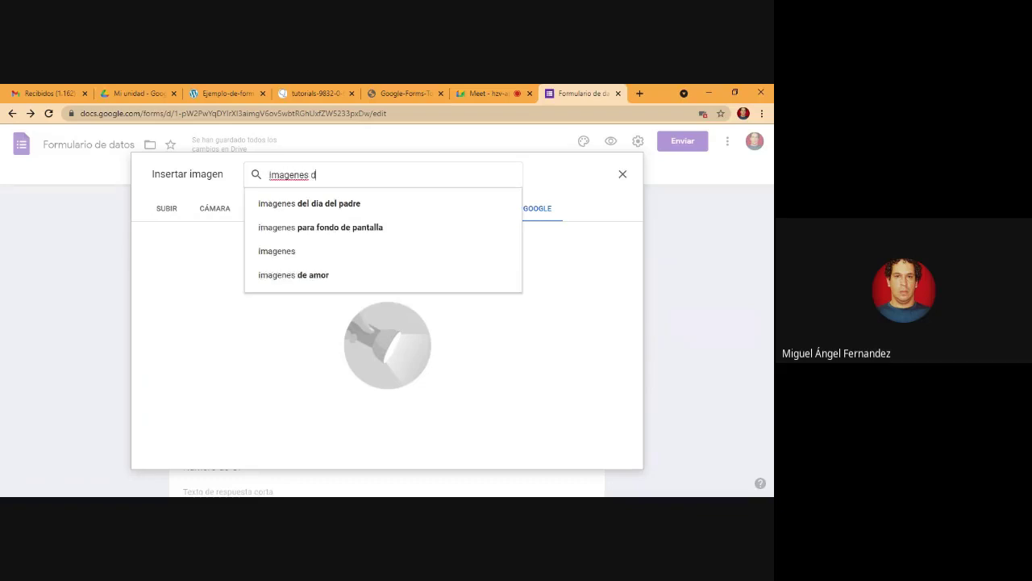
text(e paragu)
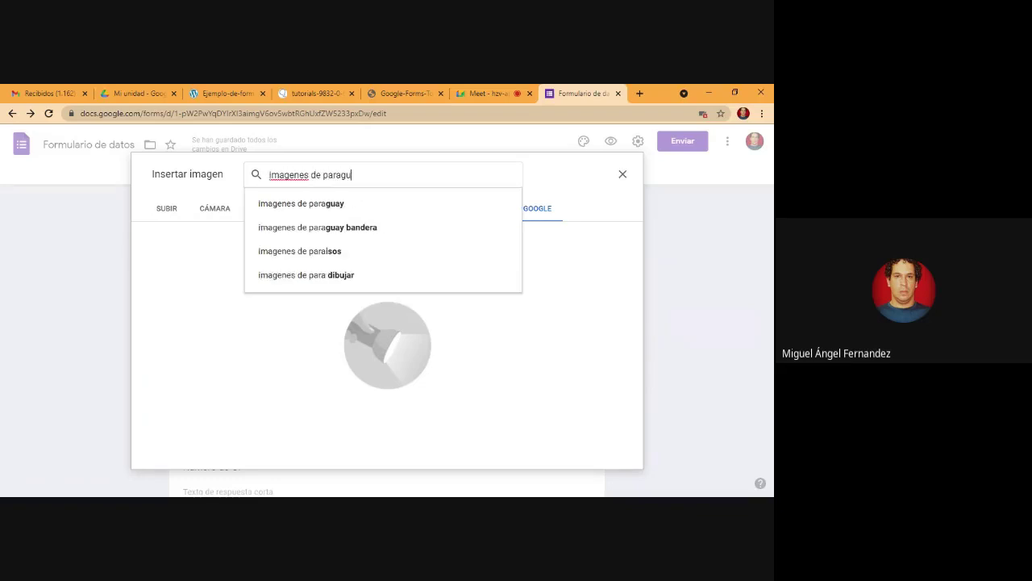
text(ay)
key(Return)
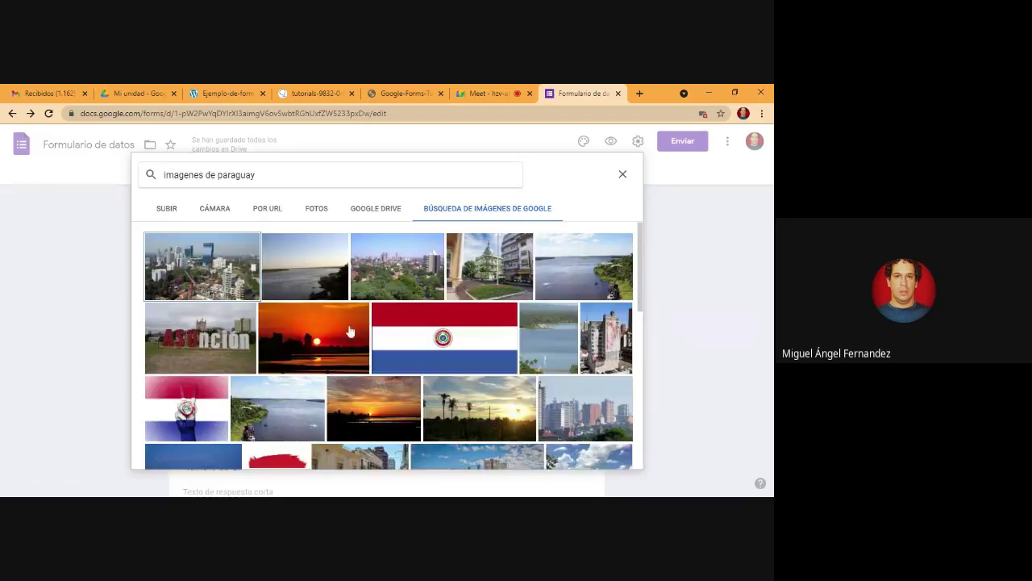
click(215, 277)
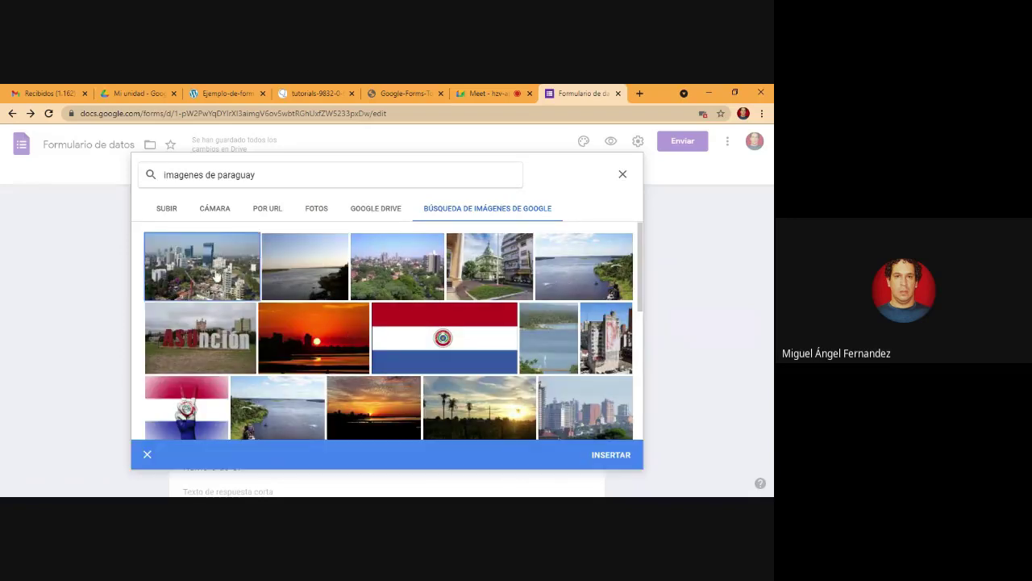
click(604, 454)
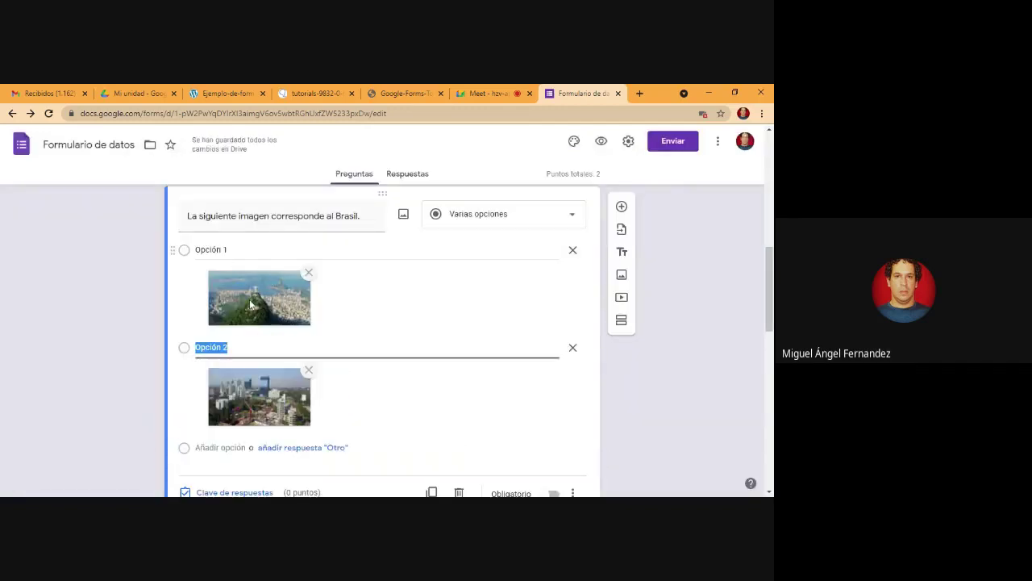
- Assign 1 point to the Brasil image question and mark Opción 1 as the correct answer in its answer key
scroll(250, 304, down, 2)
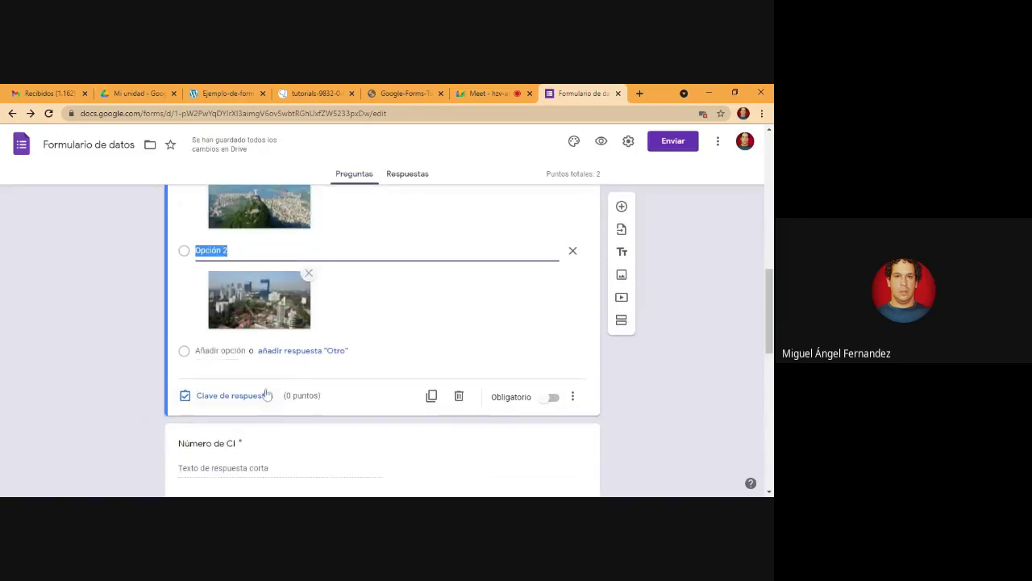
click(235, 395)
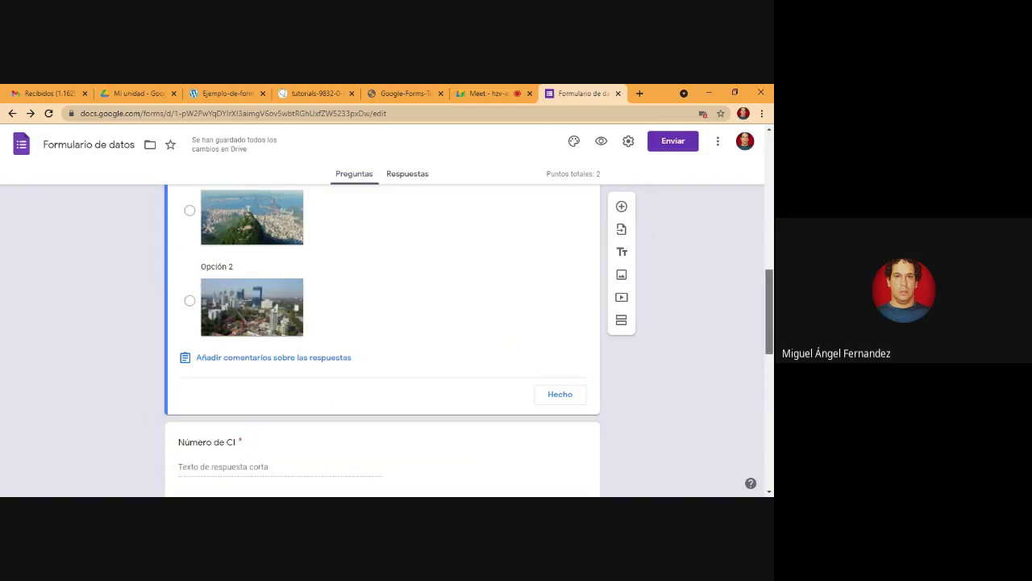
scroll(770, 306, up, 2)
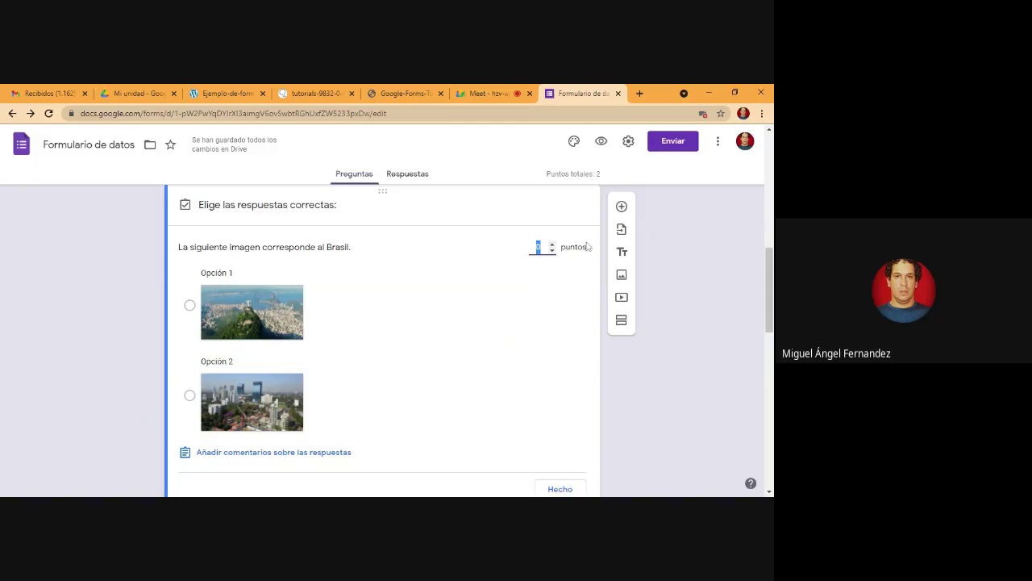
click(553, 246)
click(248, 305)
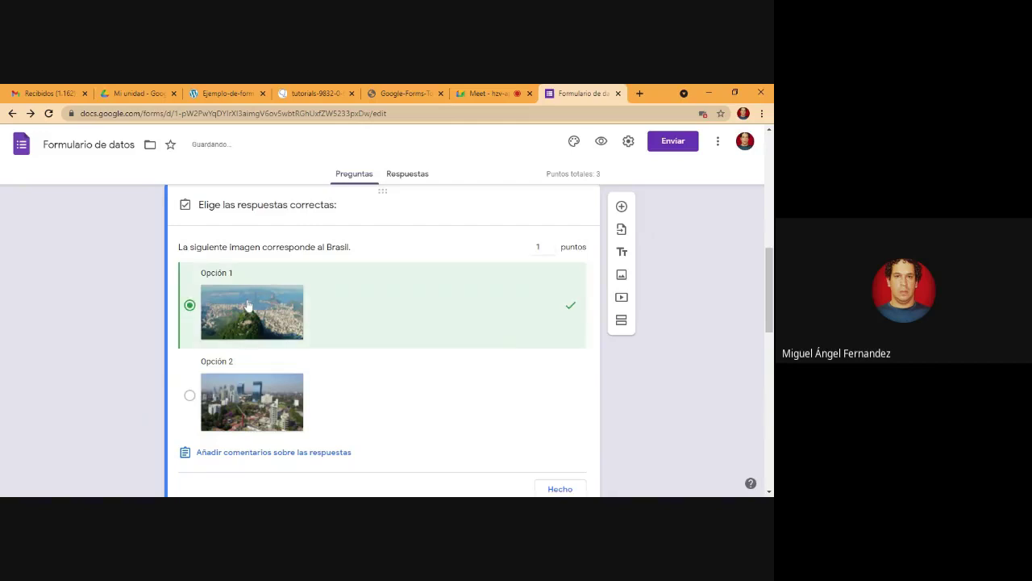
scroll(594, 321, down, 2)
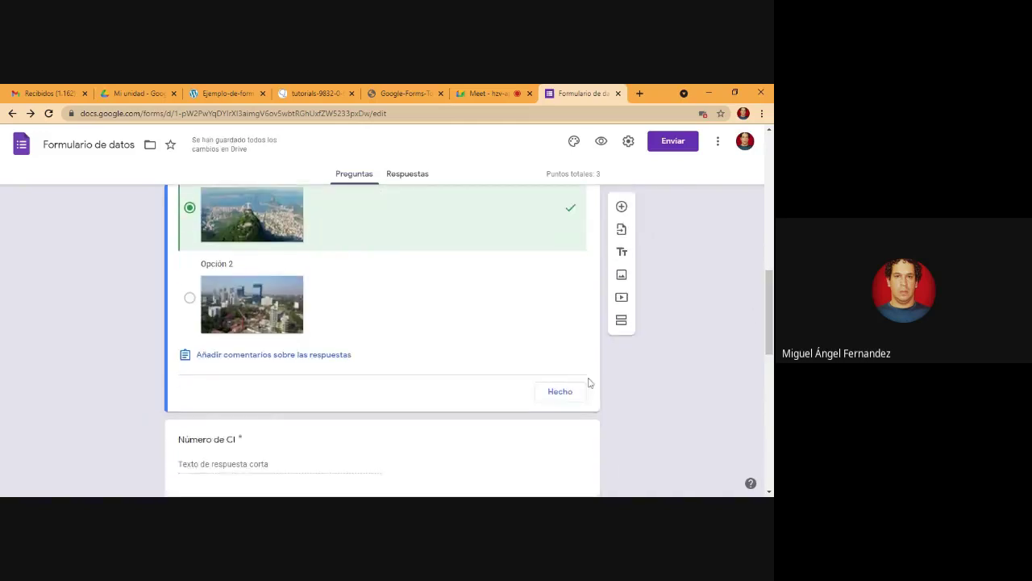
- Finish the Brasil image question's answer key and add a new question below it titled "El mapa siguiente corresponde al país:"
click(562, 393)
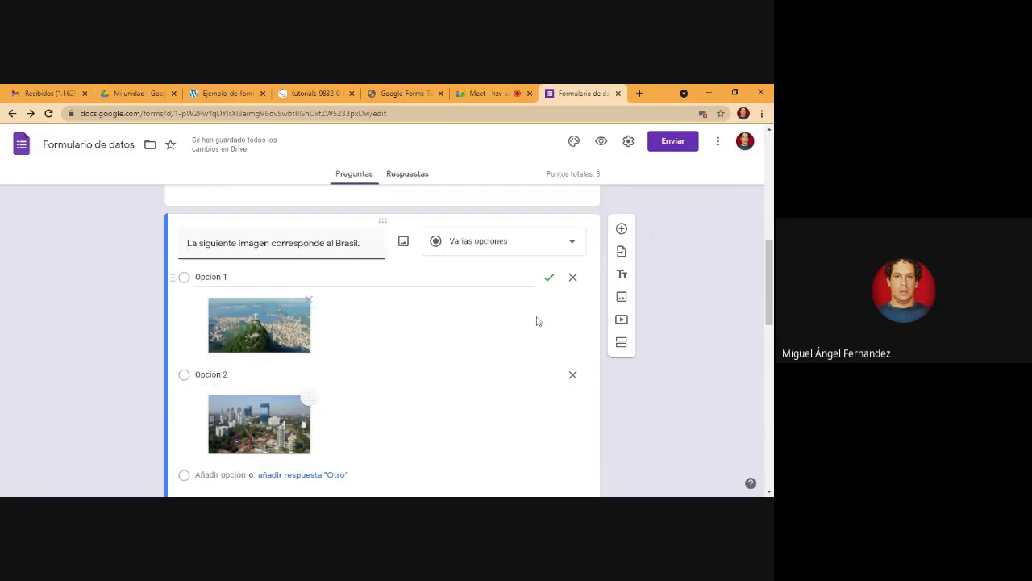
mouse_move(770, 303)
mouse_down()
mouse_move(772, 284)
mouse_move(771, 308)
mouse_up()
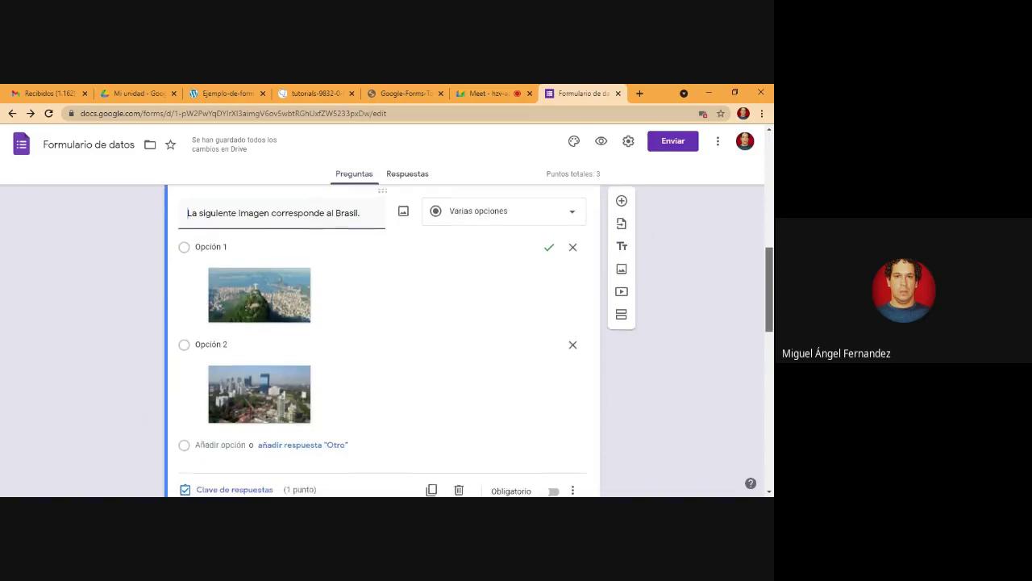
click(622, 208)
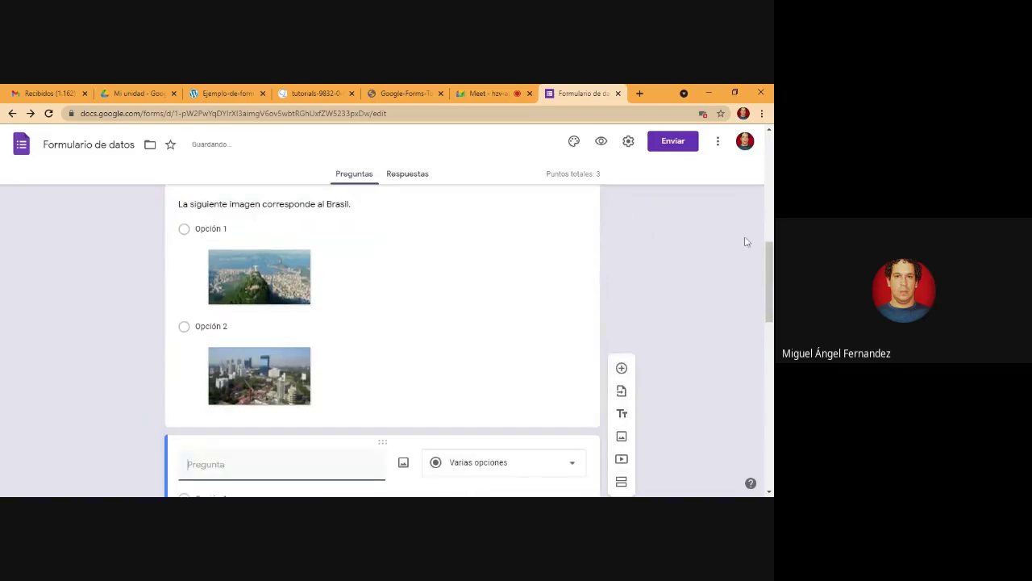
drag(770, 274, 770, 316)
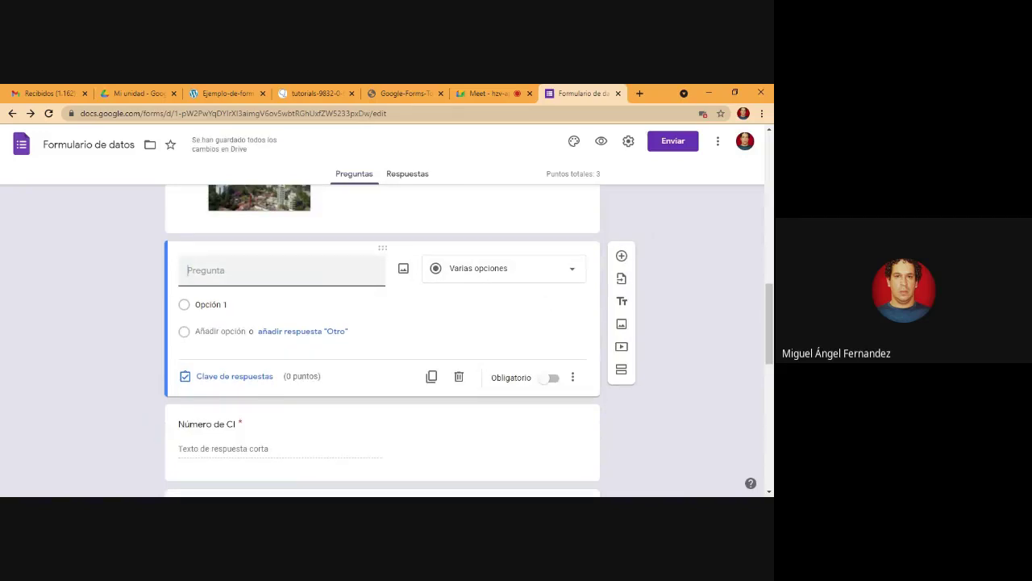
text(El mapa siguiente)
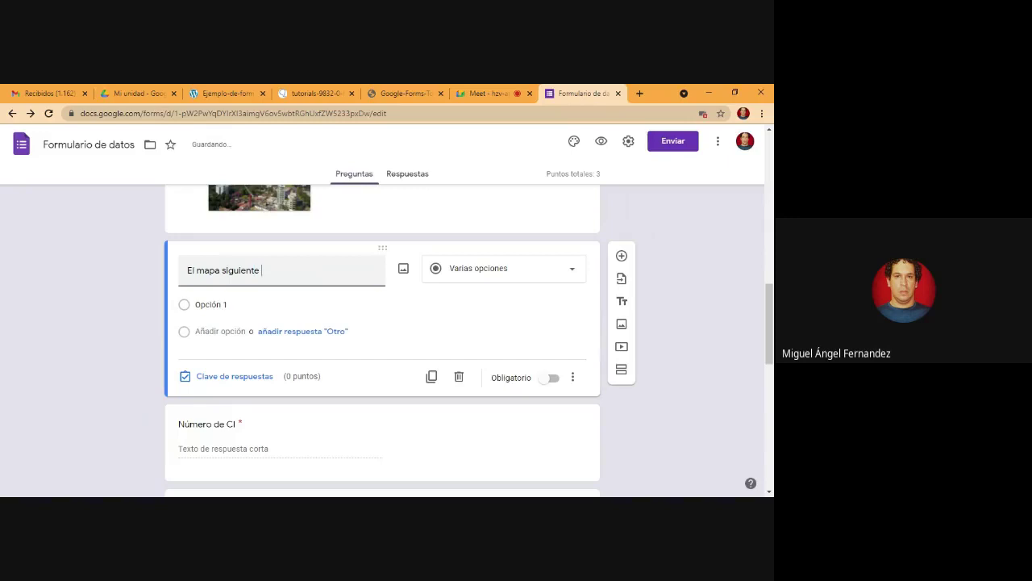
text( co)
text(rresponde)
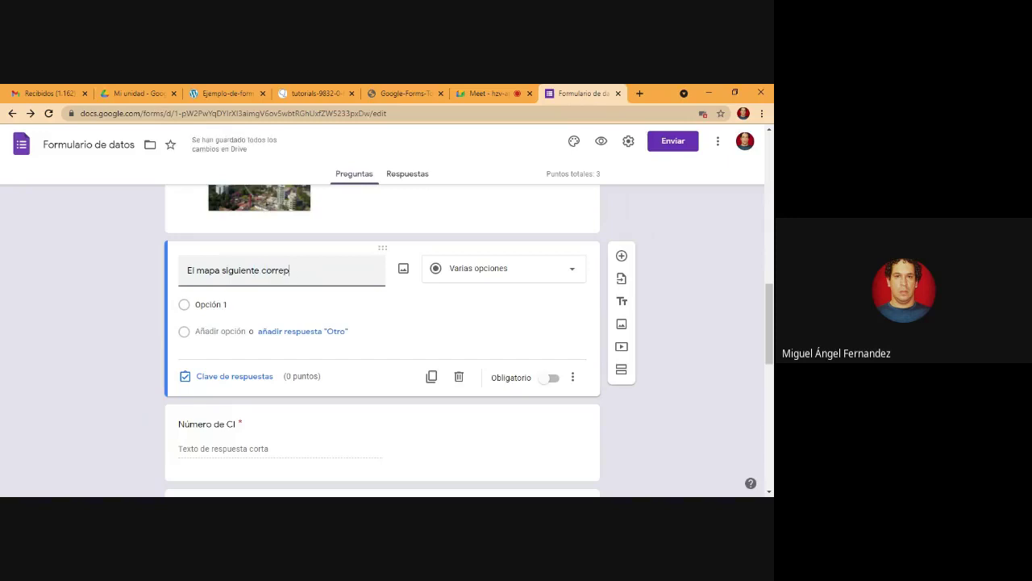
text( al pais)
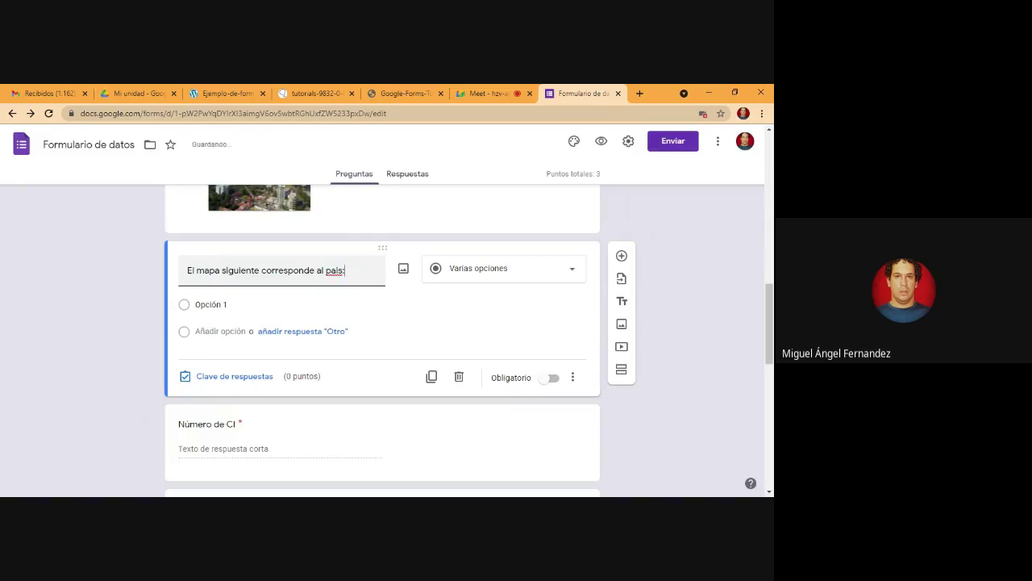
key(BackSpace)
key(BackSpace)
text(ís:)
- Search Google Images for "brasil" and insert the Brazil map filled with the national flag into the map question
click(404, 270)
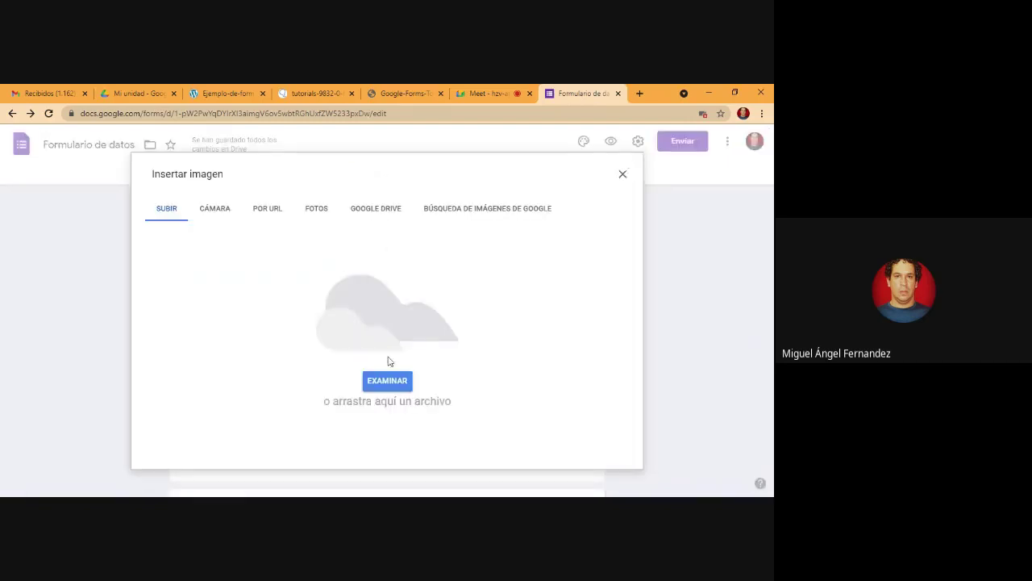
click(483, 211)
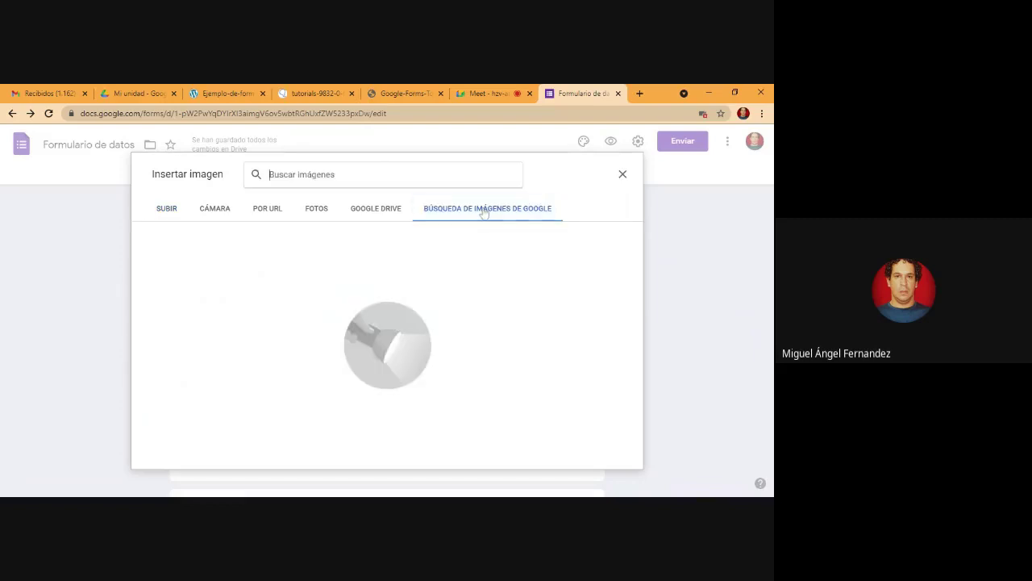
text(brasil)
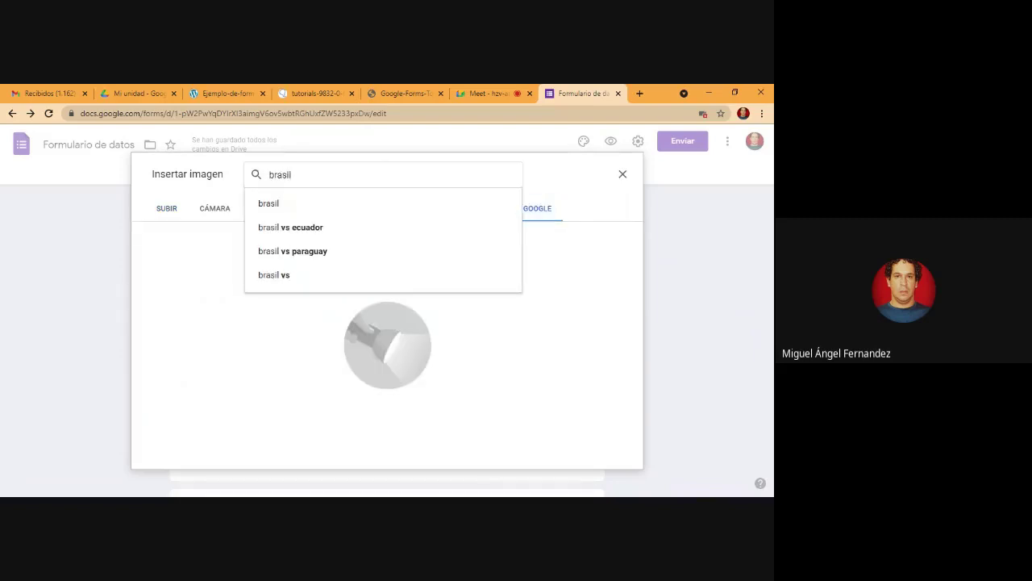
key(Return)
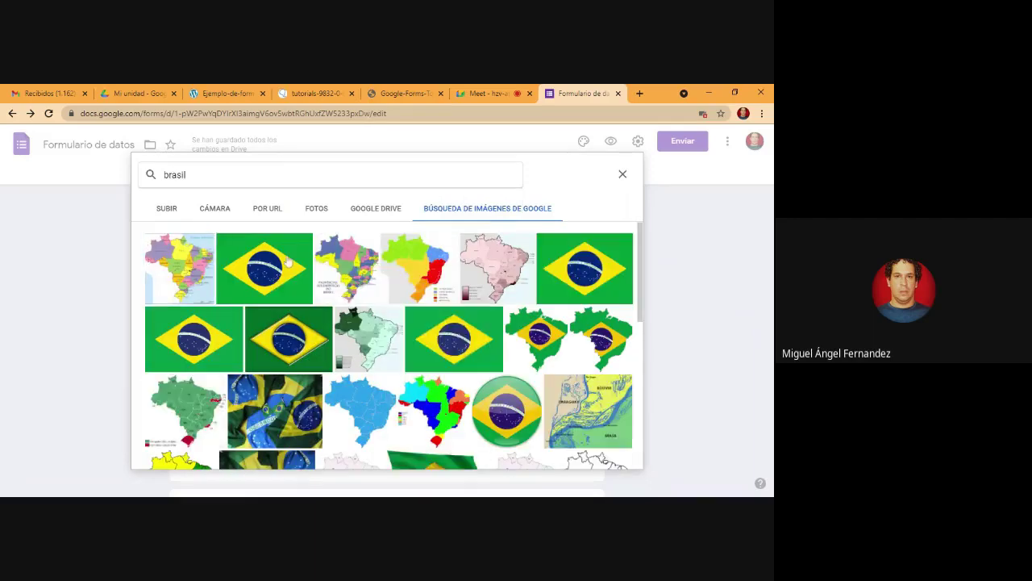
click(288, 261)
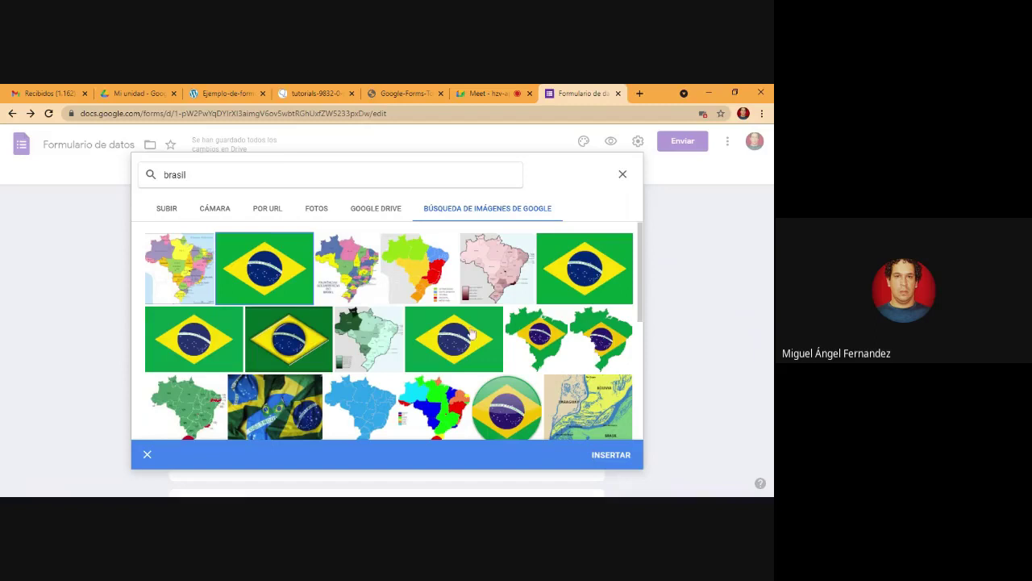
click(420, 278)
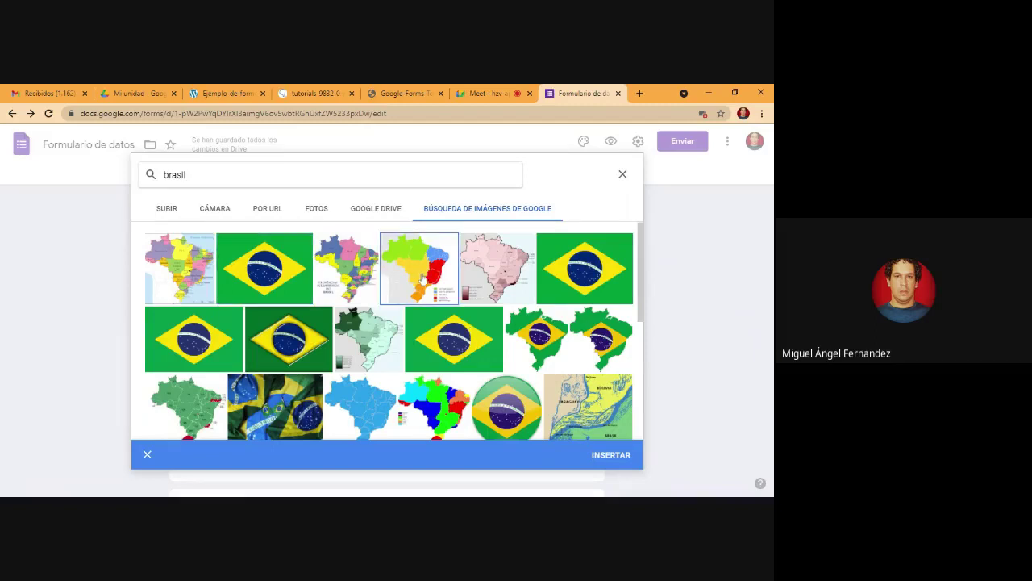
click(547, 345)
click(605, 457)
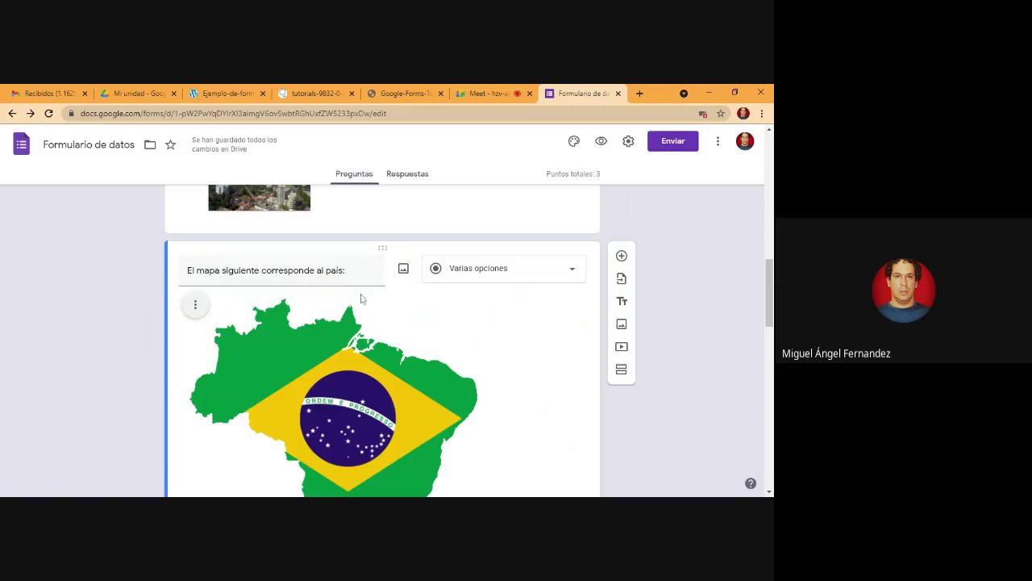
- Name the first answer option of the map question "Paraguay"
scroll(673, 320, down, 3)
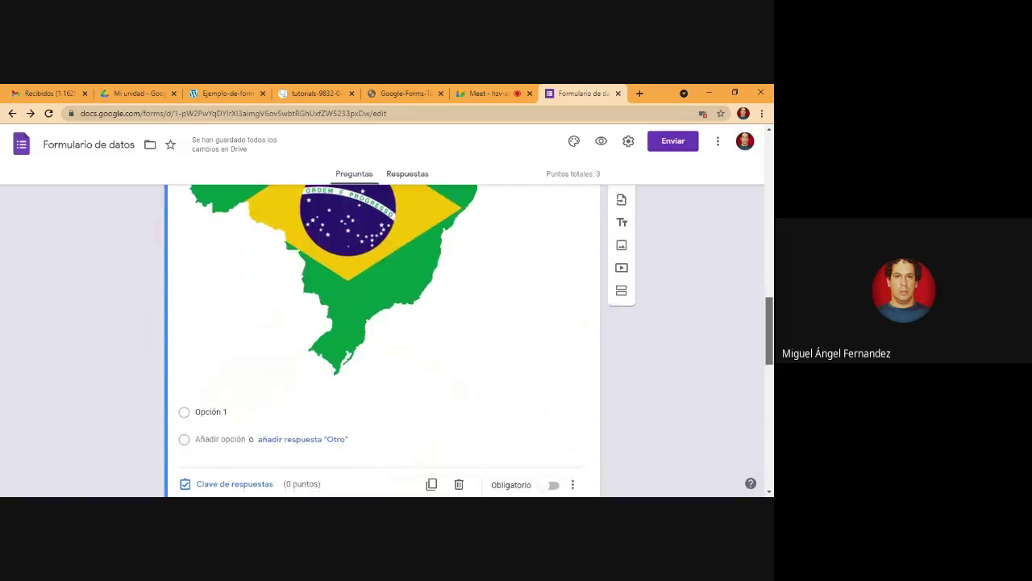
click(211, 412)
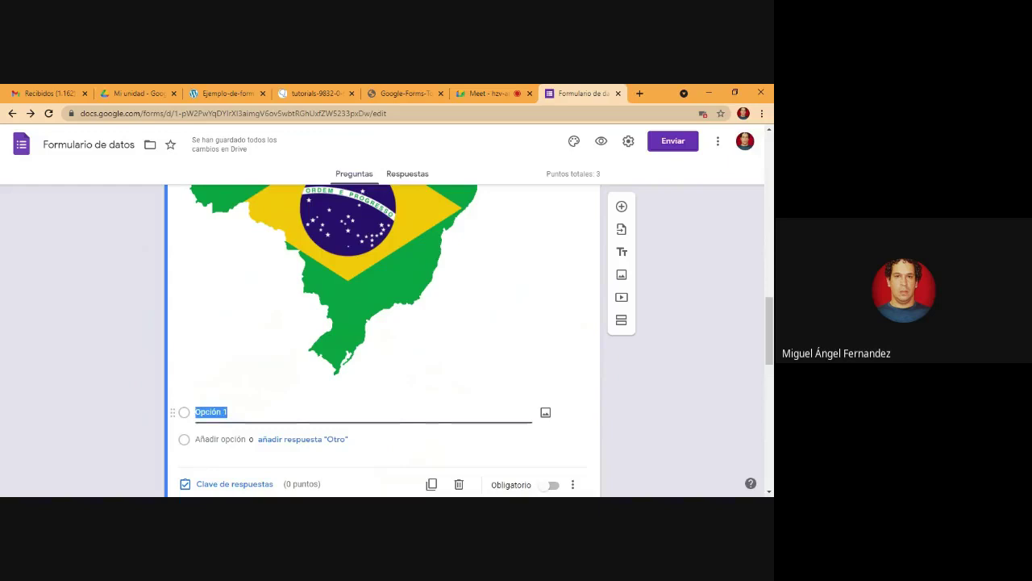
text(Paraug)
text(y)
key(BackSpace)
key(BackSpace)
key(BackSpace)
text(guay)
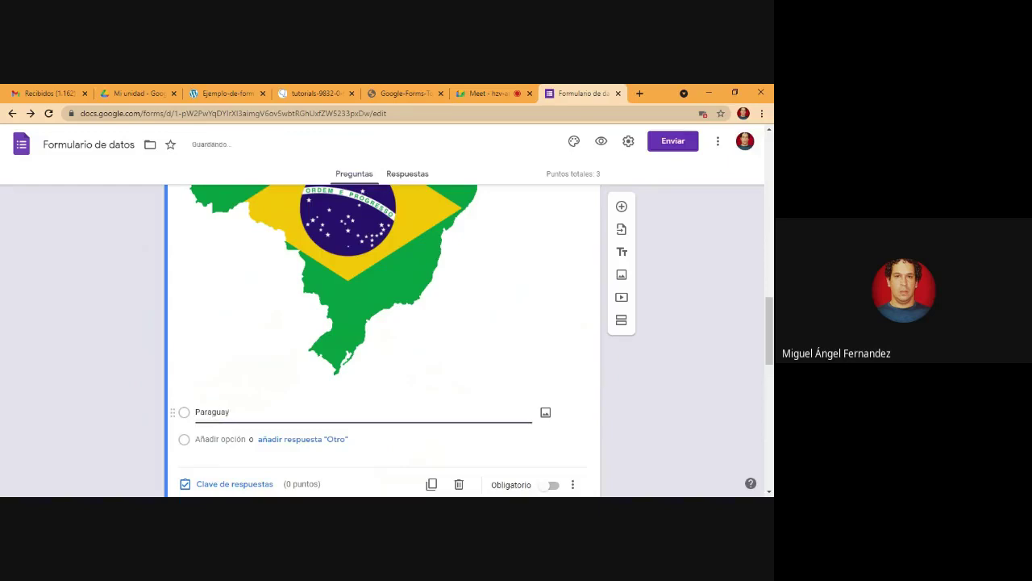
- Add "Uruguay" and "Brasil" as the second and third answer options of the map question
key(Return)
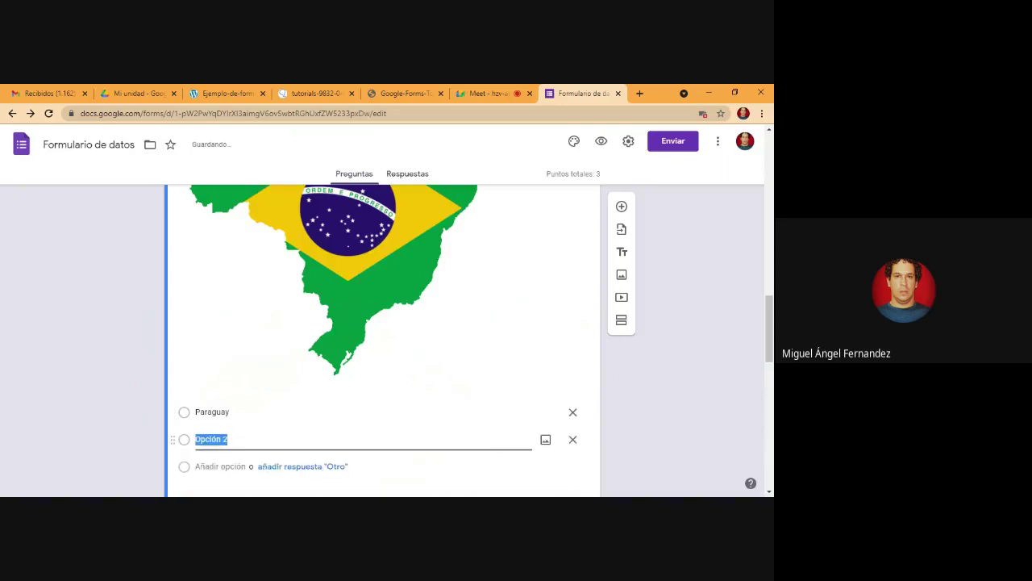
text(Uruguay)
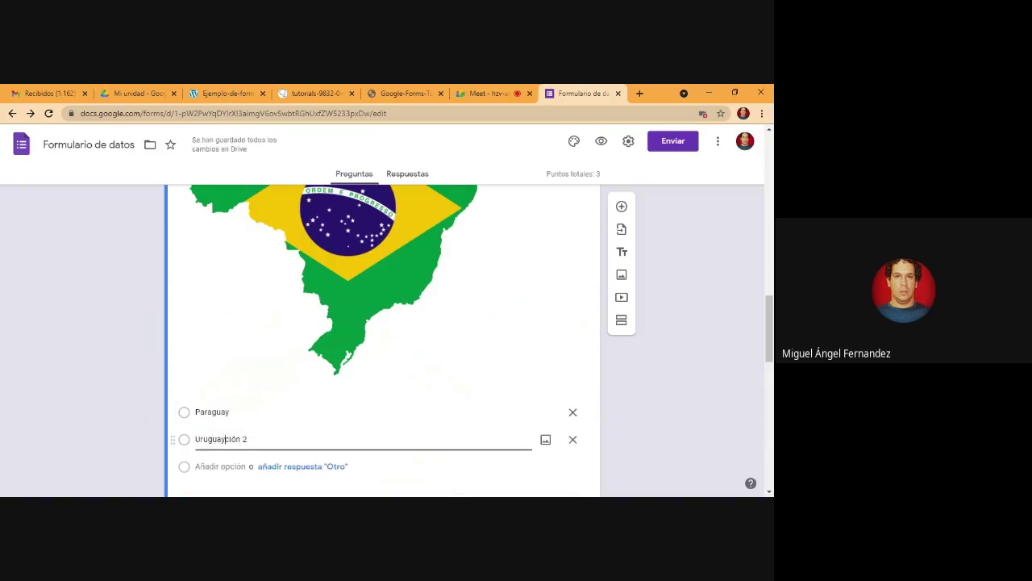
key(Delete)
key(Delete)
key(Delete)
key(Delete)
key(Delete)
key(Delete)
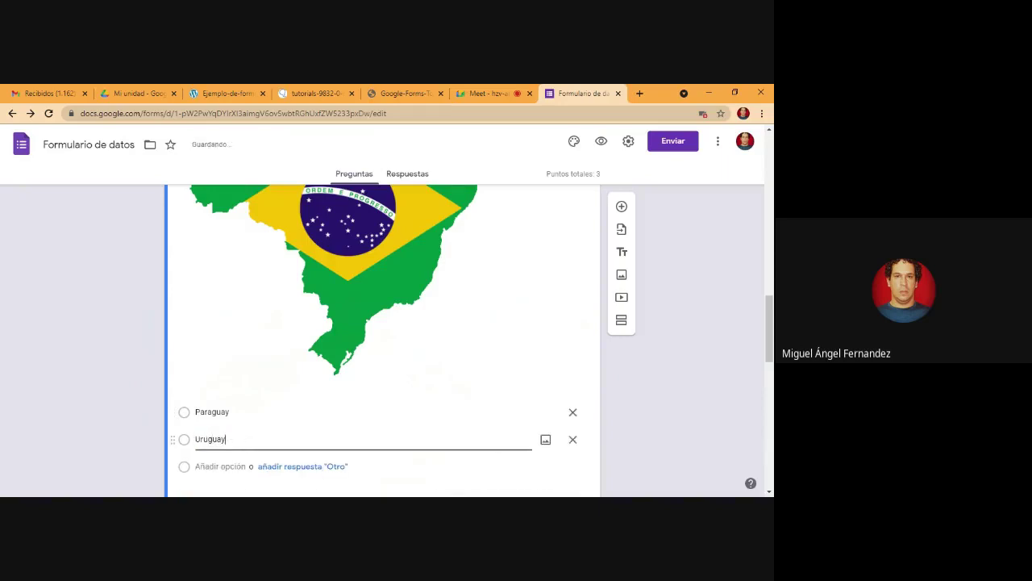
key(Tab)
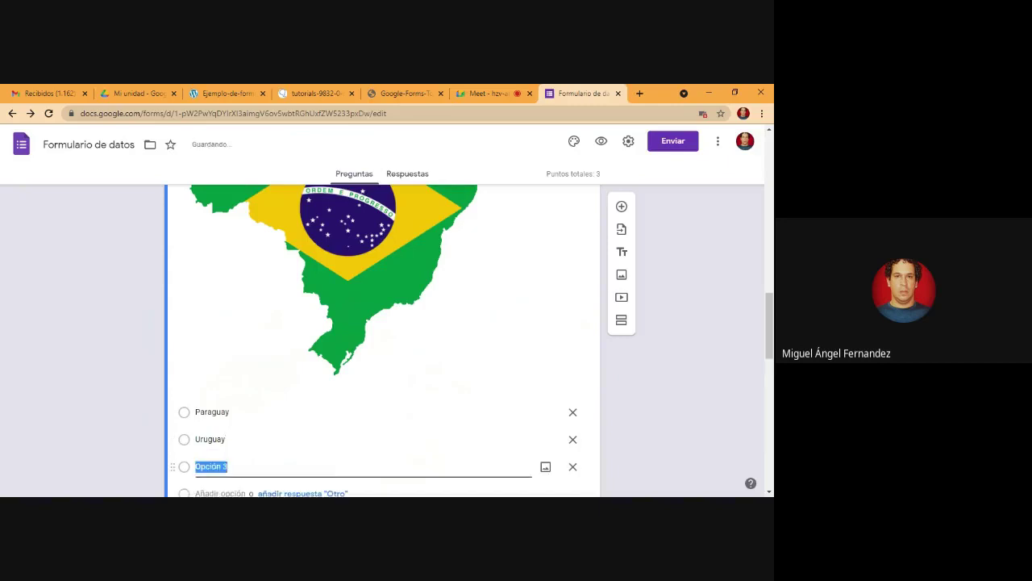
text(Brasil)
- Assign 1 point to the map question and mark Brasil as the correct answer in its answer key
scroll(642, 383, down, 3)
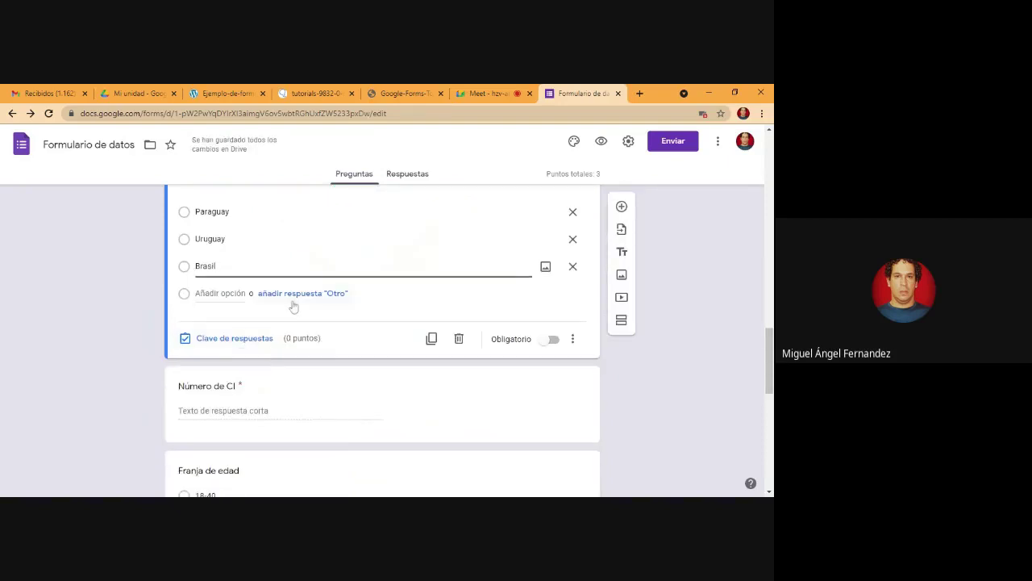
click(234, 338)
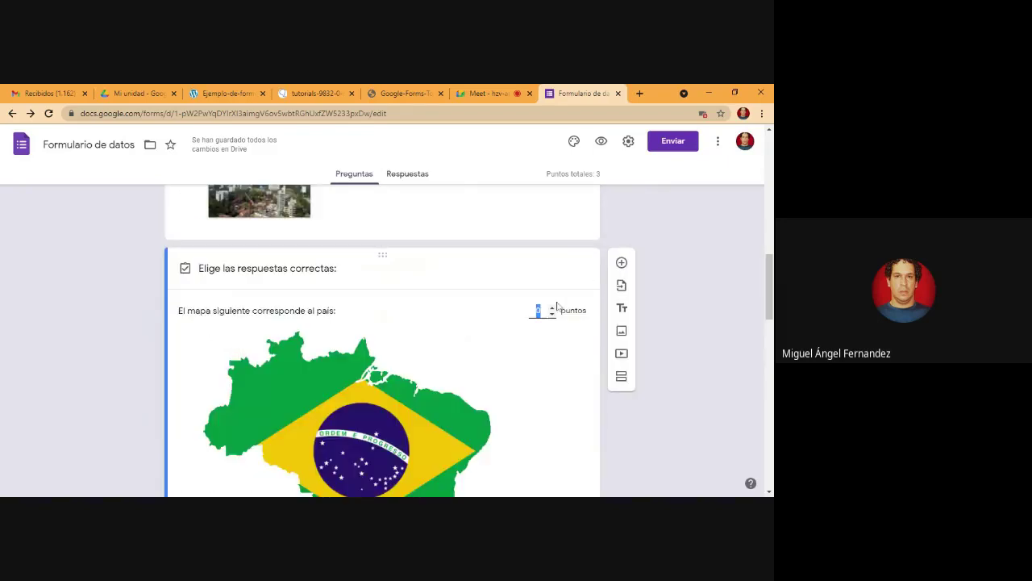
click(553, 307)
scroll(553, 309, down, 4)
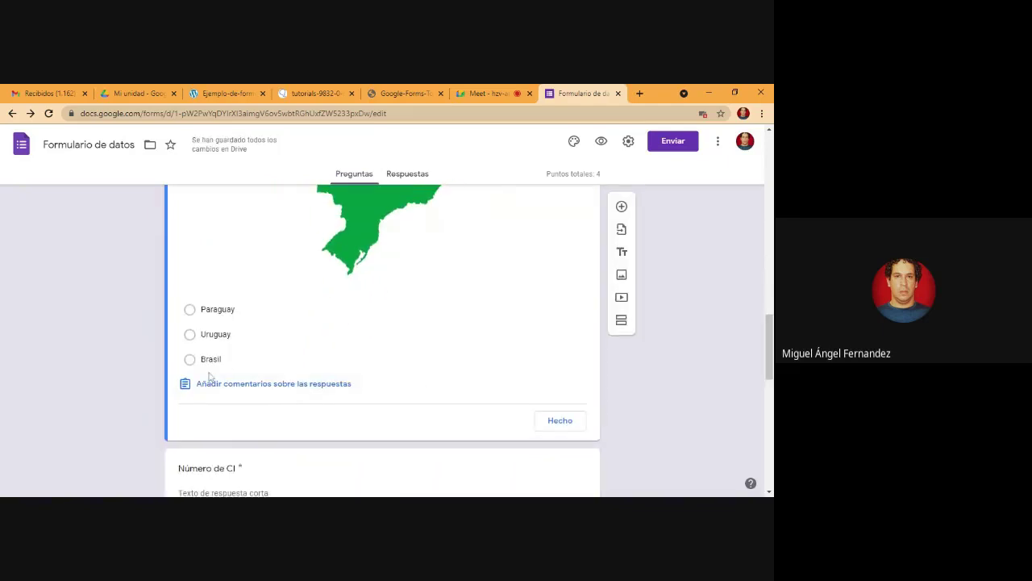
click(209, 365)
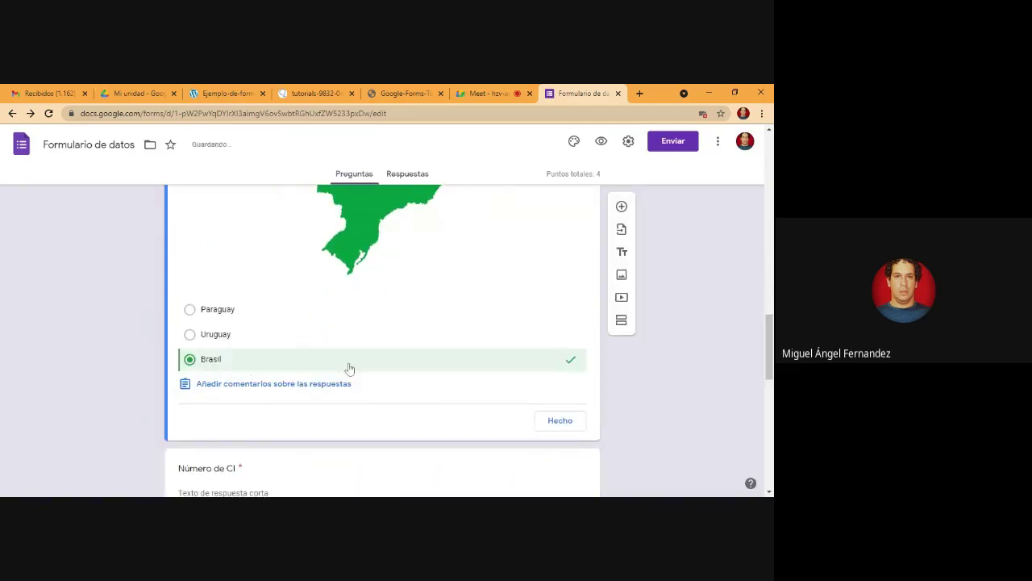
click(561, 421)
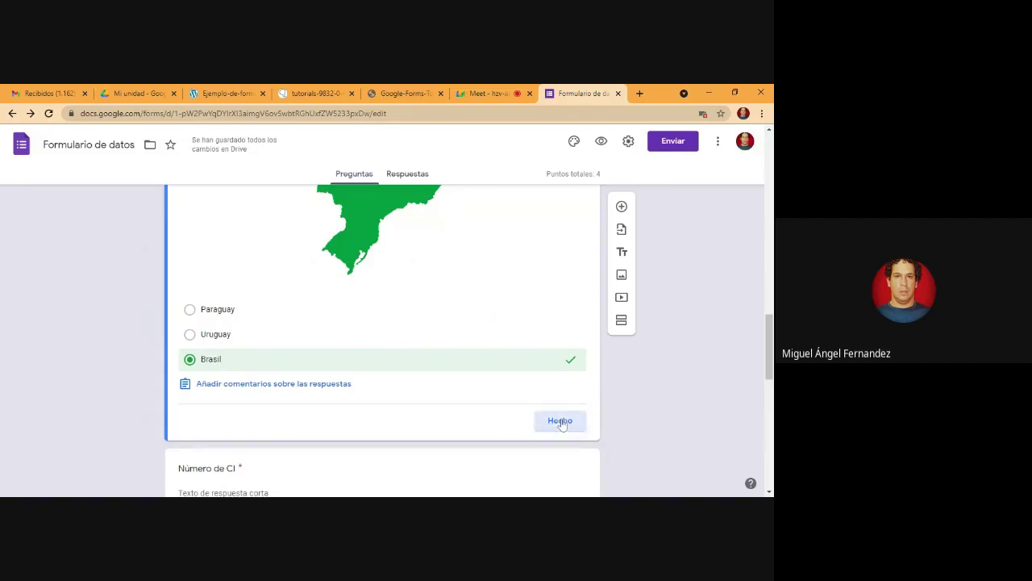
- Review the Brasil image question, the map question with its answer options, and the questions that follow them
scroll(382, 338, up, 5)
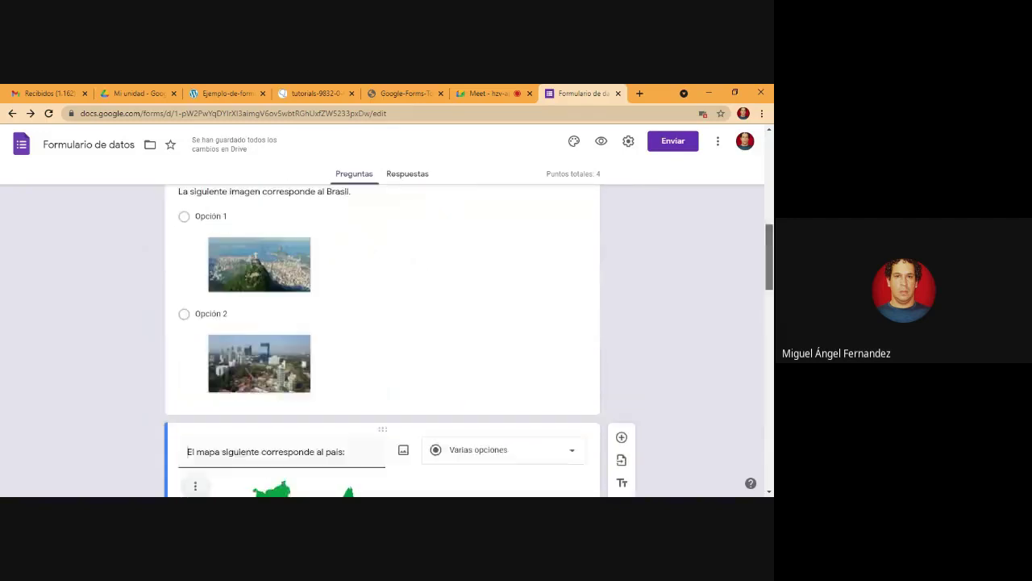
scroll(382, 338, down, 5)
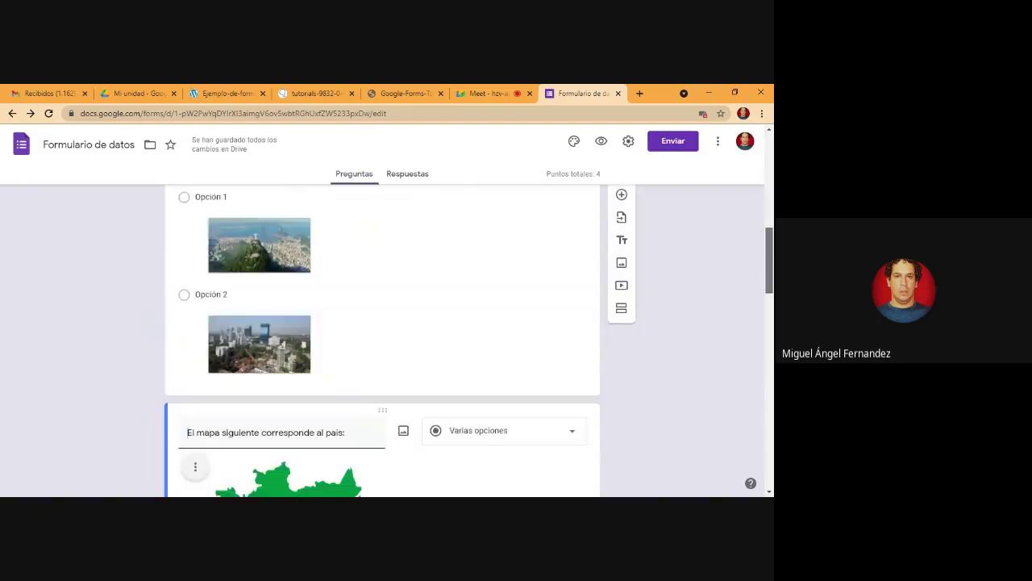
scroll(382, 339, down, 5)
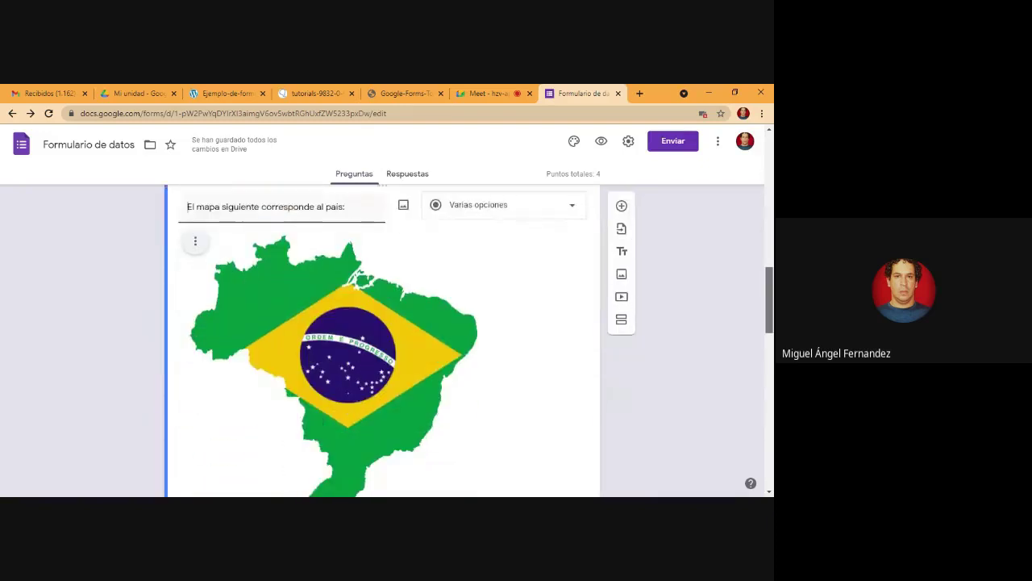
scroll(383, 338, down, 3)
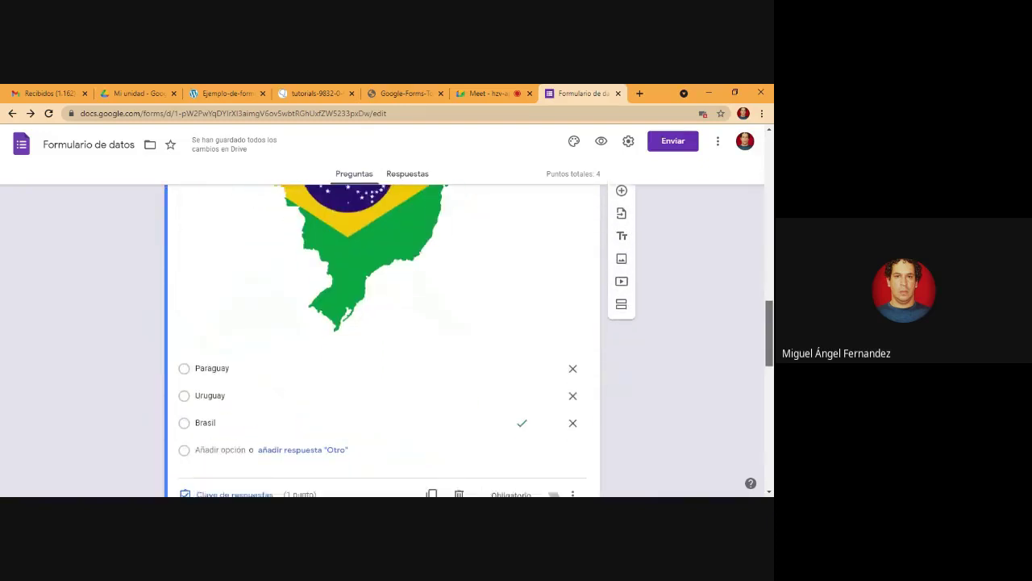
scroll(382, 339, down, 3)
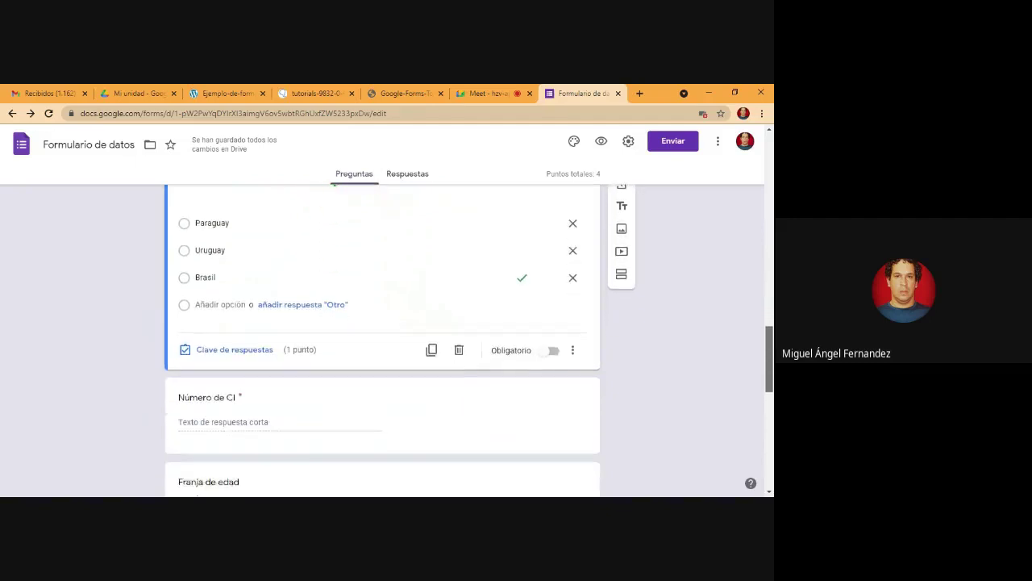
scroll(383, 338, down, 1)
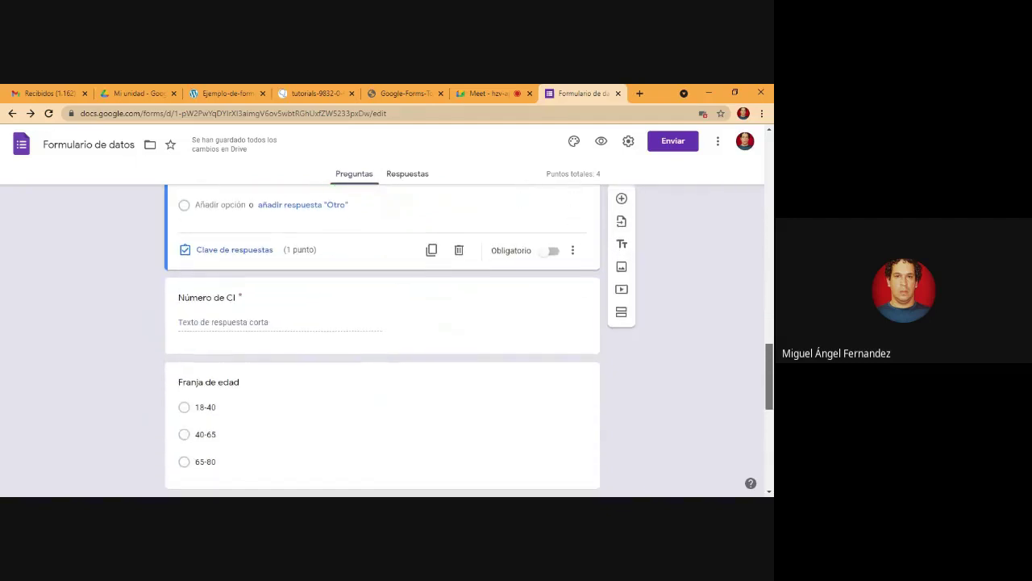
scroll(383, 338, up, 1)
scroll(382, 339, up, 3)
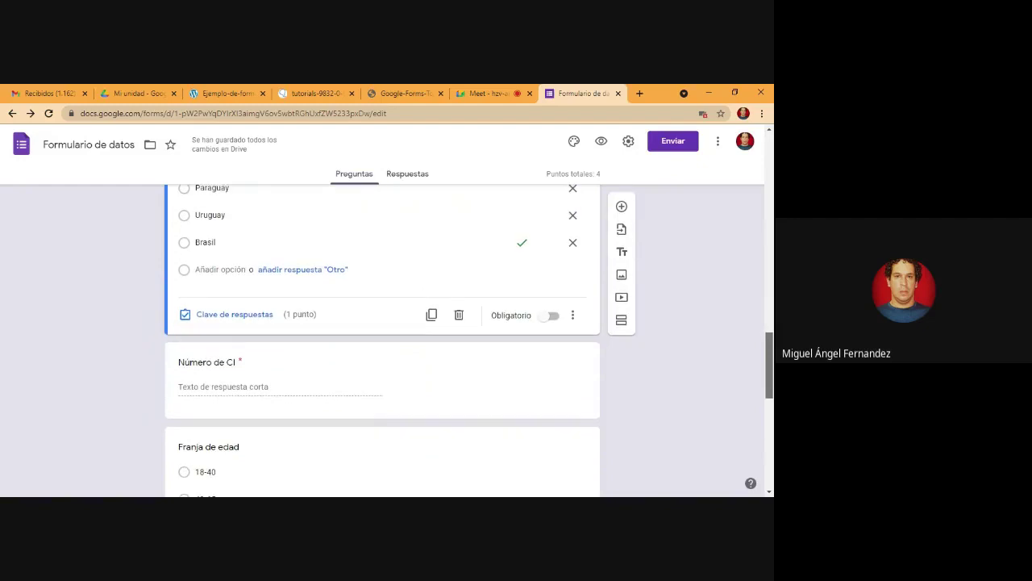
scroll(382, 338, up, 3)
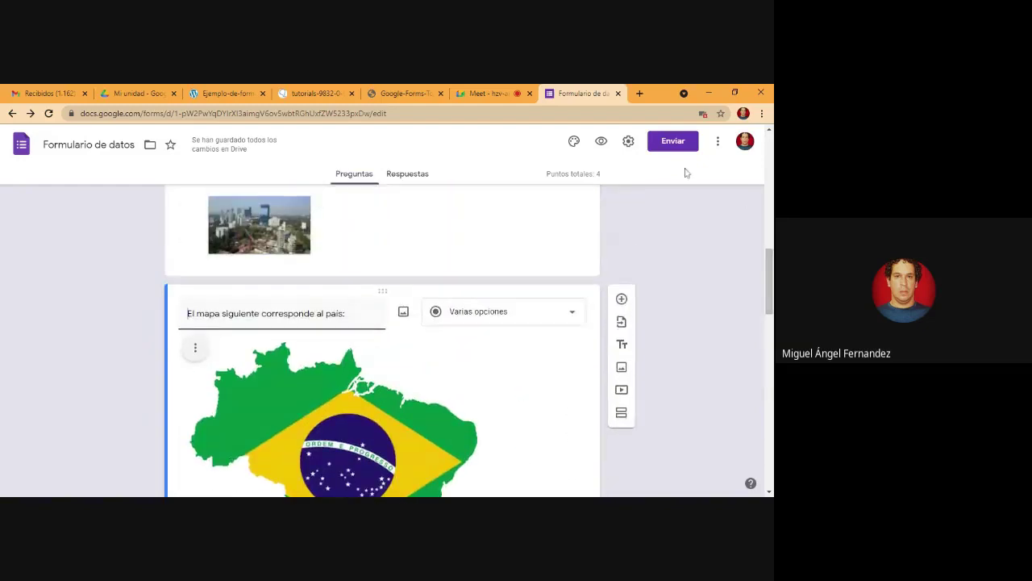
- Check the quiz options in the form's Configuración and save the settings
click(628, 143)
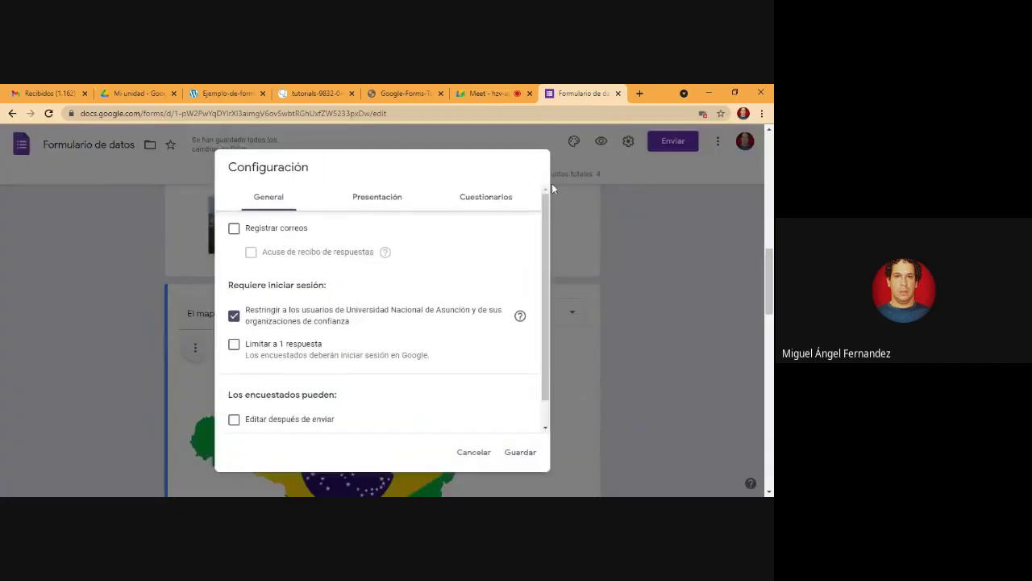
click(479, 199)
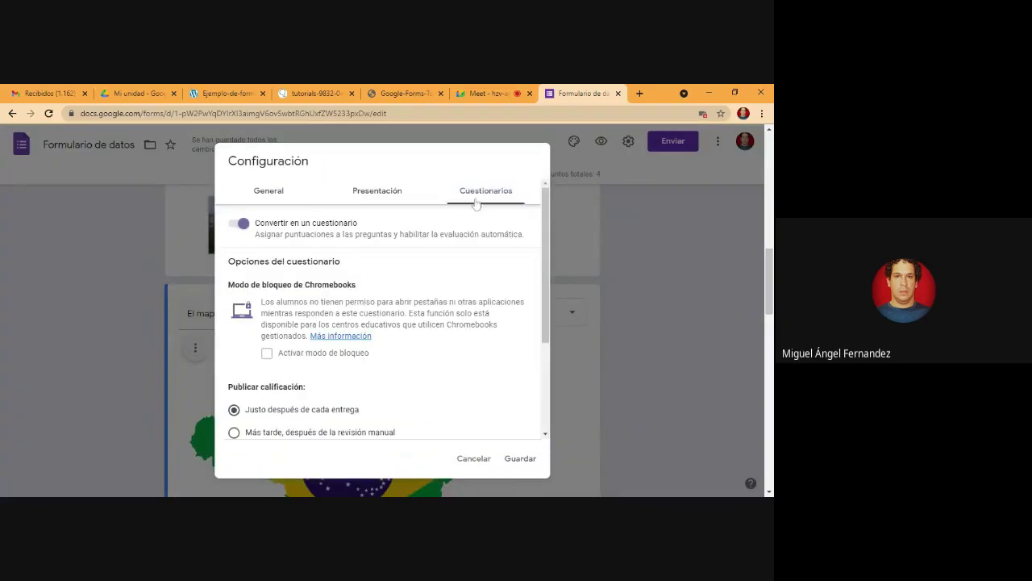
click(520, 458)
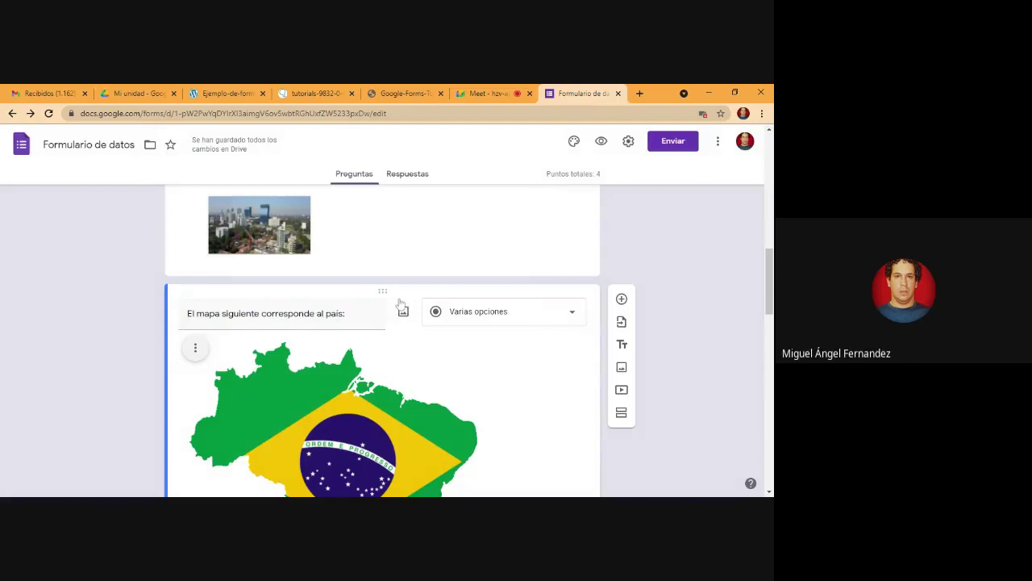